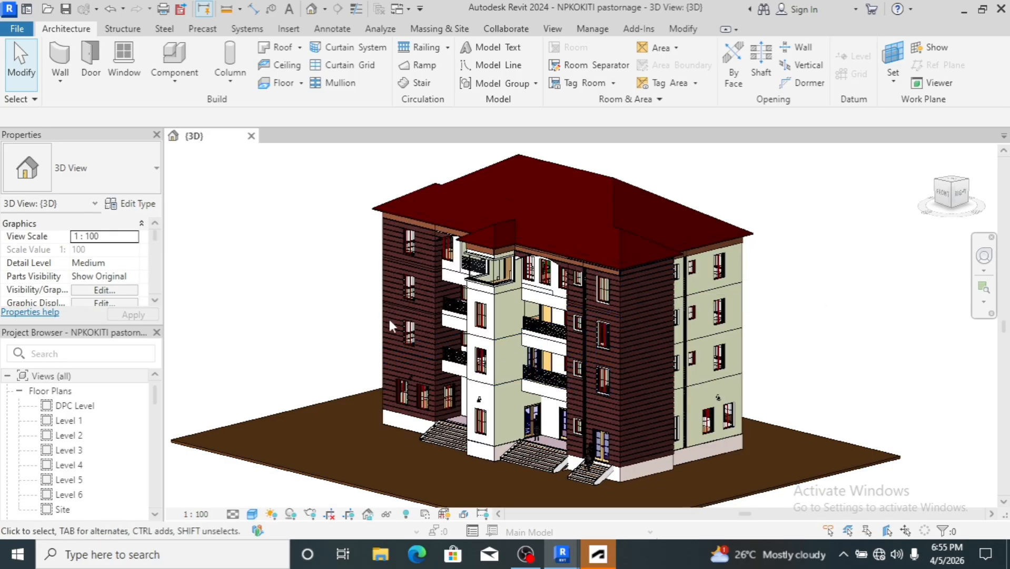
Set the mass display to Show Mass Form and Floors in the 3D view of the building
scroll(442, 284, up, 2)
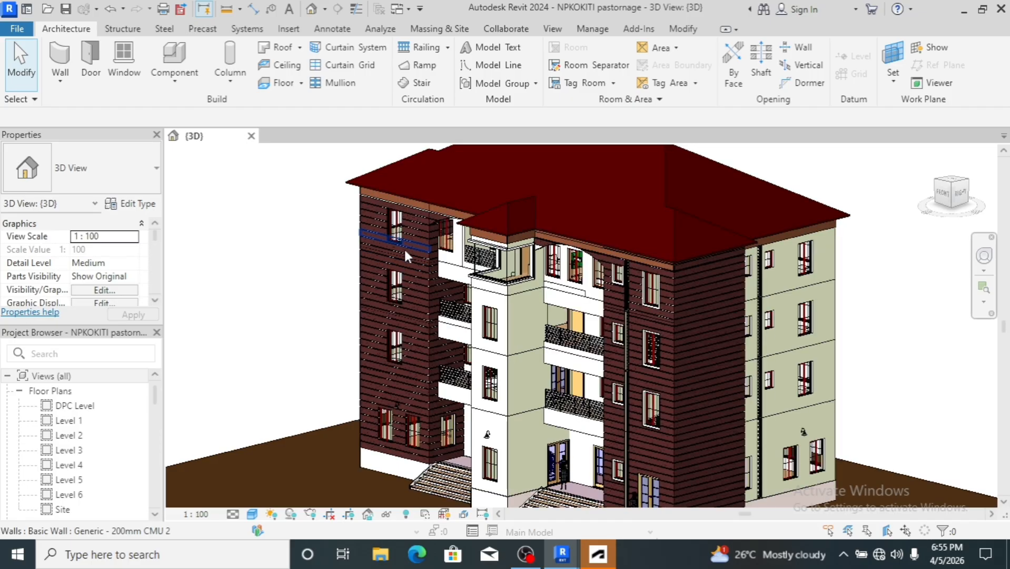
scroll(404, 247, up, 2)
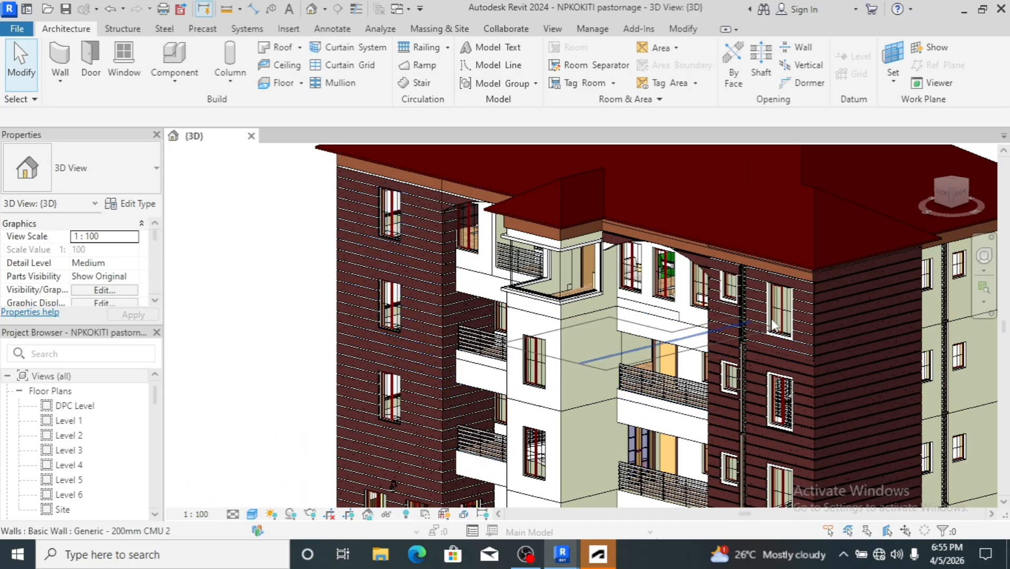
scroll(800, 332, up, 3)
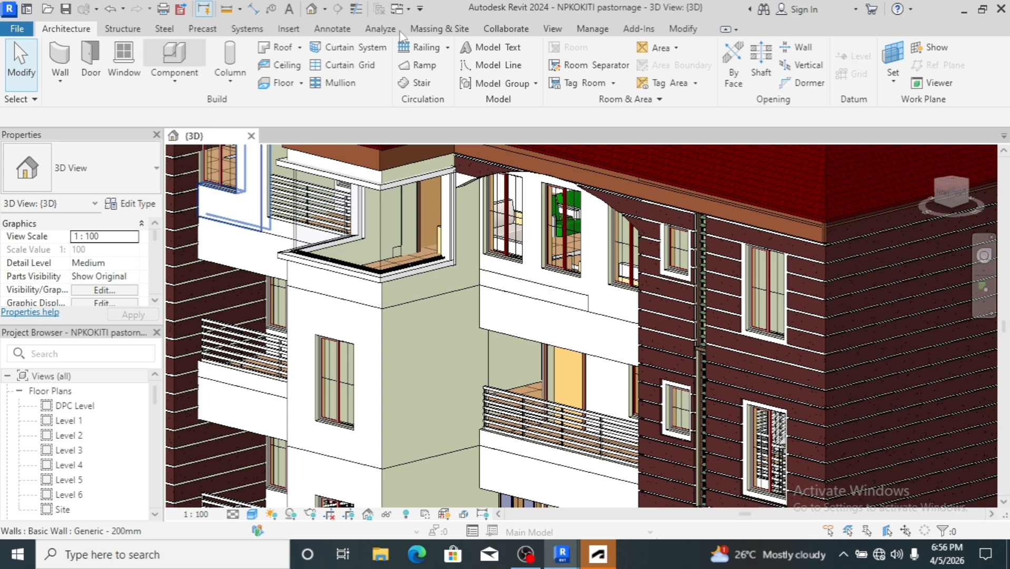
click(430, 30)
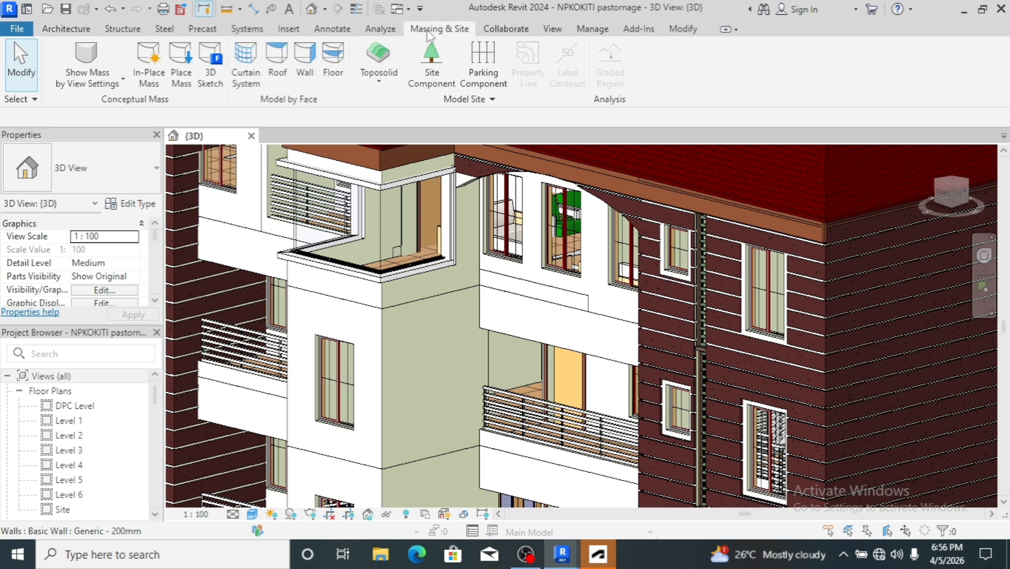
click(121, 81)
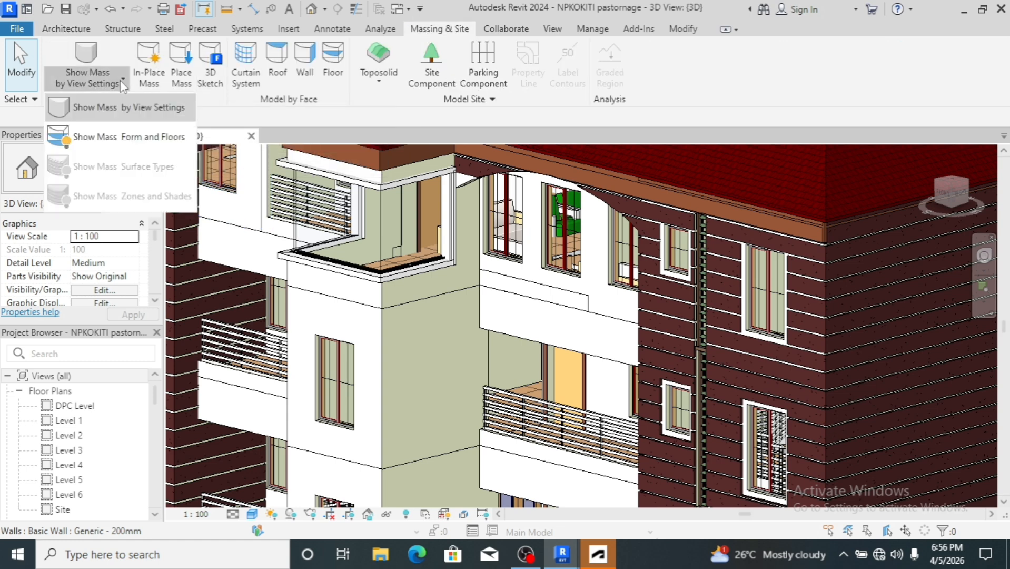
click(108, 141)
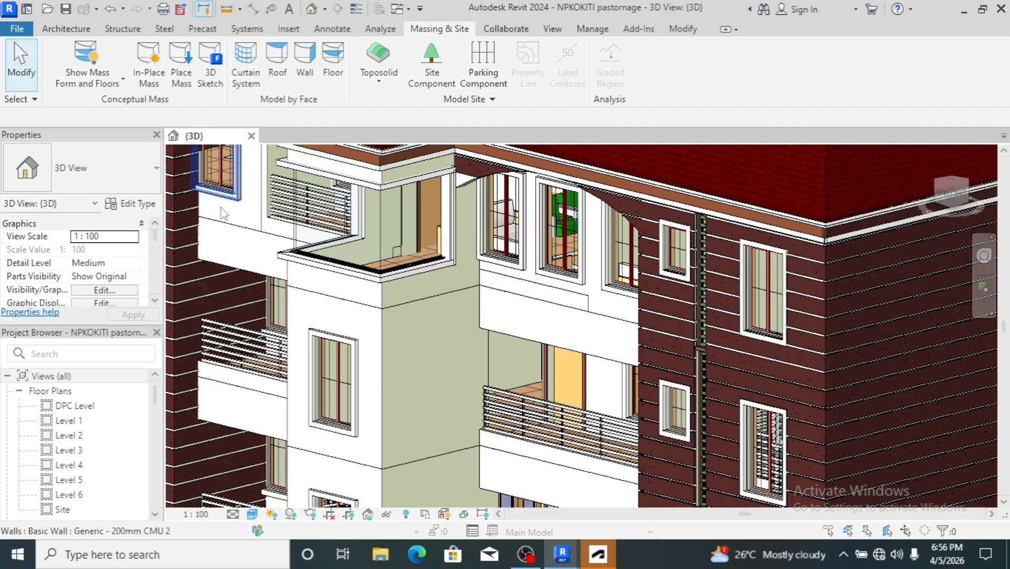
Examine the window surrounds, roof-edge mouldings and ground-floor wall lamps across the building's front and right facades
scroll(312, 245, down, 5)
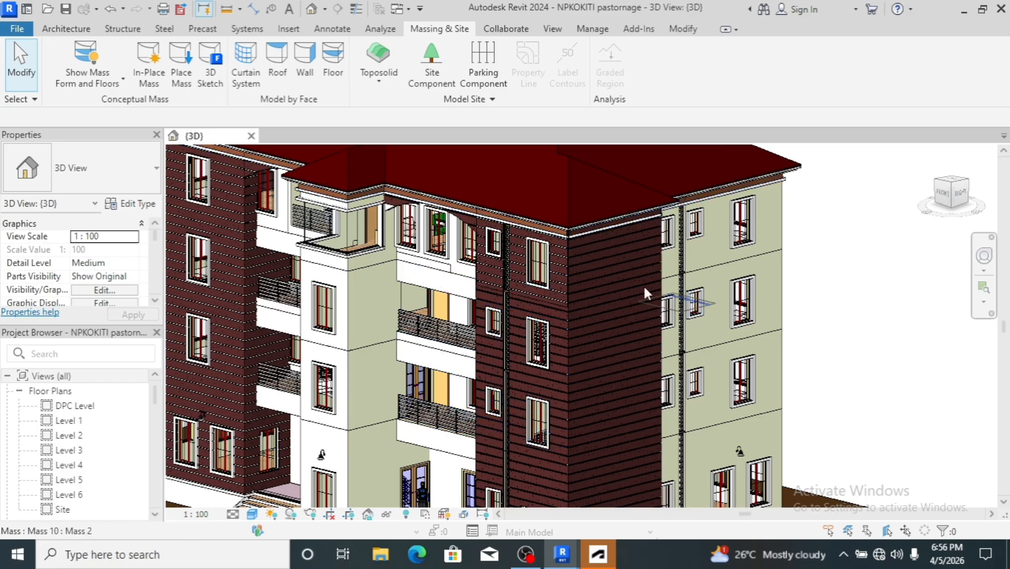
scroll(560, 292, down, 2)
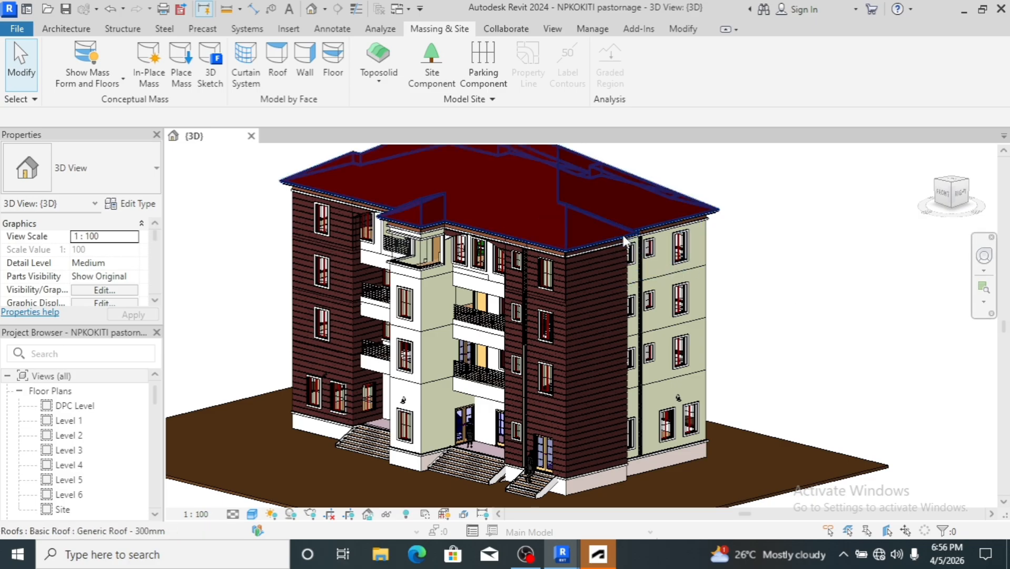
scroll(624, 241, up, 2)
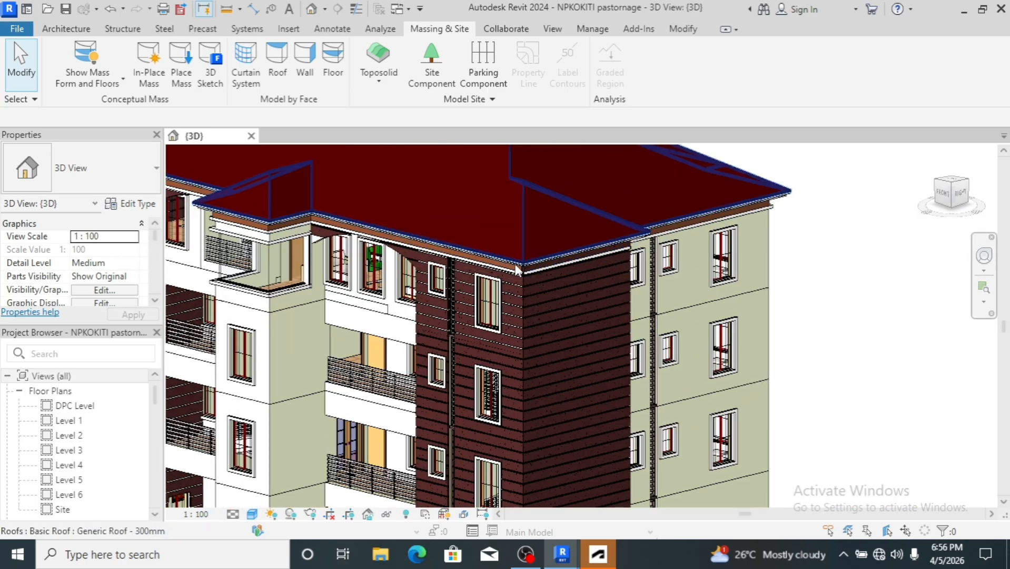
scroll(516, 269, up, 2)
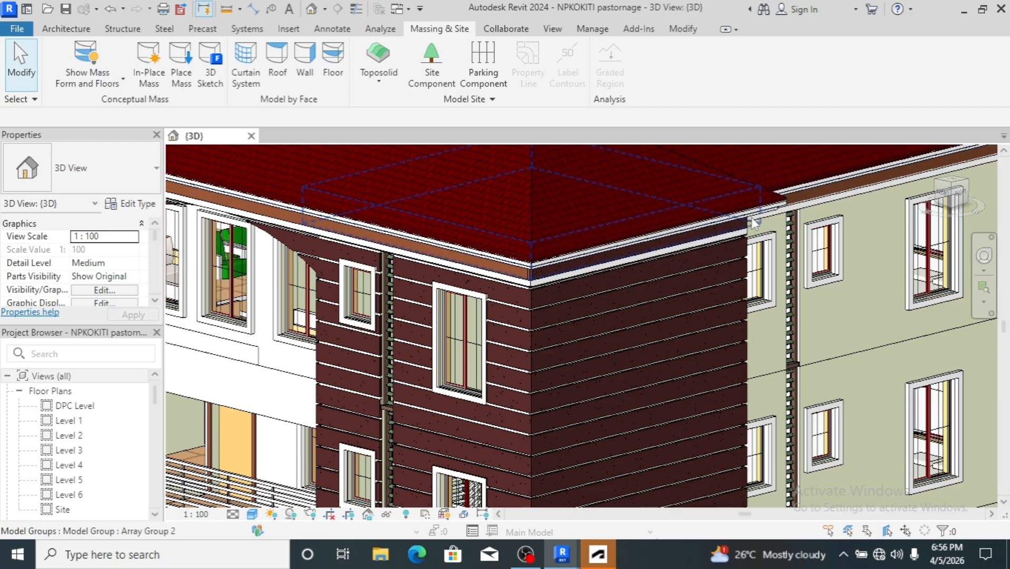
scroll(657, 232, down, 4)
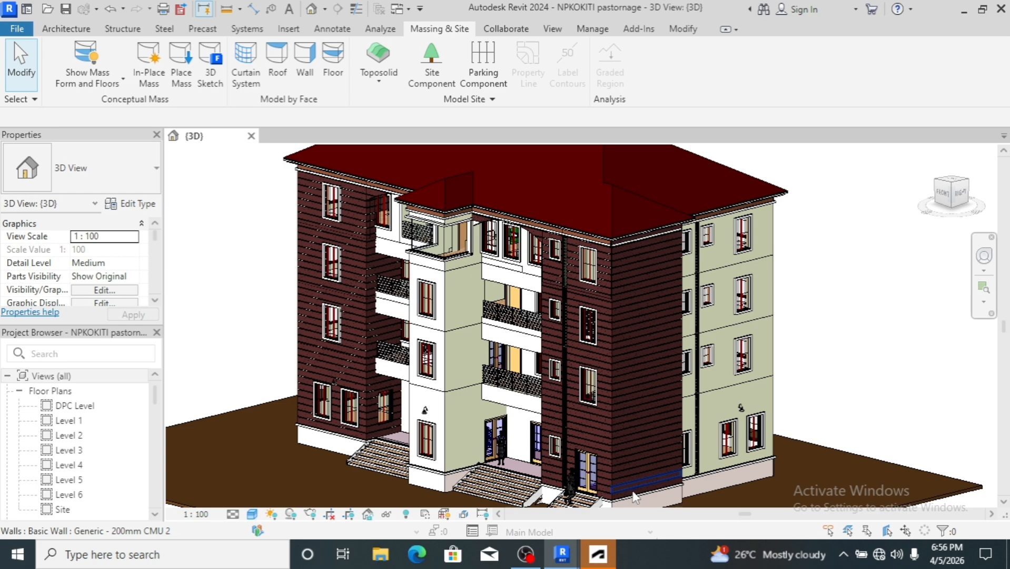
scroll(634, 497, up, 4)
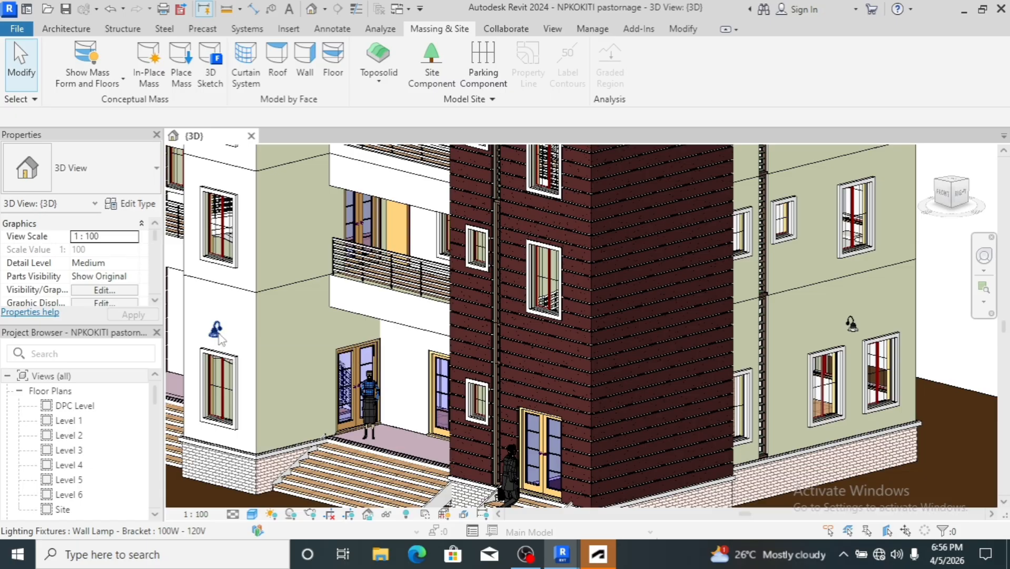
scroll(622, 316, down, 4)
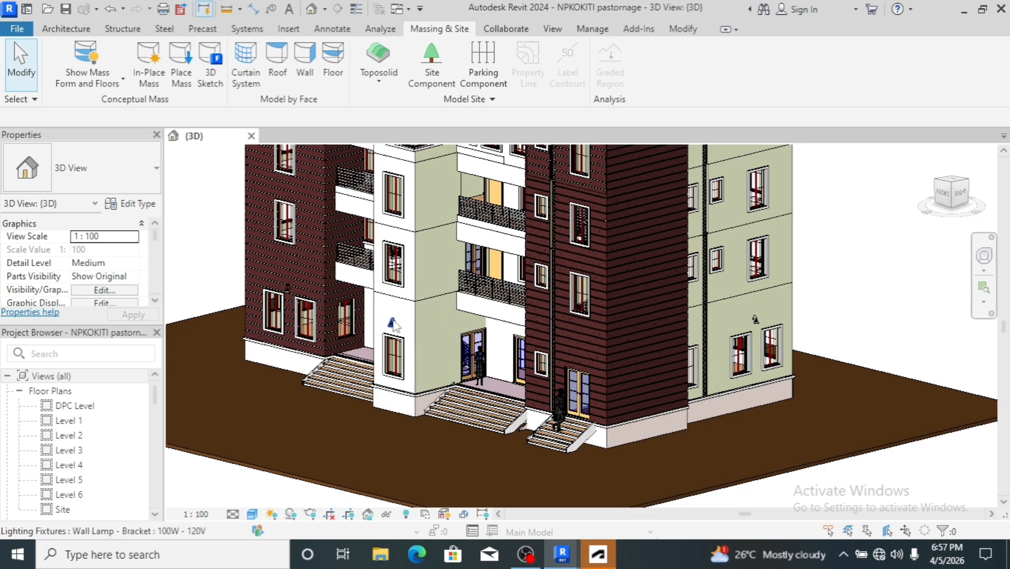
Review the available types for the wall lamp above the central ground-floor window, keeping Wall Lamp - Bracket 100W - 120V
drag(392, 320, 393, 323)
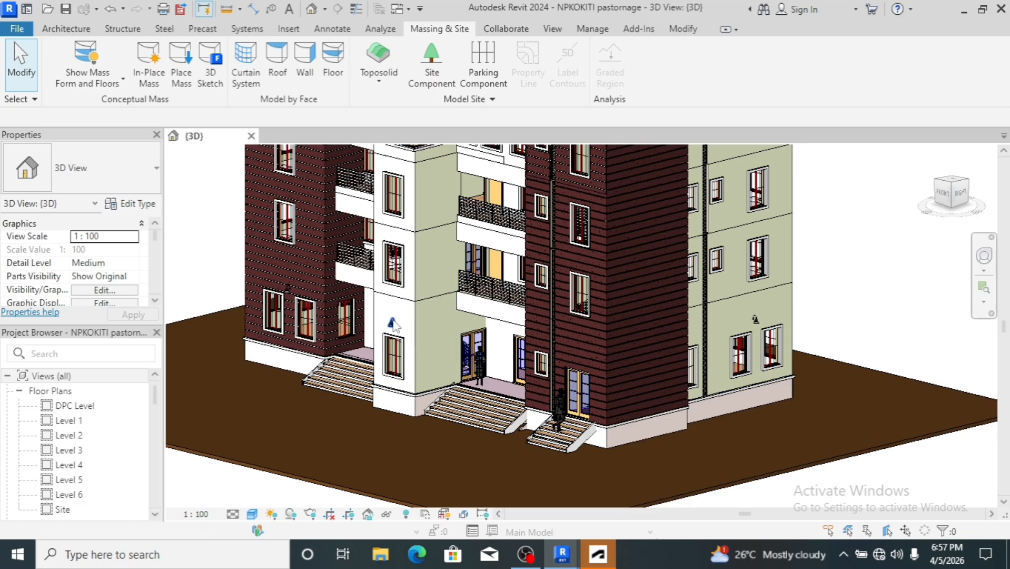
mouse_move(393, 324)
mouse_down()
mouse_move(411, 340)
mouse_move(388, 324)
mouse_up()
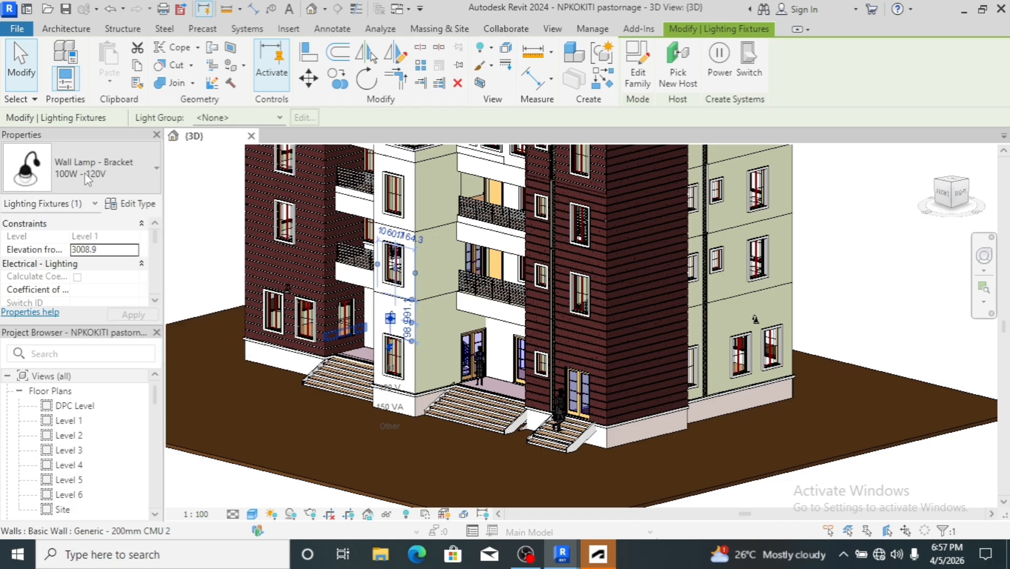
click(152, 170)
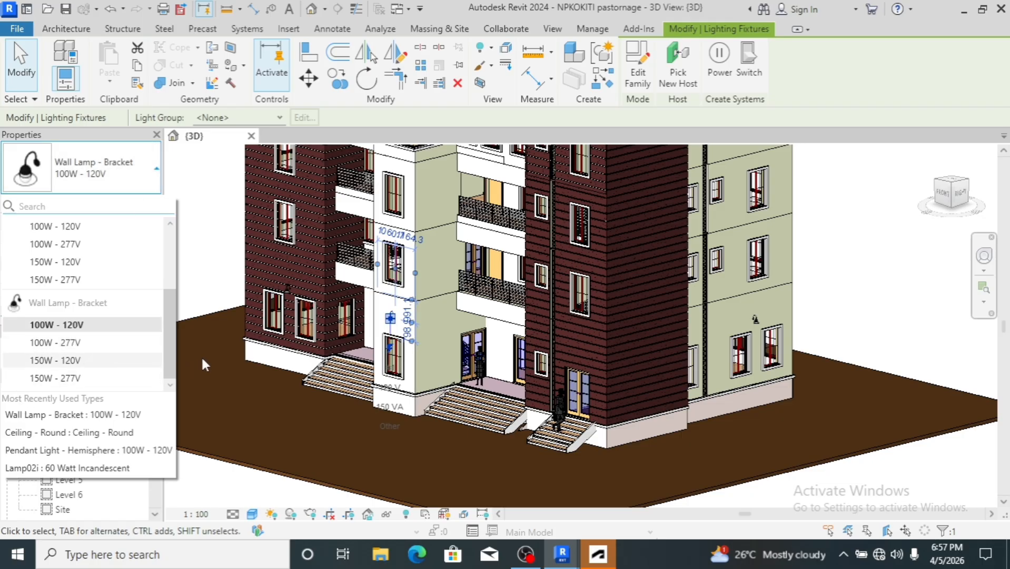
click(193, 293)
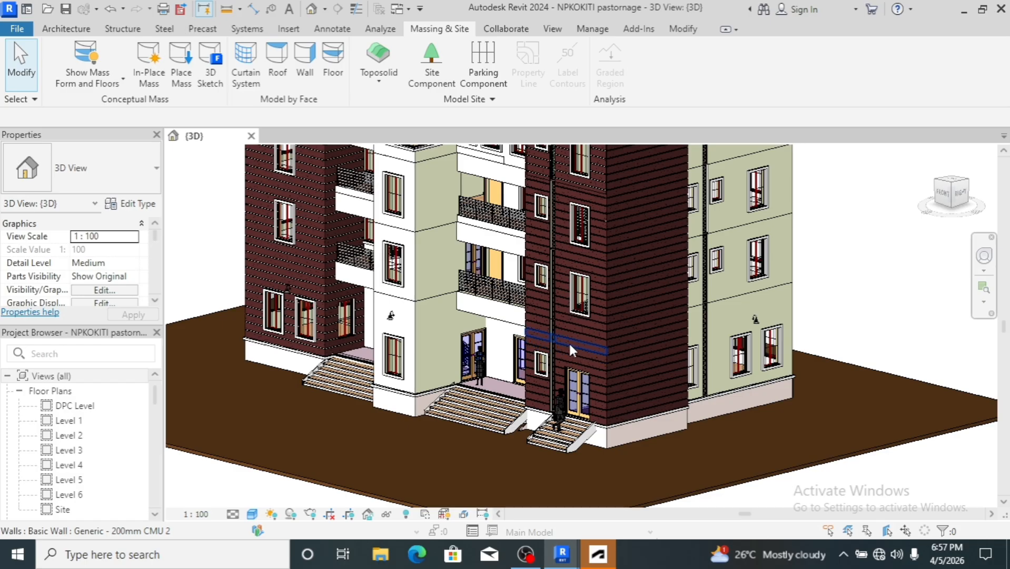
In the front view, copy the central wall lamp to about 464 mm from that wall's right edge and try another copy above the right entrance
click(942, 194)
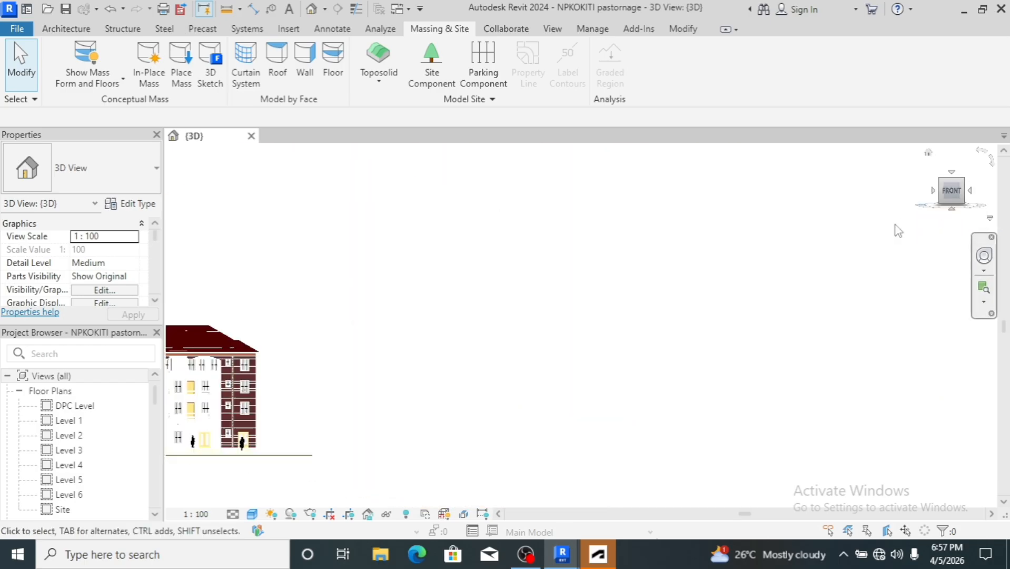
scroll(601, 343, up, 8)
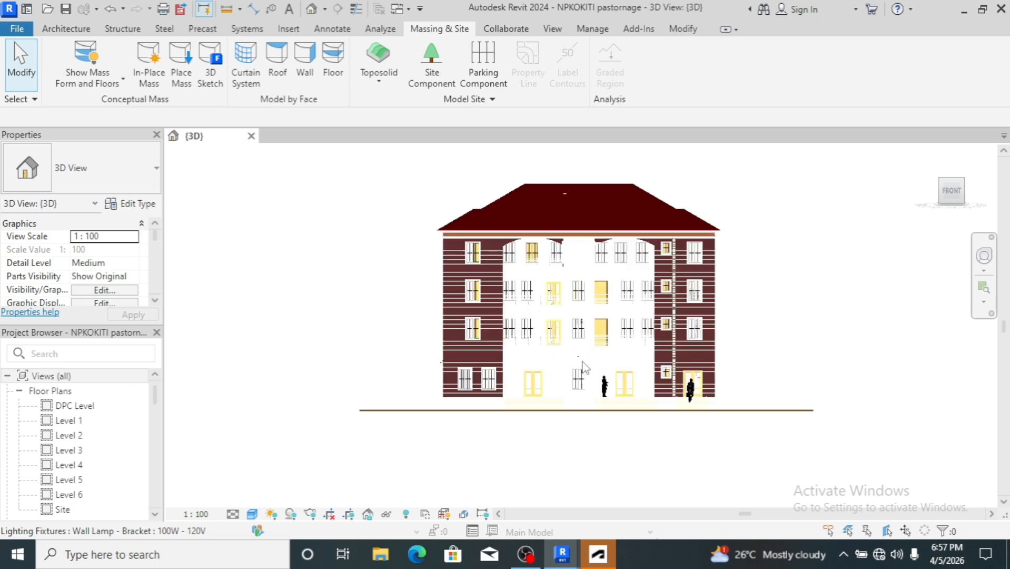
scroll(586, 366, up, 3)
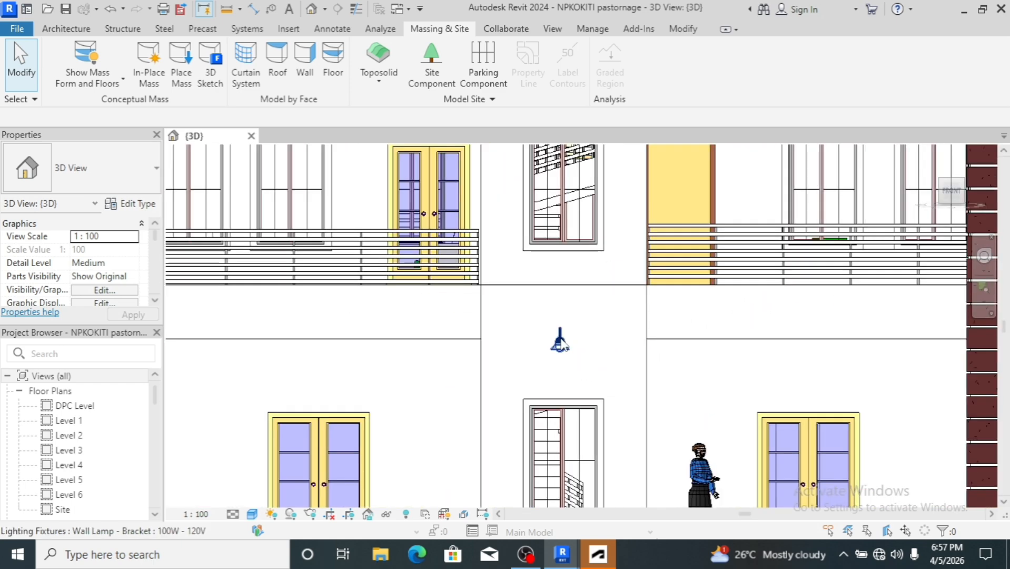
click(560, 344)
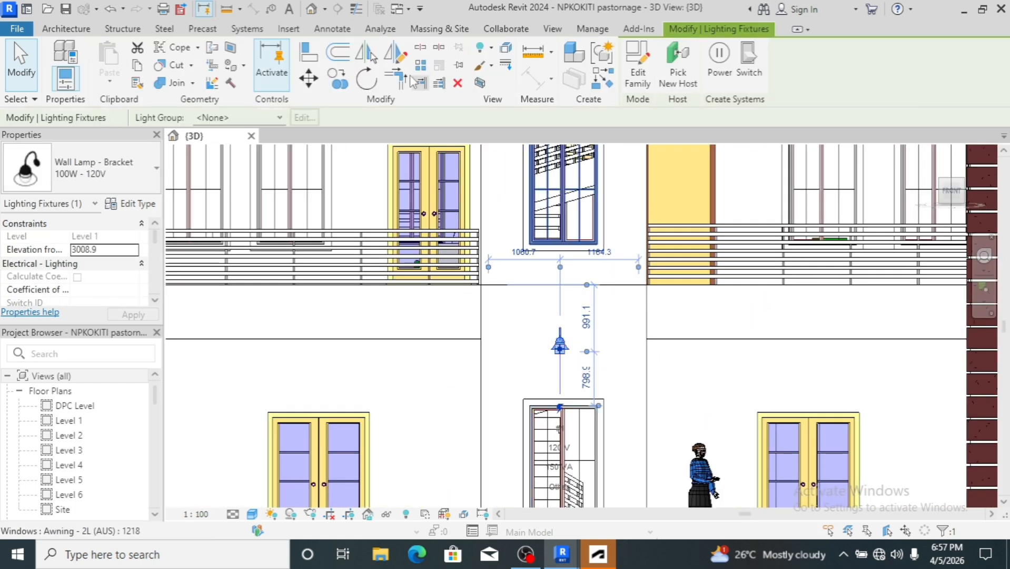
click(339, 79)
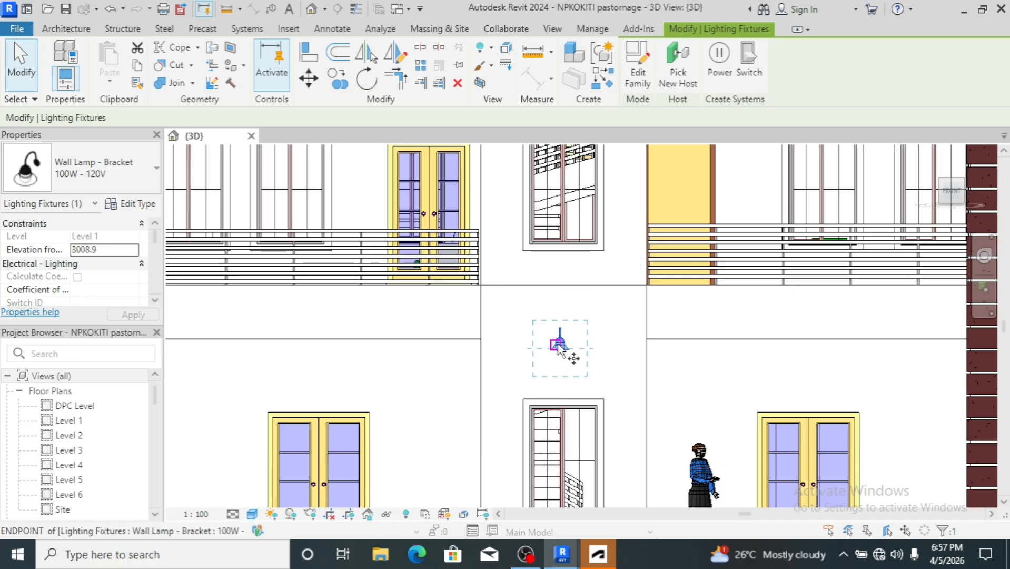
click(558, 346)
scroll(595, 346, down, 3)
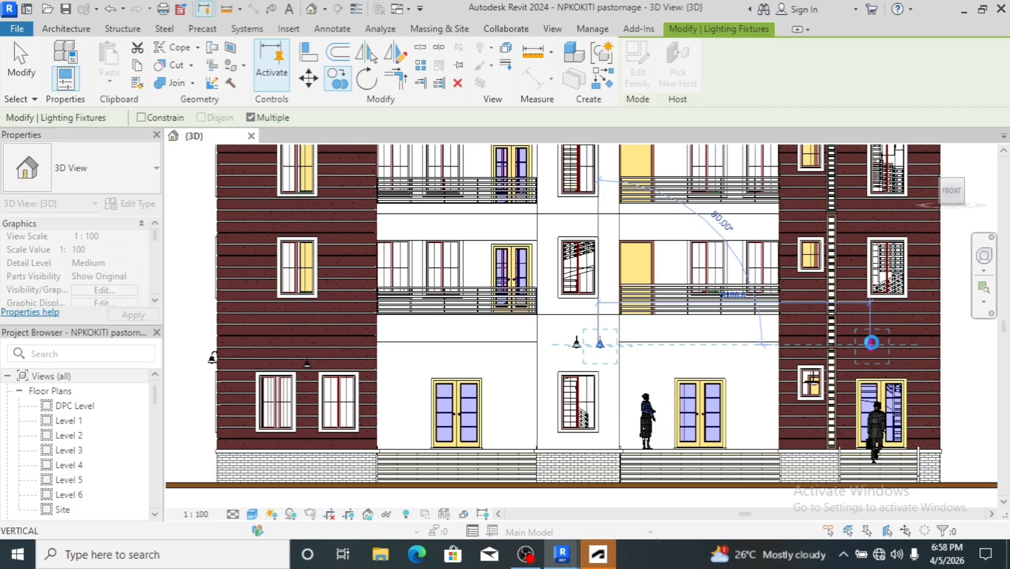
click(856, 354)
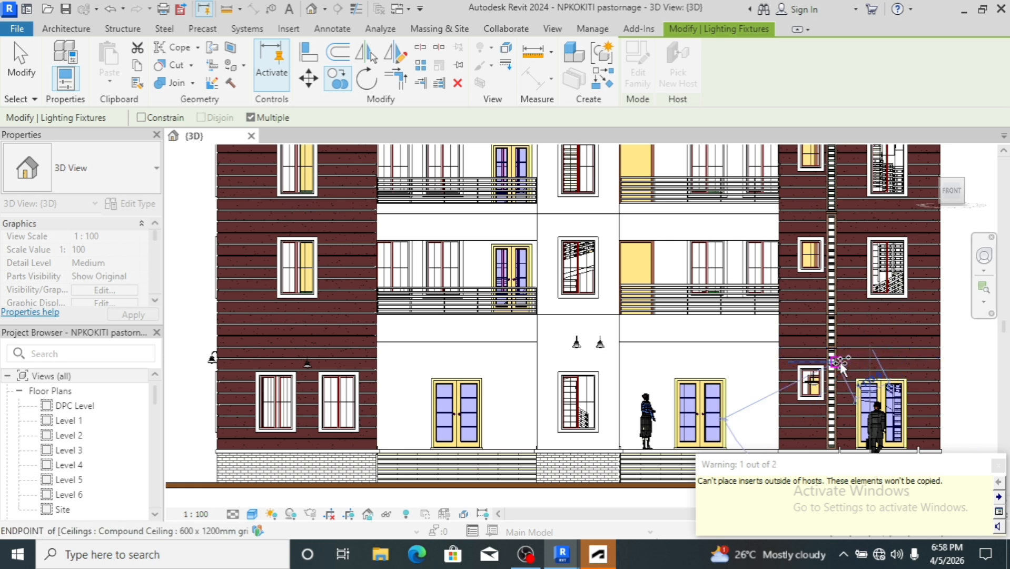
key(Escape)
key(Escape)
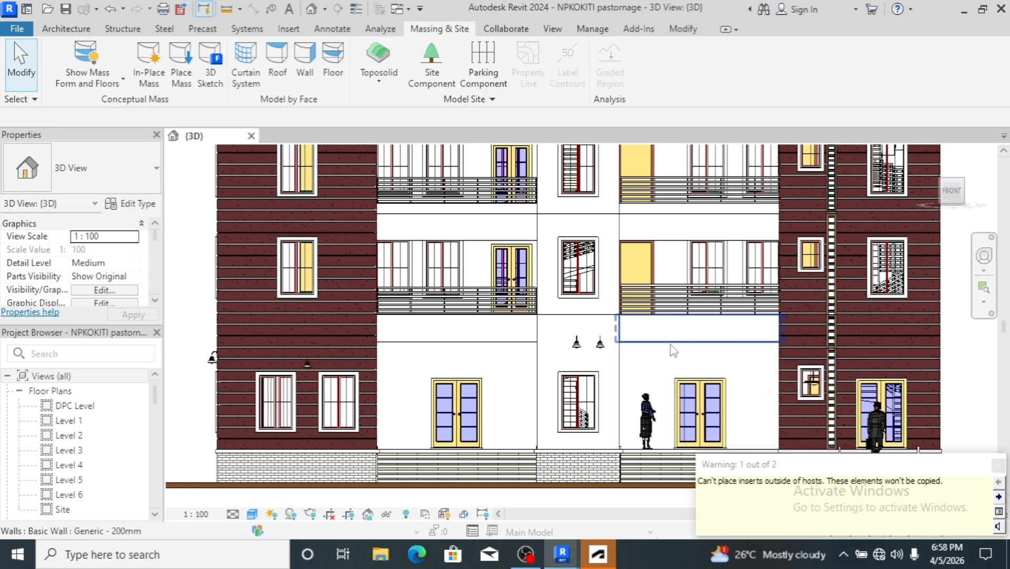
Rehost the copied wall lamp onto the dark cladded wall, placing it above the right entrance door
click(601, 345)
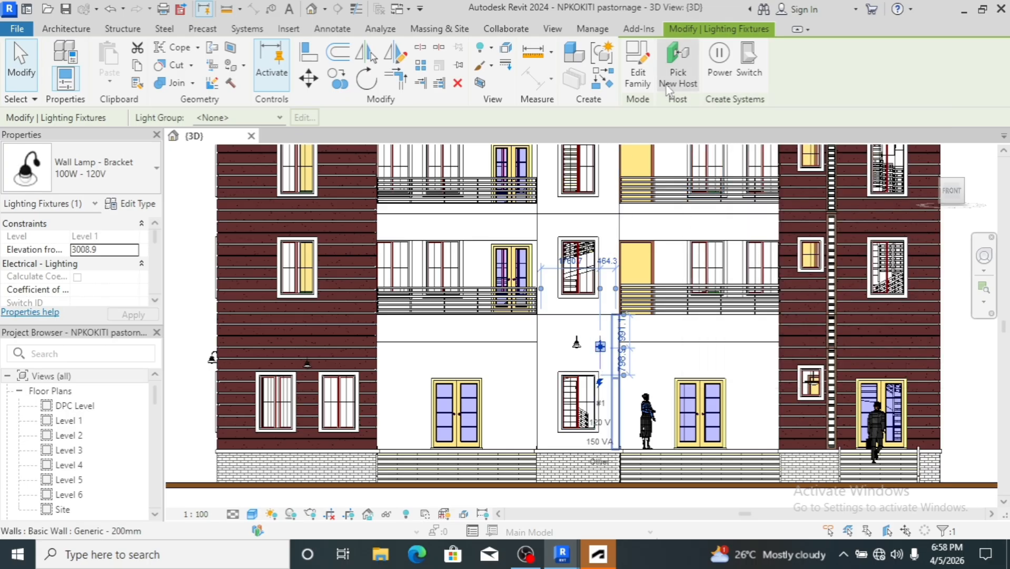
click(677, 64)
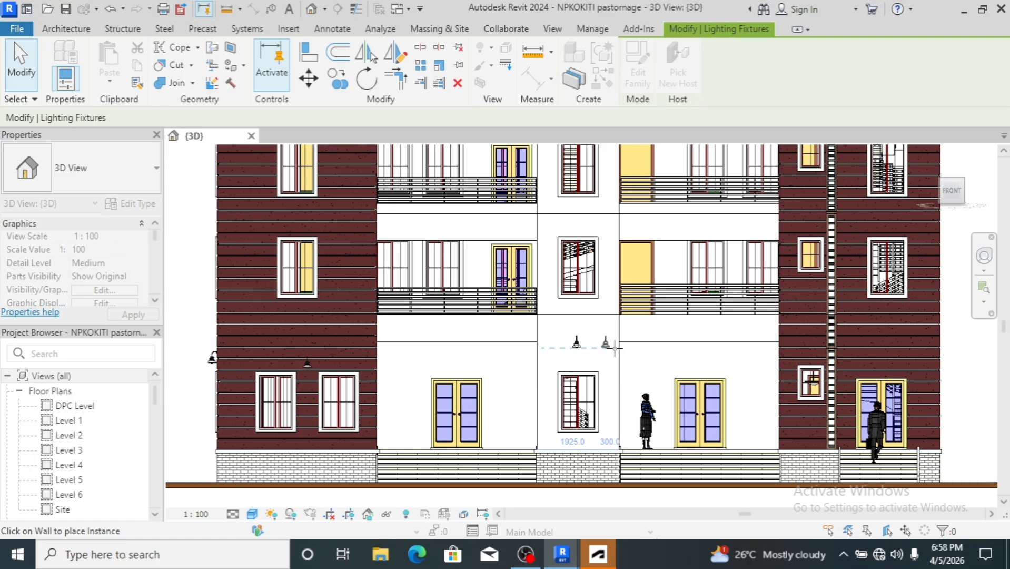
click(851, 347)
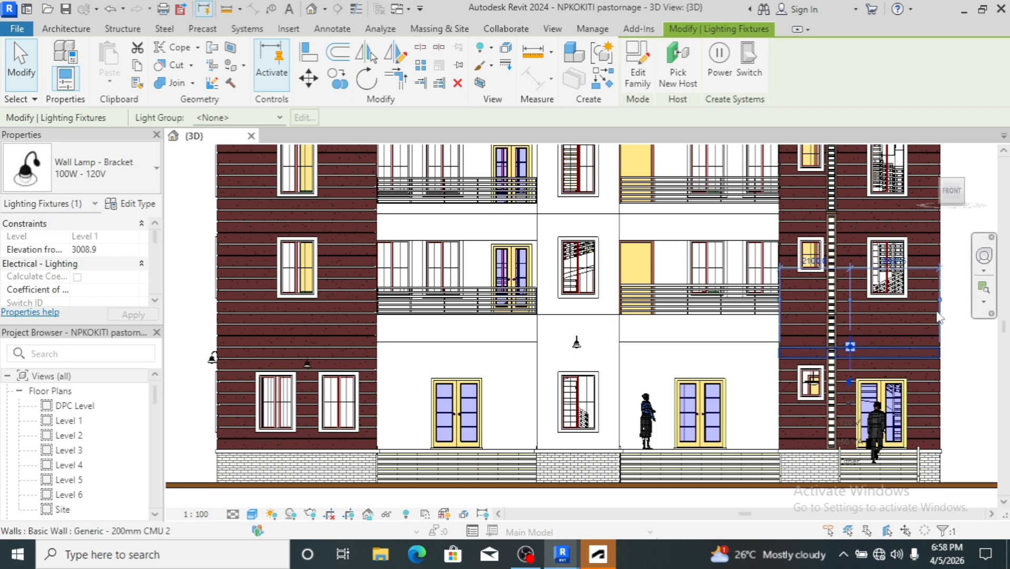
click(972, 343)
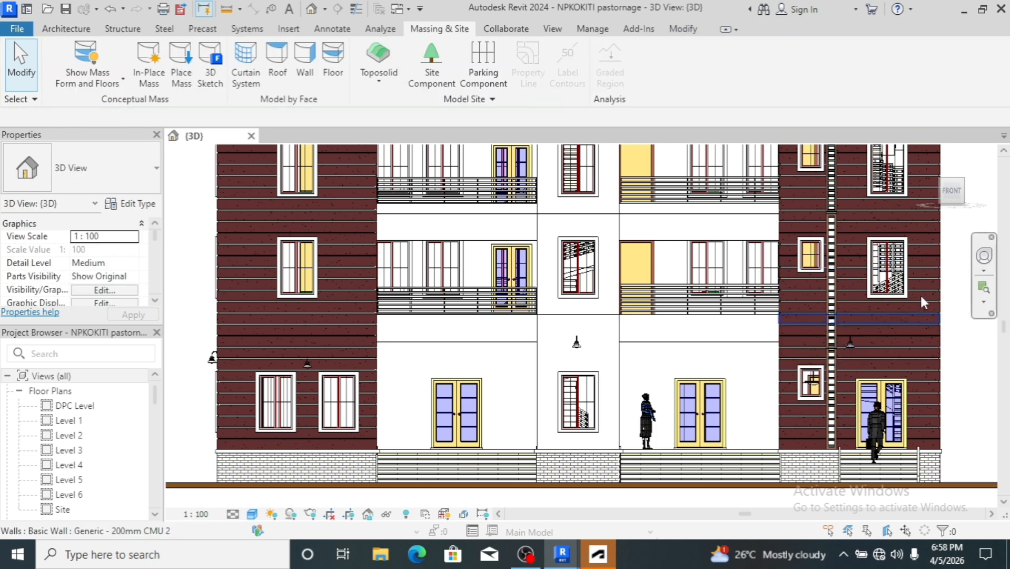
In the right view, copy the wall lamp above the paired ground-floor windows towards the vertical pipe, keeping the same height
scroll(515, 299, down, 2)
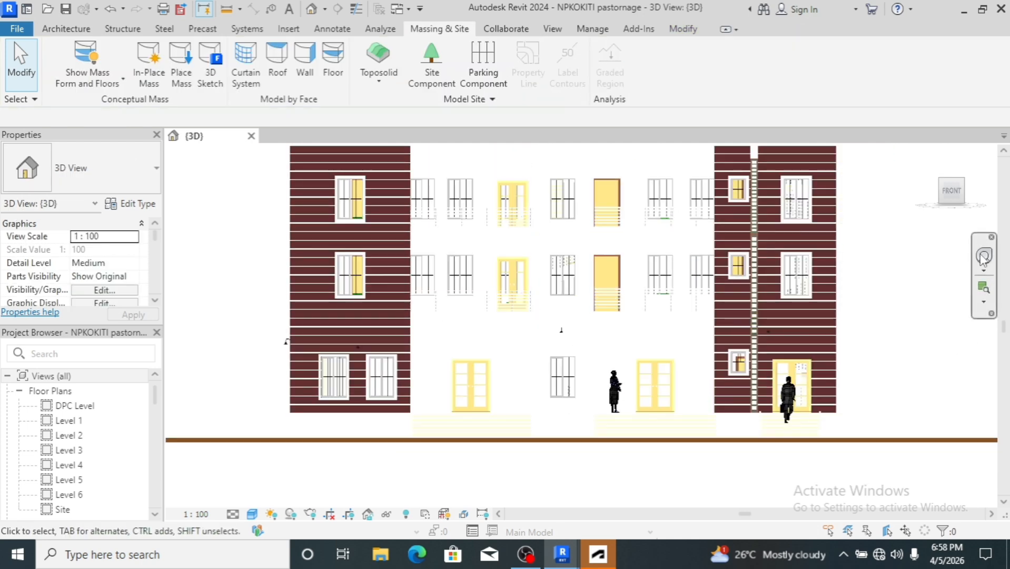
click(970, 192)
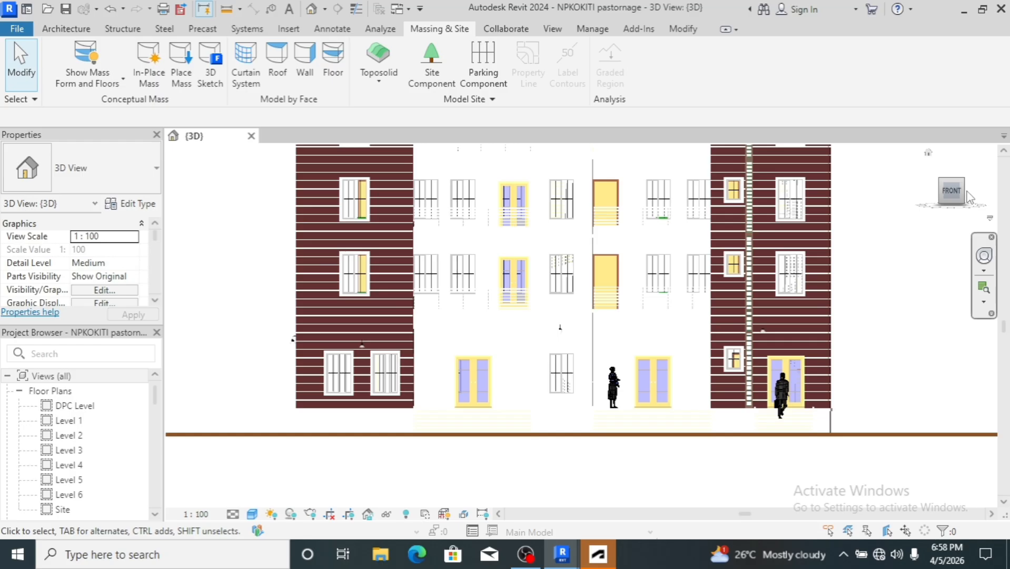
click(968, 193)
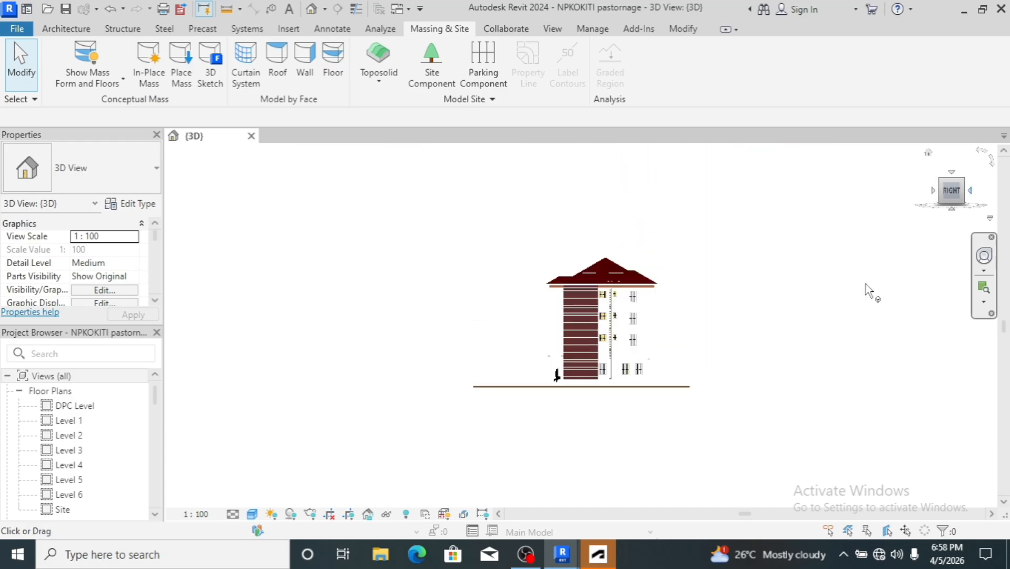
scroll(575, 350, up, 5)
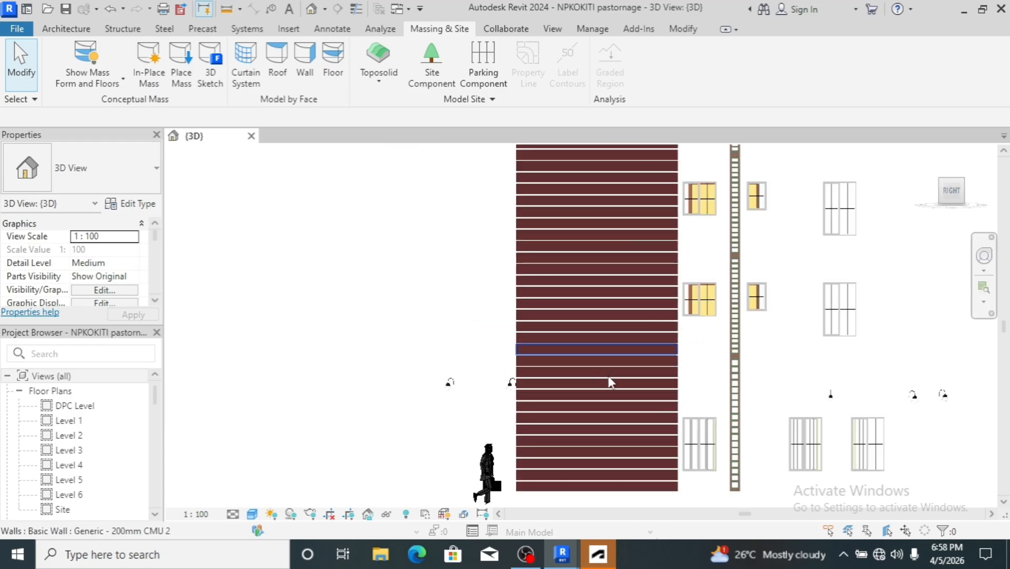
click(837, 403)
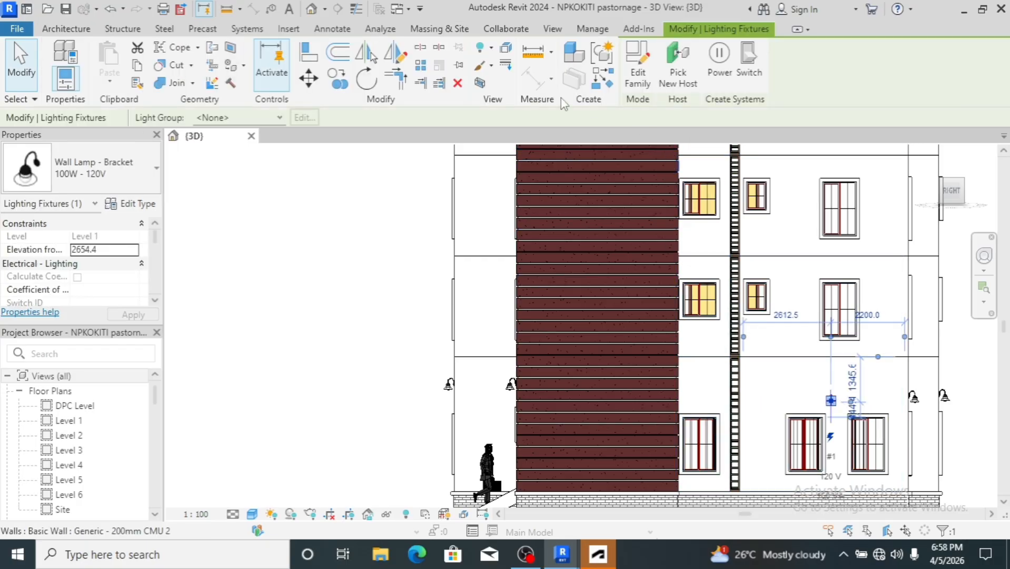
click(337, 78)
click(832, 399)
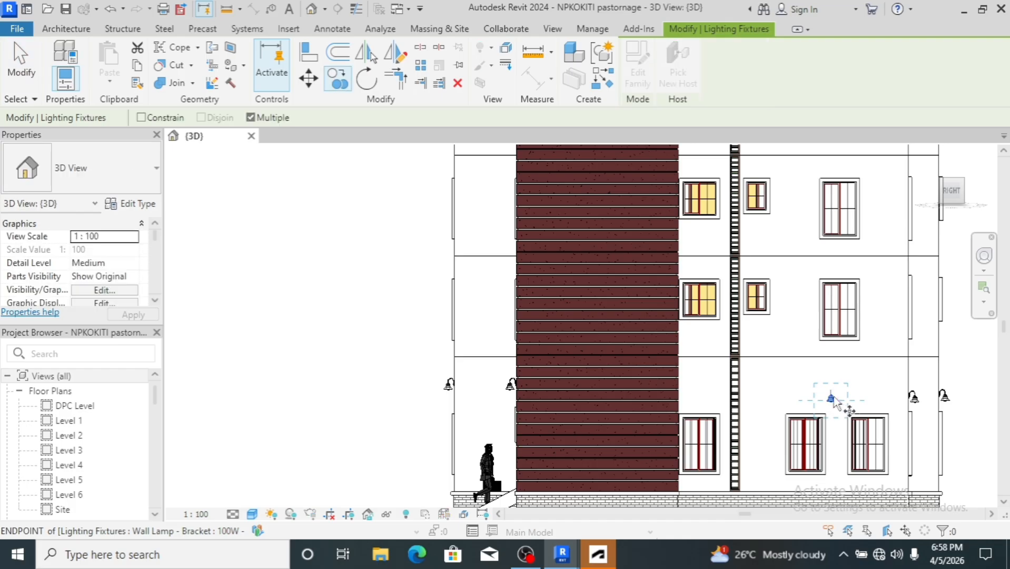
click(765, 399)
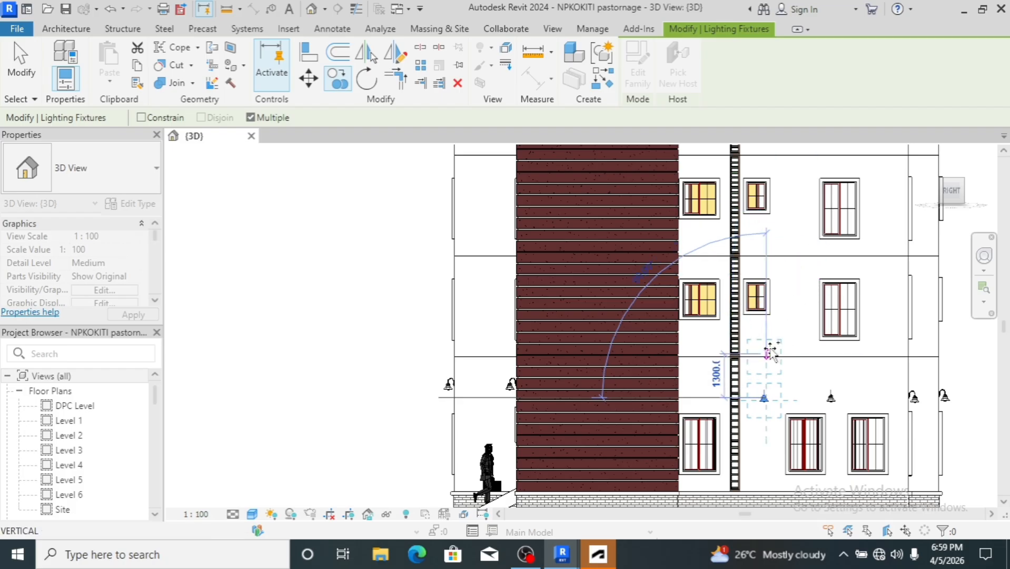
key(Escape)
Rehost the copied wall lamp onto the dark cladded wall, centred across its width at ground-floor level
click(764, 401)
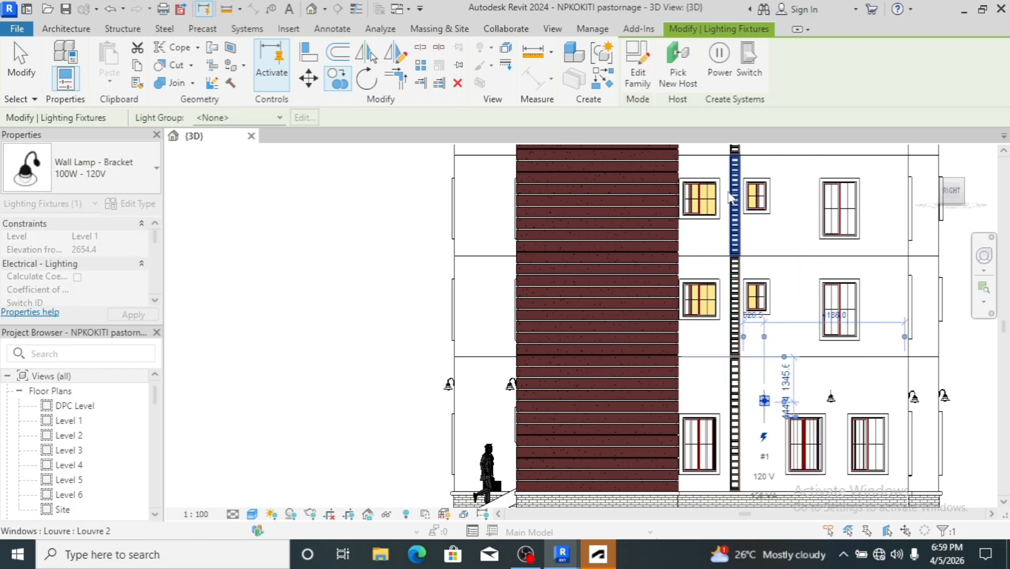
click(686, 73)
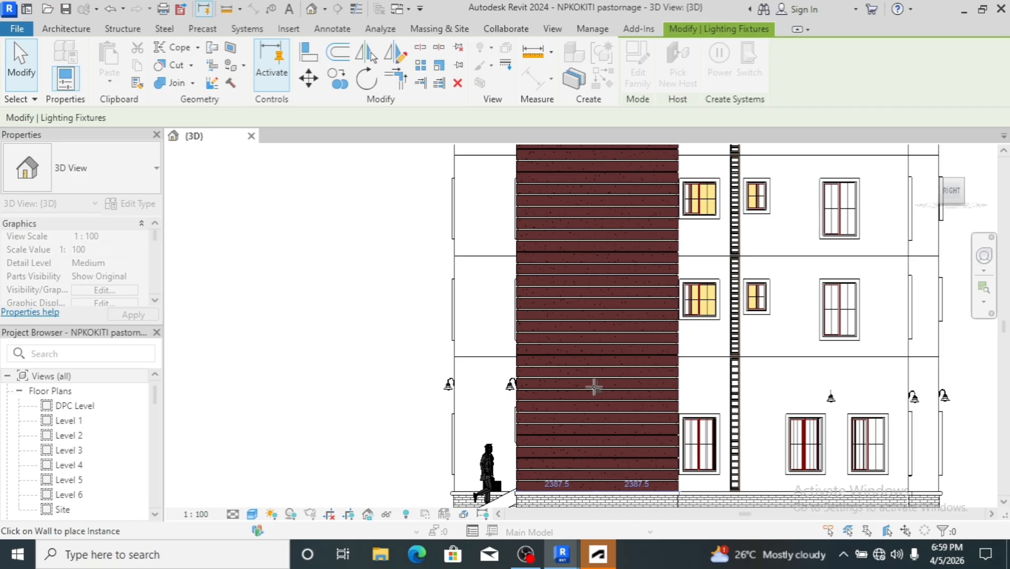
click(594, 387)
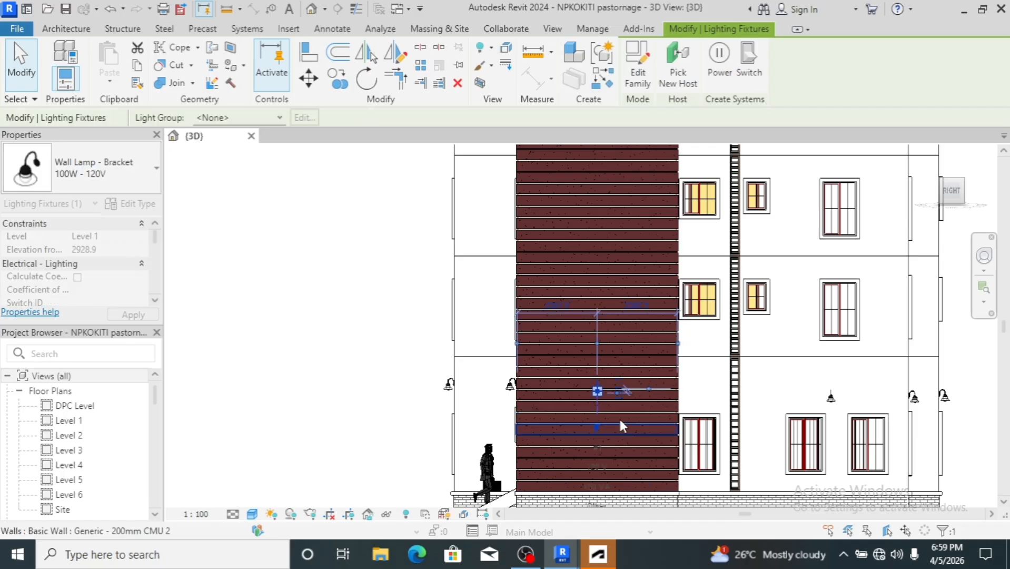
key(Escape)
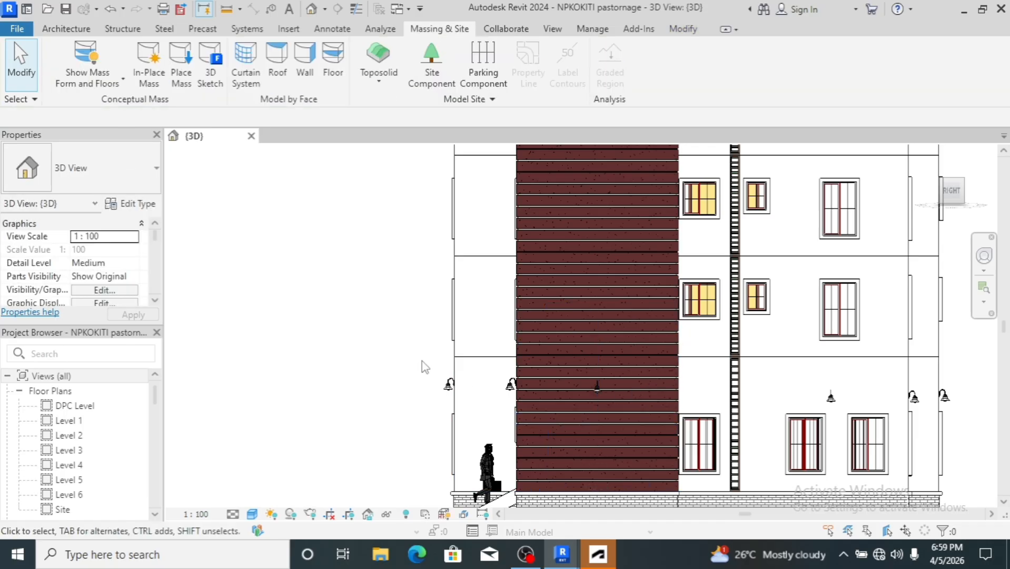
Examine the placed wall lamps, the right facade and the roof edges from a corner view of the building
scroll(426, 367, down, 2)
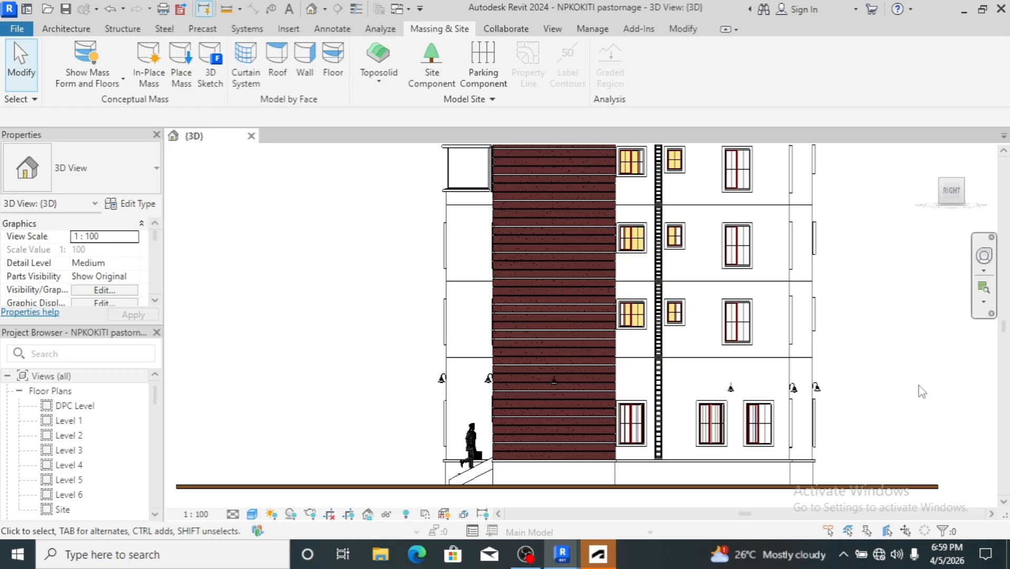
mouse_move(942, 199)
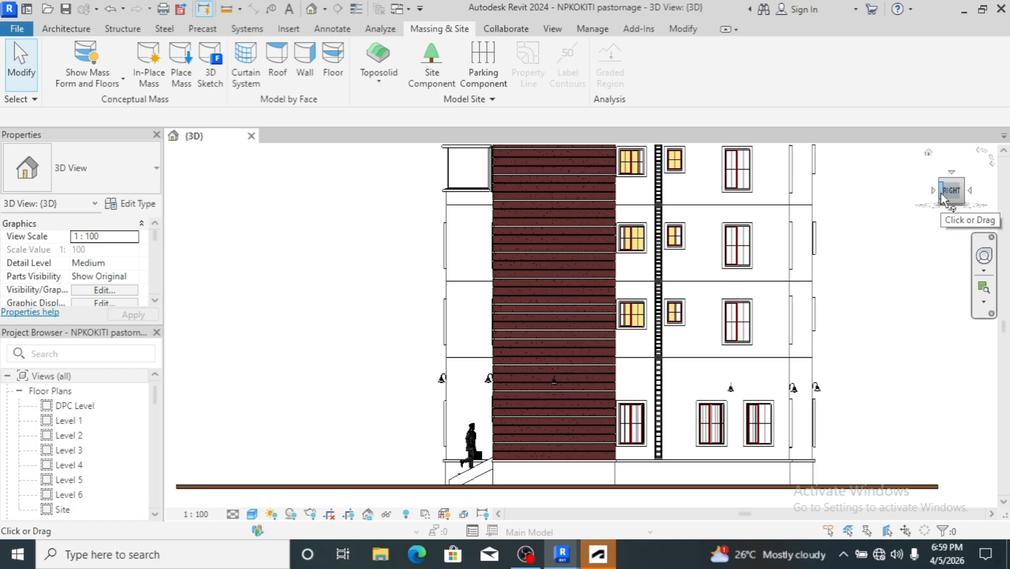
mouse_move(941, 193)
mouse_down()
mouse_move(984, 203)
mouse_move(825, 358)
mouse_up()
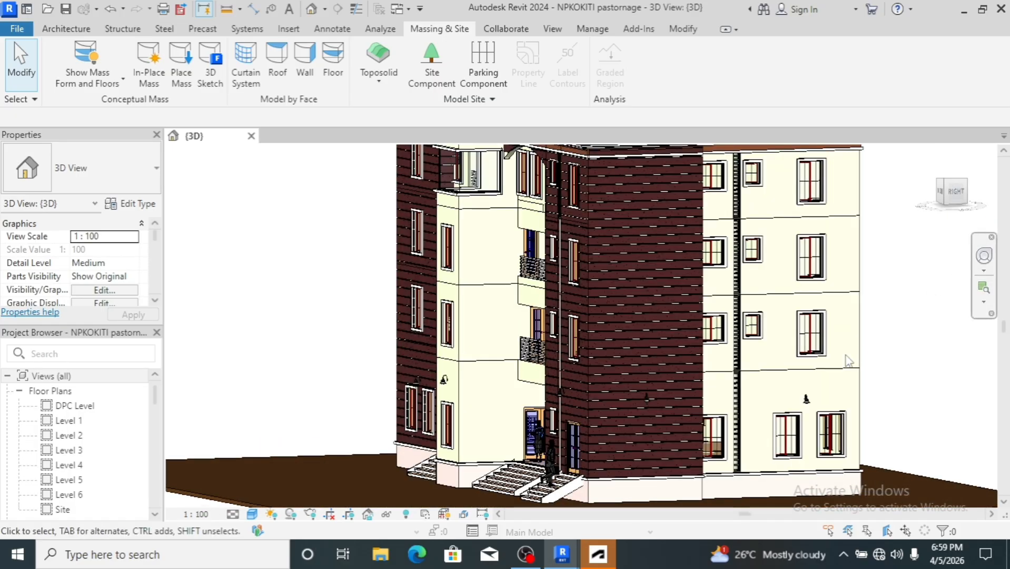
scroll(752, 412, down, 3)
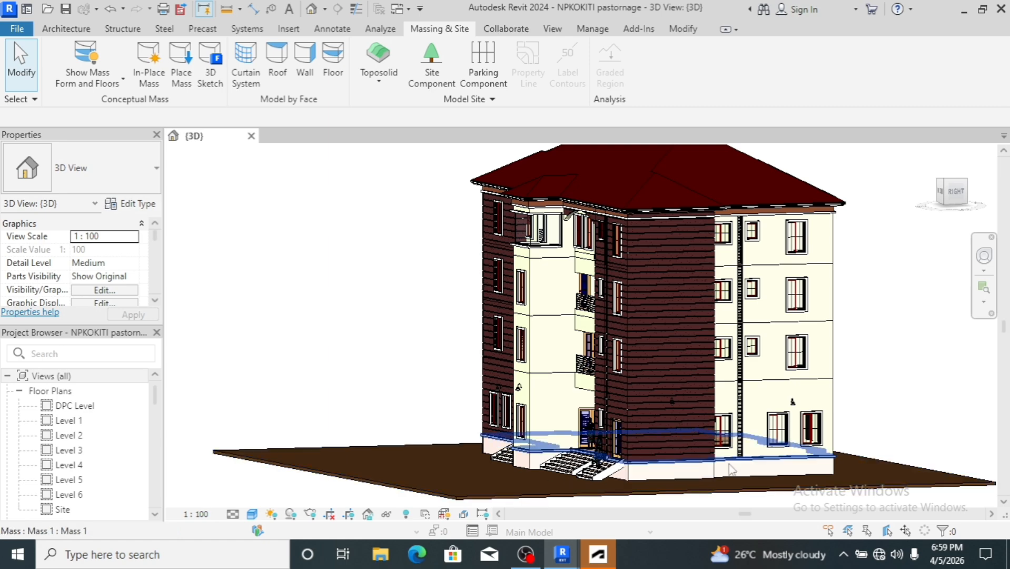
drag(947, 191, 995, 207)
scroll(871, 242, up, 5)
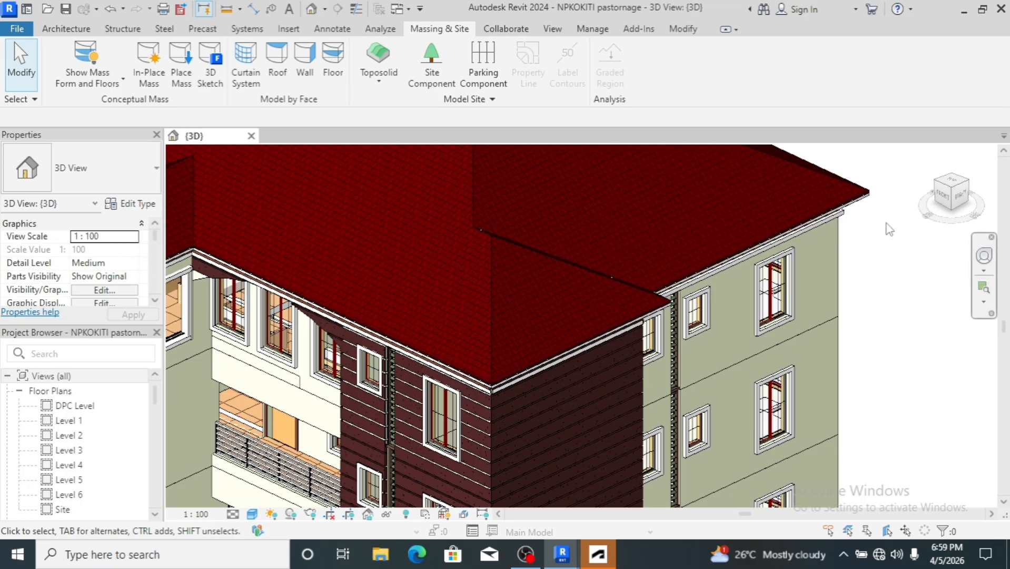
scroll(843, 237, down, 5)
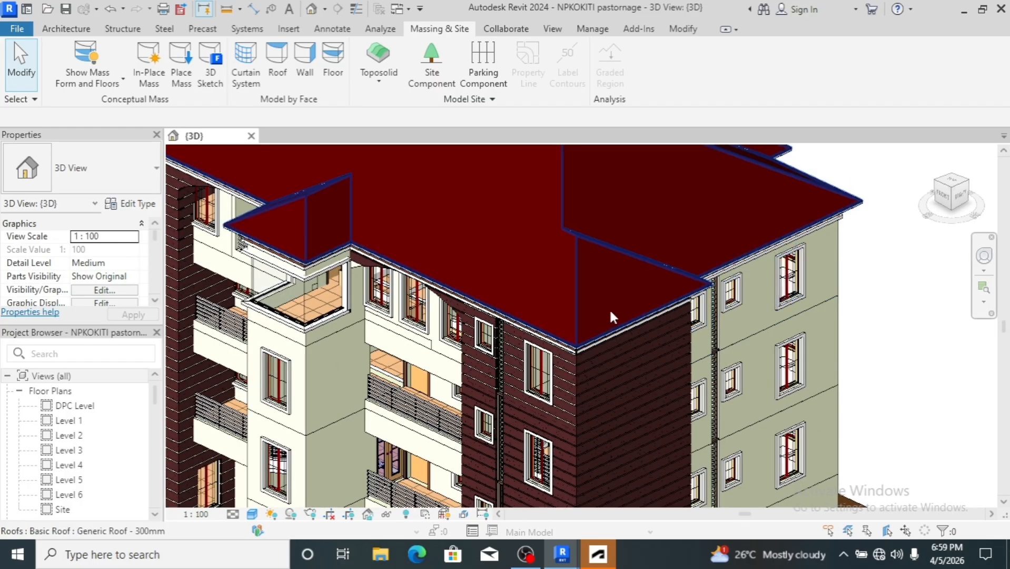
scroll(499, 320, up, 4)
scroll(499, 320, up, 1)
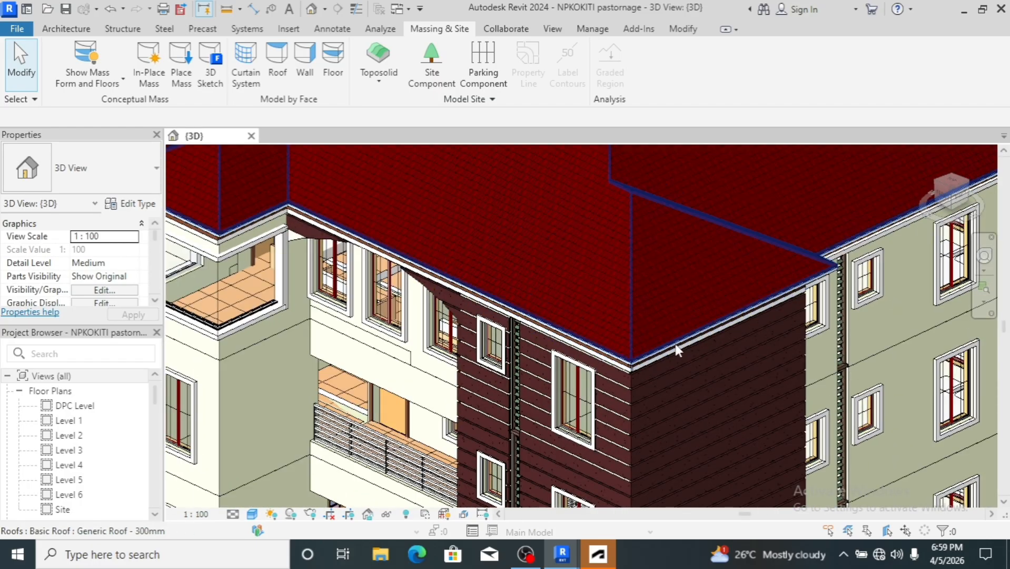
shift+middle_drag(677, 351, 649, 311)
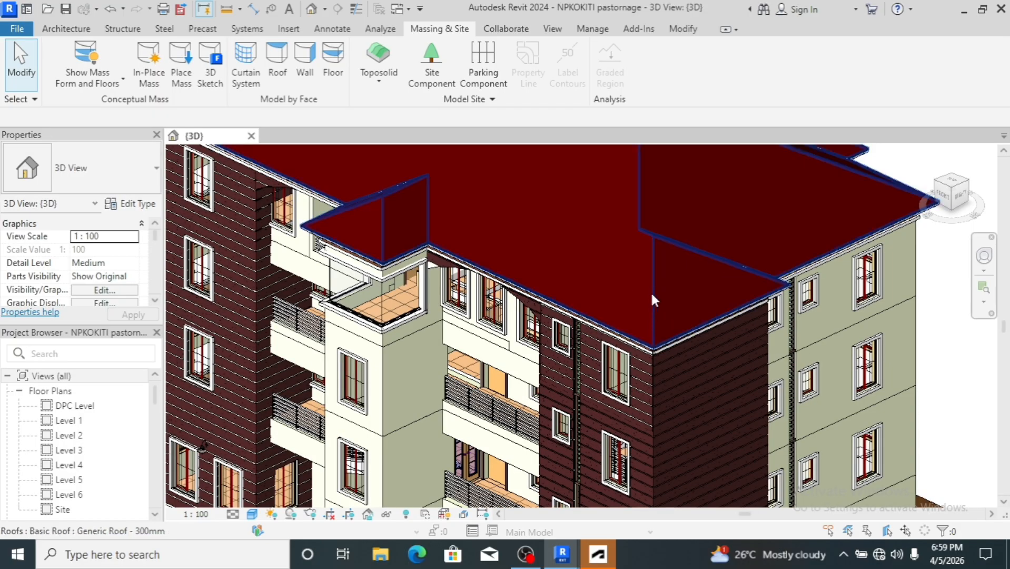
Try taking the Generic Roof - 300mm out of the view to expose the ceilings and roof-edge mouldings
click(650, 291)
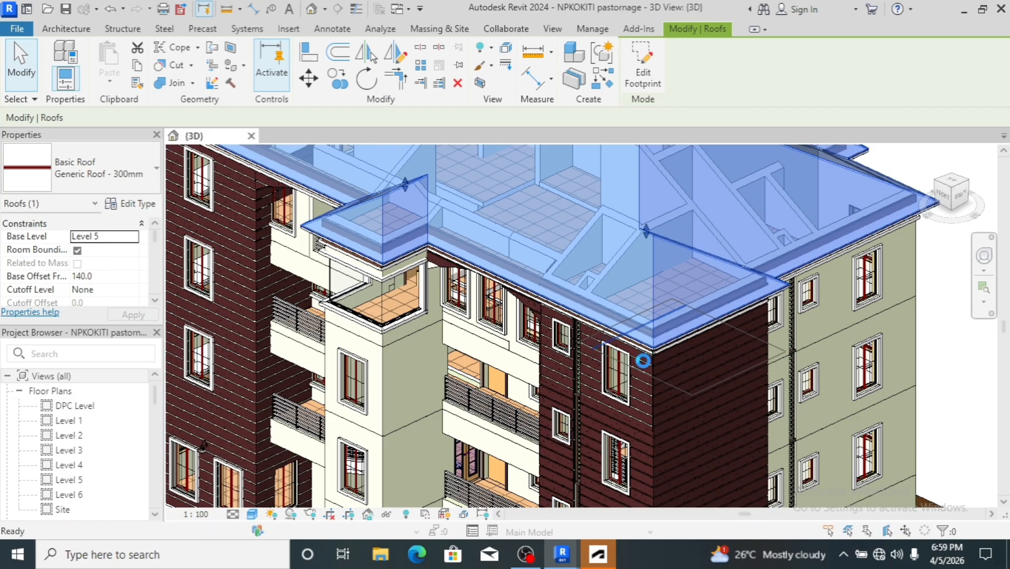
scroll(643, 376, down, 2)
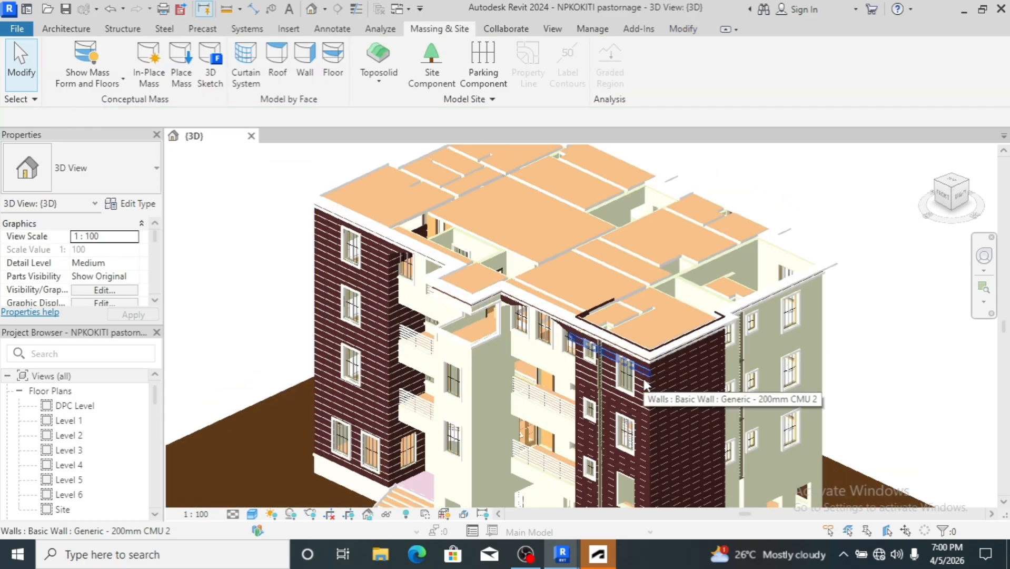
scroll(632, 347, up, 2)
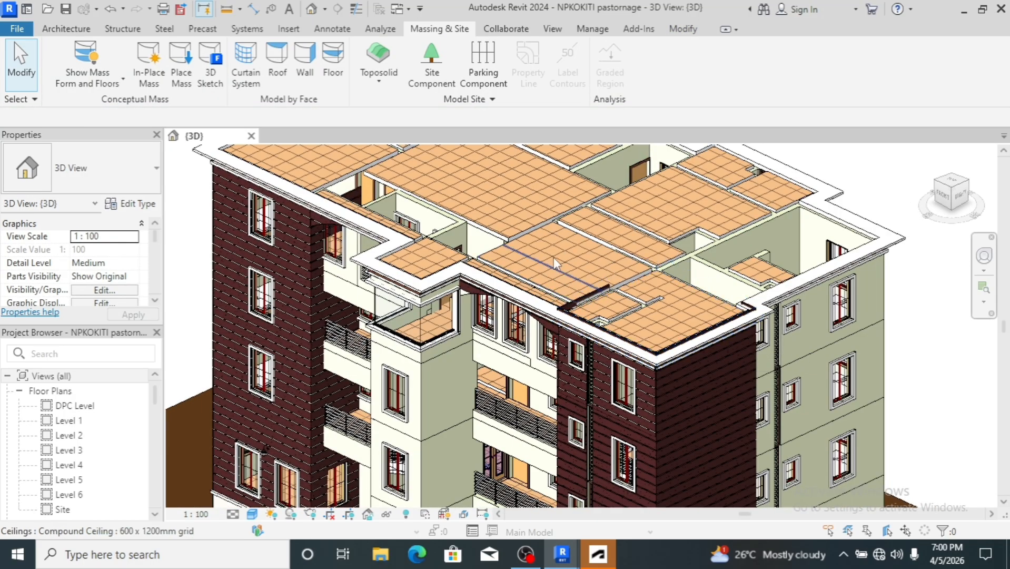
Try taking the roof-edge moulding mass out of the view around the exposed top of the building
click(621, 353)
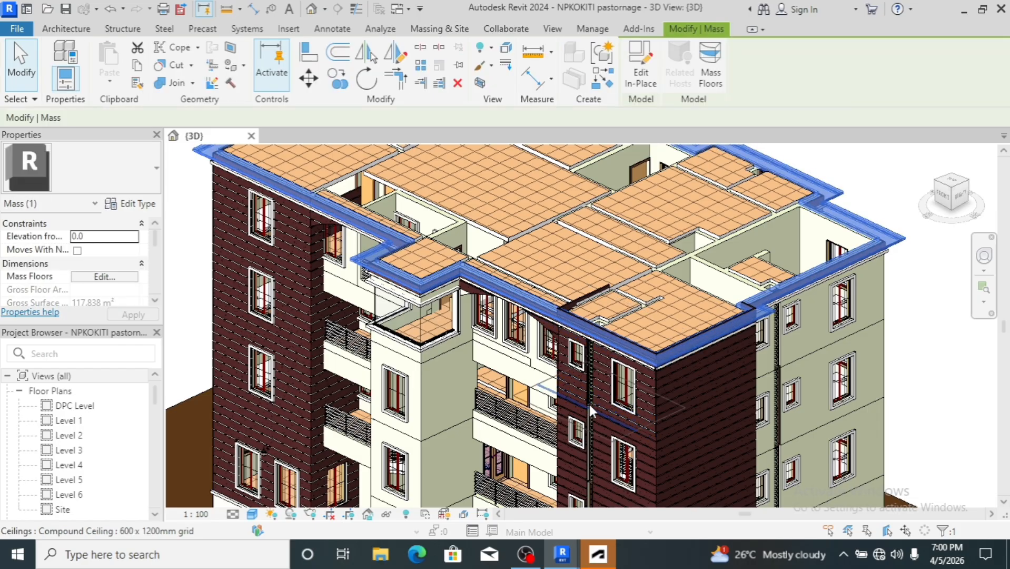
shift+middle_drag(589, 402, 590, 405)
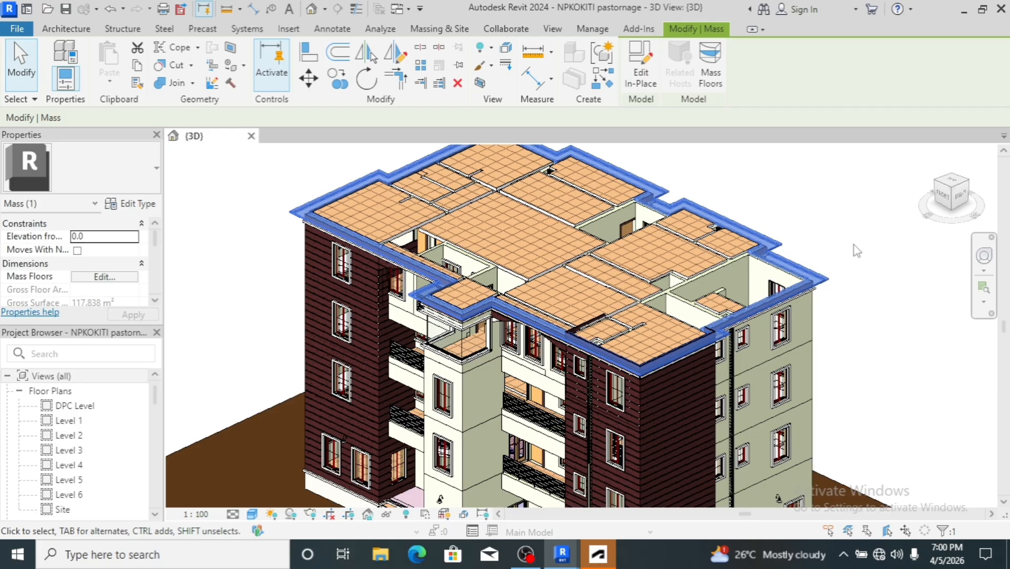
click(838, 221)
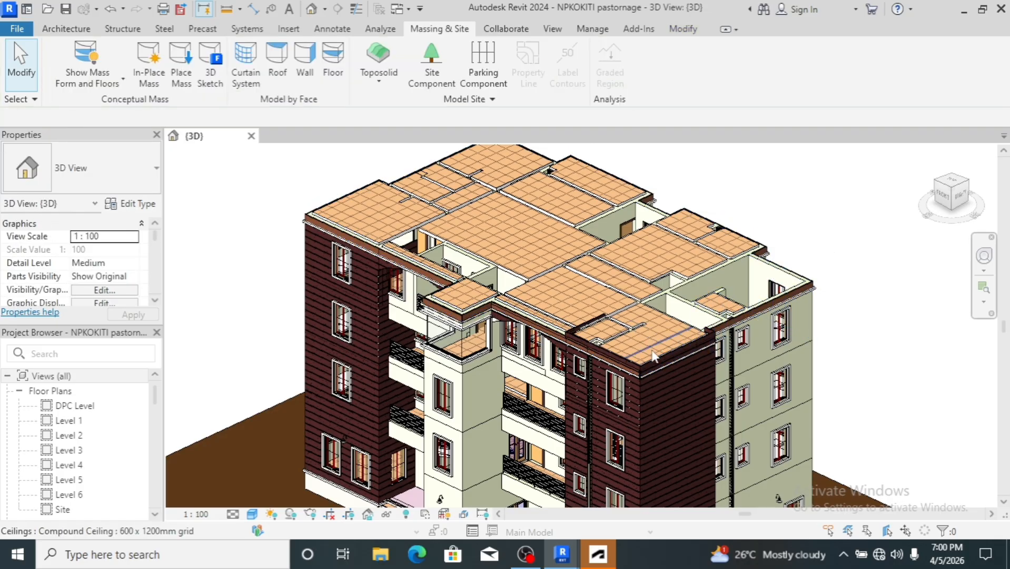
Inspect the bare wall tops at the dark cladded corner, and restore the roof and its edge mouldings
scroll(633, 405, up, 4)
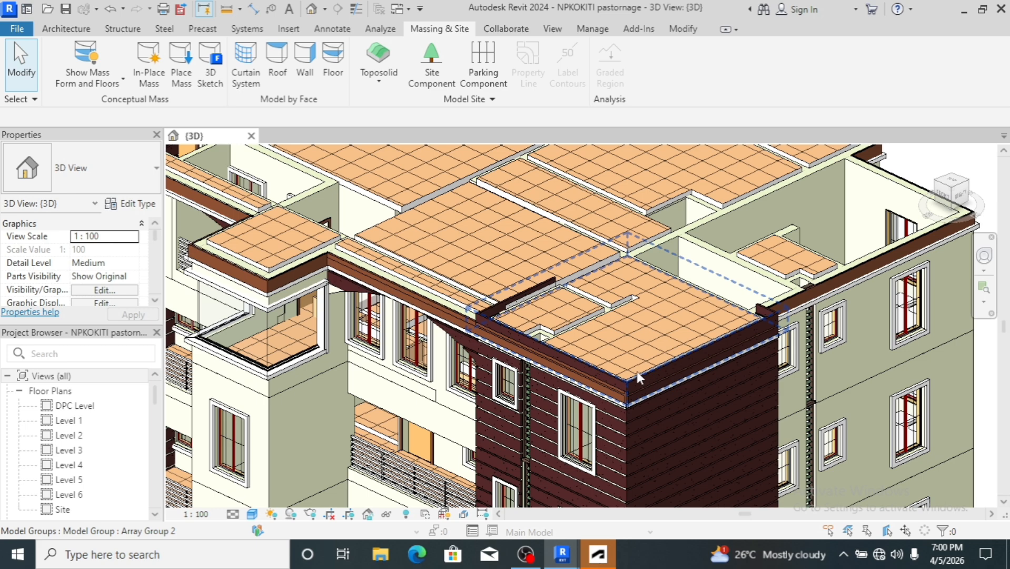
scroll(638, 377, down, 5)
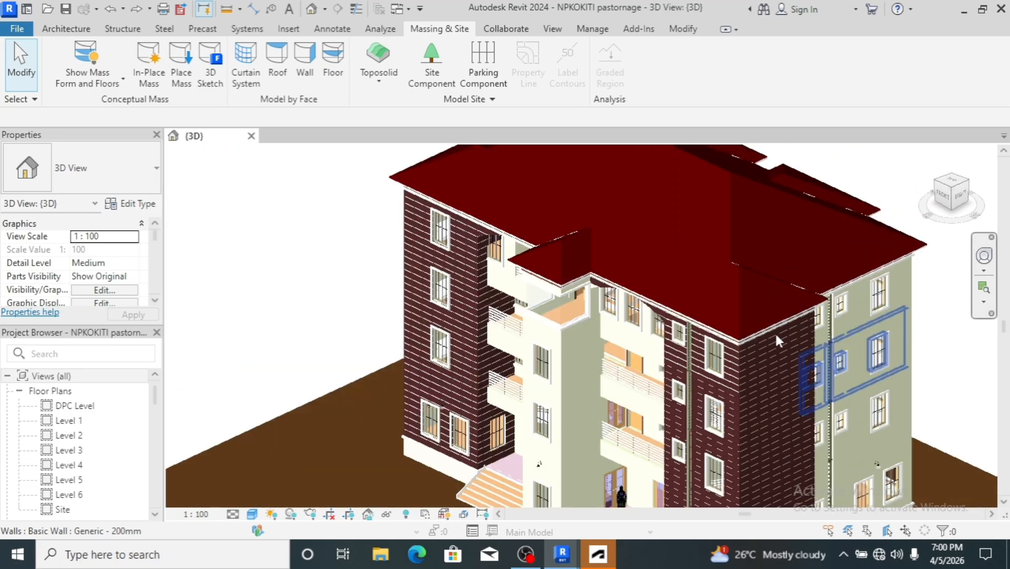
scroll(820, 299, down, 5)
scroll(821, 299, up, 4)
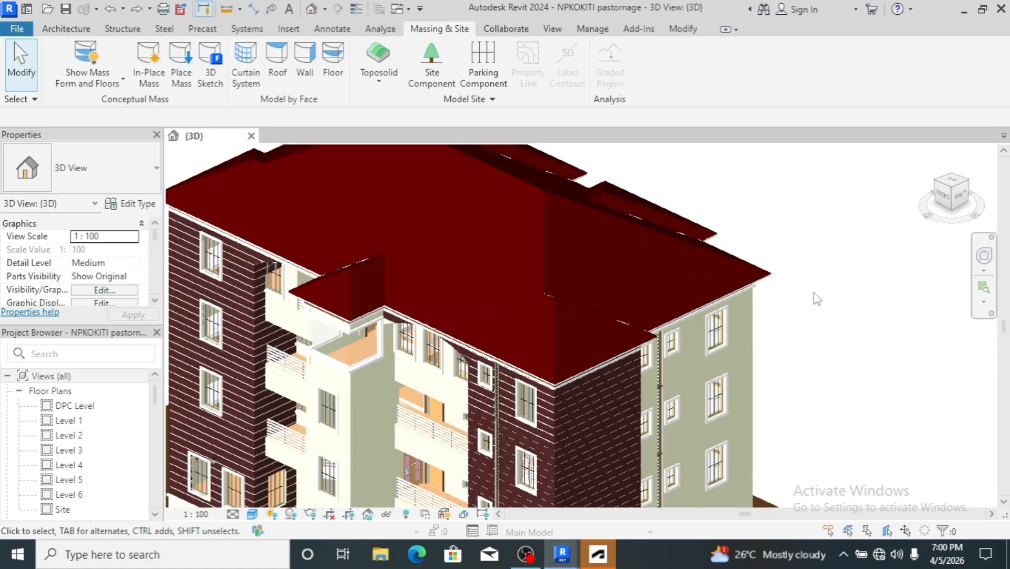
scroll(815, 297, down, 2)
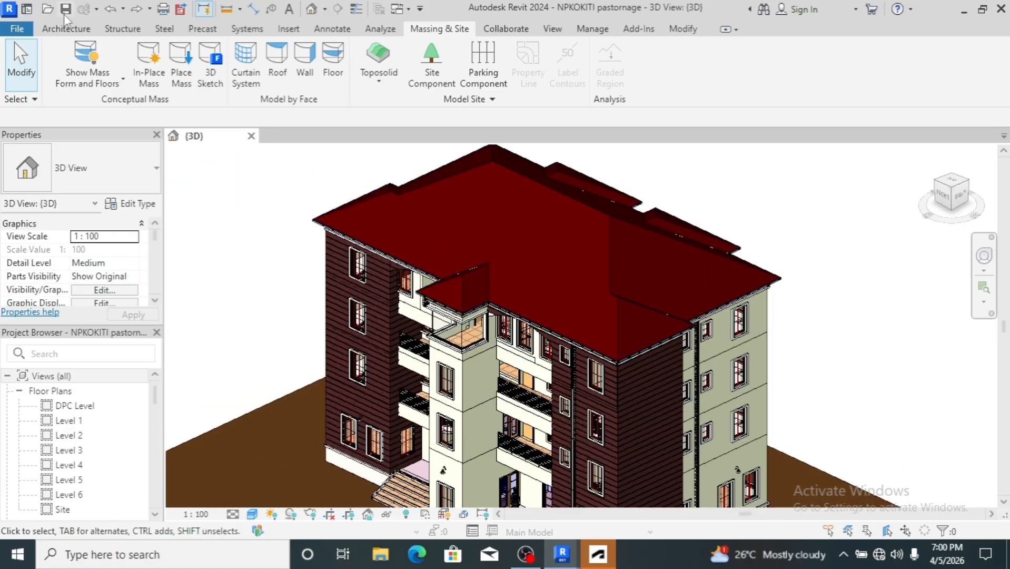
Step back through the recent wall-lamp edits to restore the pair of bracket lamps on the projecting front wall
click(111, 9)
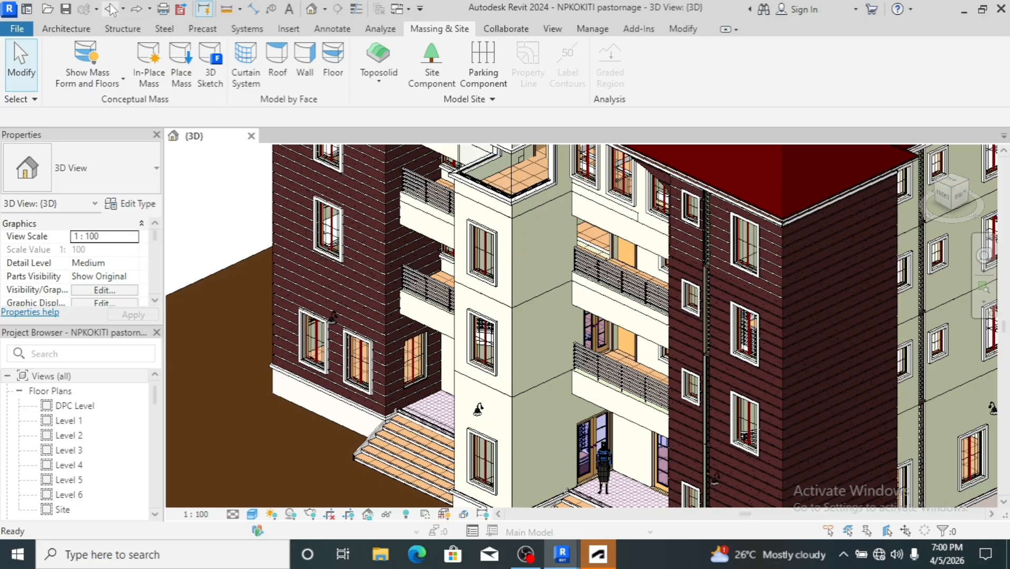
click(138, 10)
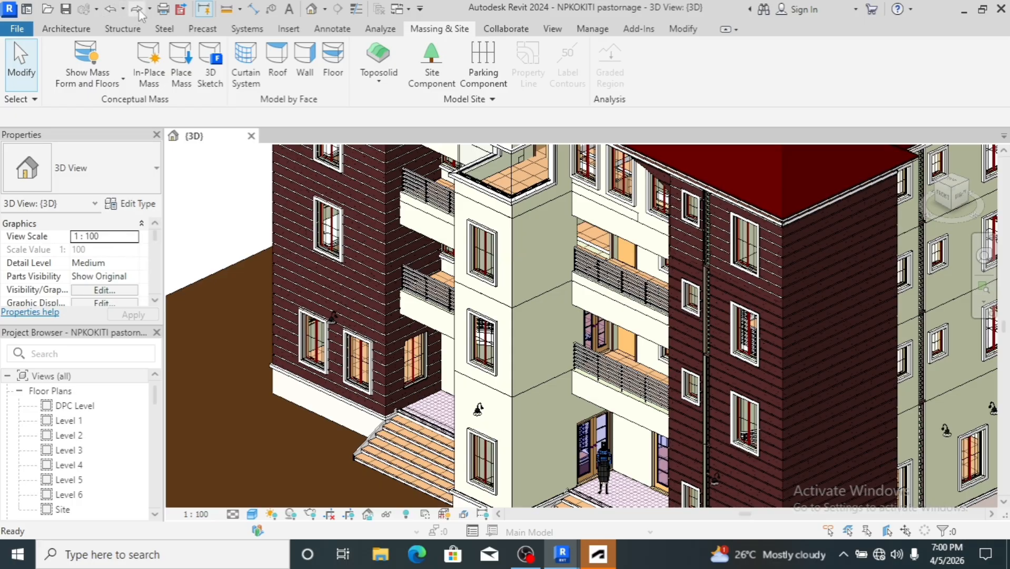
key(ctrl+z)
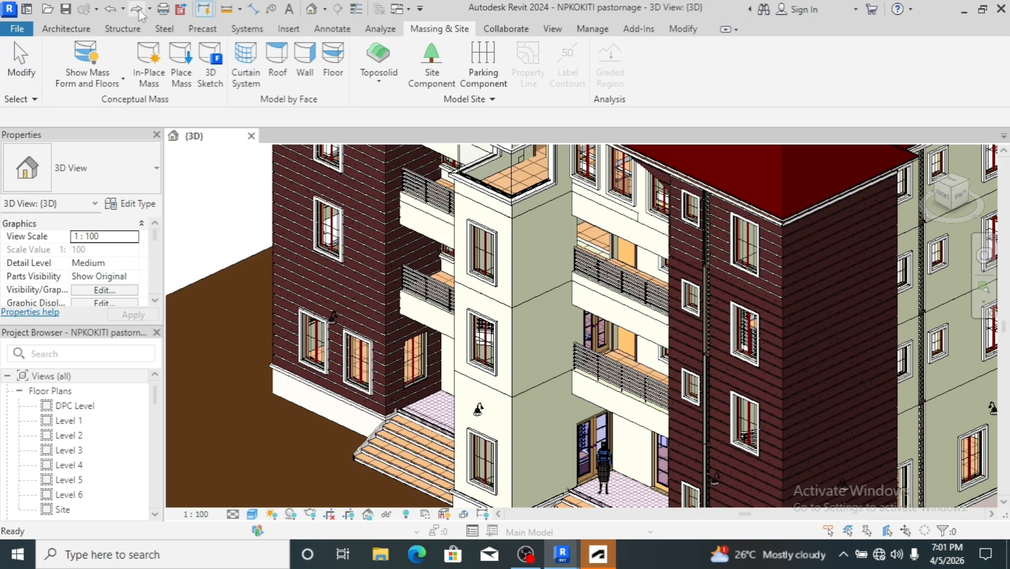
scroll(215, 260, down, 3)
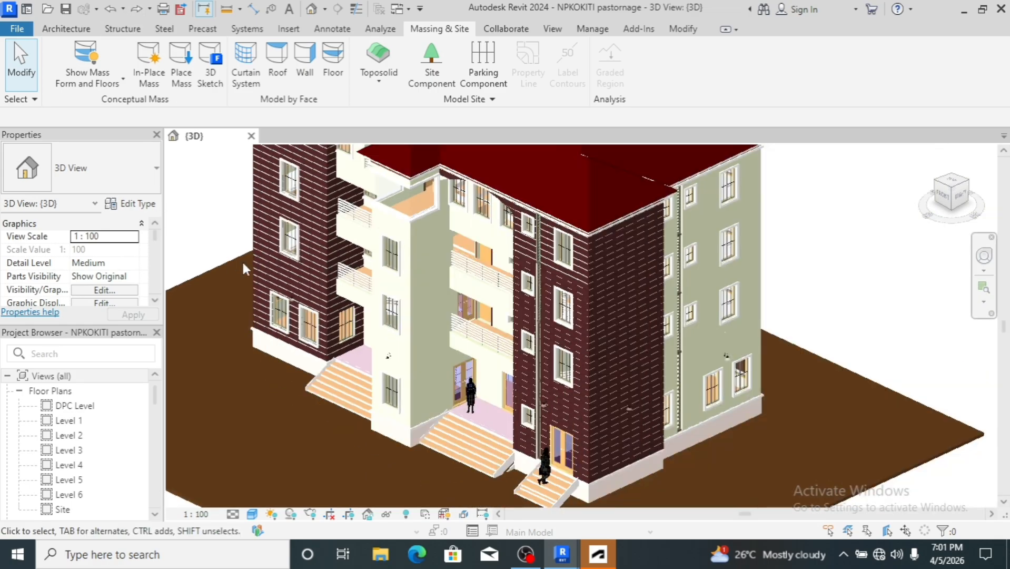
scroll(243, 268, down, 5)
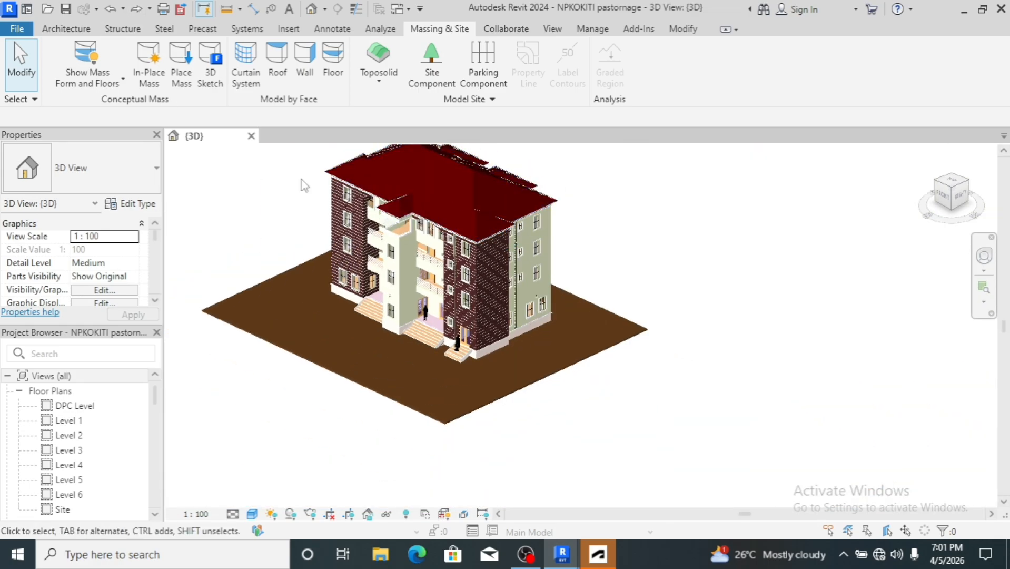
scroll(315, 176, up, 5)
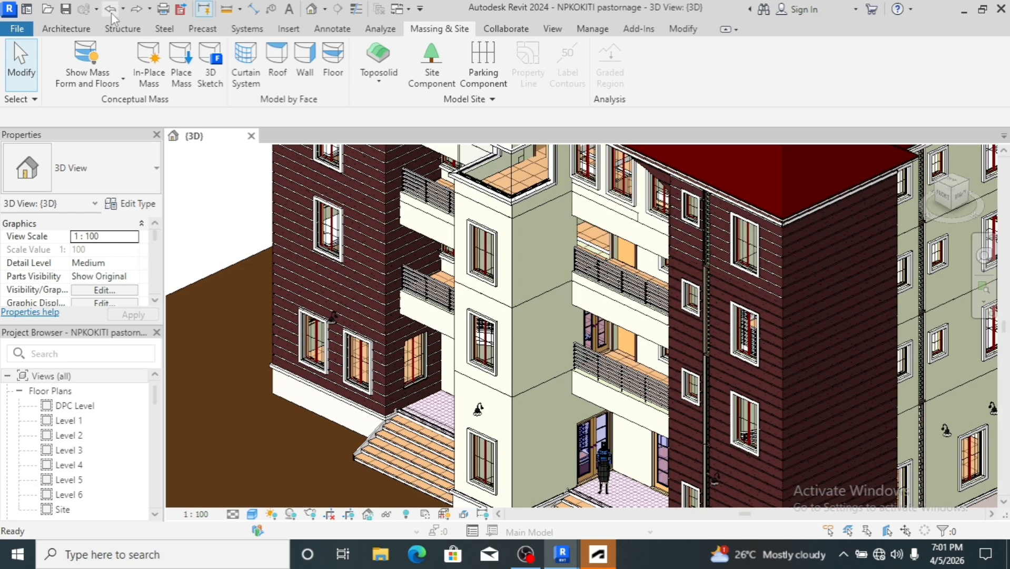
click(111, 13)
middle_drag(744, 236, 742, 194)
scroll(743, 195, down, 5)
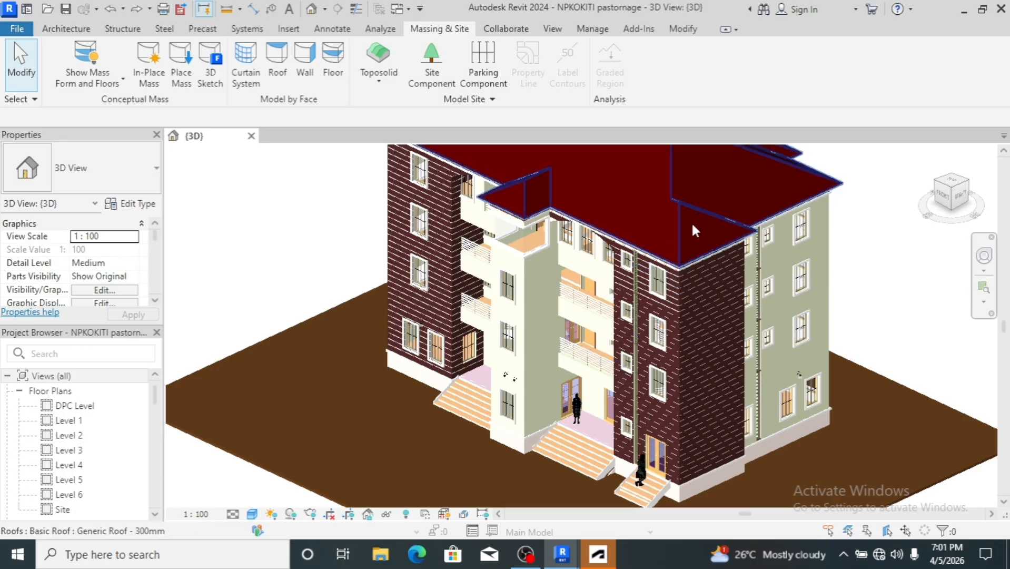
Delete the Generic Roof - 300mm and the upper roof-edge moulding mass running around the top of the building
scroll(680, 232, up, 2)
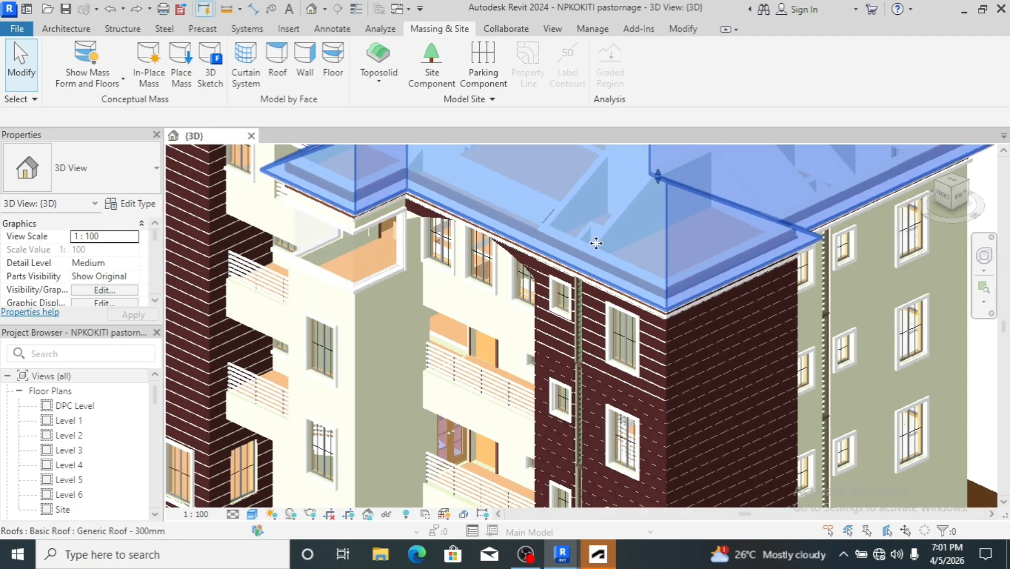
scroll(597, 239, up, 2)
click(593, 245)
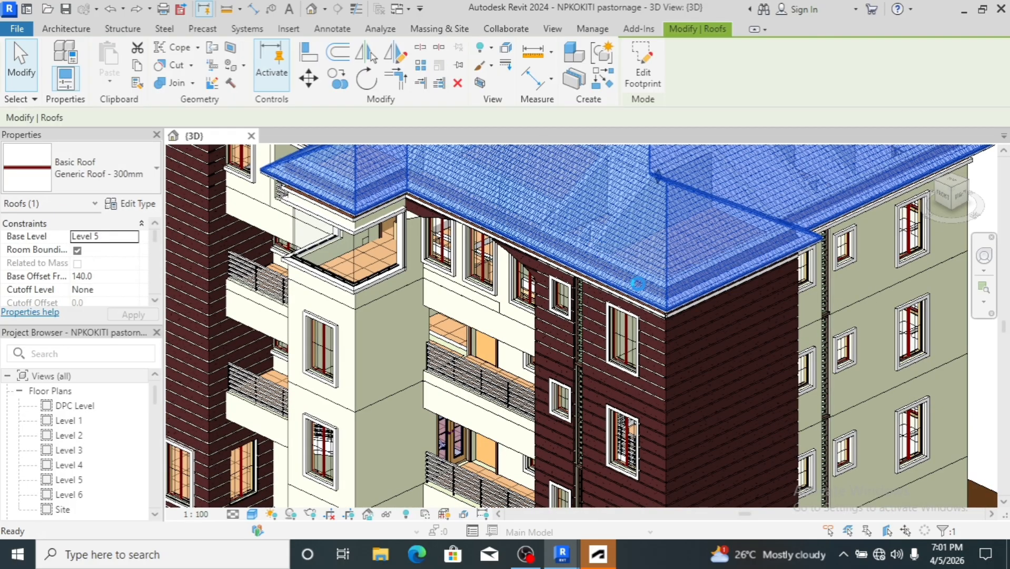
key(Delete)
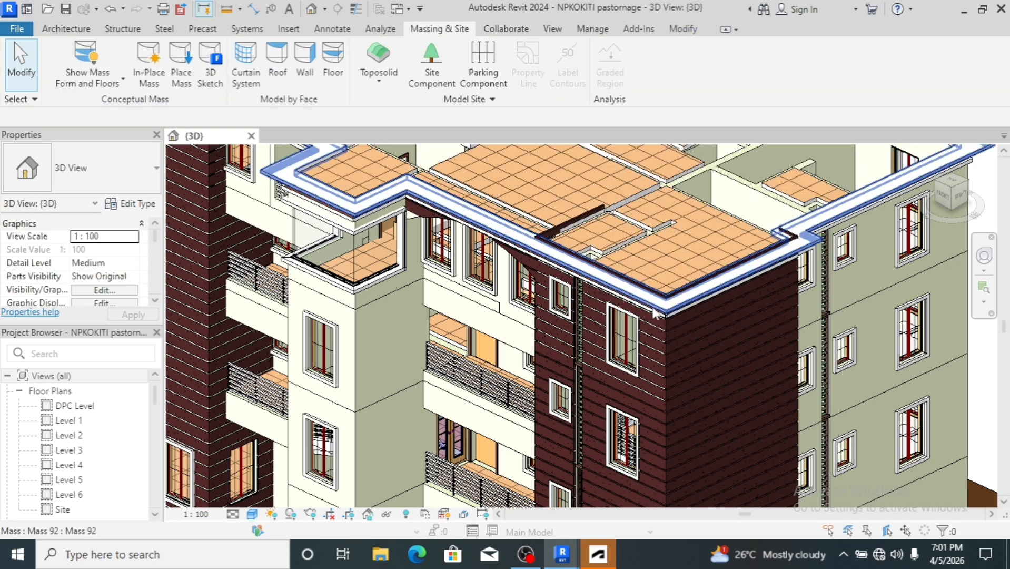
click(571, 317)
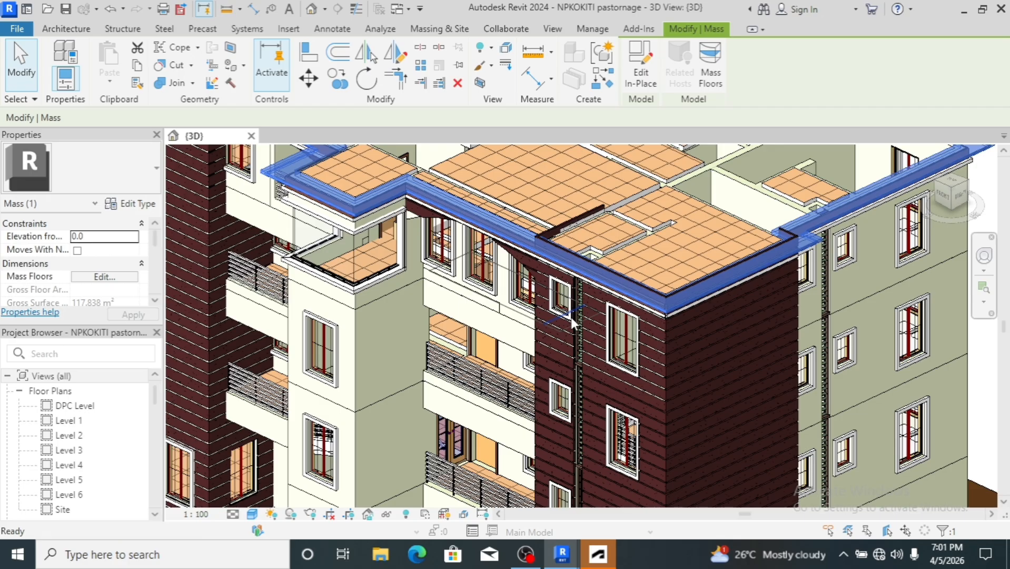
key(Delete)
Examine the exposed ceilings, wall tops, remaining edge moulding and base walls around the dark cladded corner and the whole building
scroll(578, 306, down, 2)
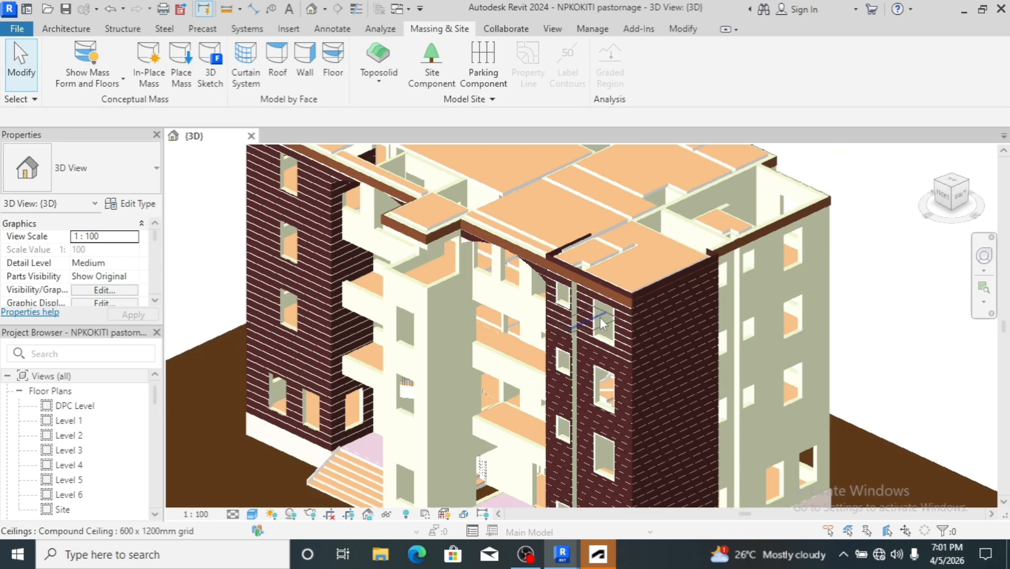
scroll(607, 315, up, 1)
scroll(609, 320, up, 5)
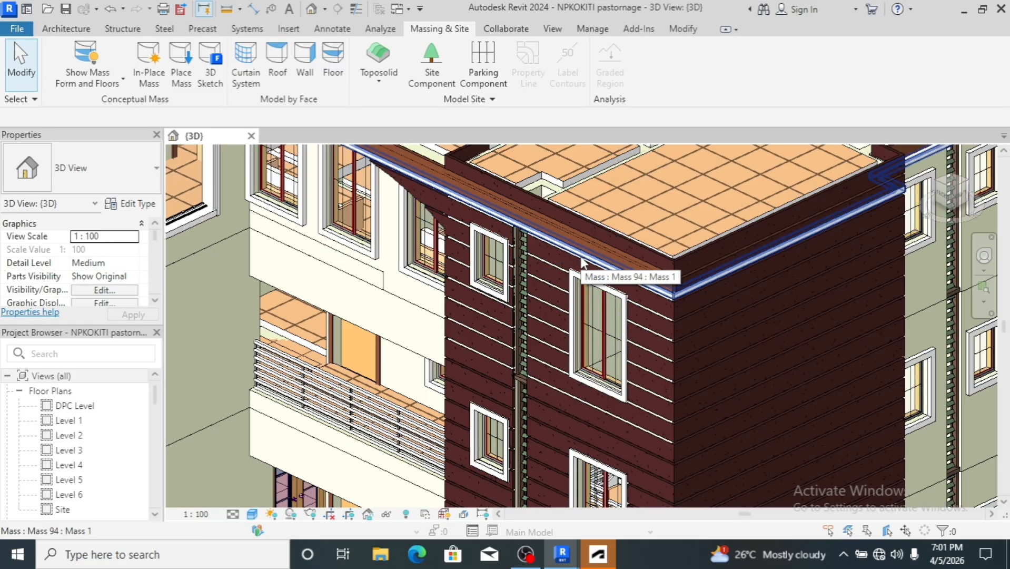
scroll(582, 261, down, 8)
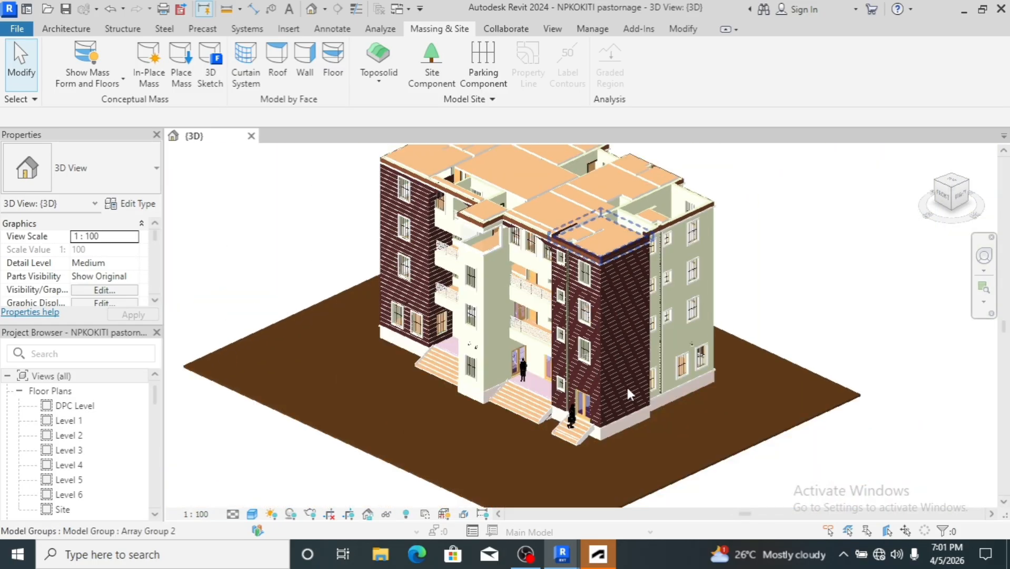
scroll(607, 435, up, 5)
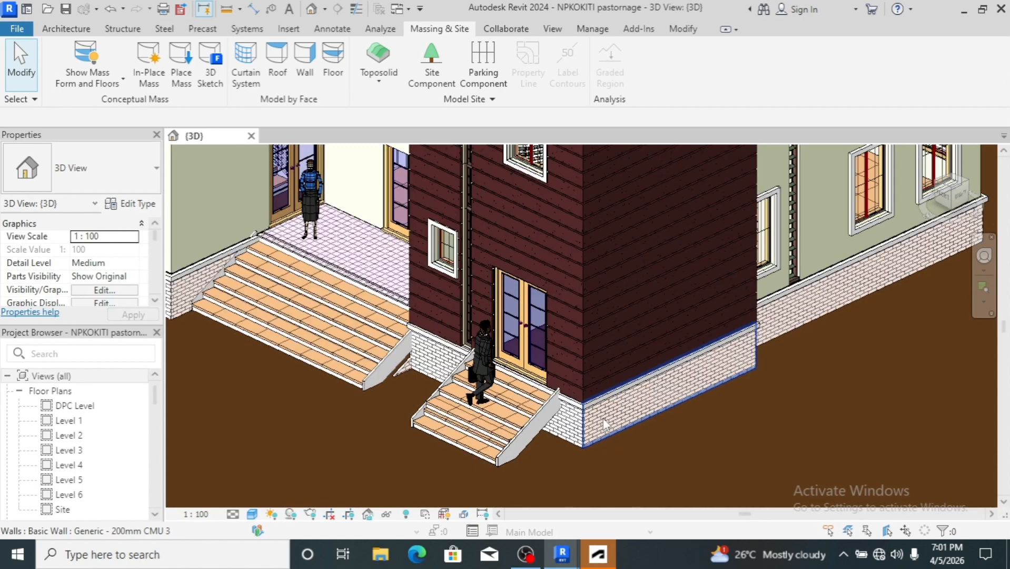
scroll(607, 415, down, 5)
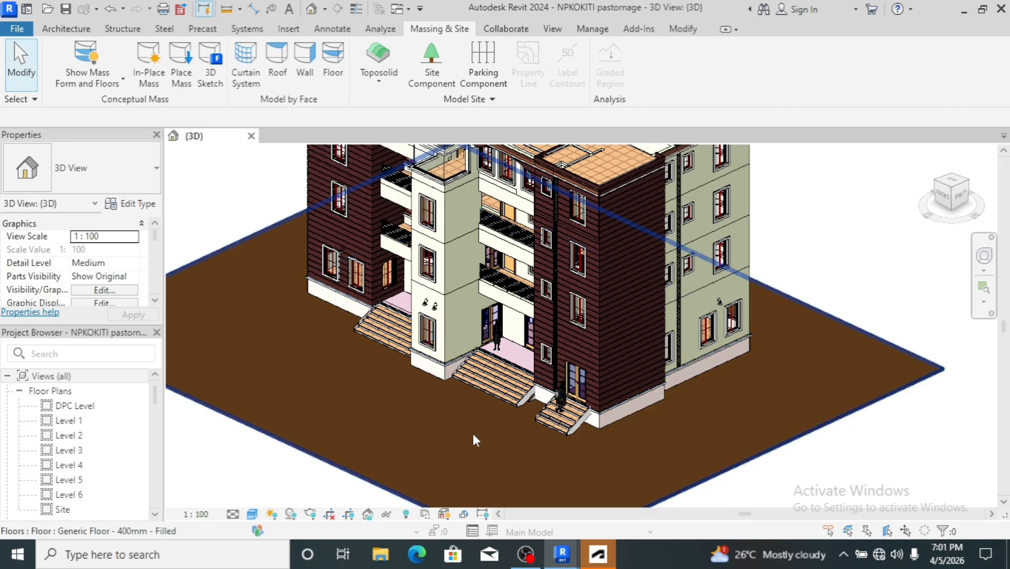
shift+middle_drag(474, 438, 591, 256)
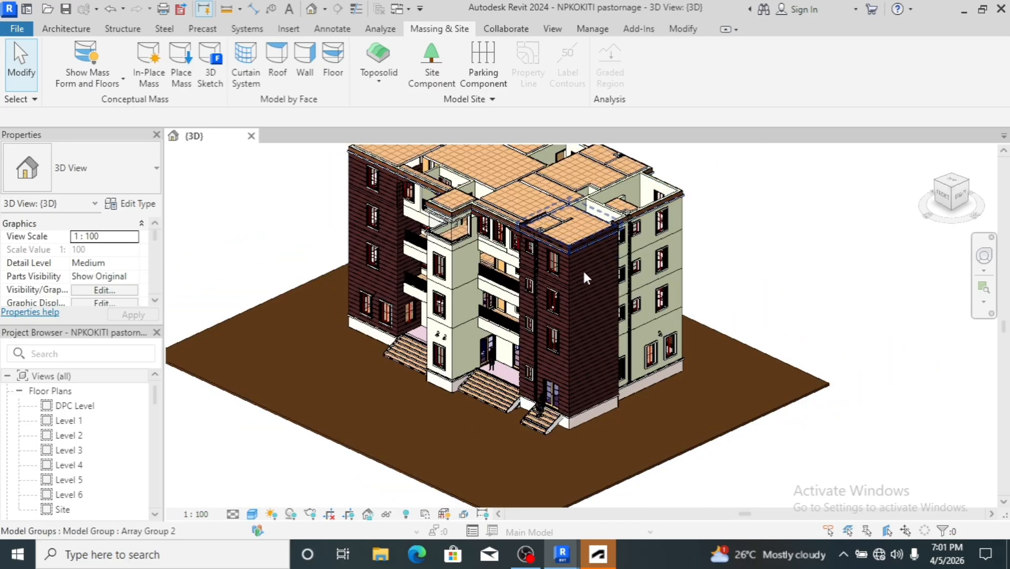
scroll(628, 314, down, 3)
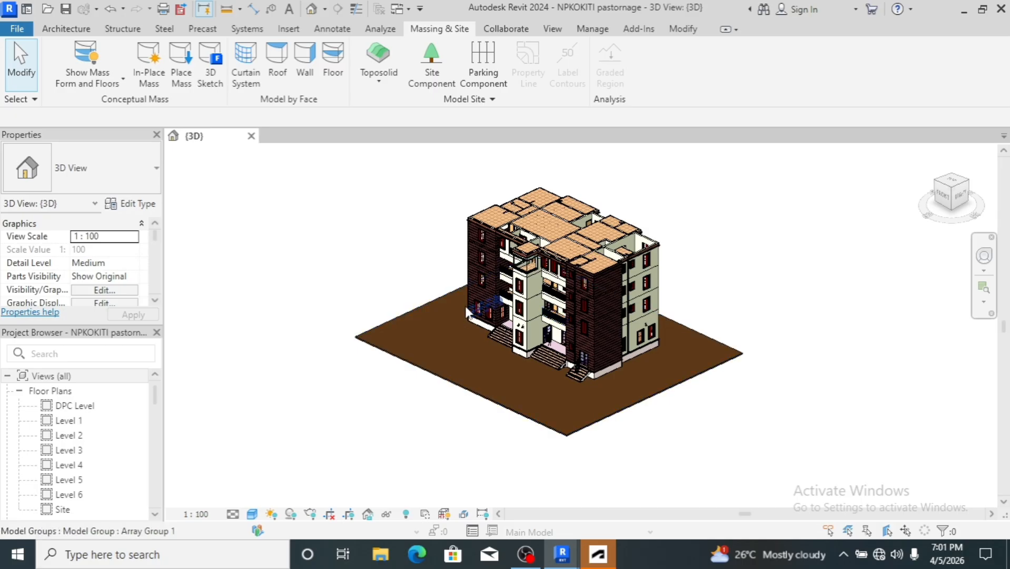
scroll(463, 305, up, 2)
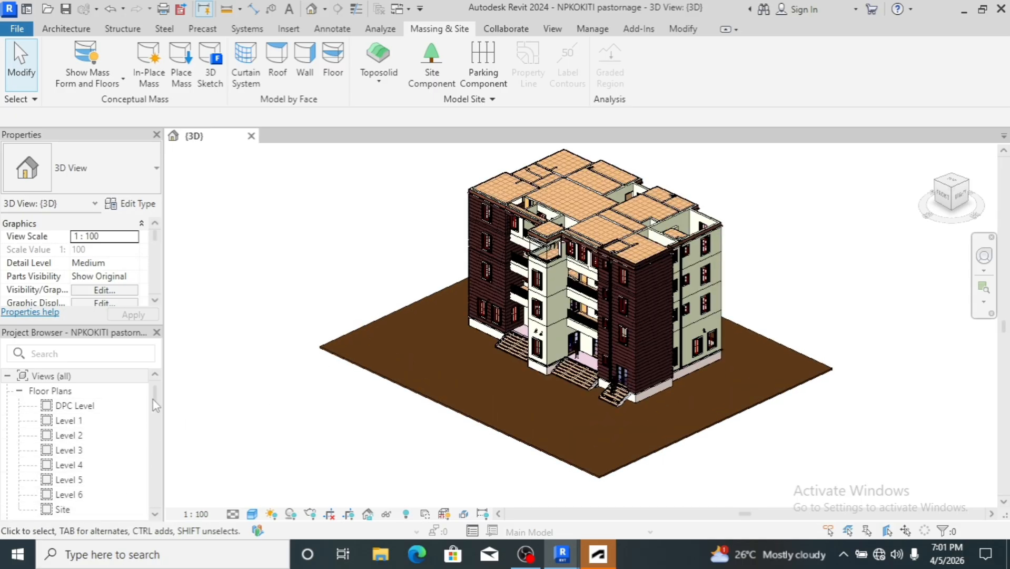
Open 3D View 4 to see the roofless building in perspective from the back
drag(153, 399, 152, 440)
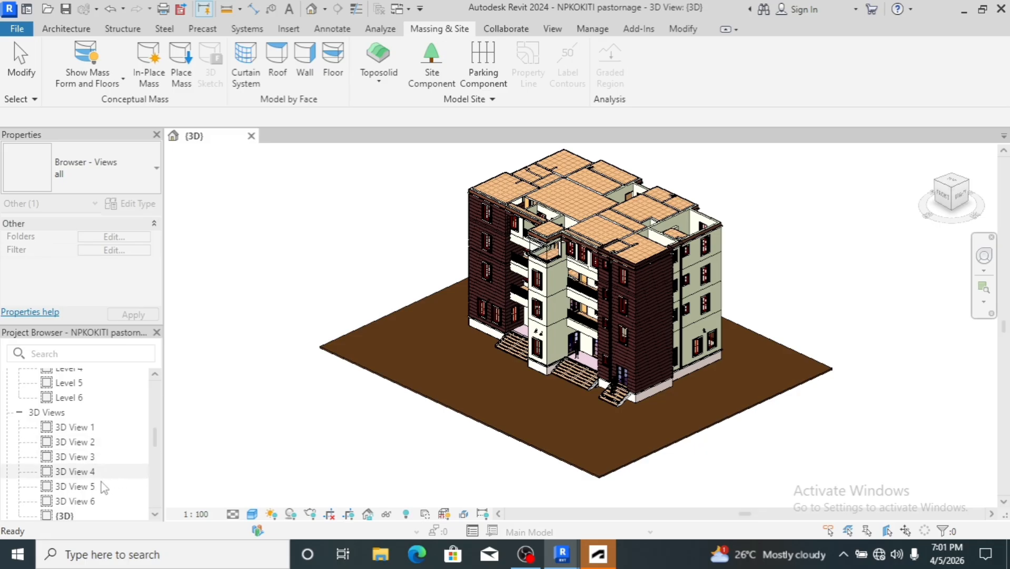
click(74, 471)
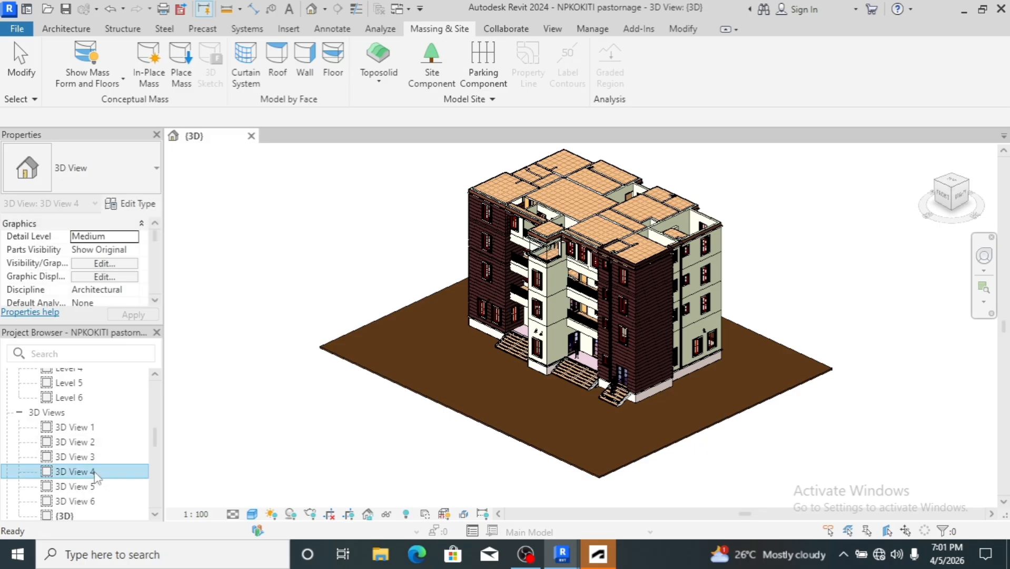
double_click(74, 471)
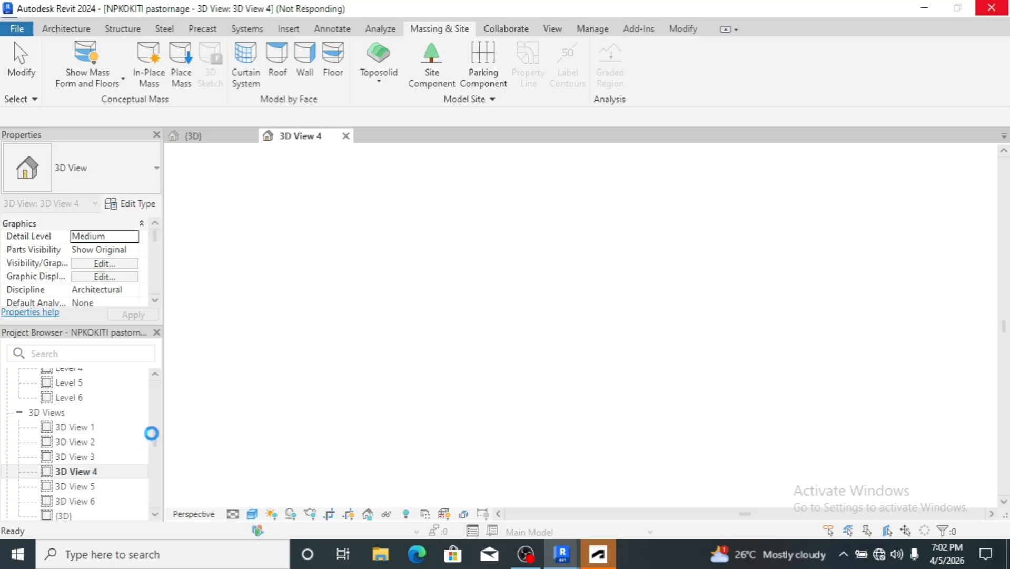
View the Level 4 floor plan of the third floor and open the Level 5 floor plan
drag(158, 442, 153, 380)
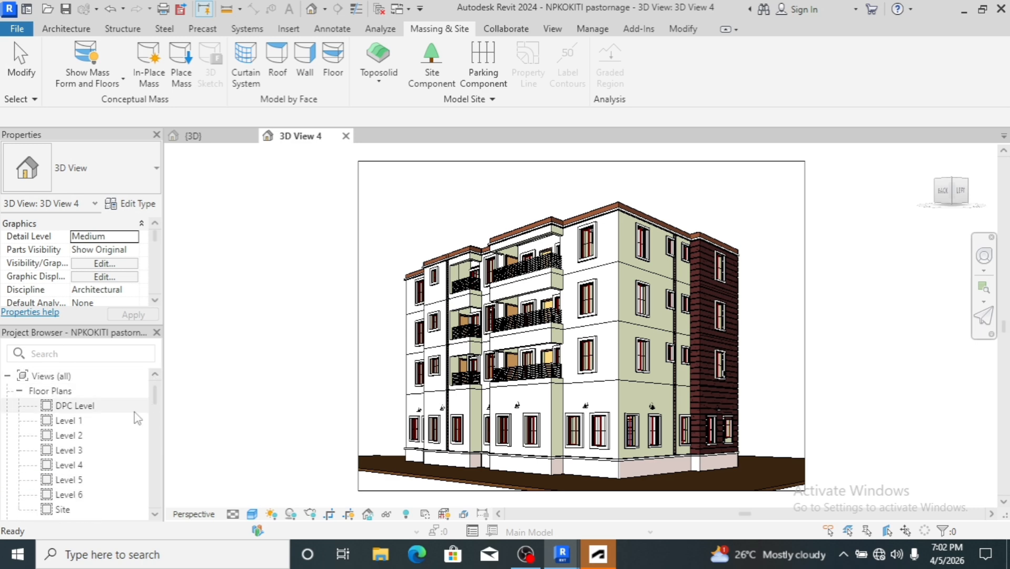
click(68, 464)
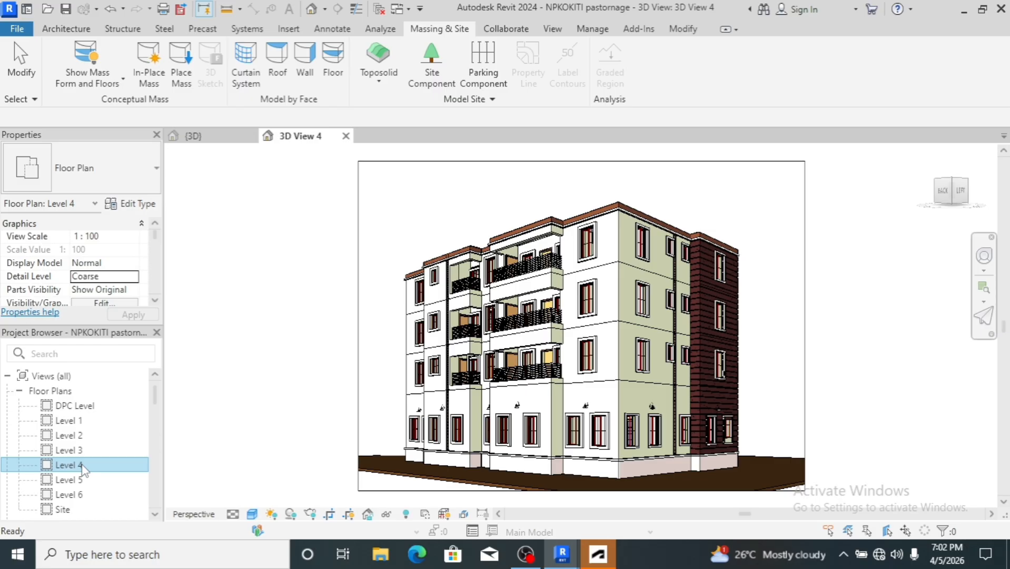
double_click(81, 467)
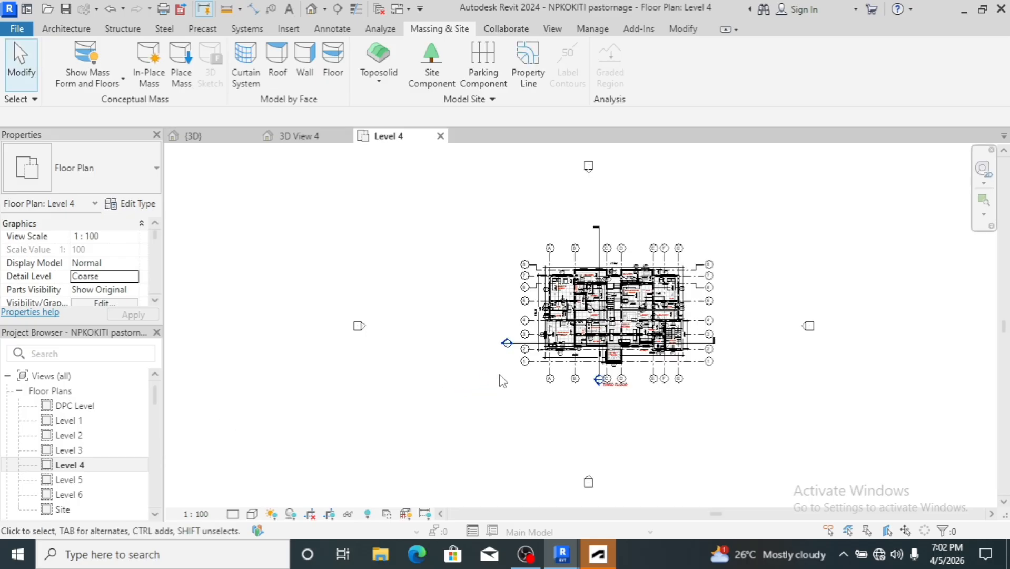
scroll(625, 293, up, 4)
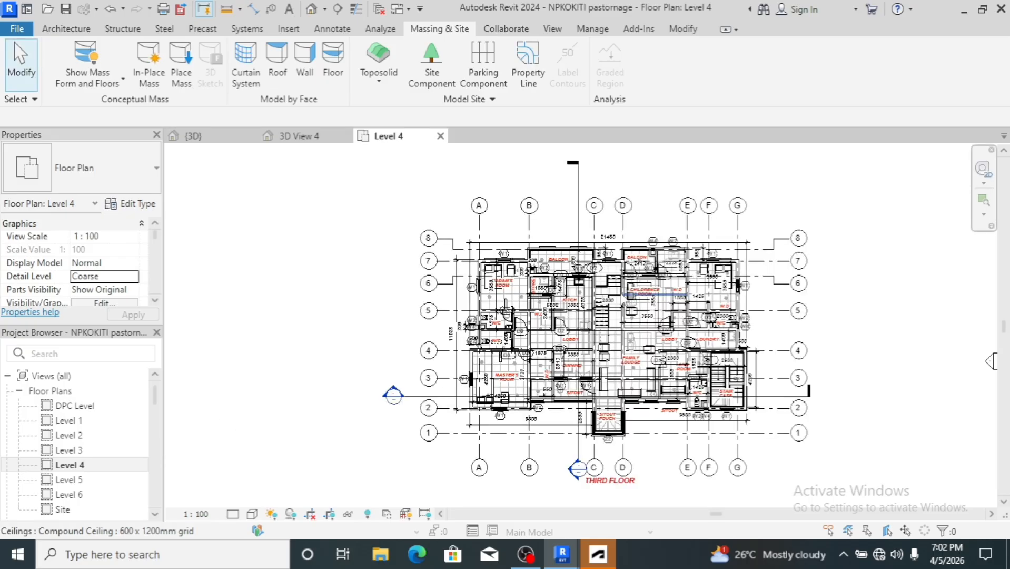
scroll(627, 292, up, 2)
click(71, 480)
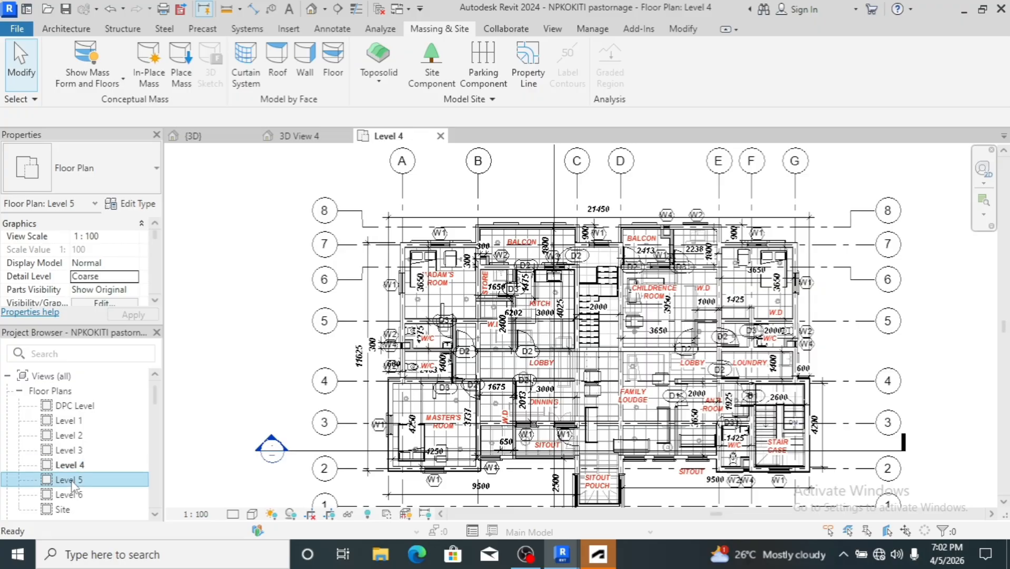
double_click(72, 480)
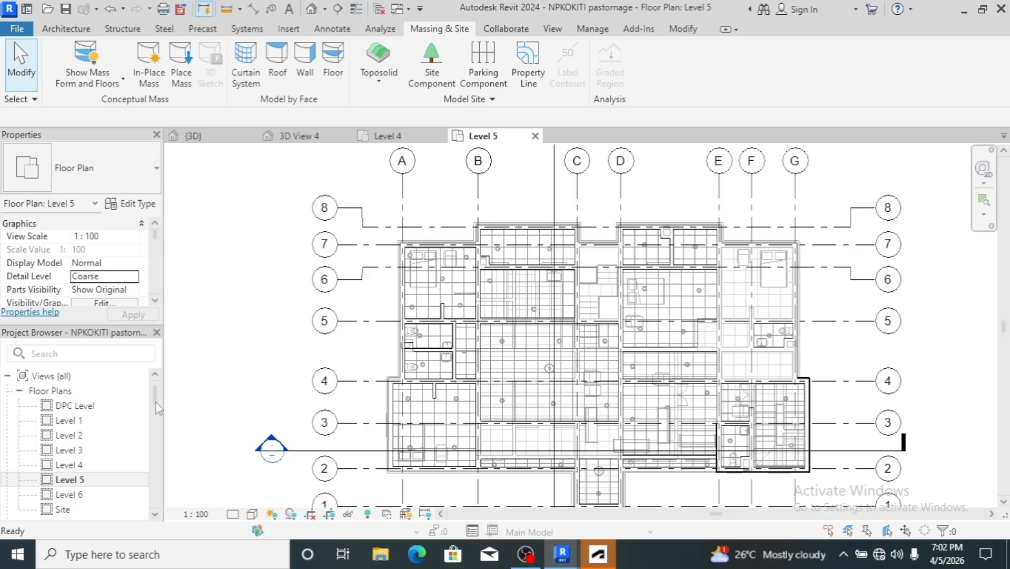
Open the East elevation to check the building's top against the levels
drag(157, 401, 153, 457)
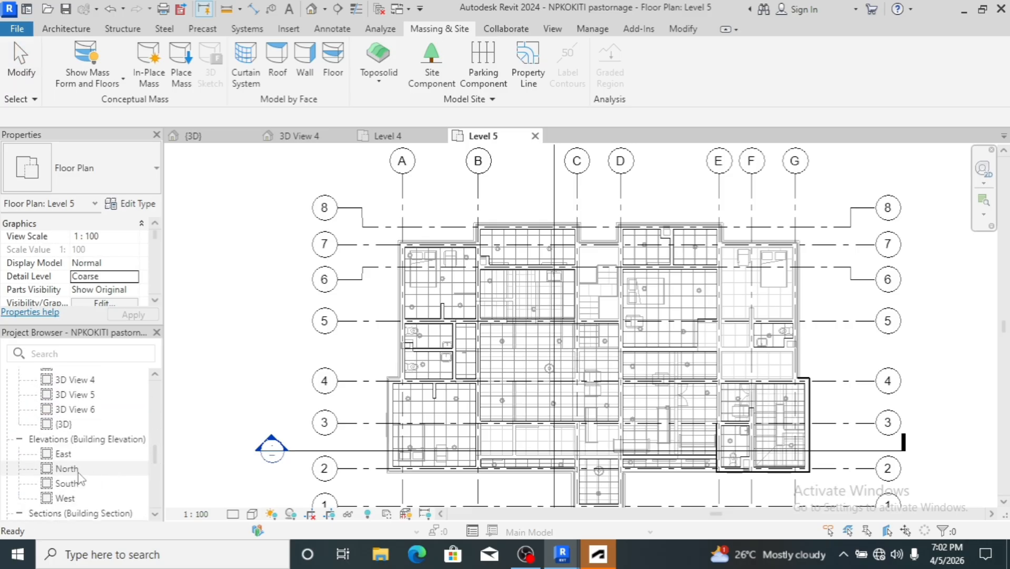
click(63, 454)
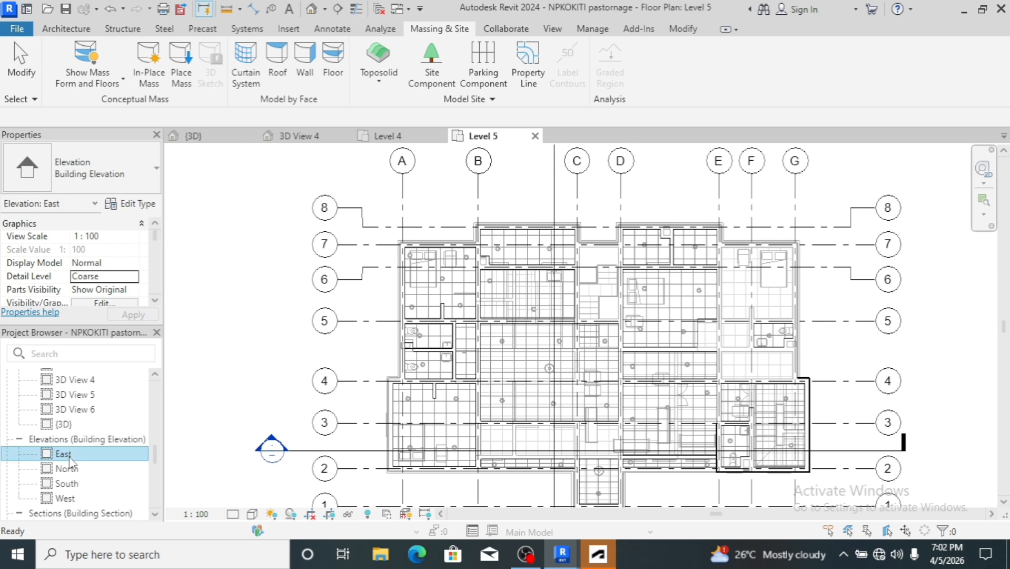
double_click(69, 458)
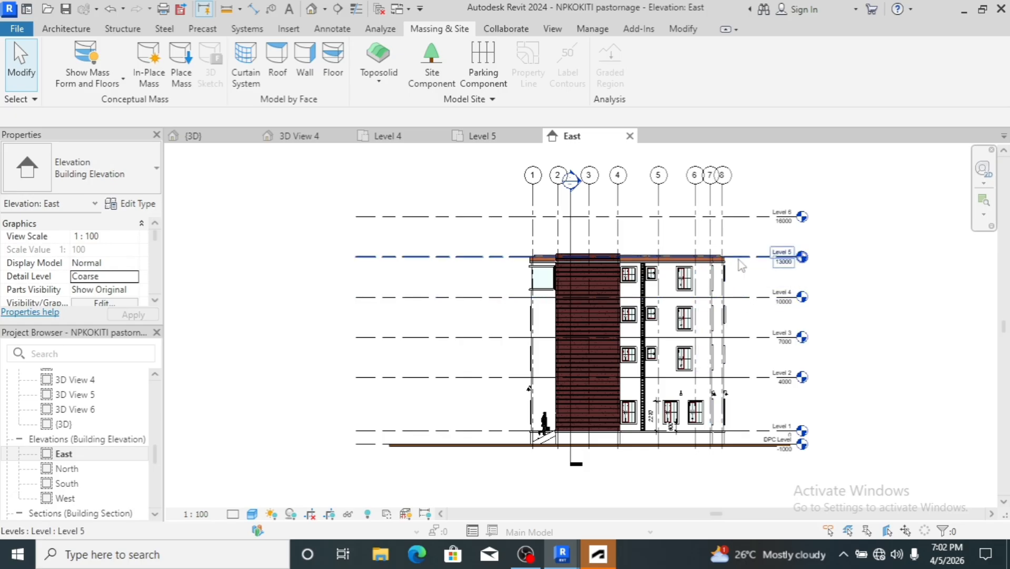
Return to the Level 5 floor plan and bring up the architectural building tools
click(79, 400)
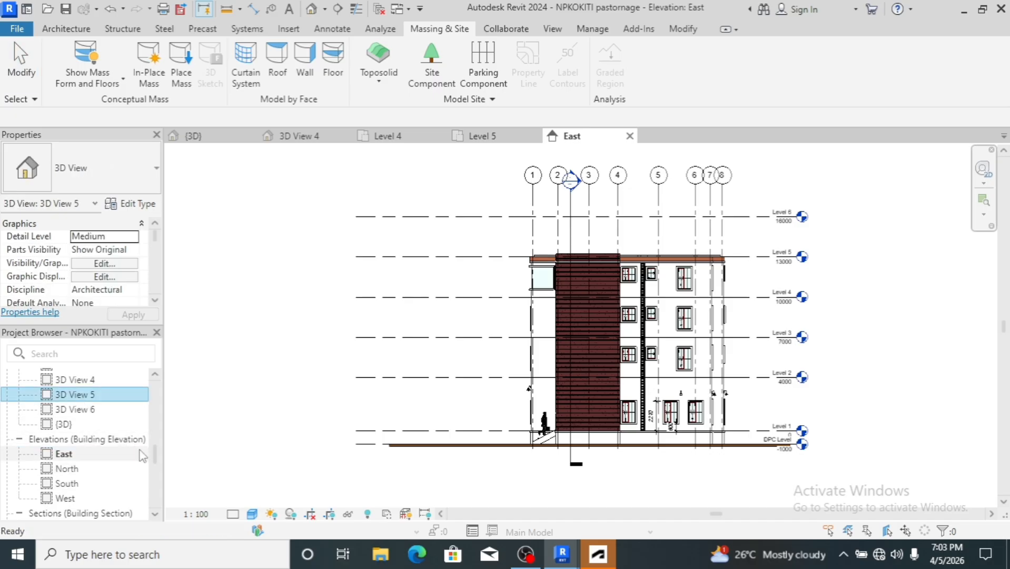
drag(153, 453, 167, 367)
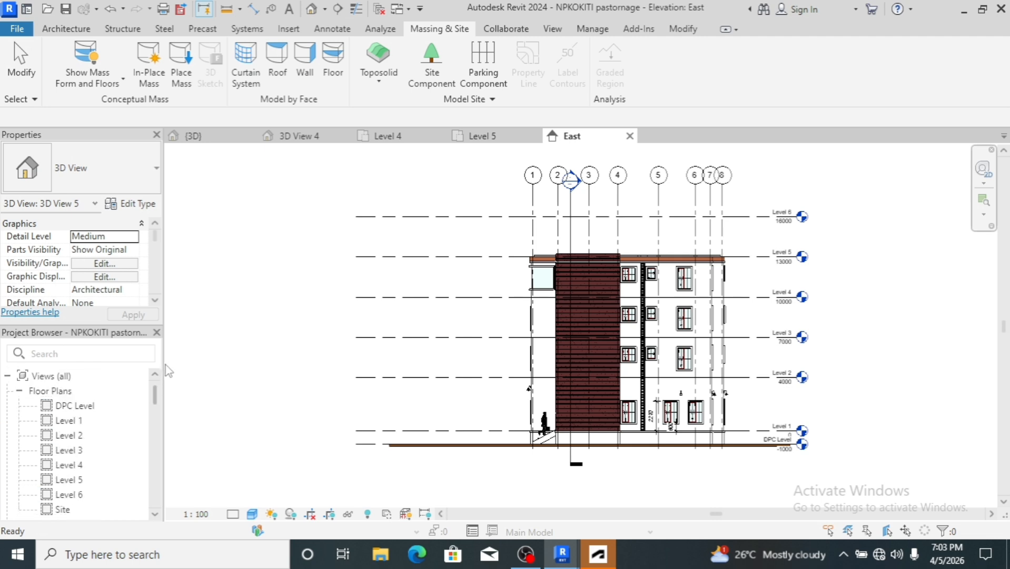
click(79, 483)
double_click(79, 480)
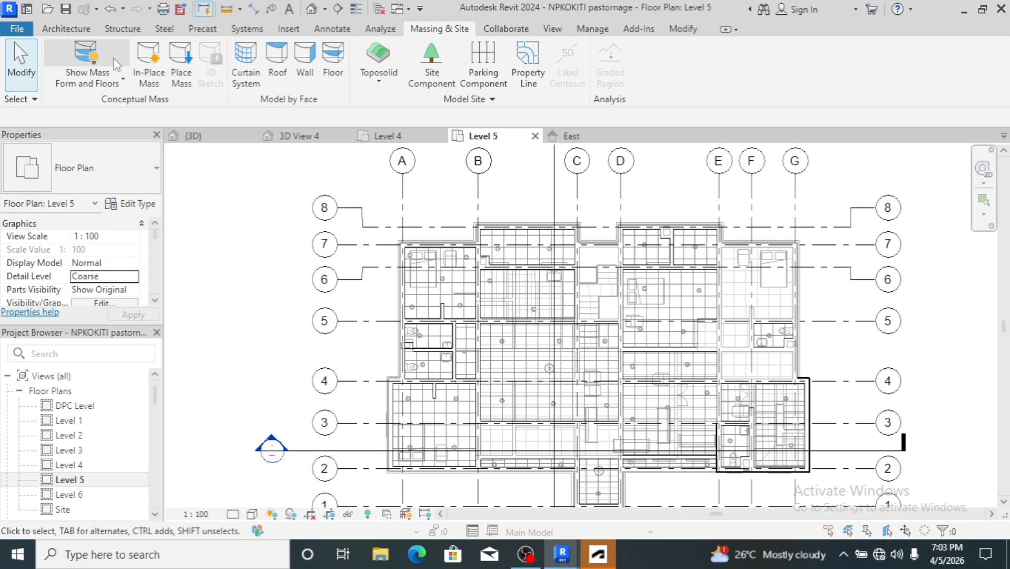
click(61, 29)
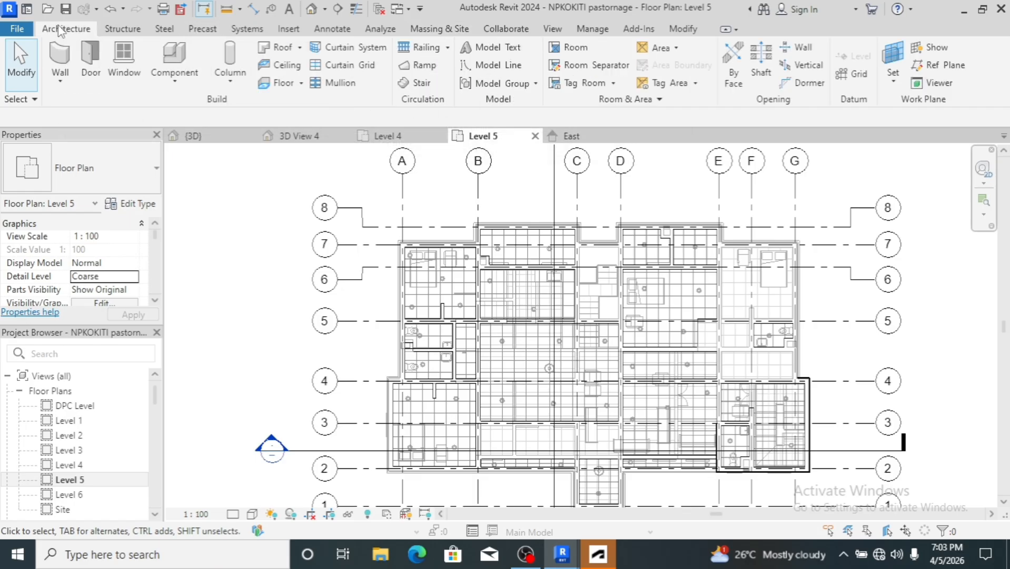
Create an in-place Generic Models component named Generic Models 2 and start a sweep with a sketched path in it
click(188, 76)
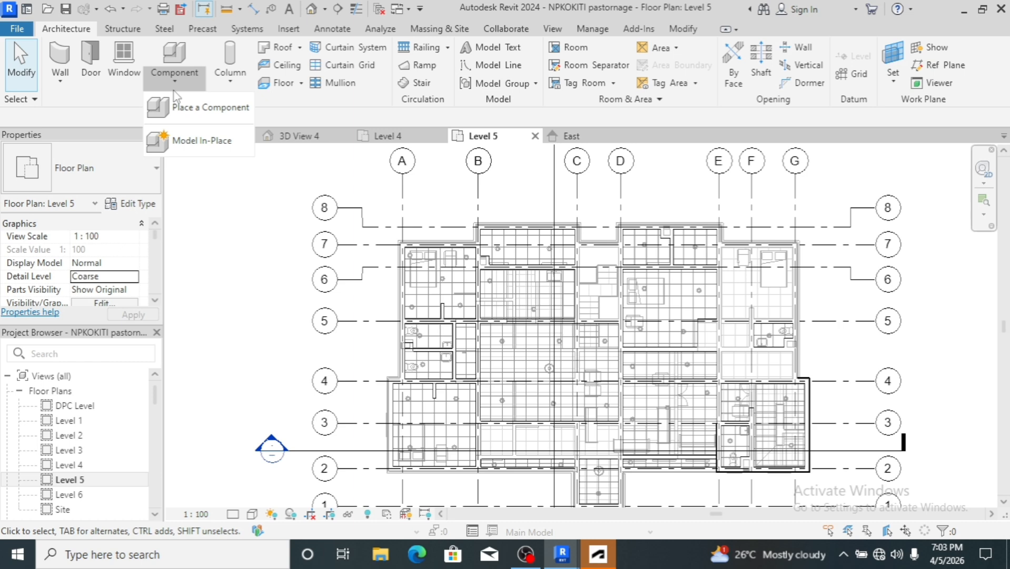
click(184, 146)
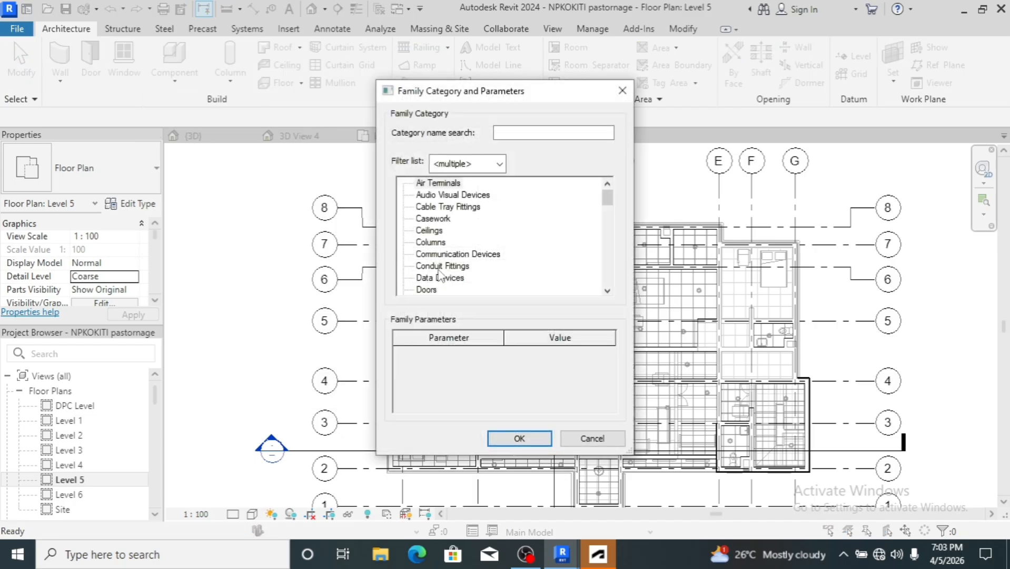
scroll(439, 267, down, 3)
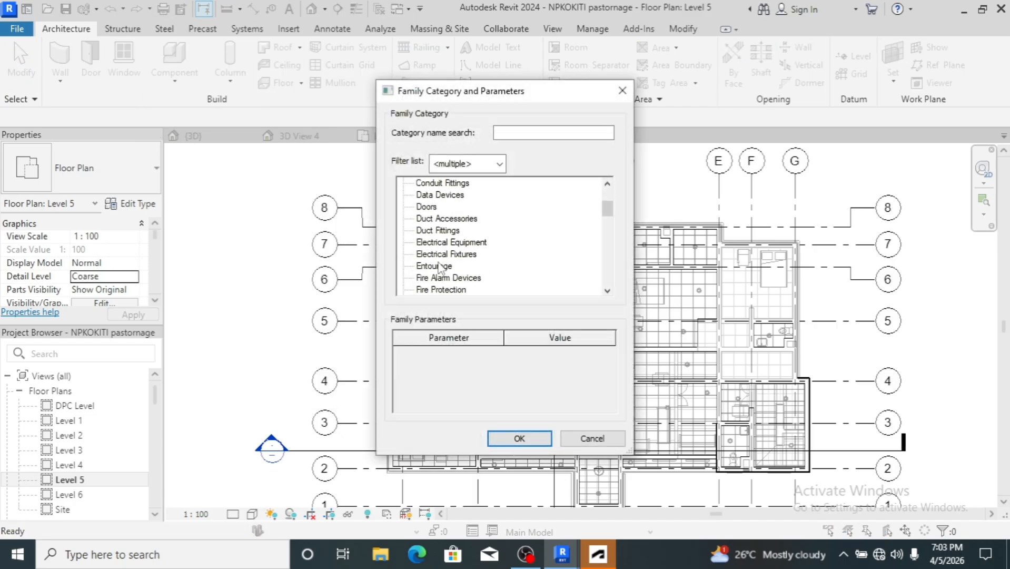
scroll(440, 268, down, 3)
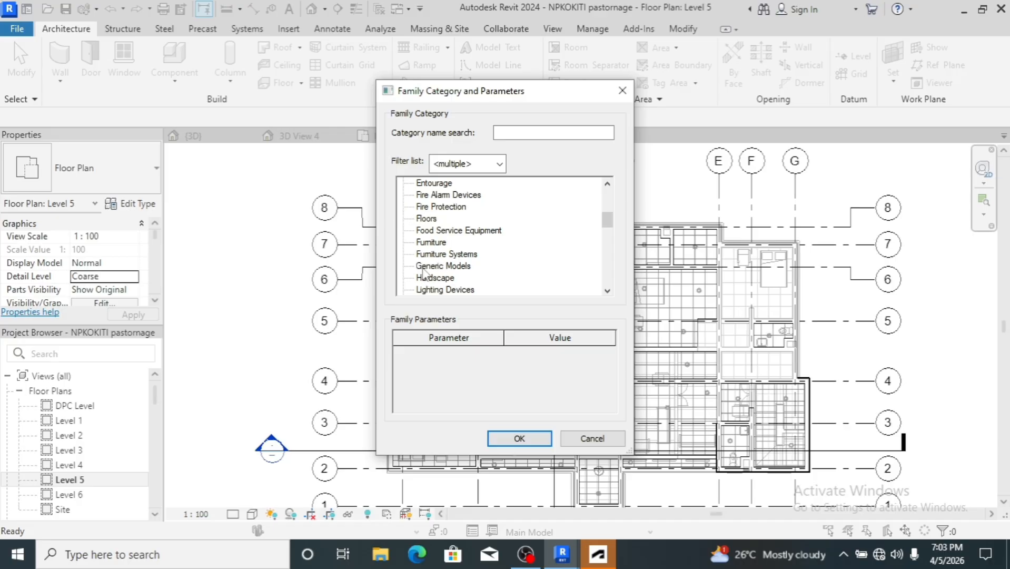
click(429, 267)
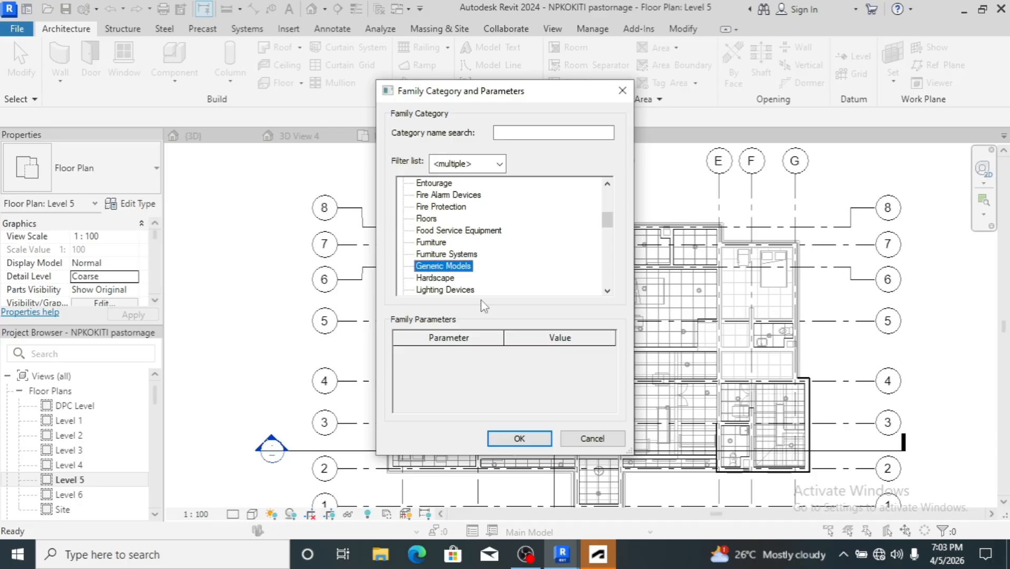
click(507, 438)
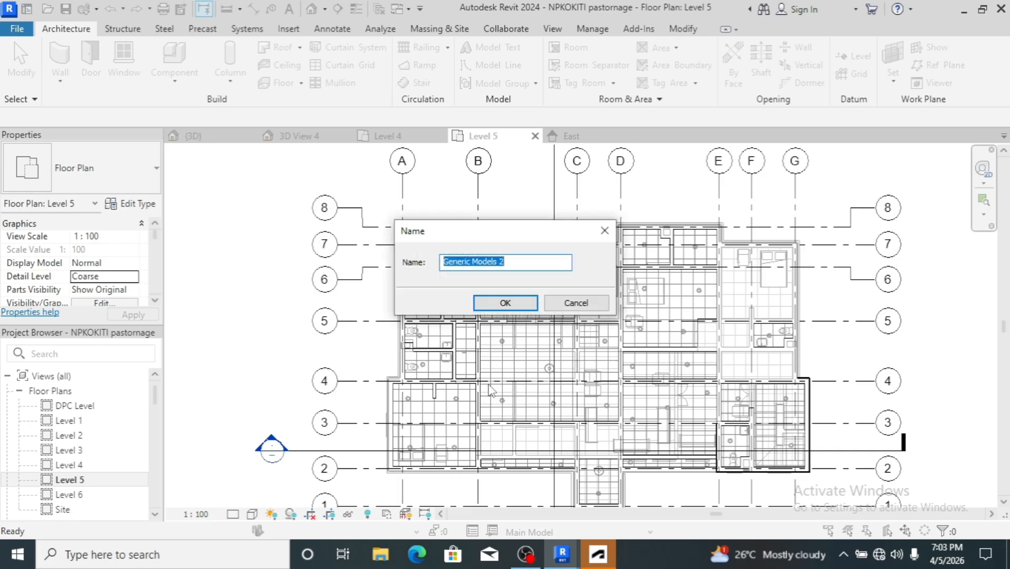
click(507, 305)
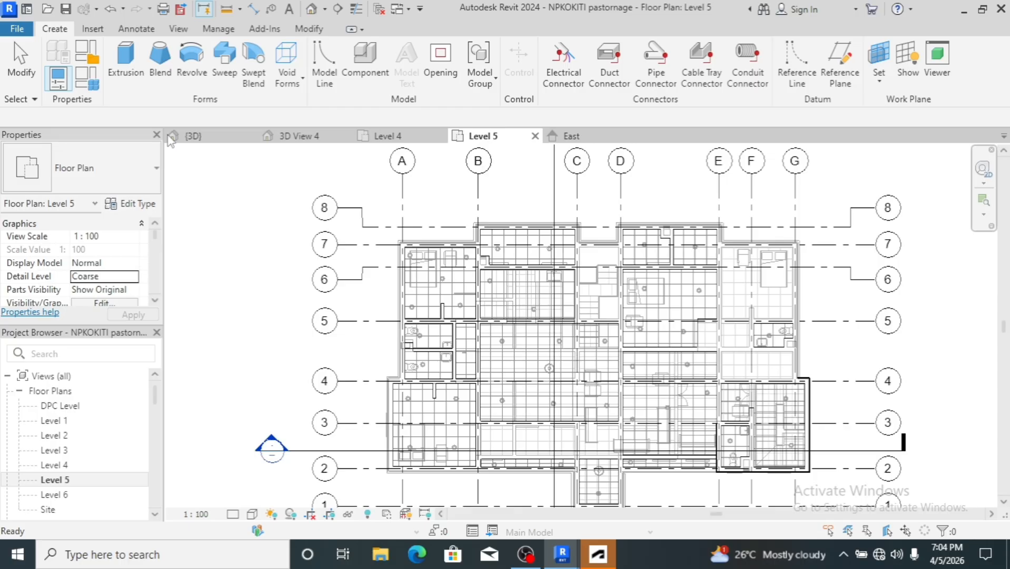
click(228, 71)
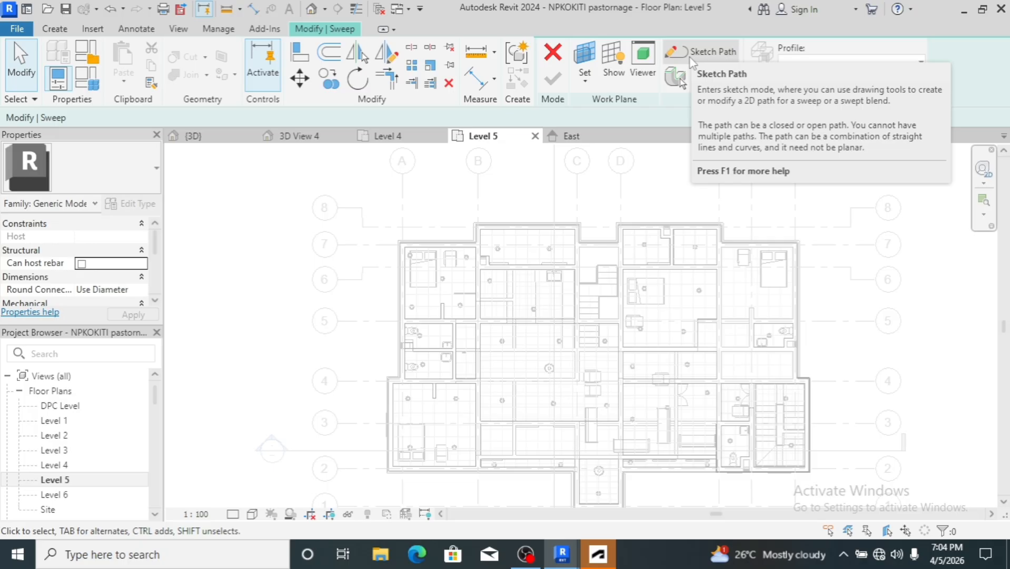
click(692, 62)
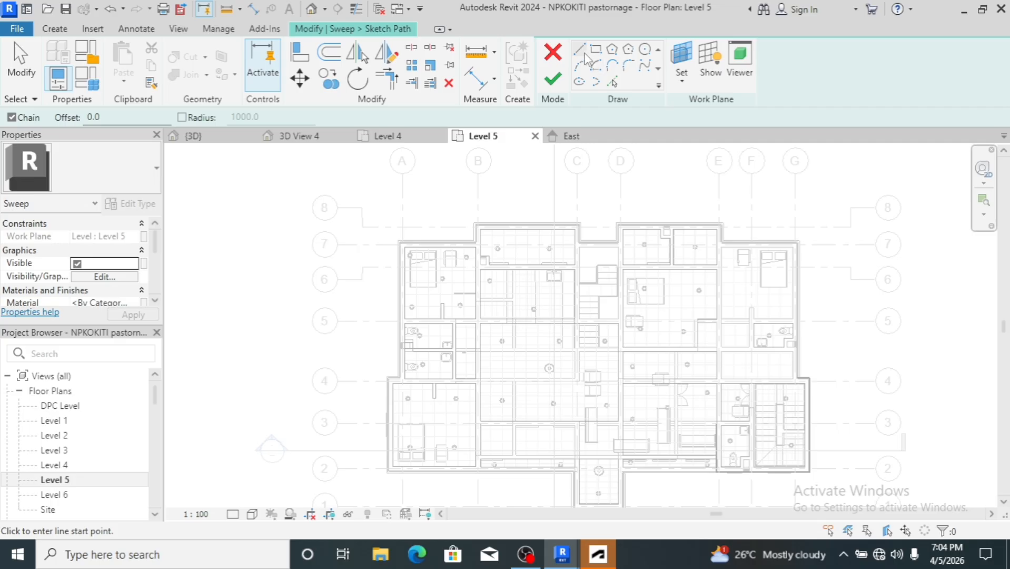
click(487, 246)
scroll(407, 247, up, 3)
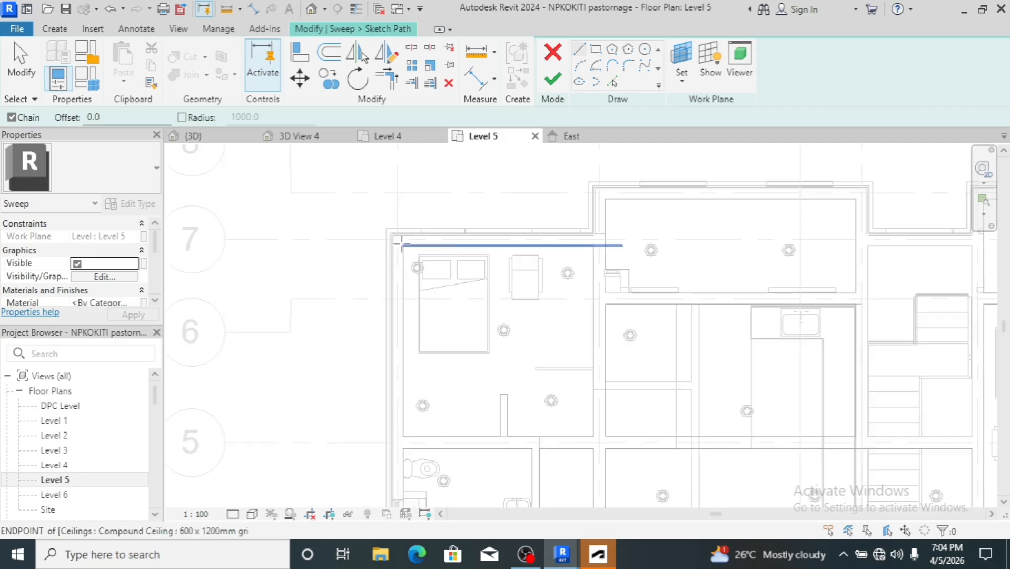
scroll(402, 243, up, 5)
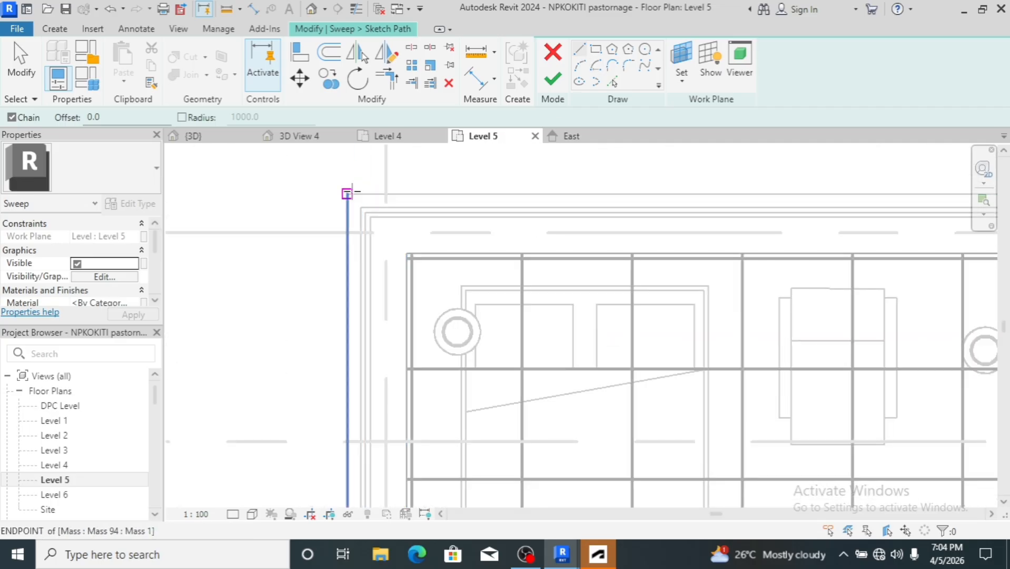
scroll(348, 193, up, 3)
click(345, 194)
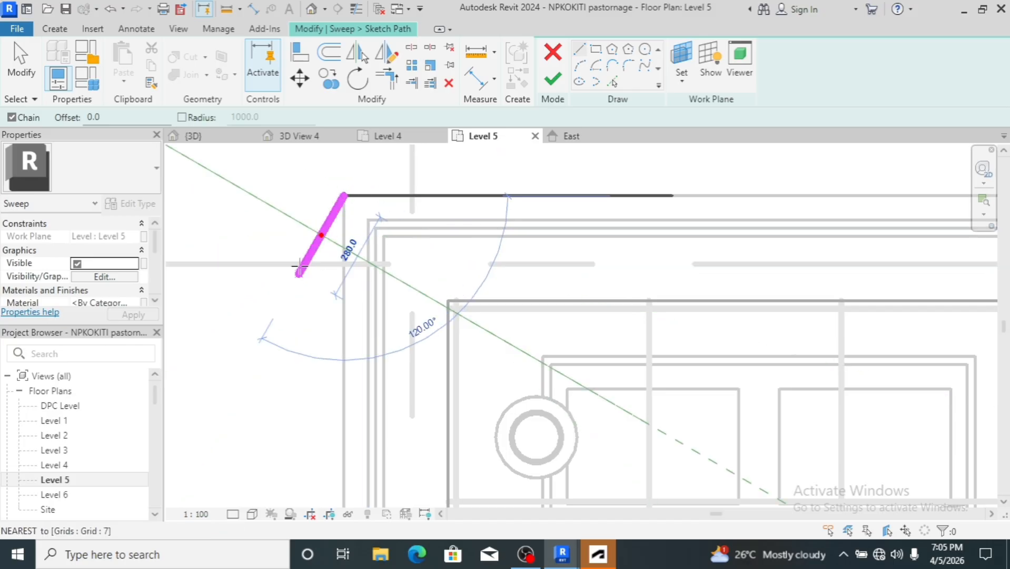
scroll(300, 266, down, 4)
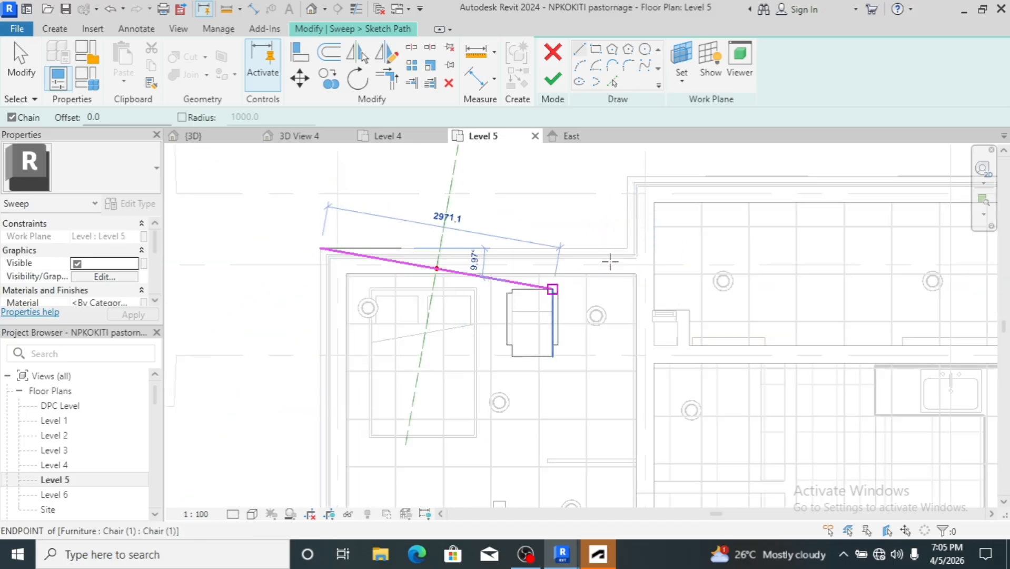
scroll(628, 250, up, 5)
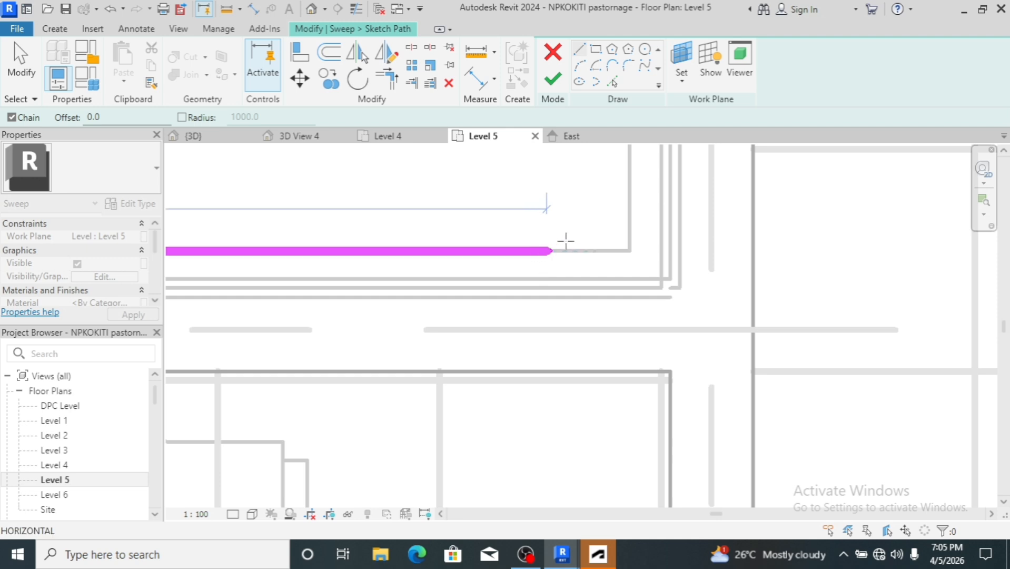
scroll(612, 233, down, 4)
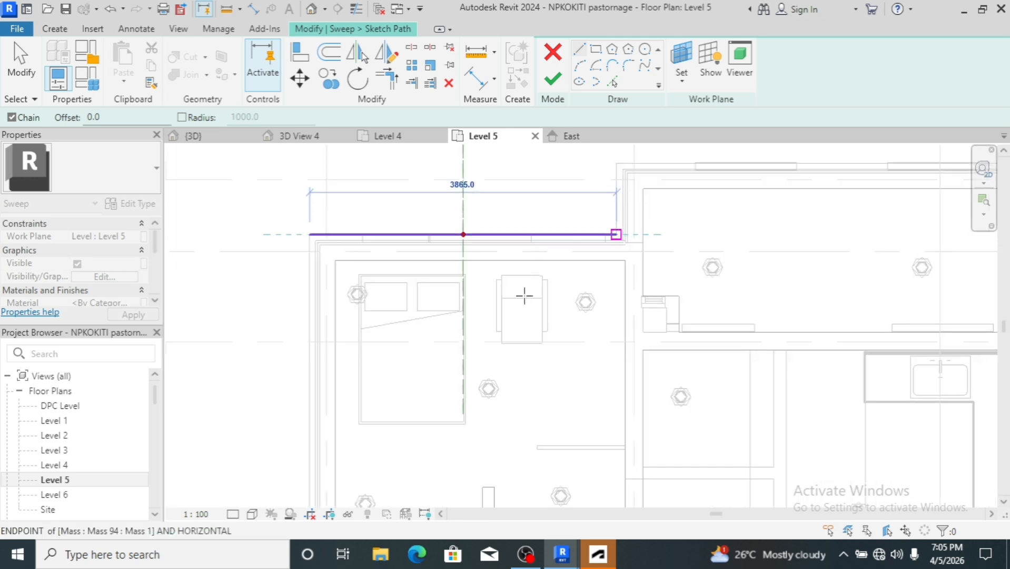
key(Escape)
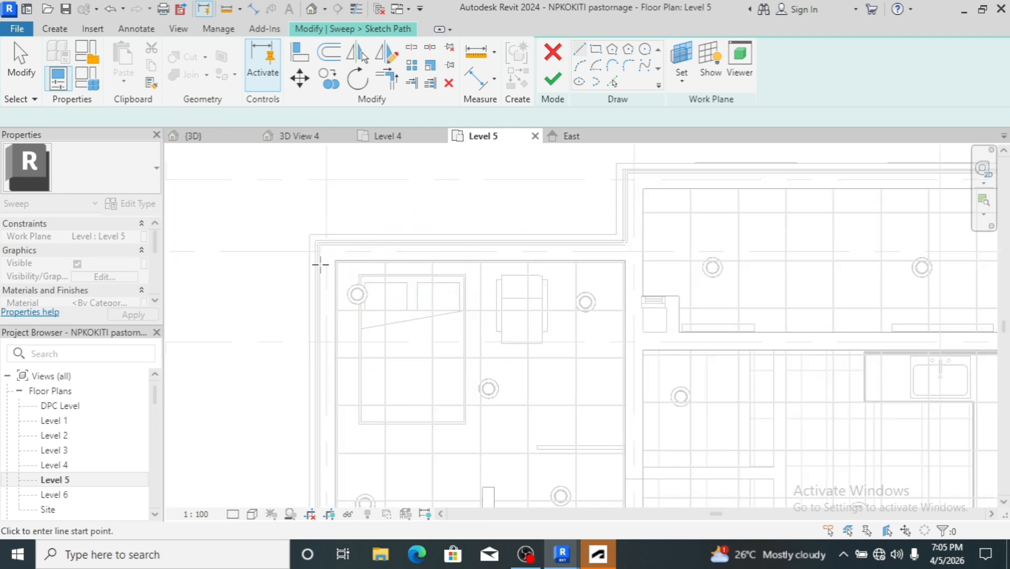
Sketch the first sweep path segment along the innermost exterior wall line, about 3900 mm from the corner near grids A and 7 to grid B
scroll(318, 250, up, 4)
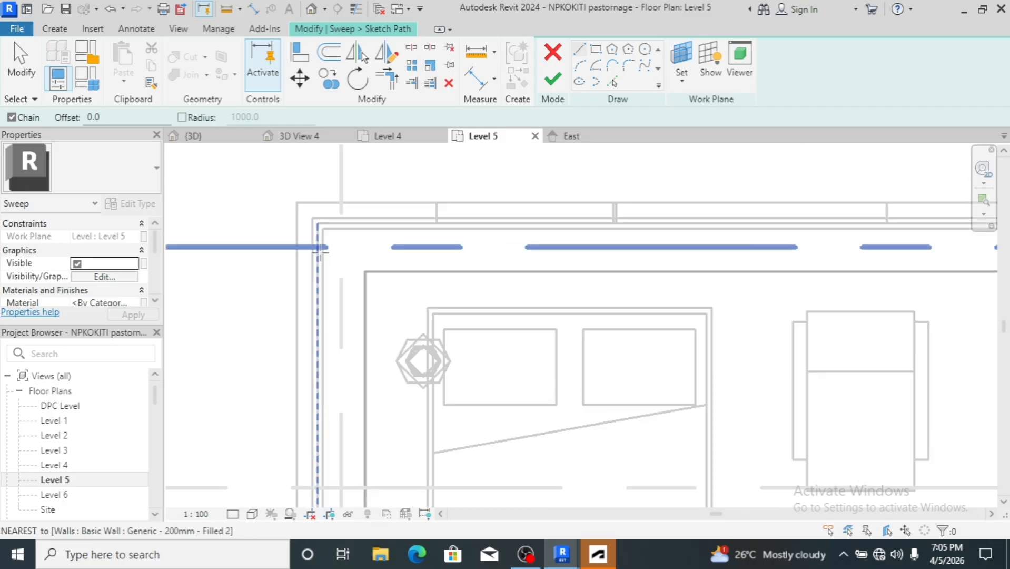
scroll(318, 249, up, 3)
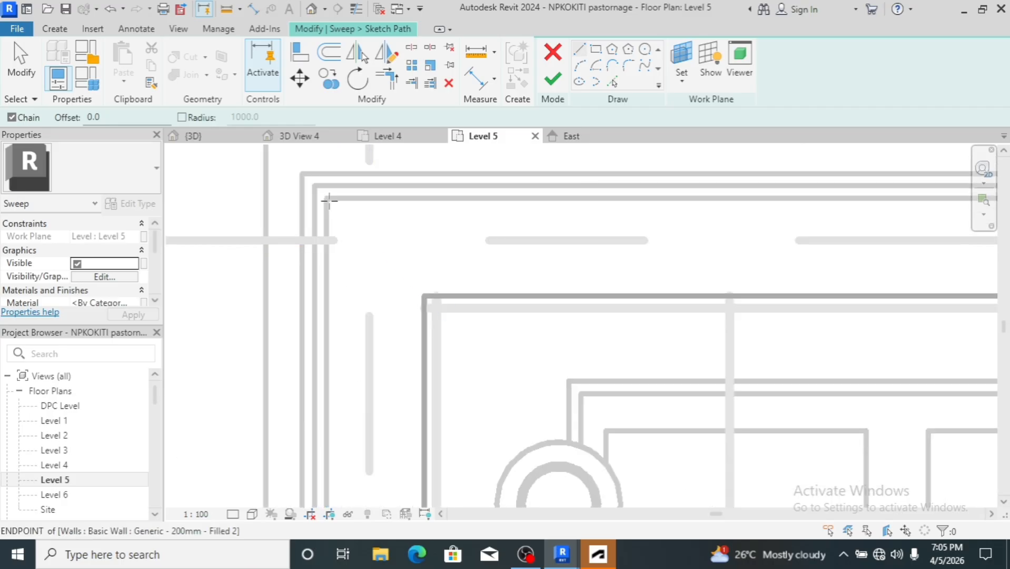
click(329, 200)
scroll(295, 264, up, 3)
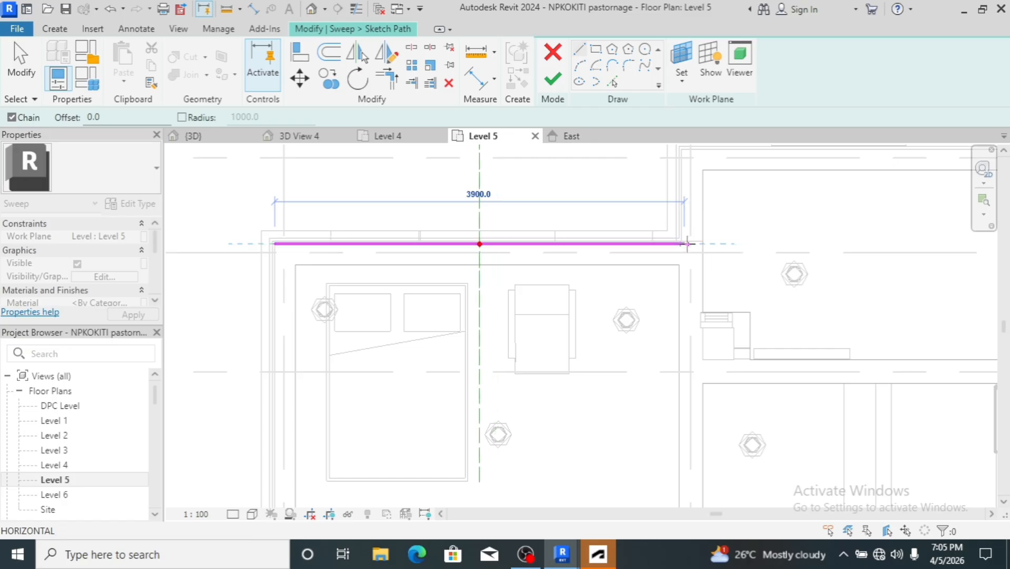
scroll(687, 244, up, 4)
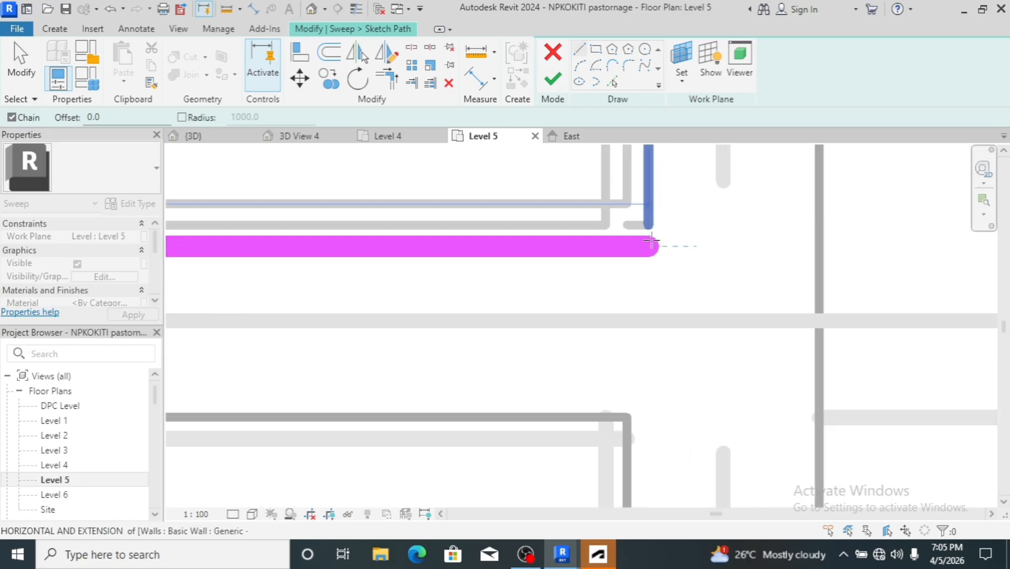
click(652, 242)
scroll(654, 372, down, 4)
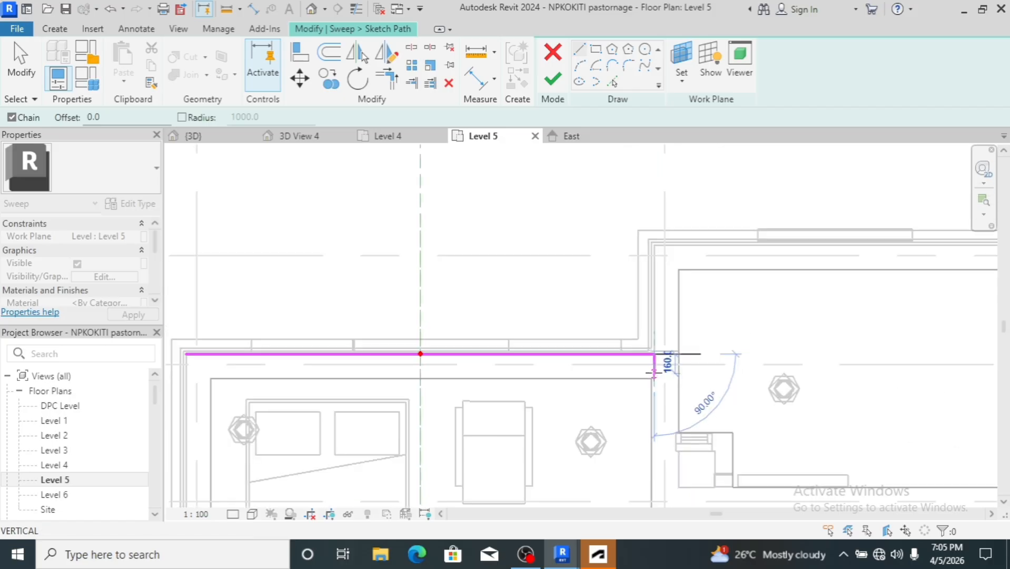
Continue the path along the wall offset at grid B toward grid 8, and along the projecting back wall to its corner at grid C
scroll(654, 372, down, 1)
scroll(654, 281, up, 4)
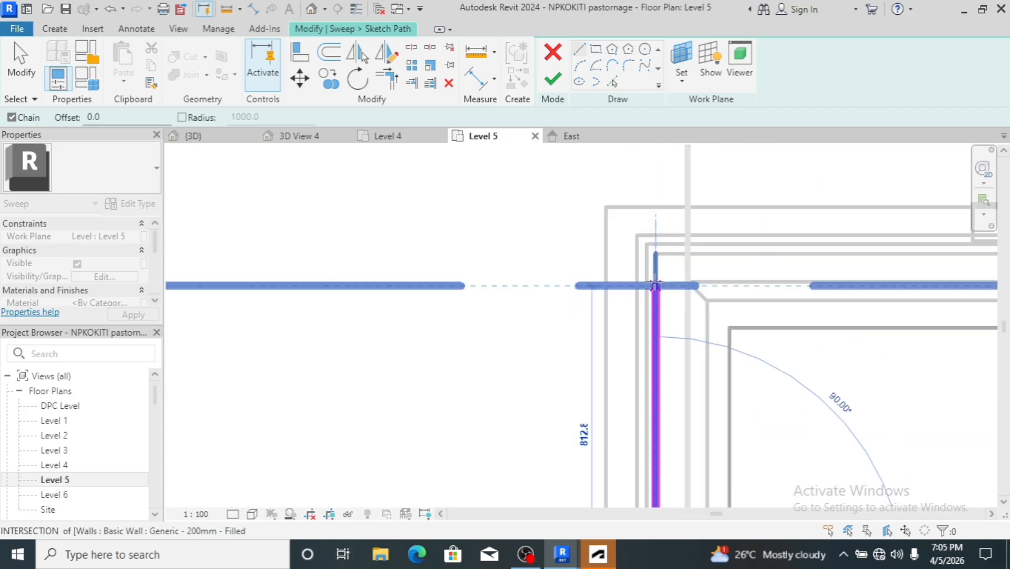
scroll(655, 285, up, 2)
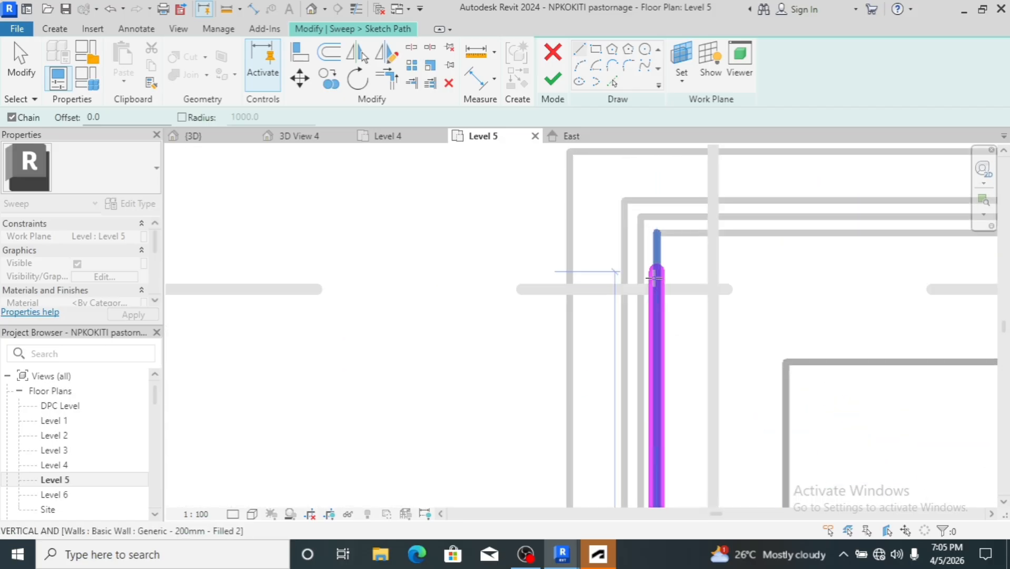
click(657, 230)
scroll(657, 230, down, 2)
scroll(430, 261, up, 3)
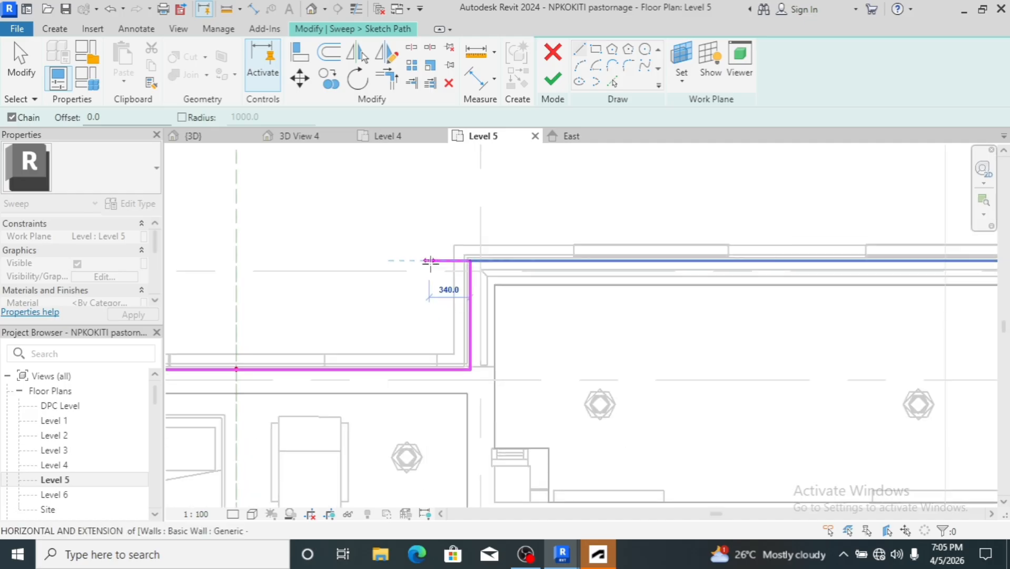
scroll(431, 262, down, 3)
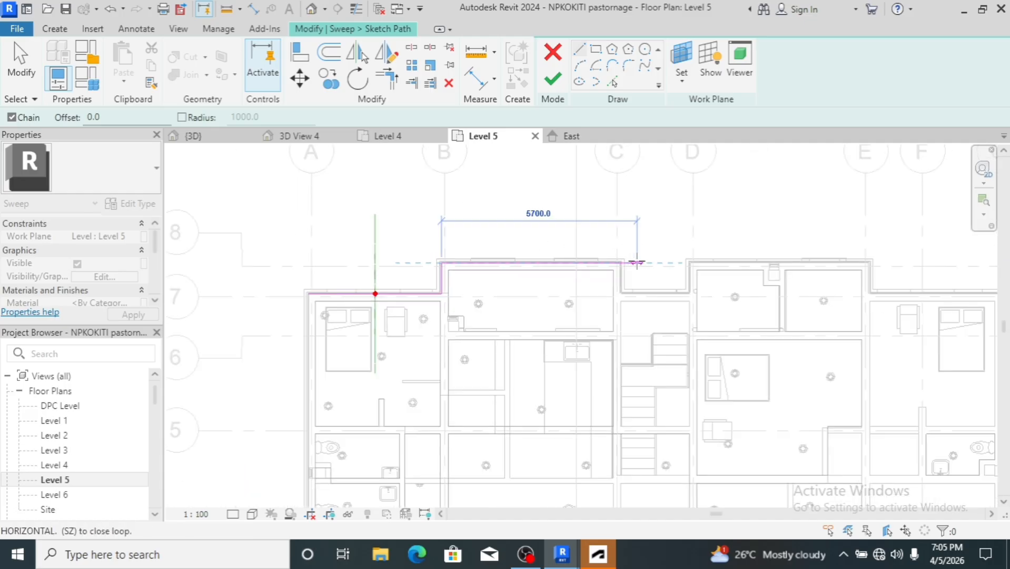
scroll(616, 262, up, 4)
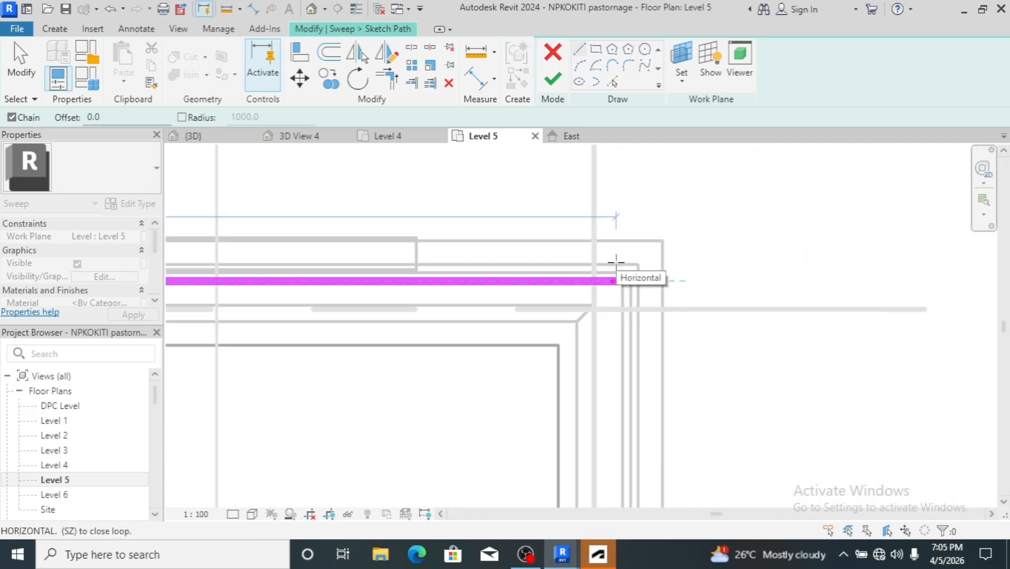
scroll(616, 262, up, 2)
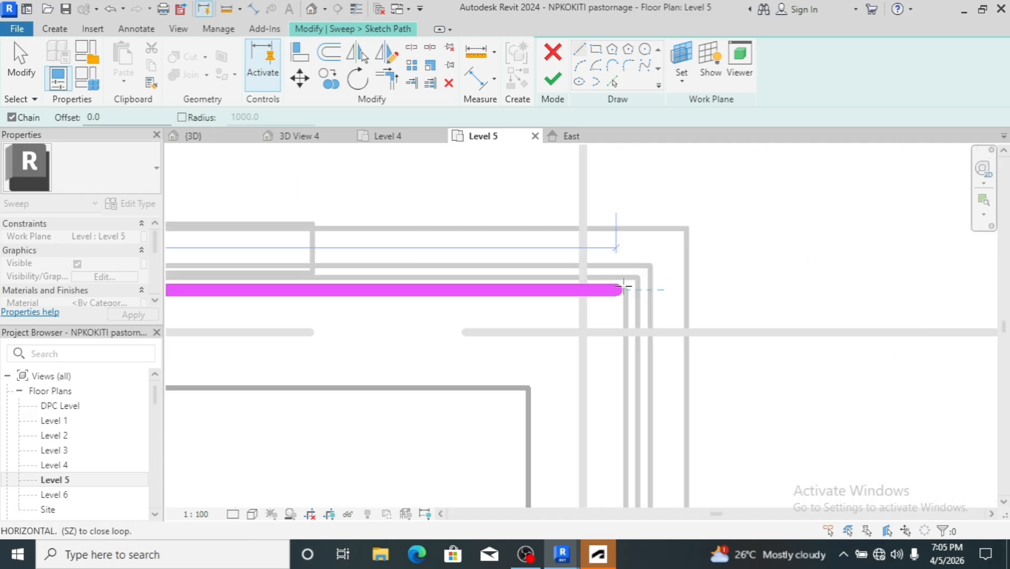
click(612, 258)
scroll(601, 215, down, 4)
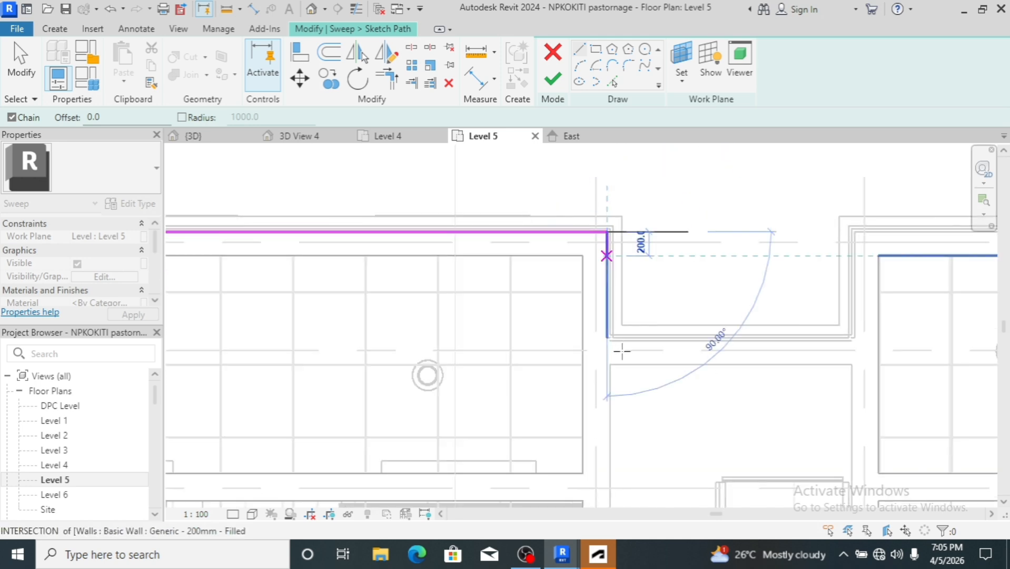
Continue the path along the side wall of the recess at grid C and across the recess's back wall to grid D
scroll(605, 342, up, 1)
scroll(605, 343, up, 4)
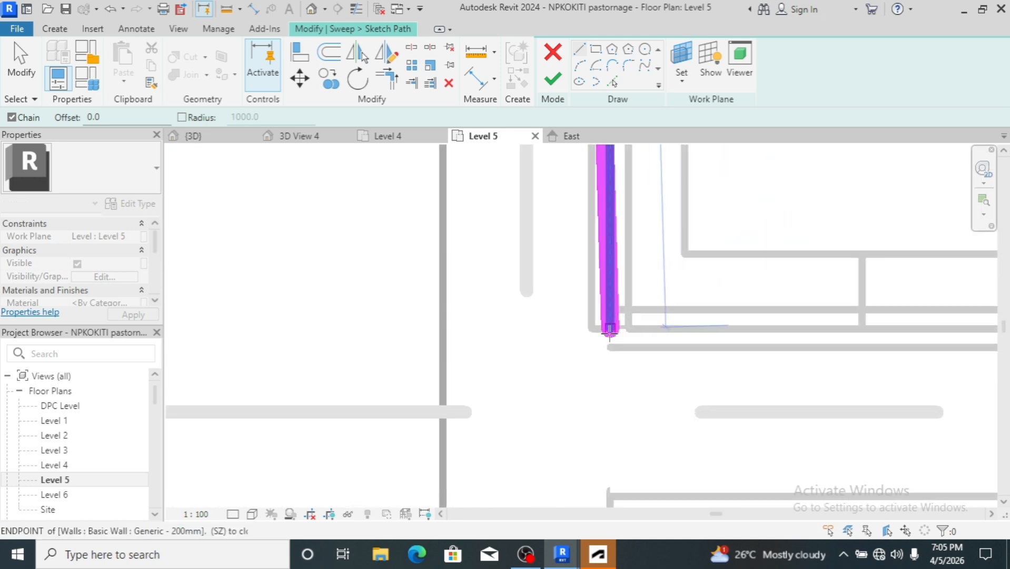
click(592, 328)
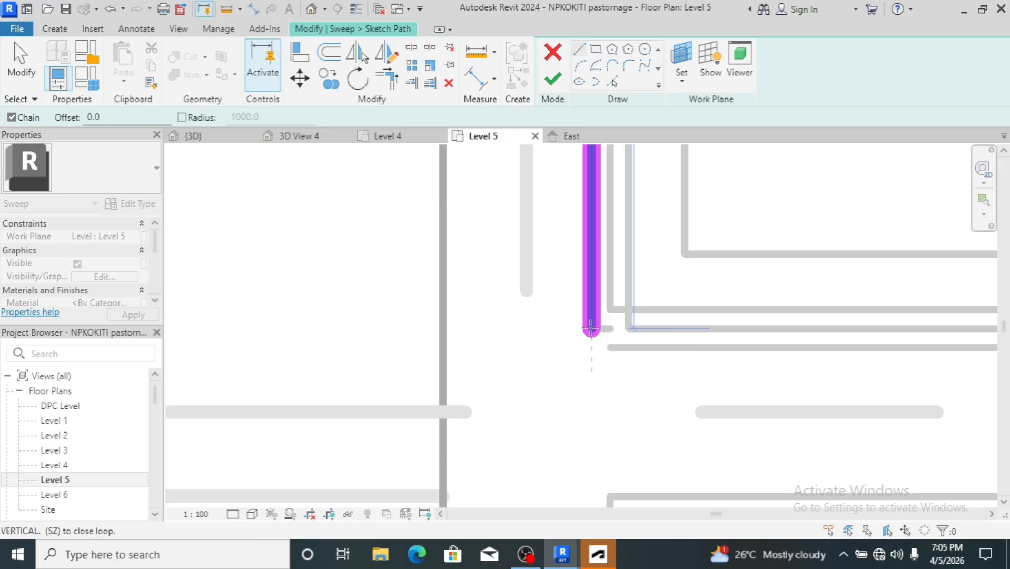
scroll(521, 332, down, 4)
scroll(522, 329, down, 2)
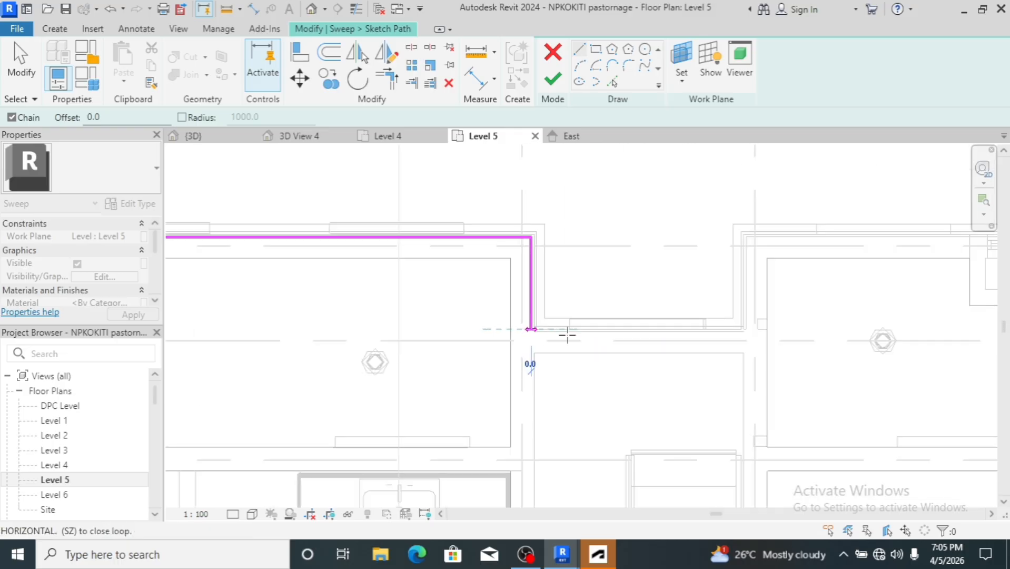
scroll(742, 325, up, 1)
scroll(742, 326, up, 5)
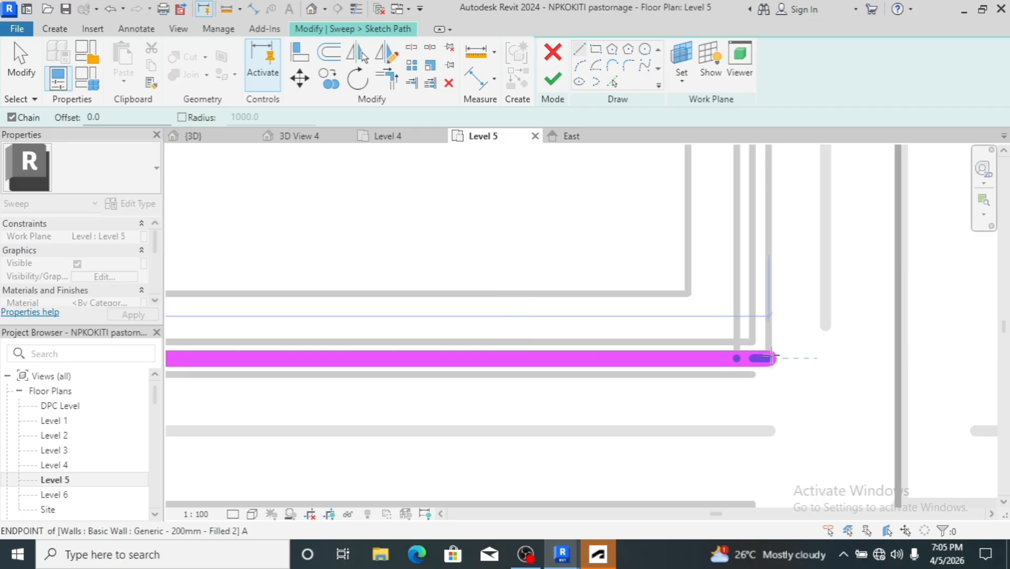
click(771, 357)
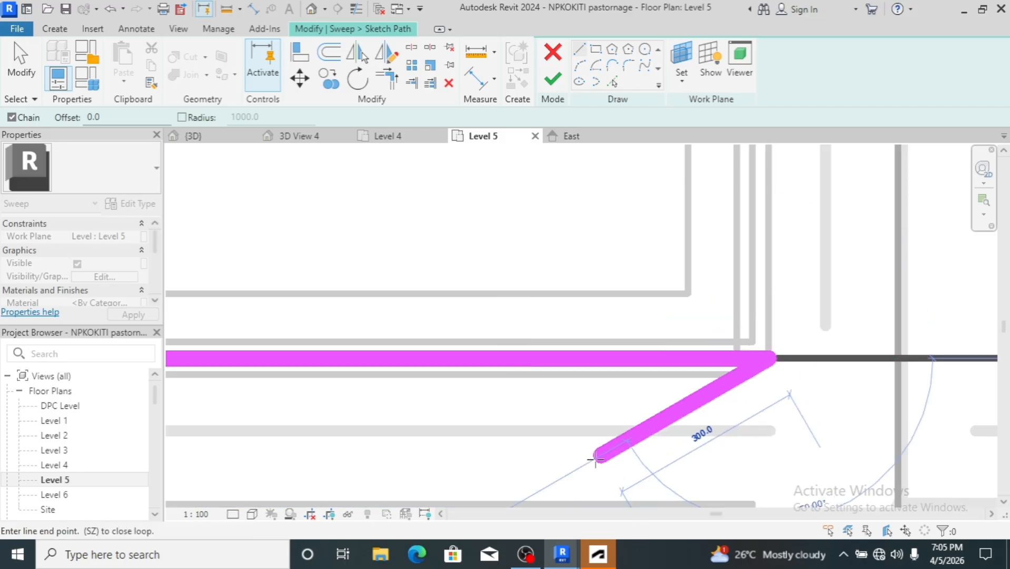
Continue the path about 875 mm along the recess's side wall at grid D and along the projecting back wall to its corner at grid E
scroll(597, 459, down, 4)
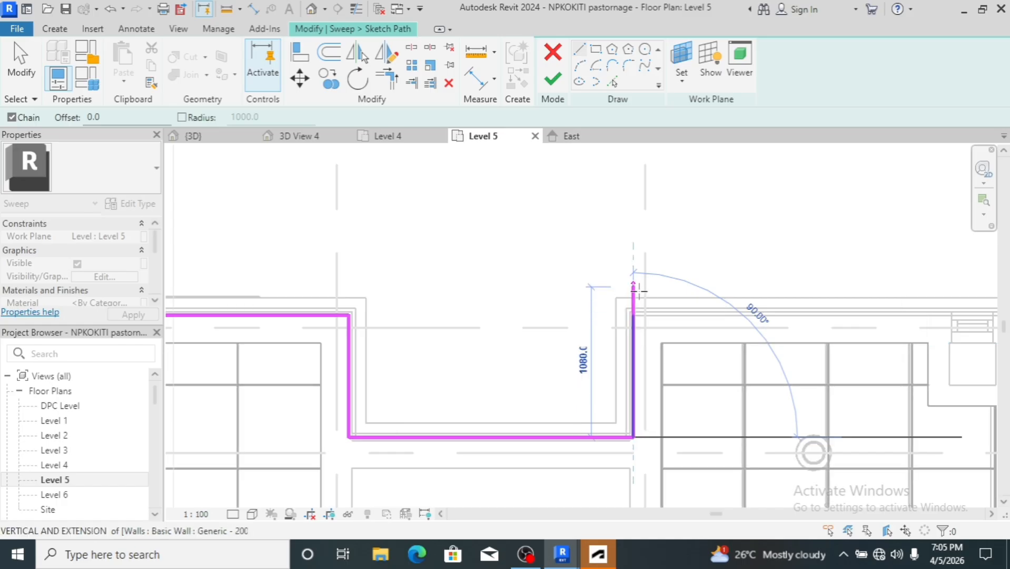
scroll(632, 315, up, 2)
scroll(635, 313, up, 2)
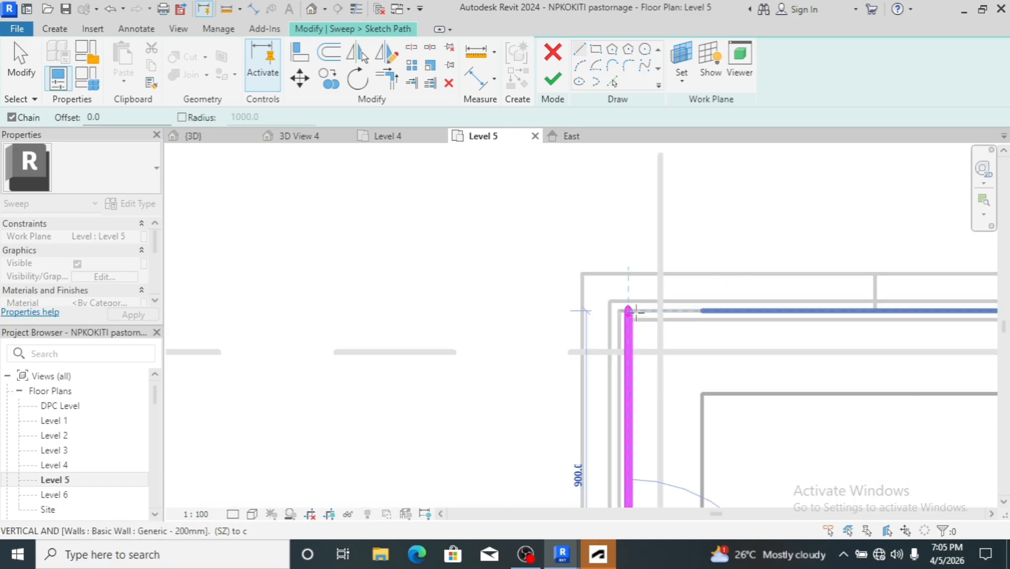
click(629, 318)
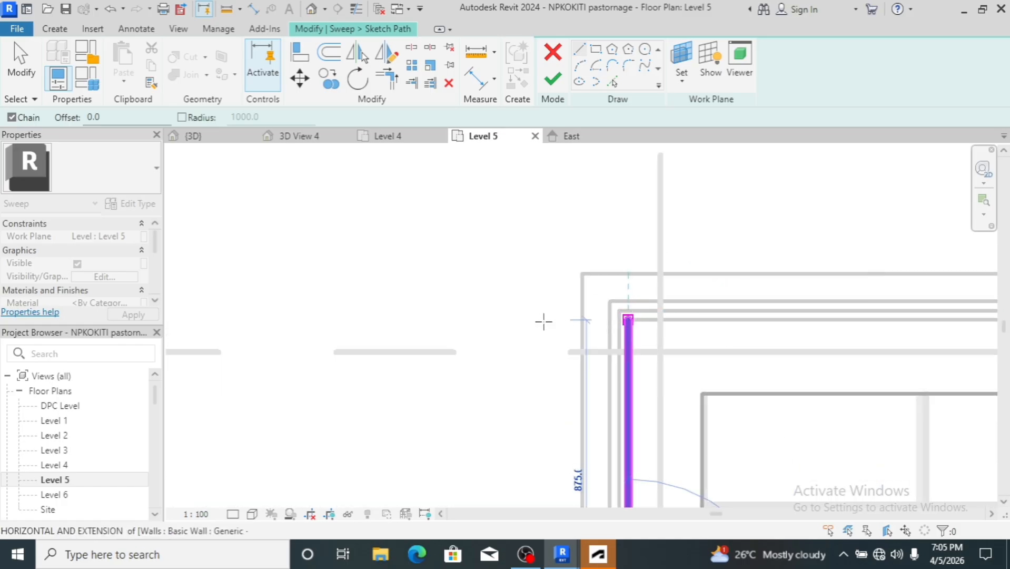
scroll(497, 316, down, 6)
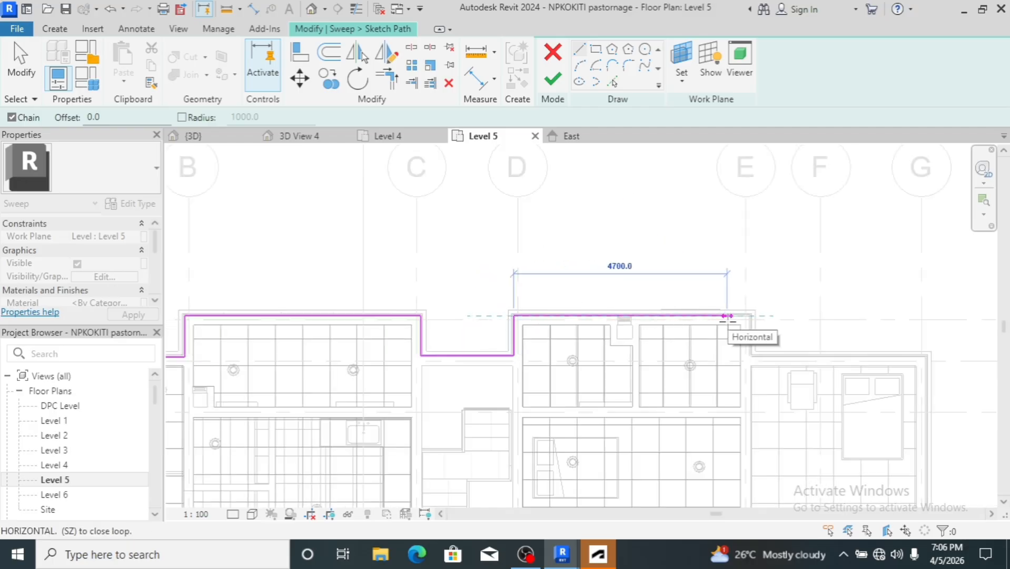
scroll(737, 317, up, 8)
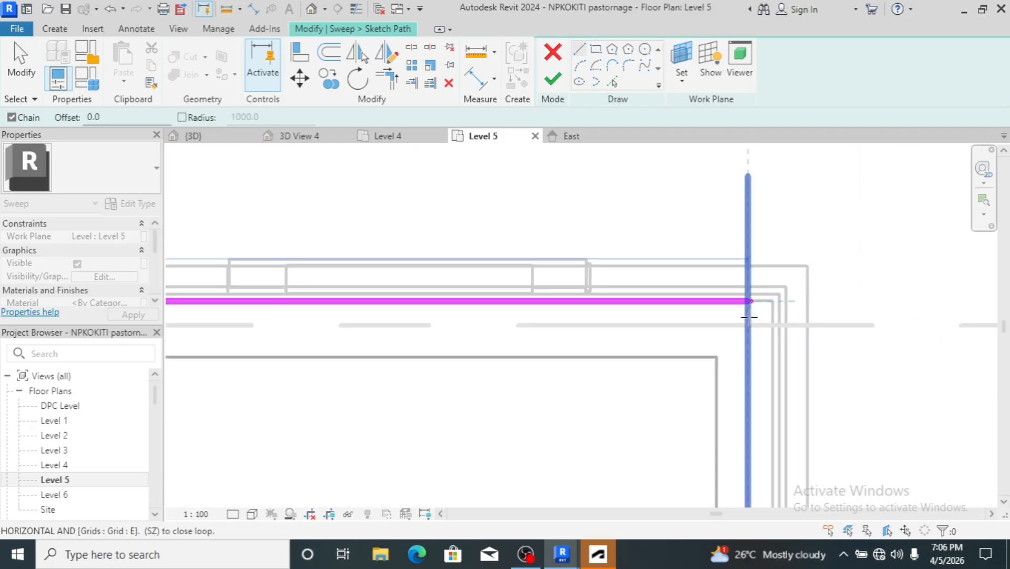
click(785, 293)
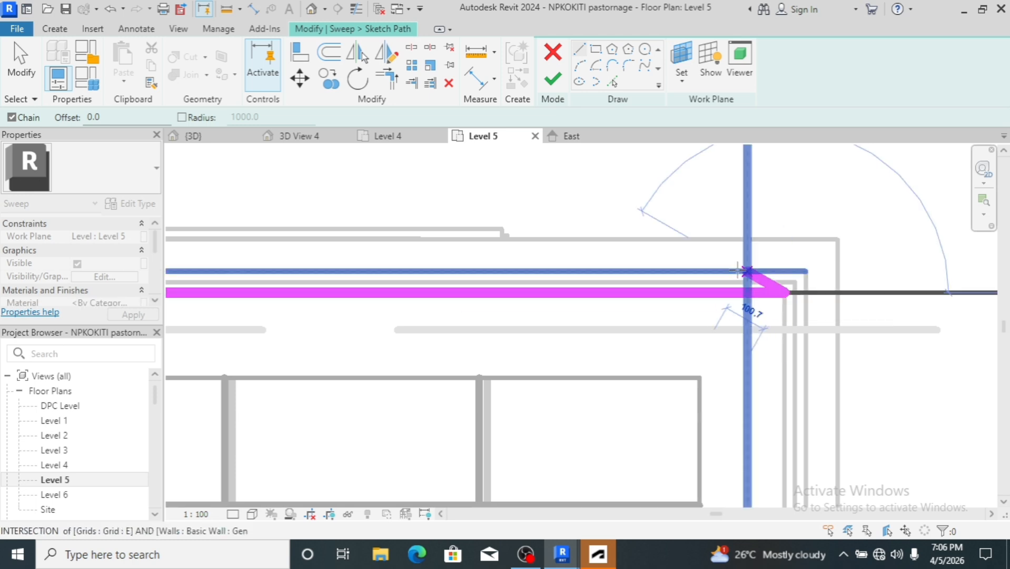
Continue the path along the projection's side wall at grid E and across the set-back rear wall to the building corner at grid G
scroll(732, 266, down, 6)
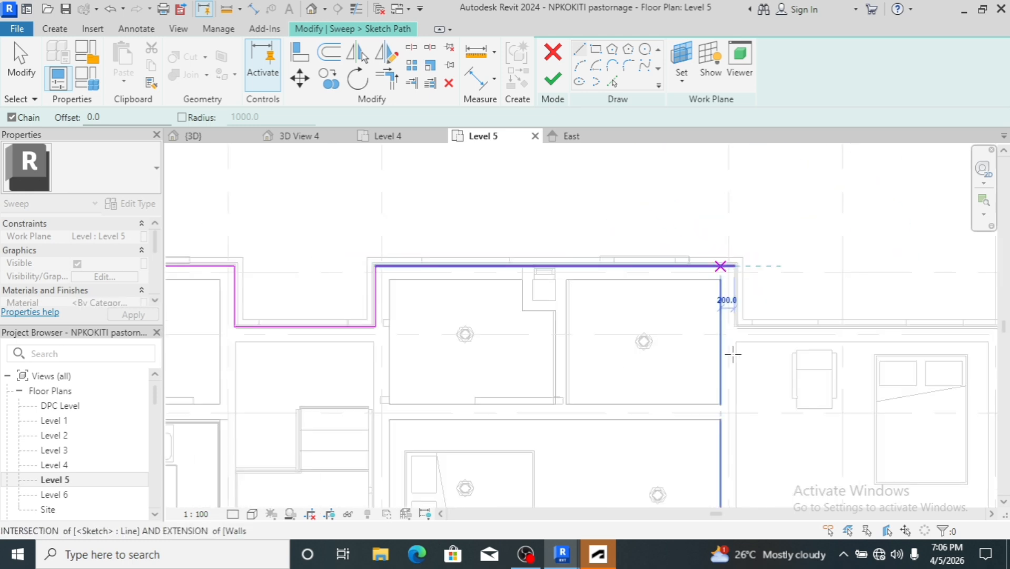
scroll(734, 333, up, 8)
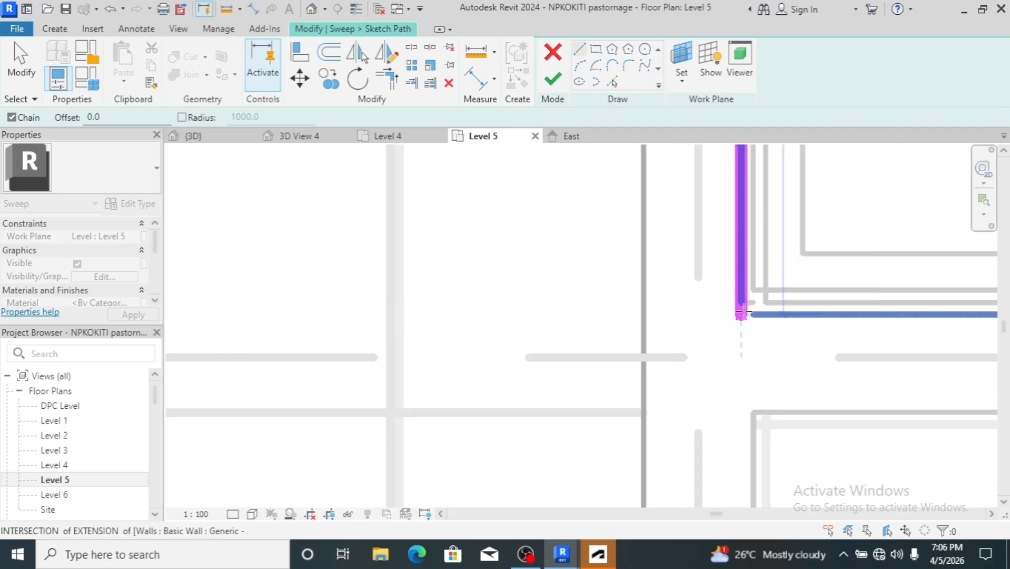
scroll(732, 322, down, 3)
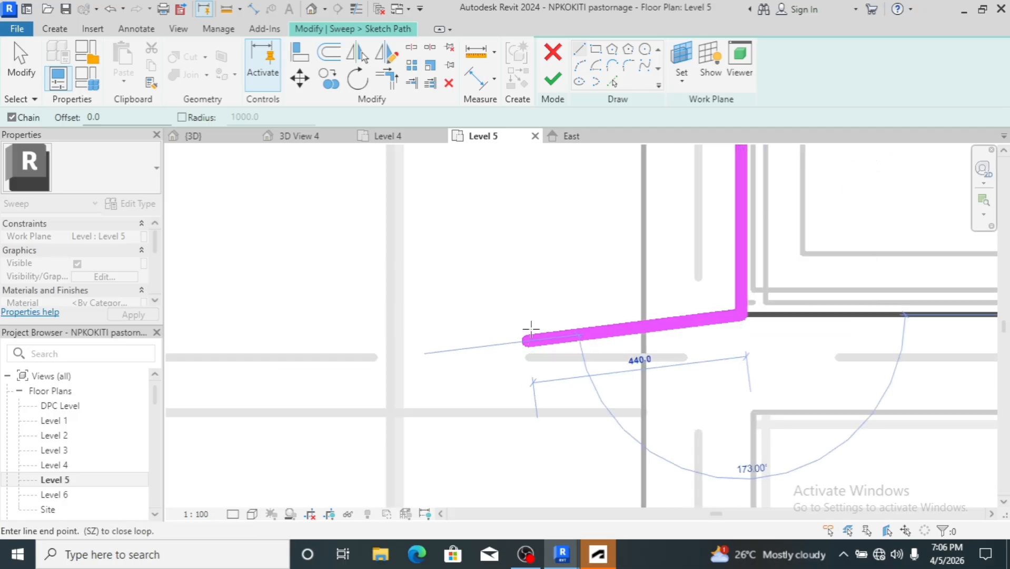
scroll(540, 316, down, 4)
scroll(541, 313, down, 2)
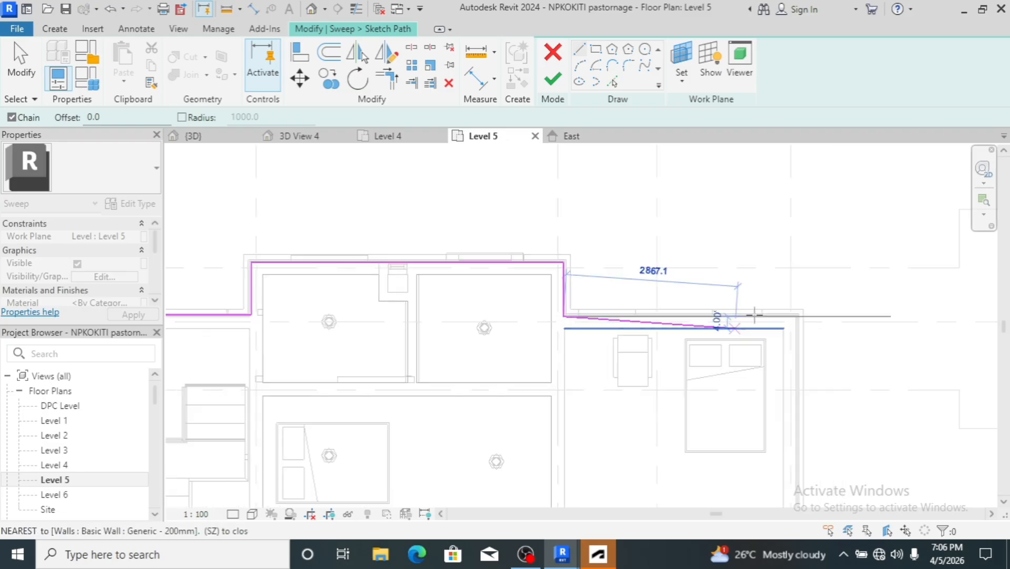
scroll(792, 316, up, 3)
scroll(792, 317, up, 5)
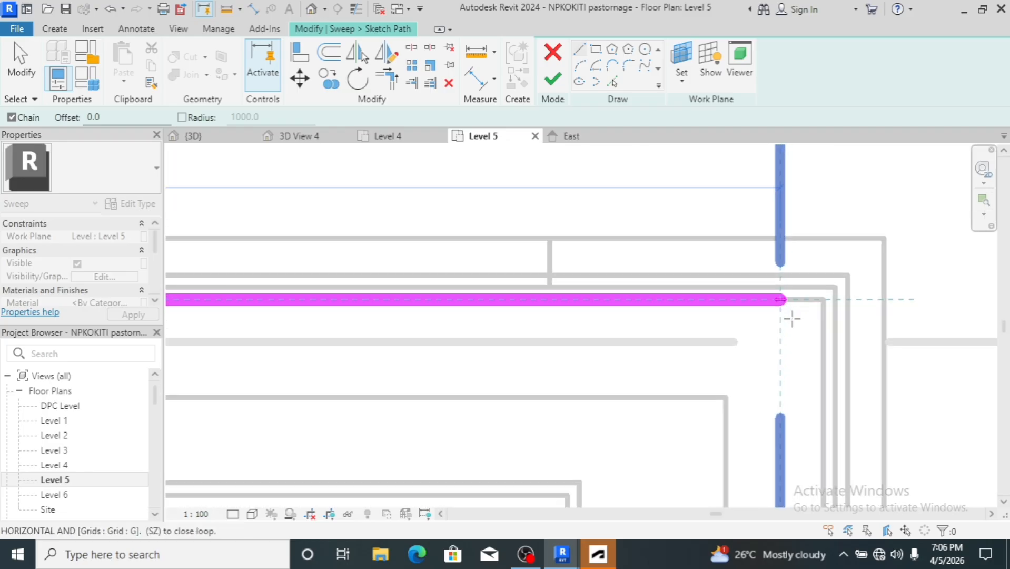
click(827, 297)
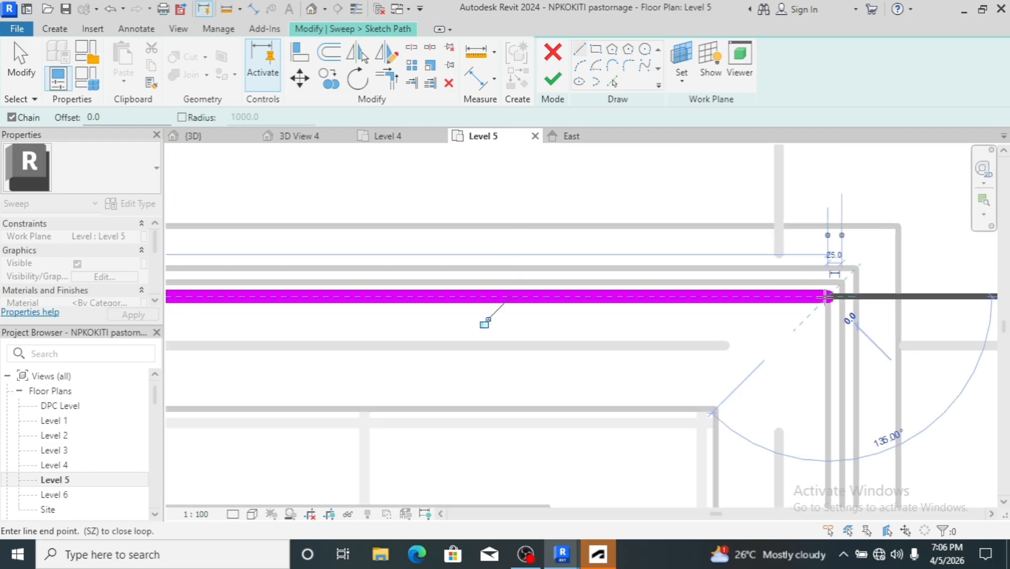
Continue the path along the exterior side wall at grid G to grid 4 and outward along the short wall jog to its outer corner
scroll(758, 255, down, 5)
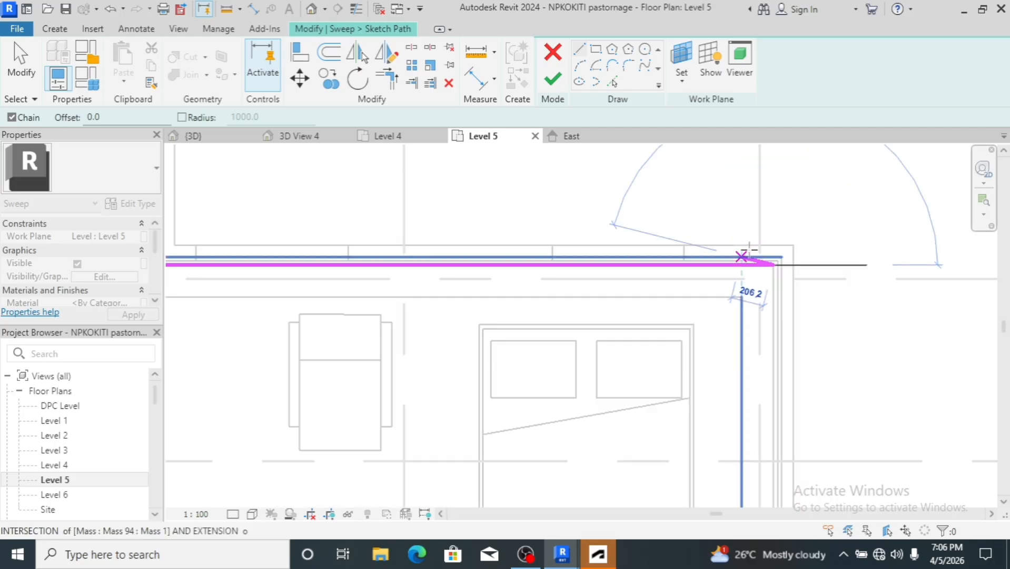
scroll(756, 250, down, 3)
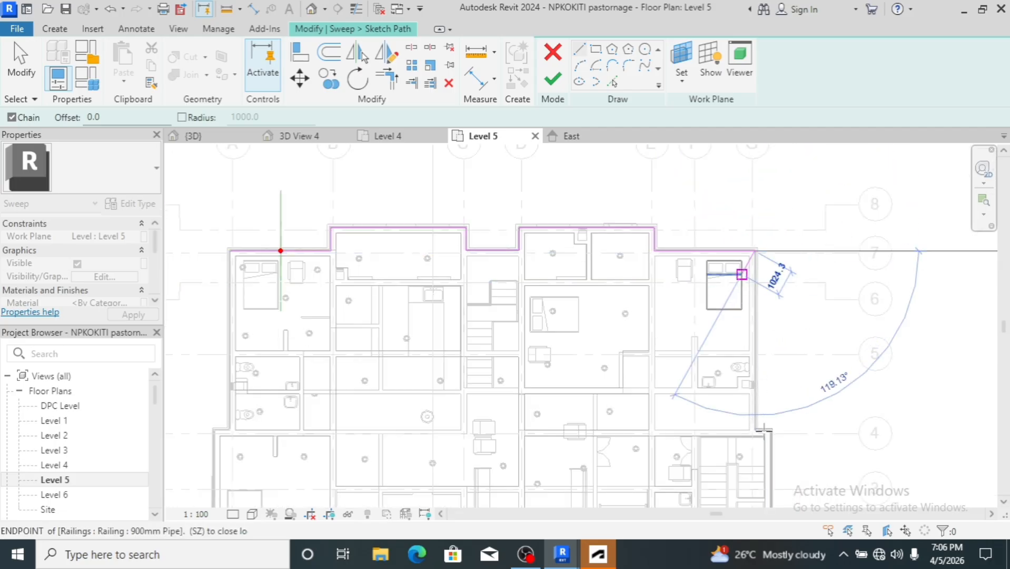
scroll(752, 416, down, 2)
scroll(752, 416, up, 6)
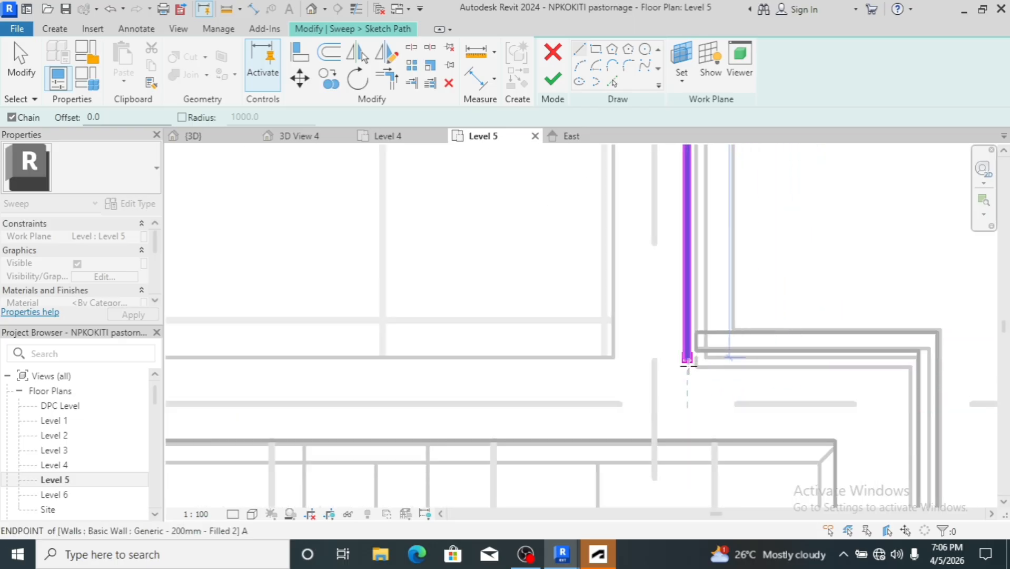
click(687, 365)
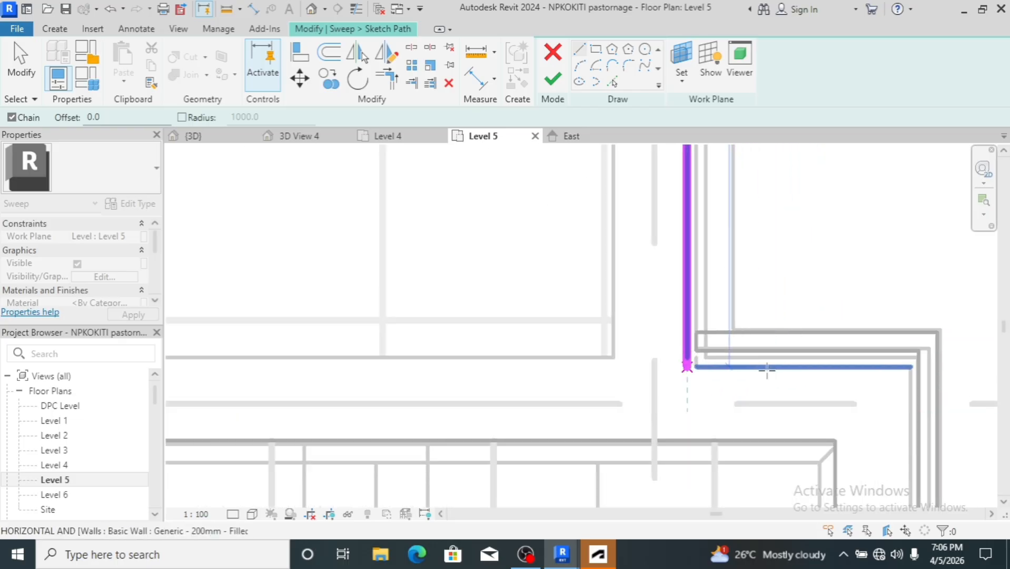
click(910, 366)
Continue the path from the jog's outer corner along the stairwell's exterior side wall to the building's front corner
scroll(826, 230, down, 4)
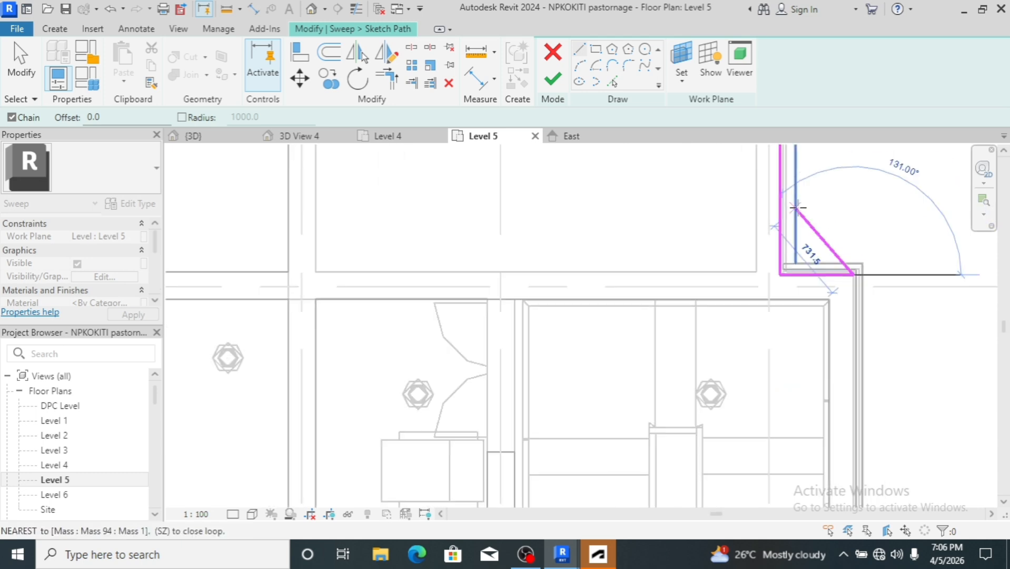
scroll(797, 208, down, 4)
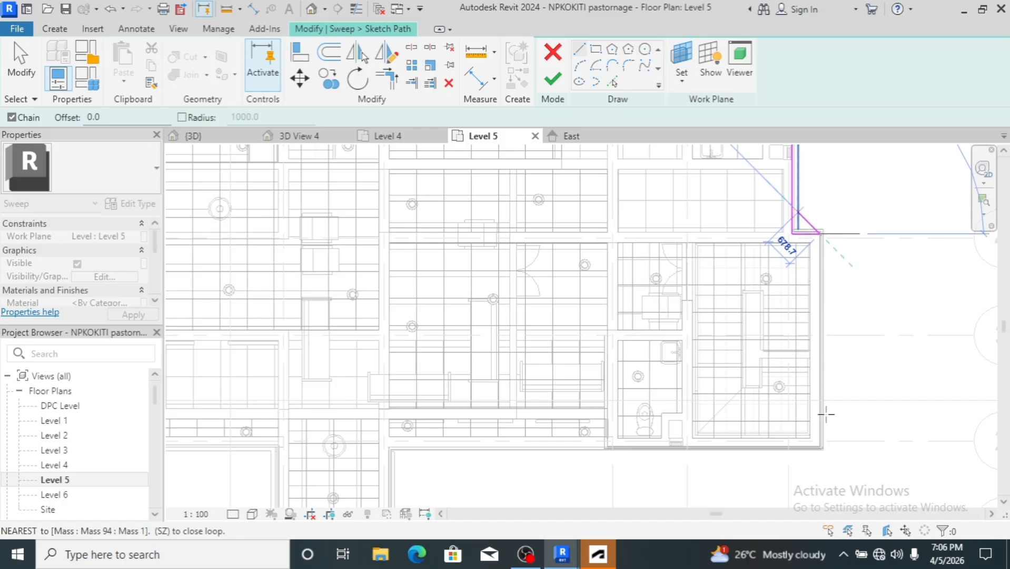
scroll(819, 445, up, 3)
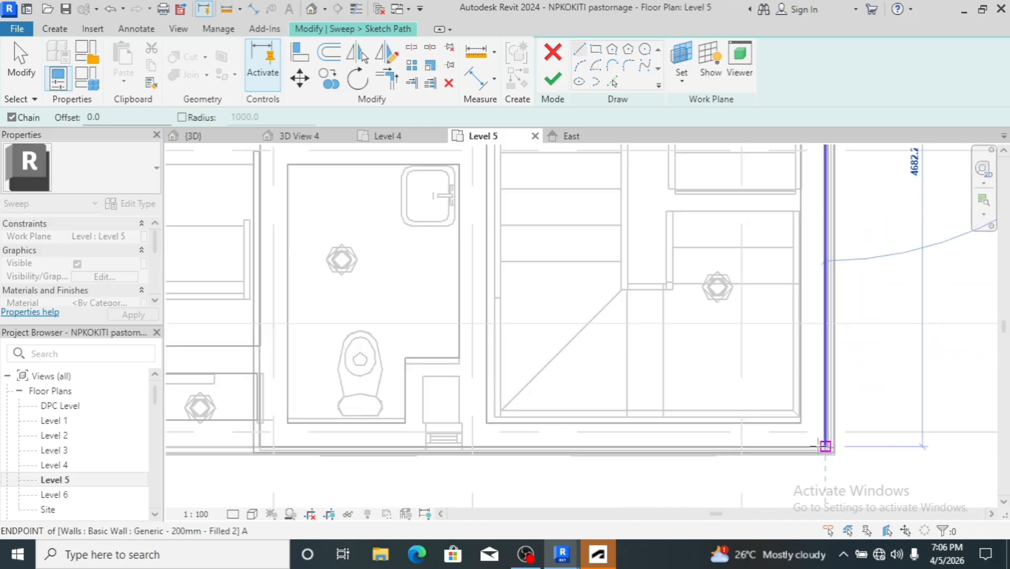
scroll(819, 445, up, 3)
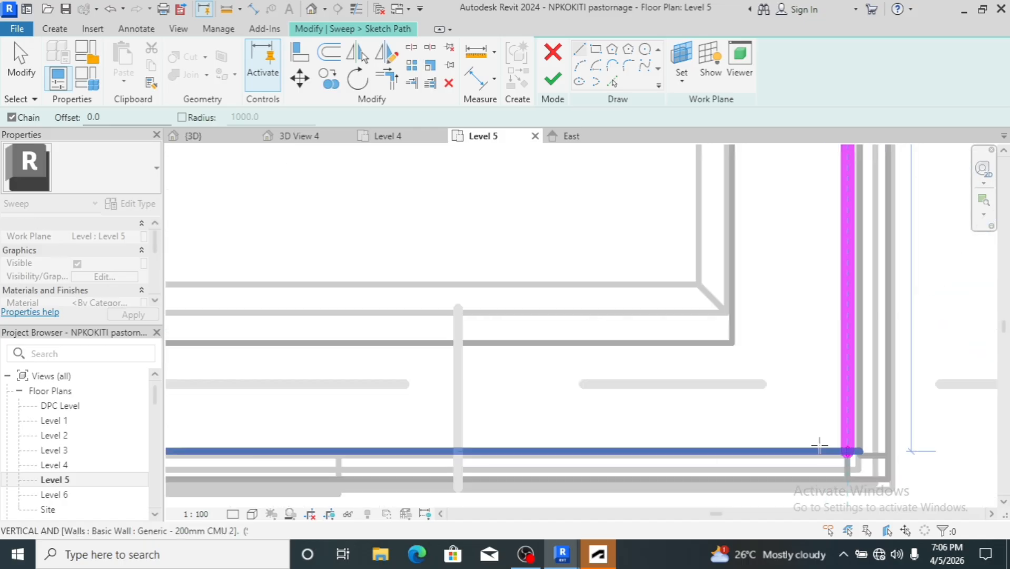
click(848, 453)
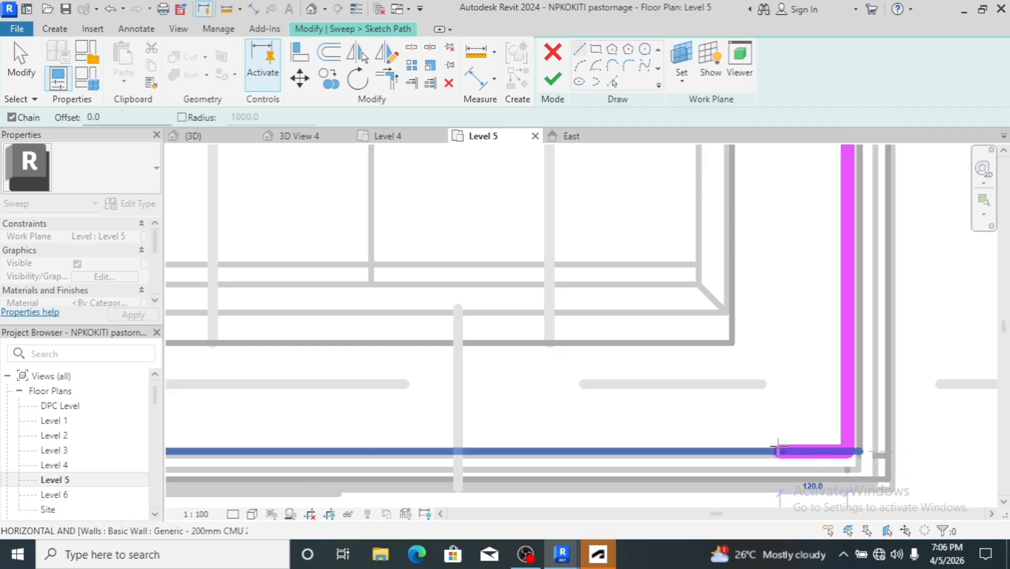
Continue the path along the front wall past the toilet to the inner corner where the front projection starts
scroll(857, 409, down, 3)
scroll(857, 409, down, 4)
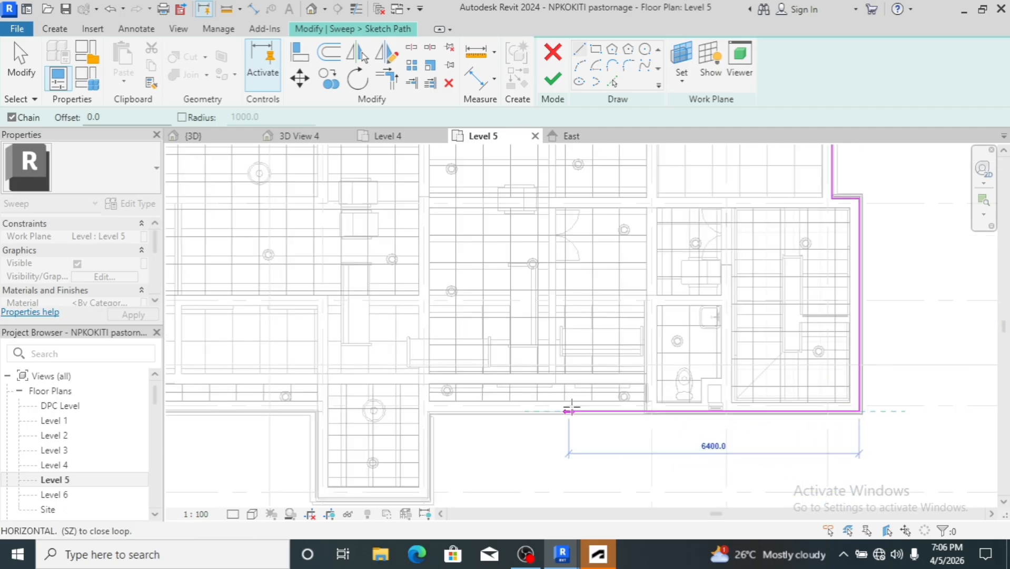
scroll(425, 403, up, 6)
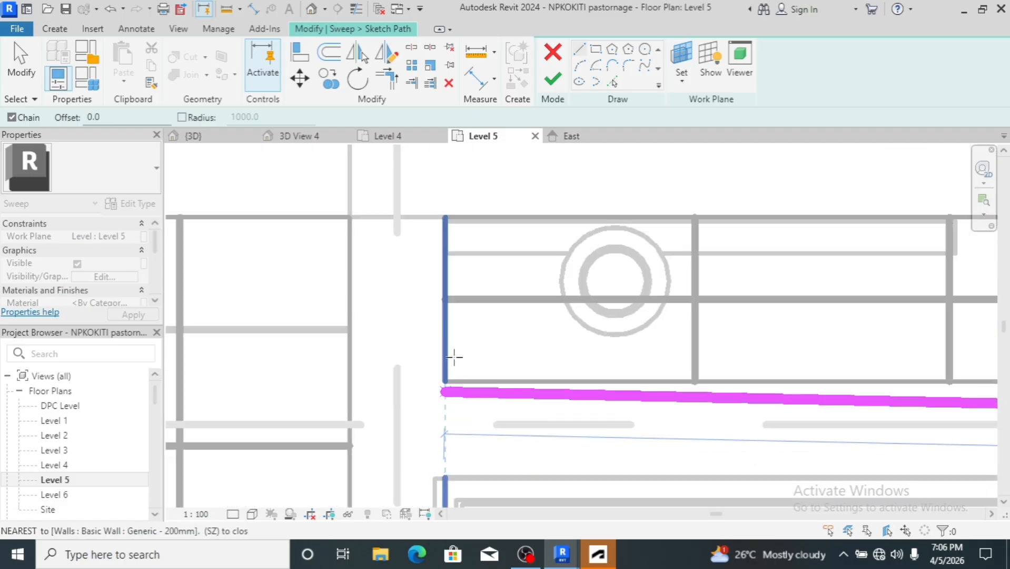
scroll(451, 358, down, 3)
scroll(453, 382, up, 5)
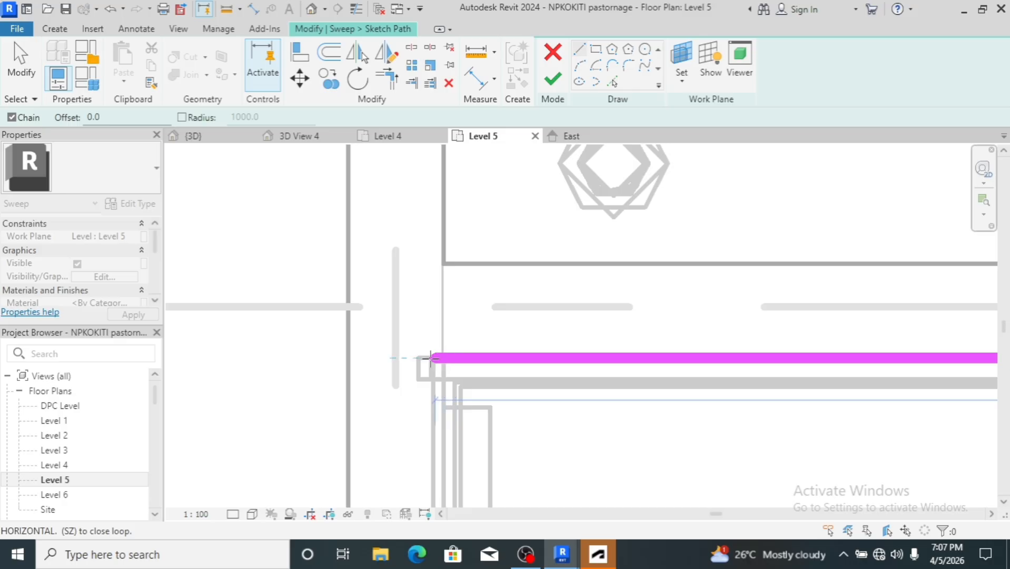
click(431, 358)
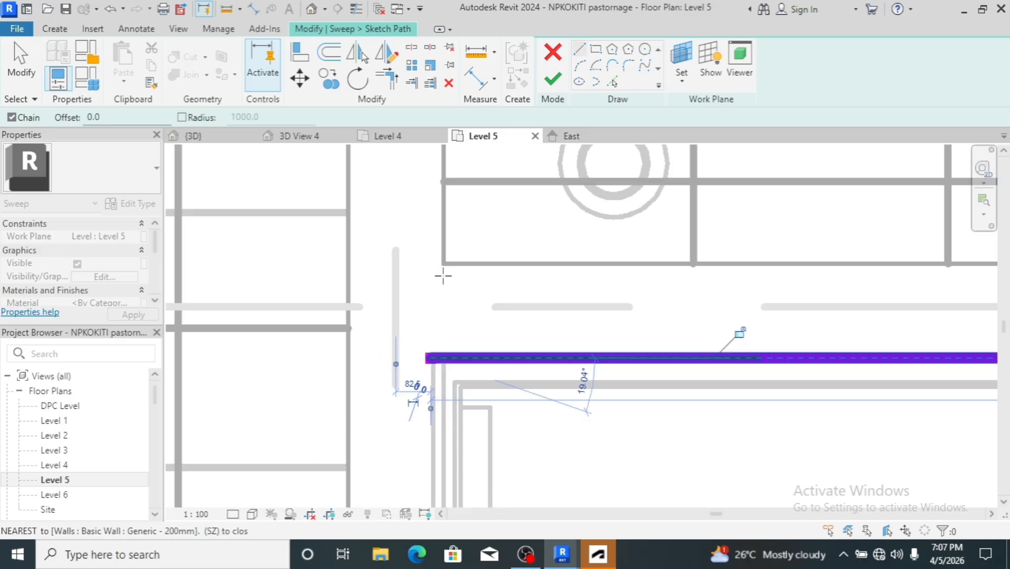
scroll(441, 277, up, 4)
scroll(445, 271, down, 1)
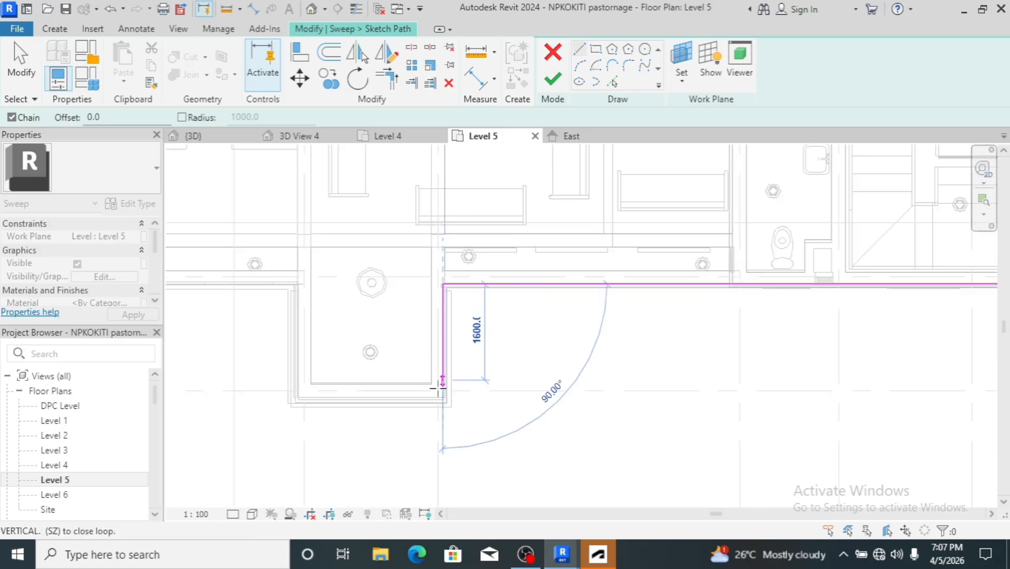
scroll(440, 396, up, 1)
scroll(431, 400, up, 3)
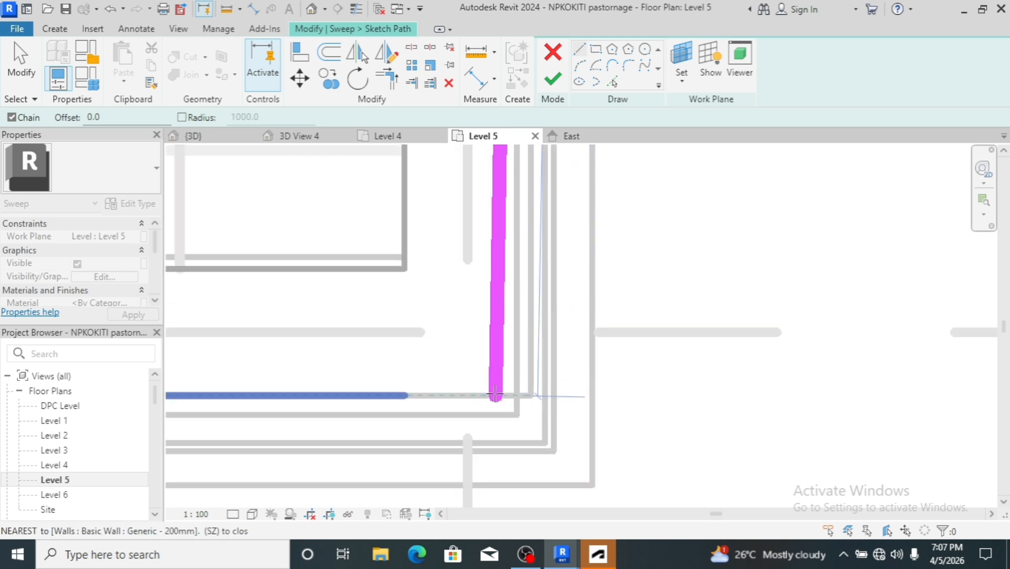
click(495, 394)
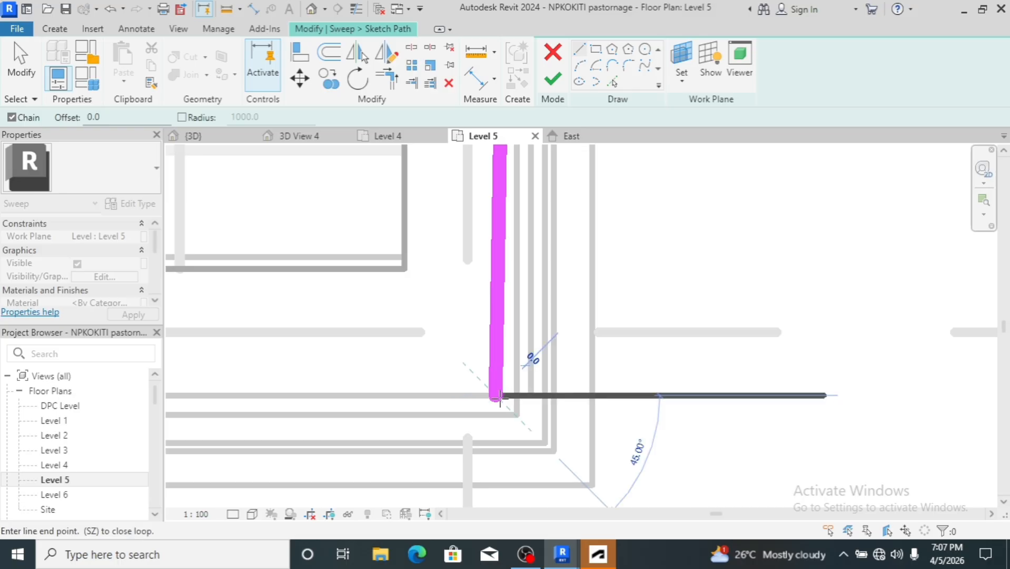
key(Escape)
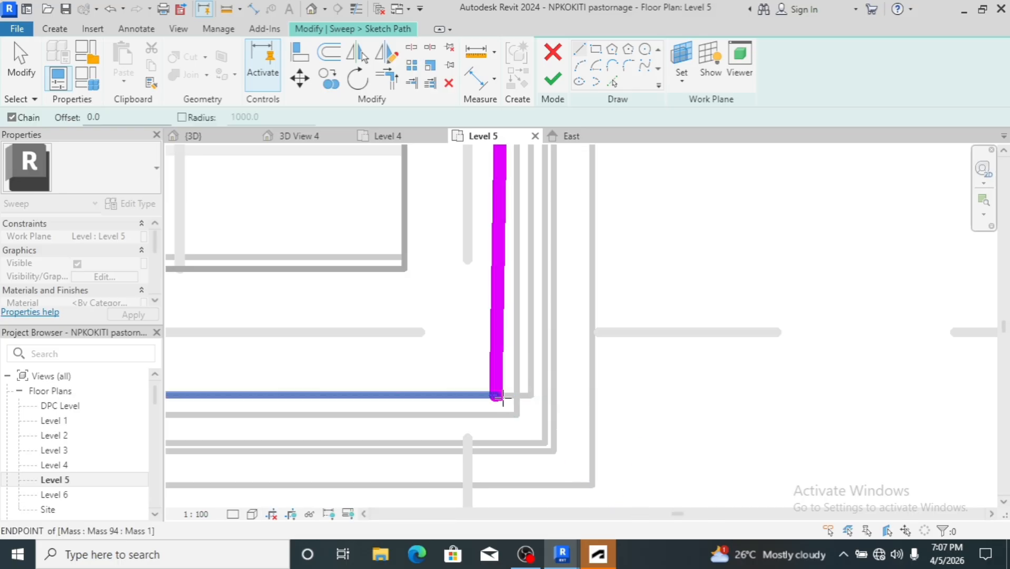
key(Escape)
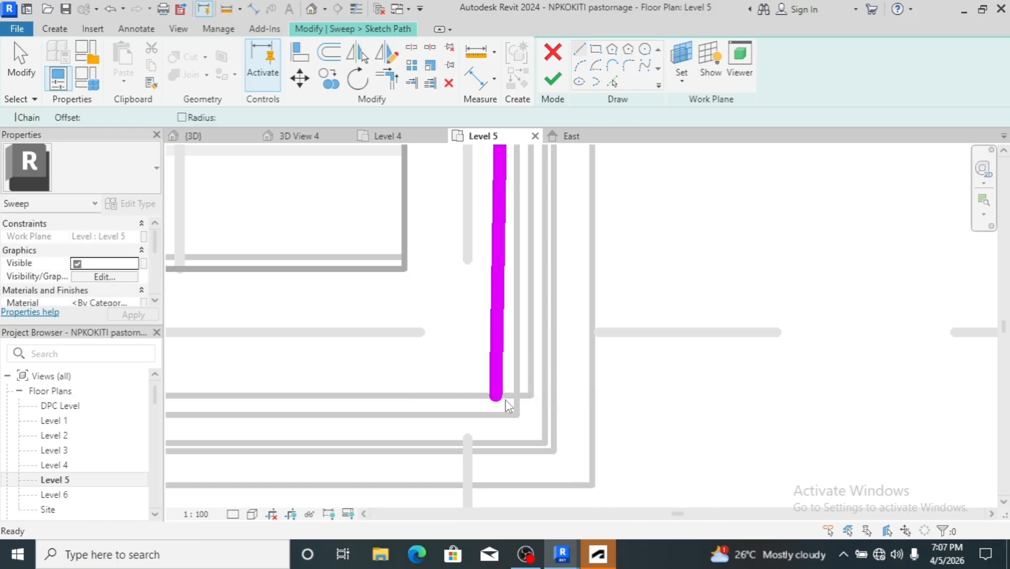
key(ctrl+z)
Continue the path from the inner corner along the front projection's side wall at grid D to its outer corner
scroll(519, 413, down, 7)
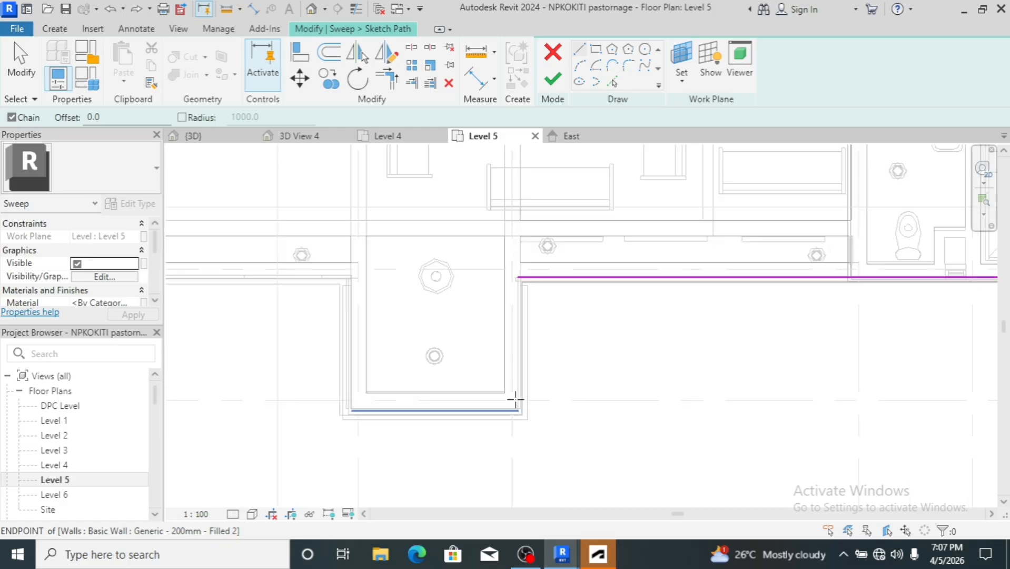
scroll(515, 273, up, 6)
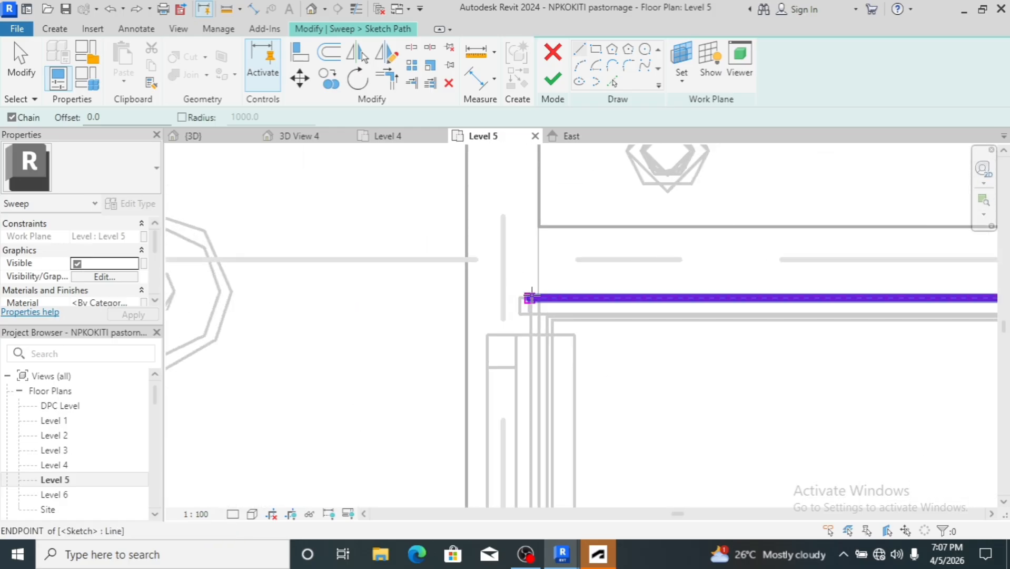
click(531, 298)
scroll(531, 284, down, 5)
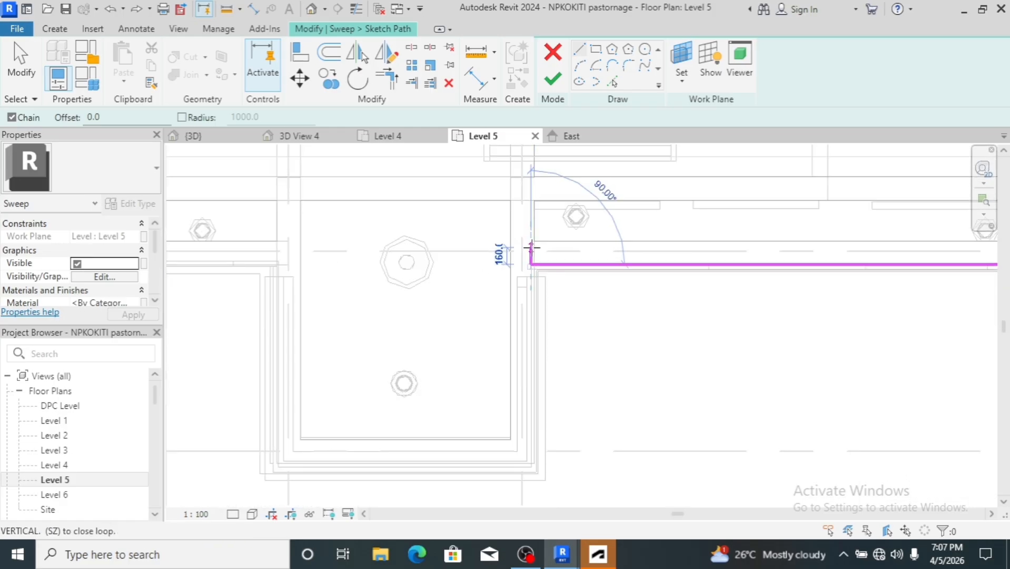
scroll(527, 456, up, 3)
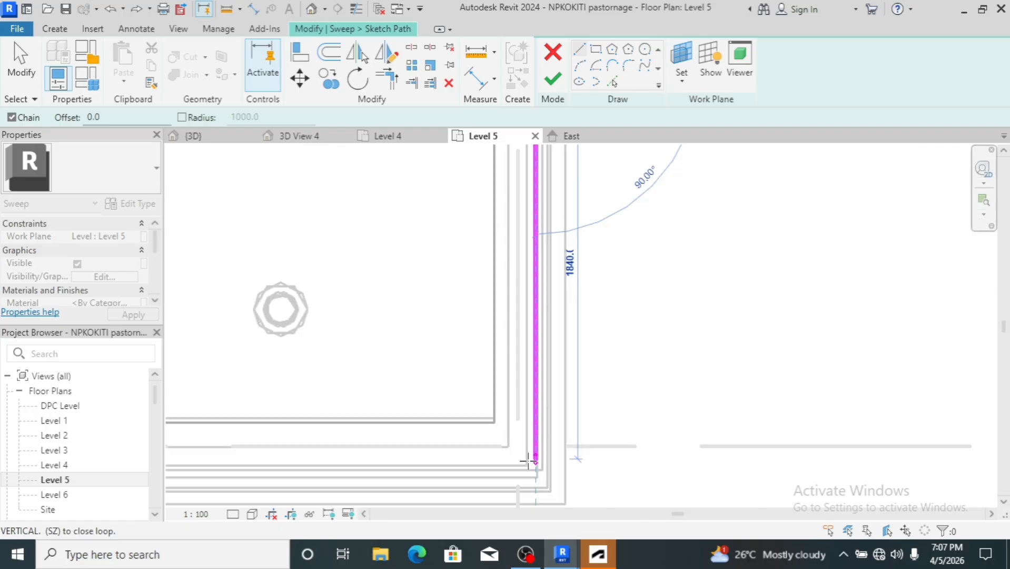
scroll(528, 461, up, 4)
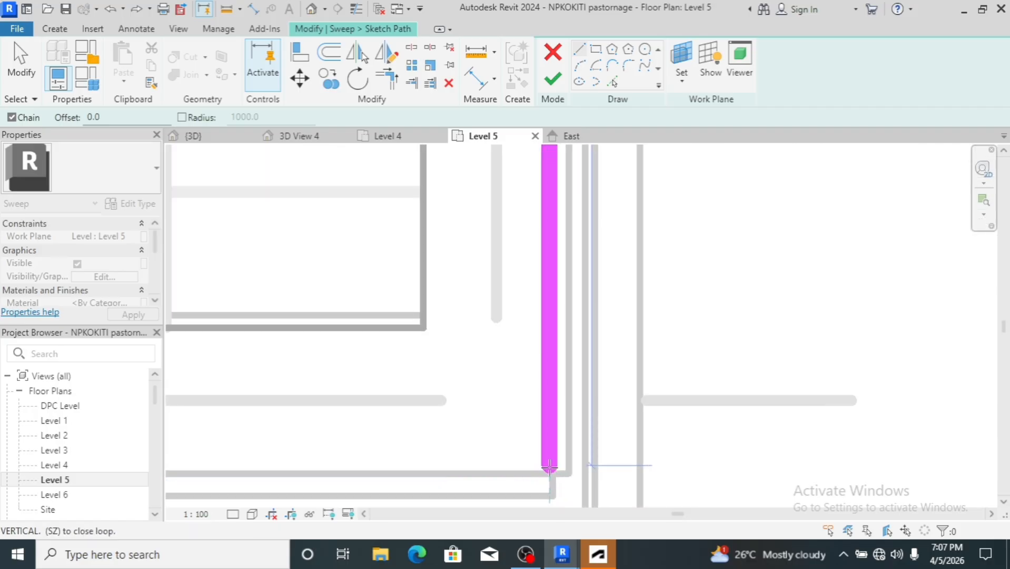
click(550, 466)
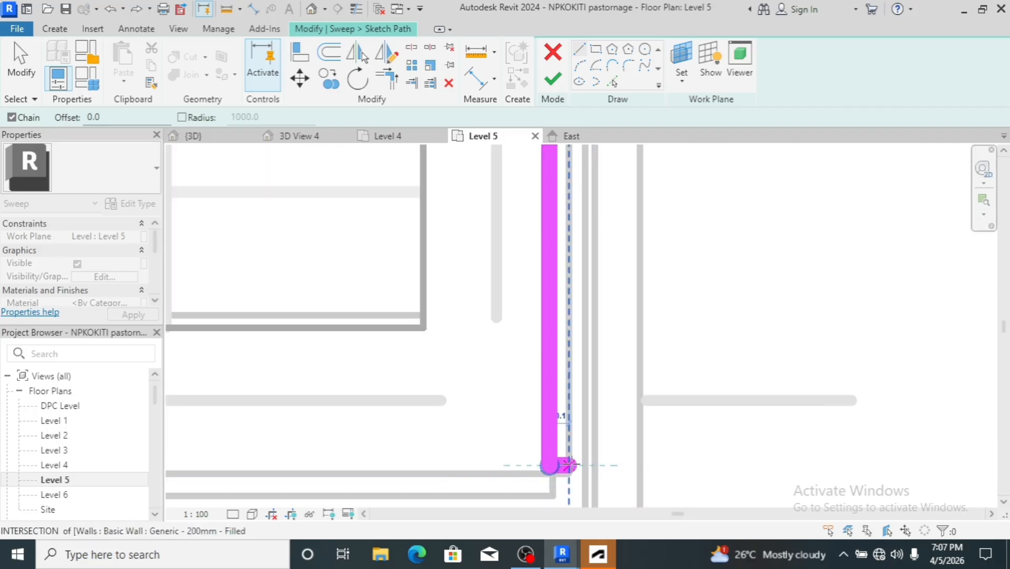
Continue the path about 2420 mm across the projection's front wall and back along its side wall at grid C to the inner corner
scroll(601, 465, down, 5)
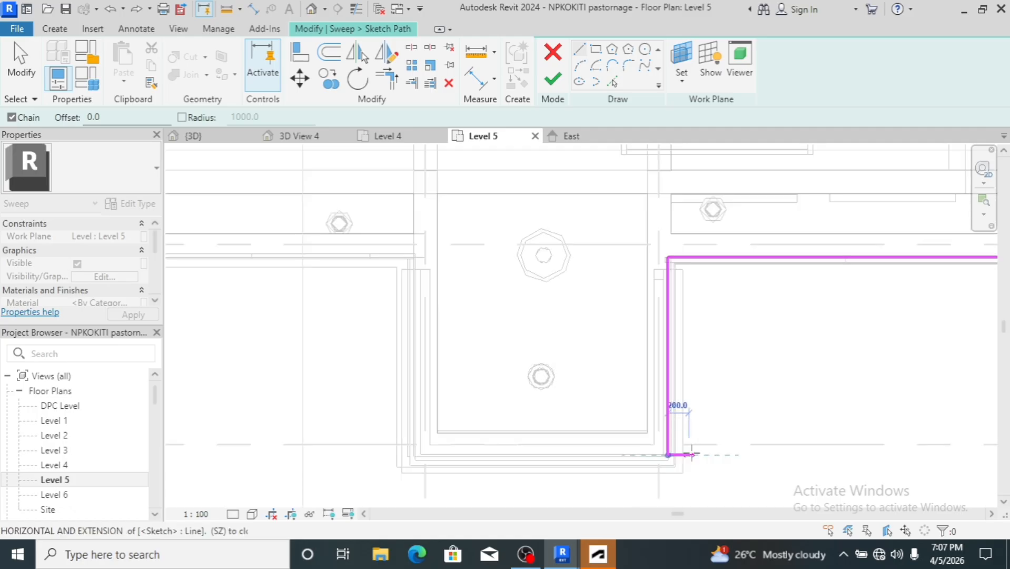
scroll(451, 454, up, 5)
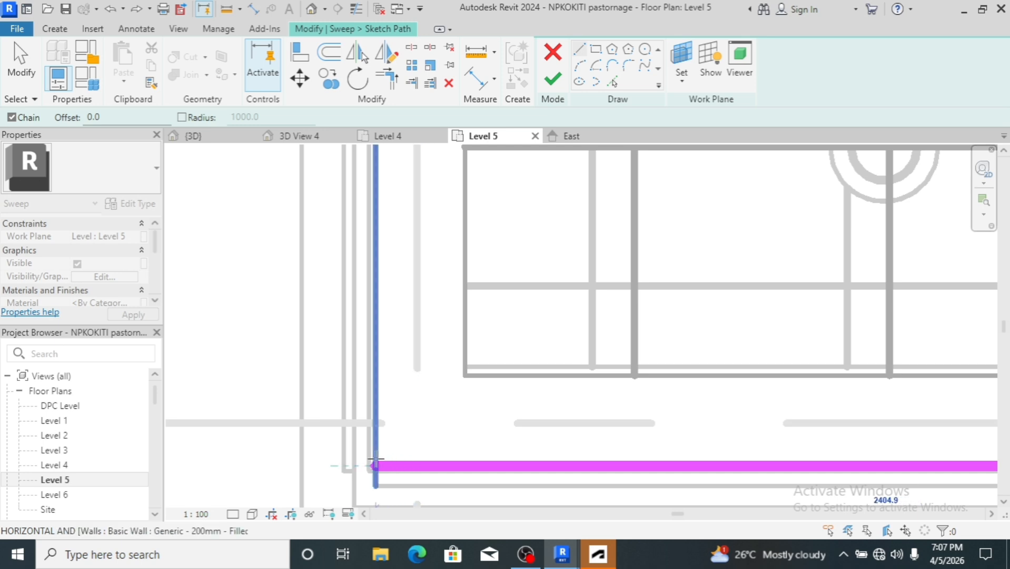
click(369, 466)
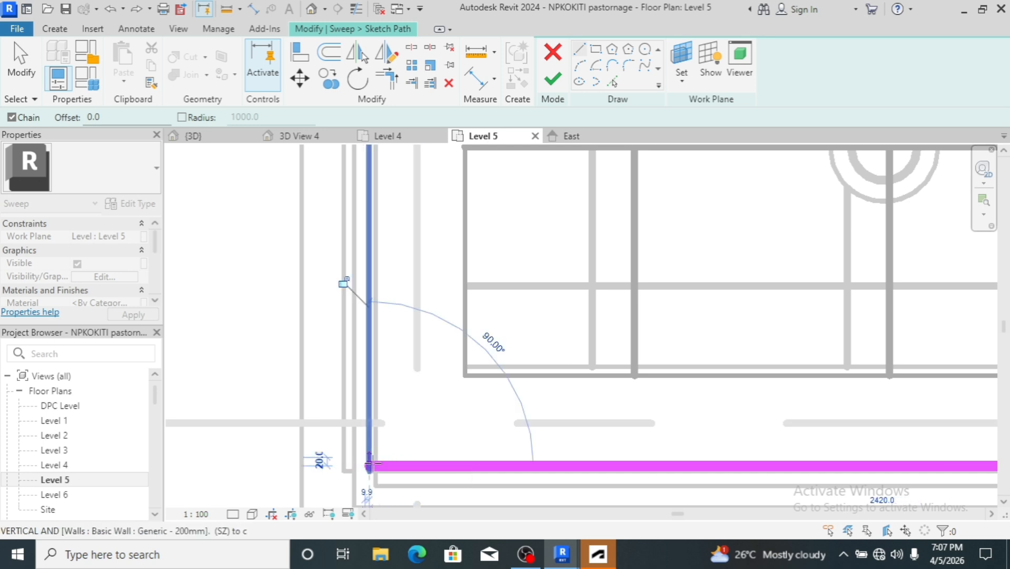
scroll(370, 466, down, 4)
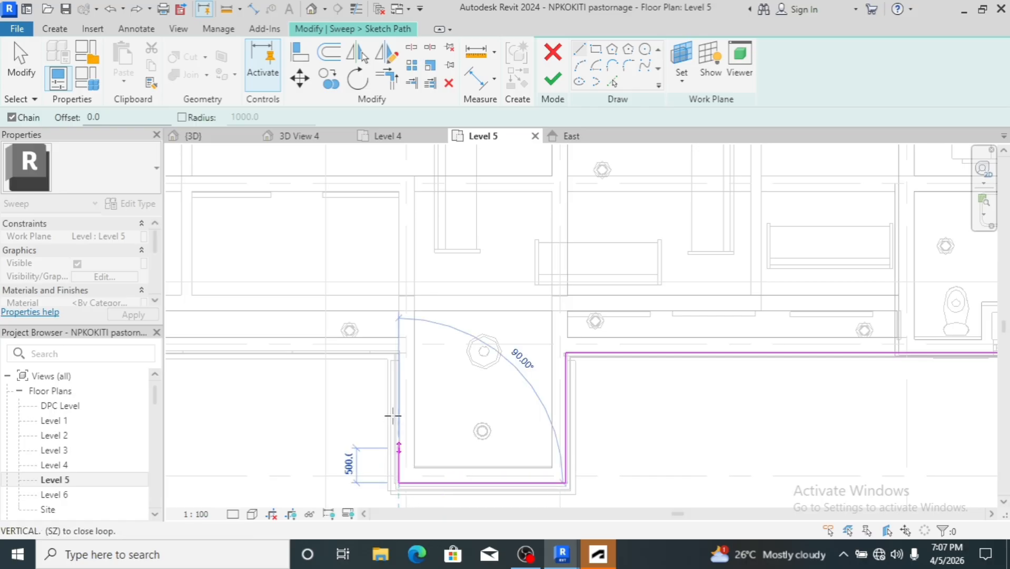
scroll(399, 357, up, 5)
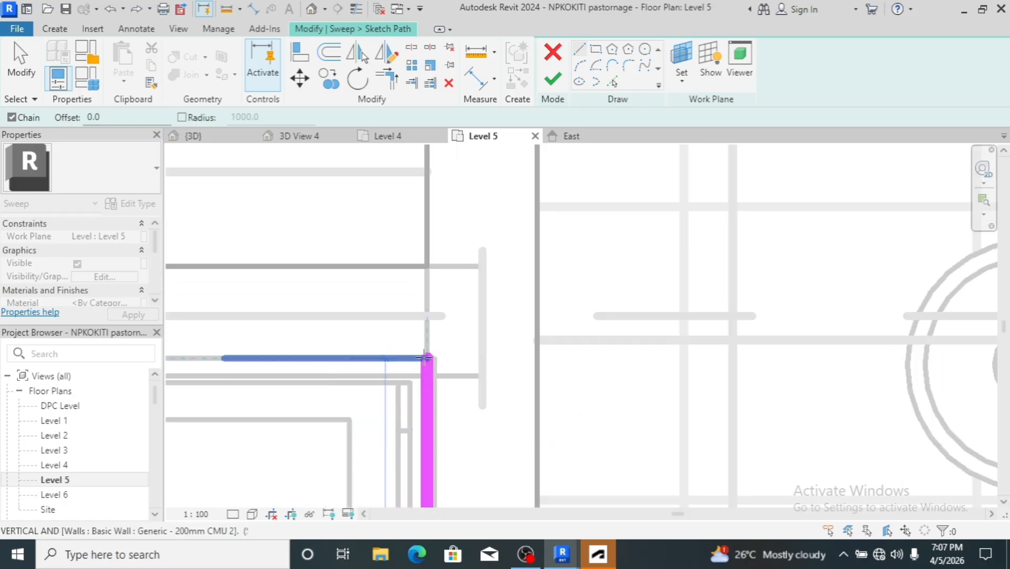
click(428, 358)
Continue the path along the front wall from grid C to the building's front corner near grid A
scroll(526, 368, down, 6)
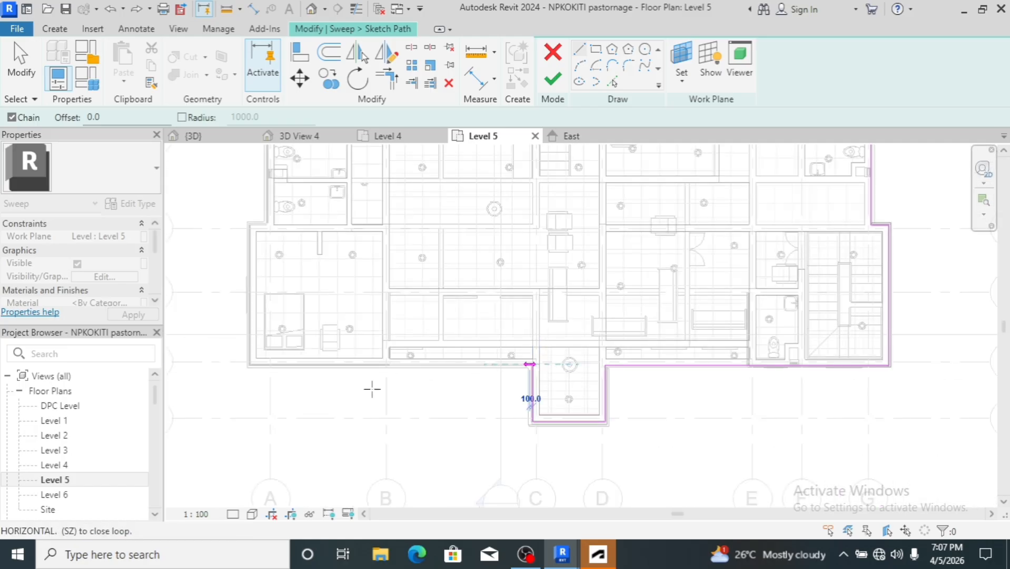
scroll(248, 372, up, 5)
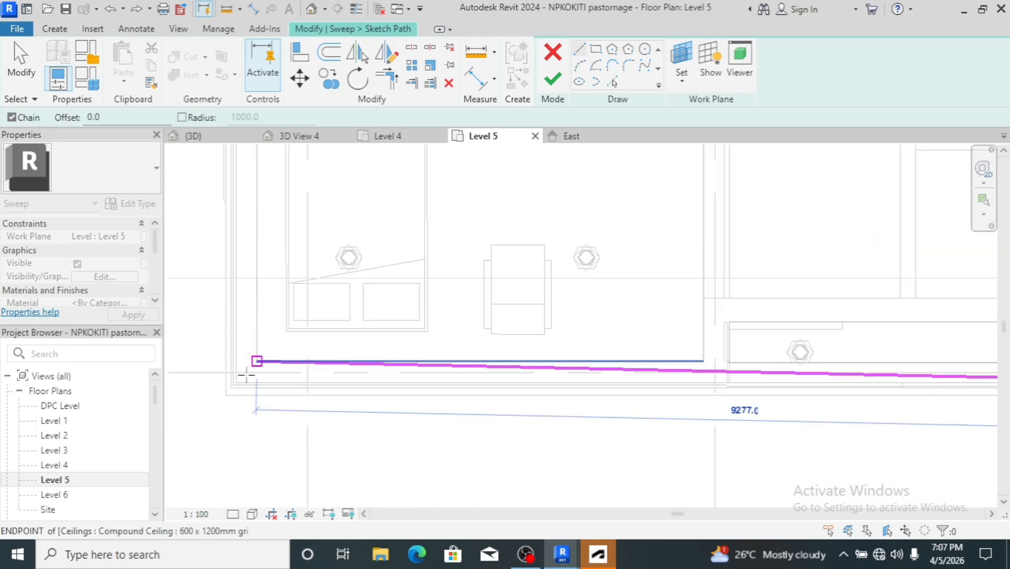
scroll(246, 375, up, 4)
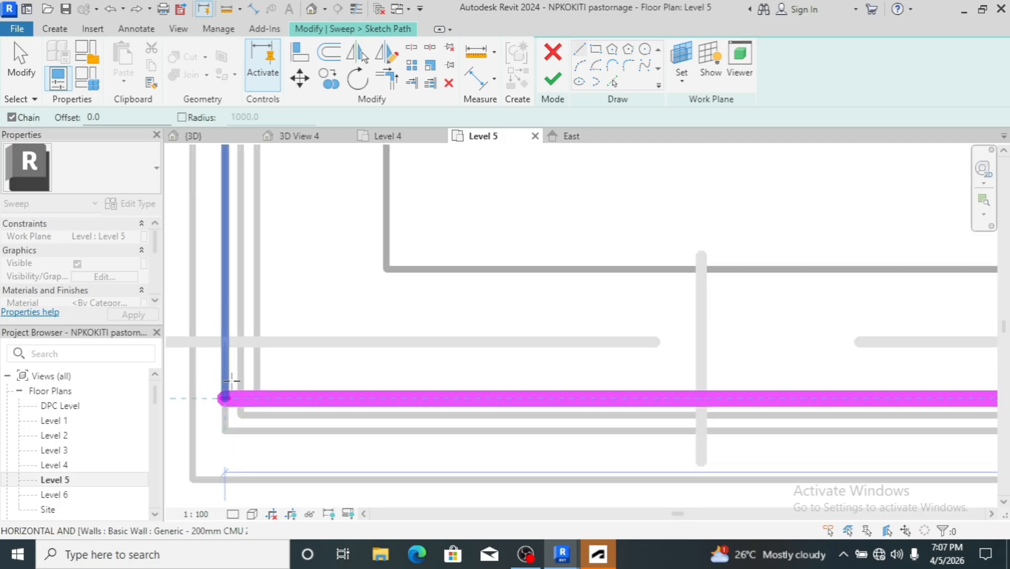
click(258, 395)
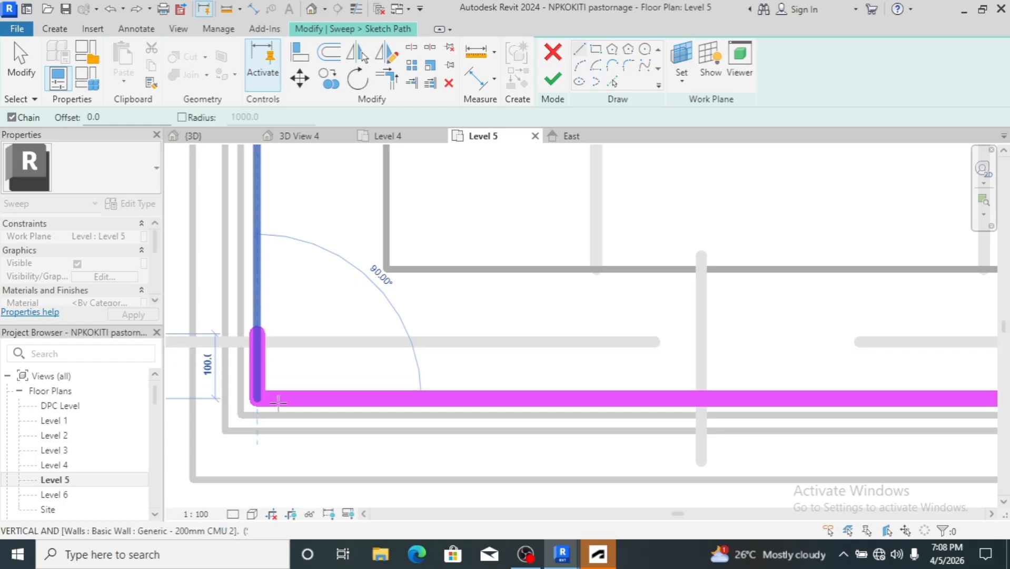
Continue the path along the bedroom's exterior side wall to grid 4 and about 600 mm inward along the short wall jog
scroll(316, 481, down, 3)
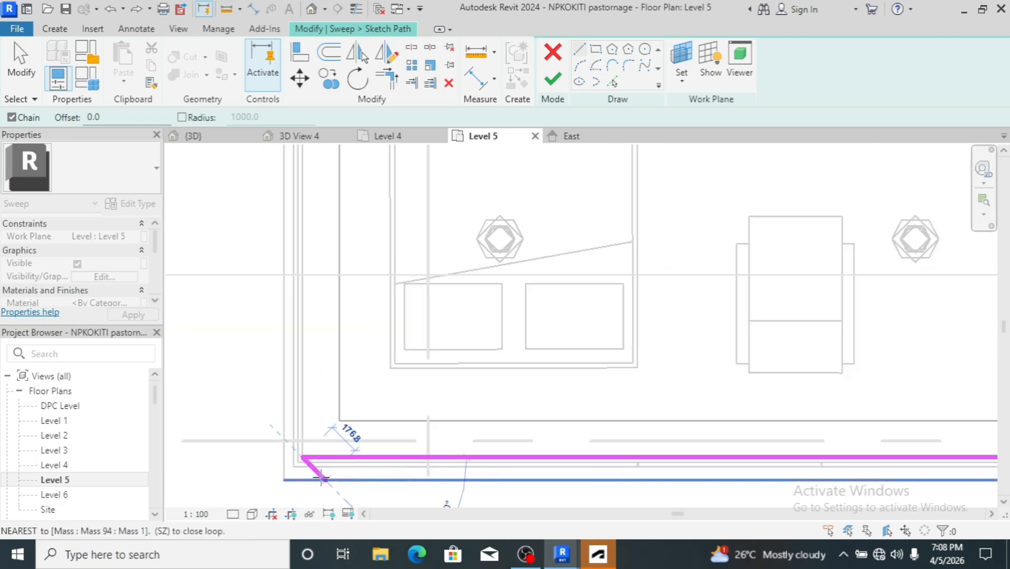
scroll(317, 469, down, 3)
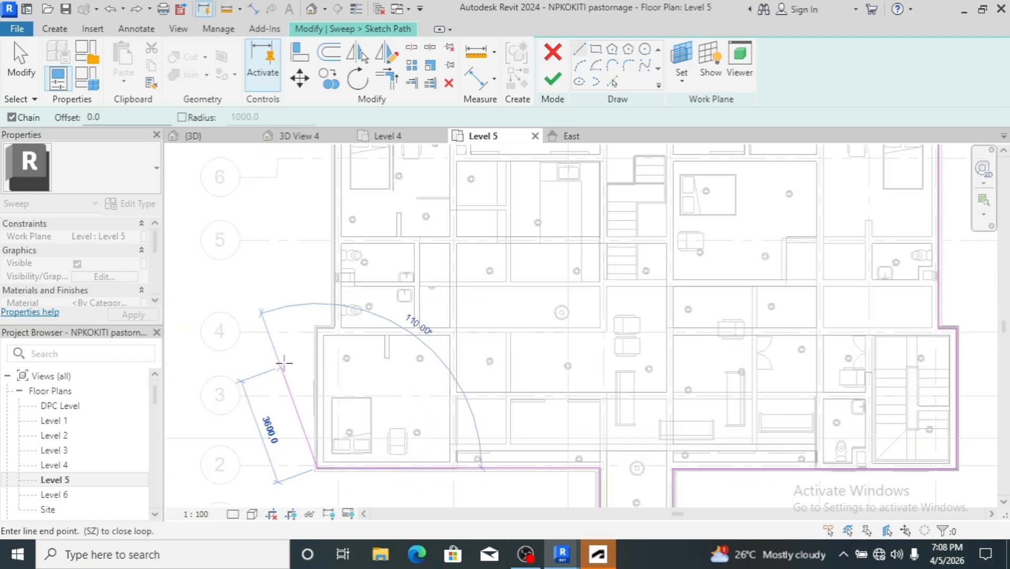
scroll(324, 332, up, 5)
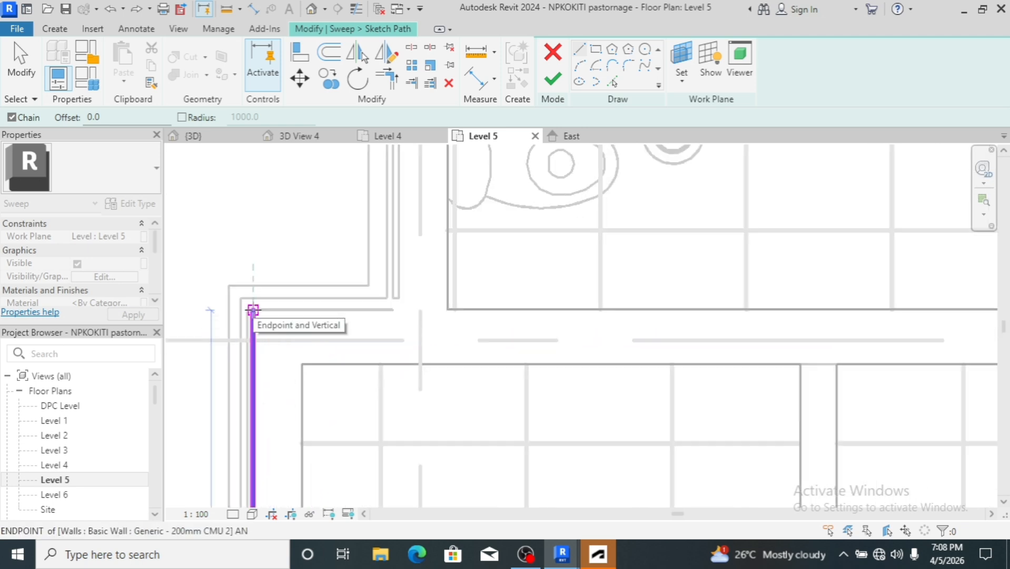
click(392, 310)
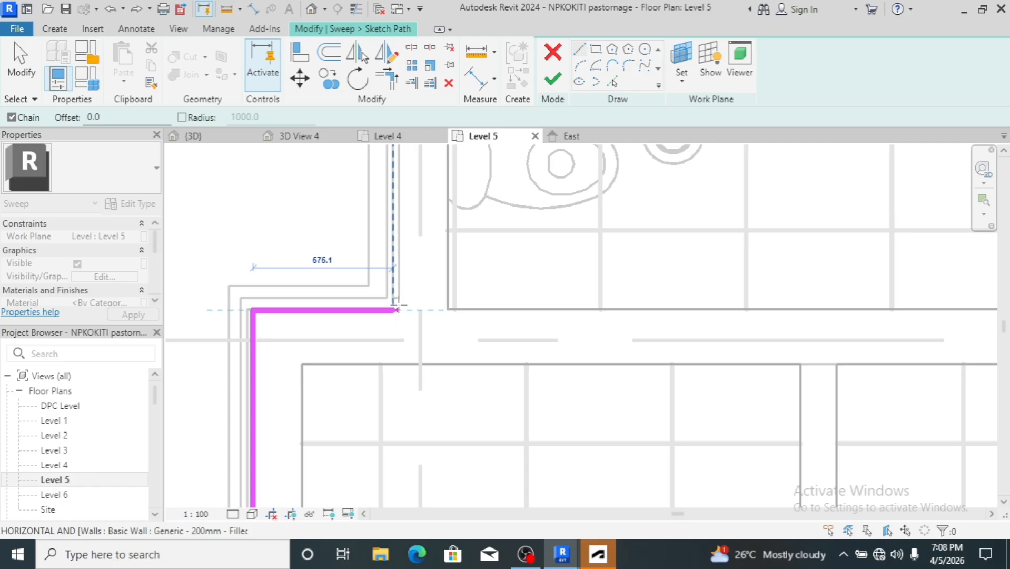
click(402, 309)
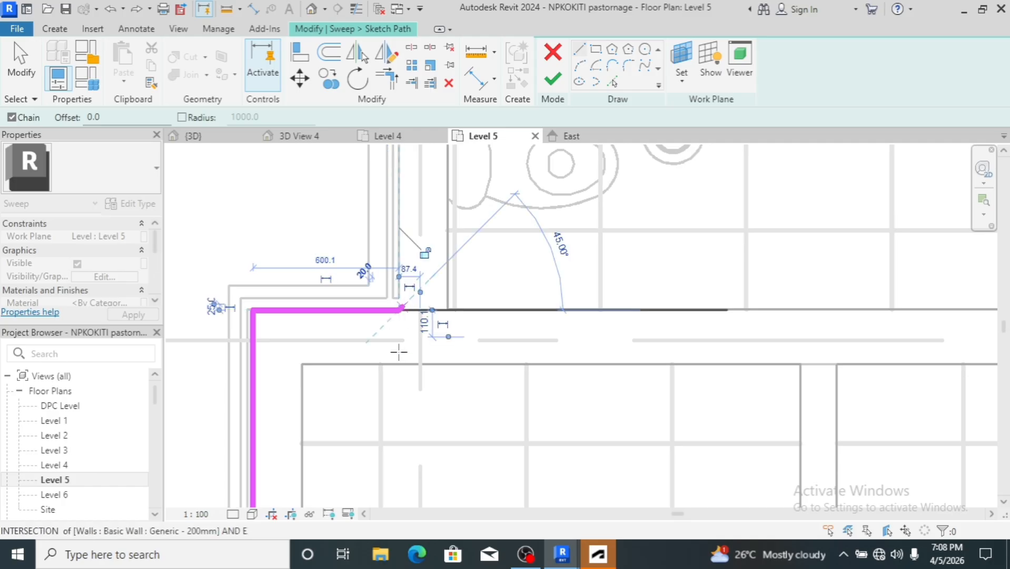
Close the path loop along the exterior side wall at grid A, ending at the rear corner near grid 7
scroll(410, 427, down, 6)
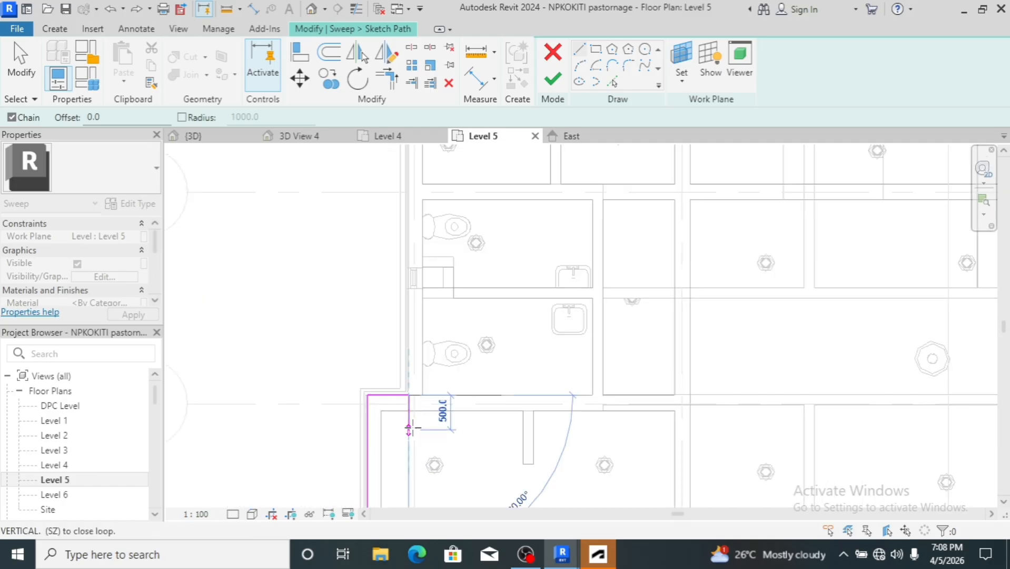
scroll(409, 426, down, 3)
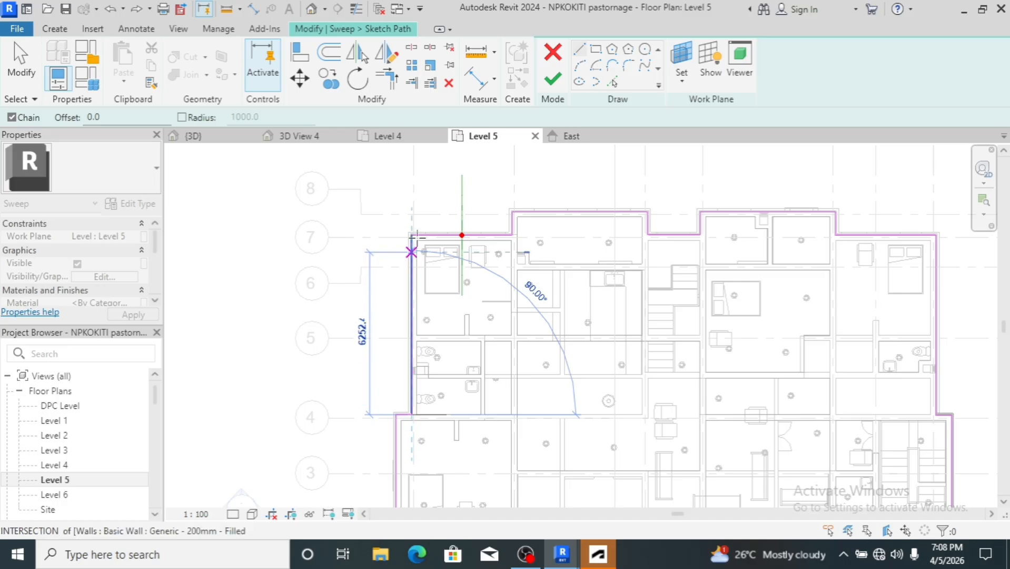
scroll(411, 232, up, 6)
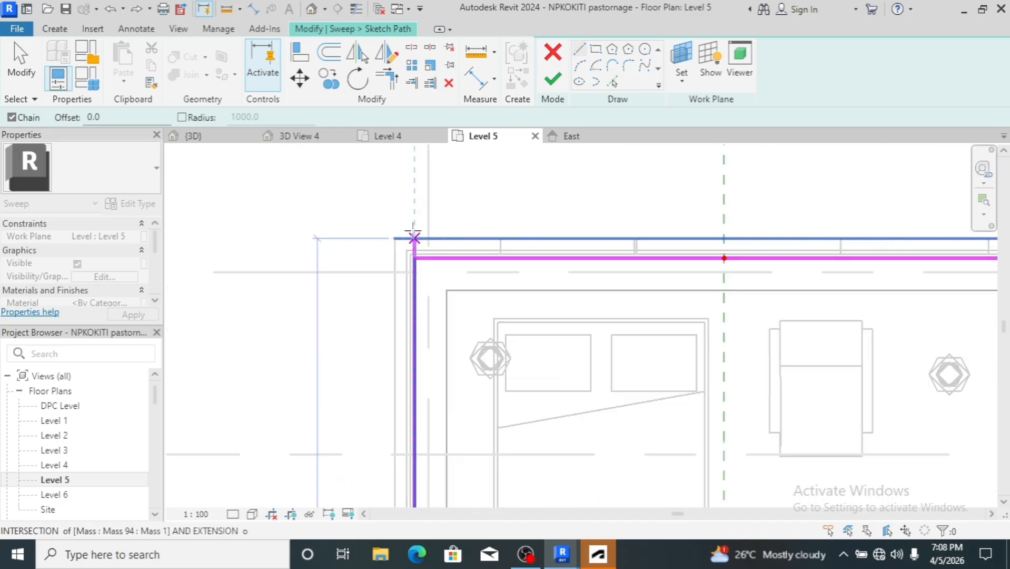
click(414, 259)
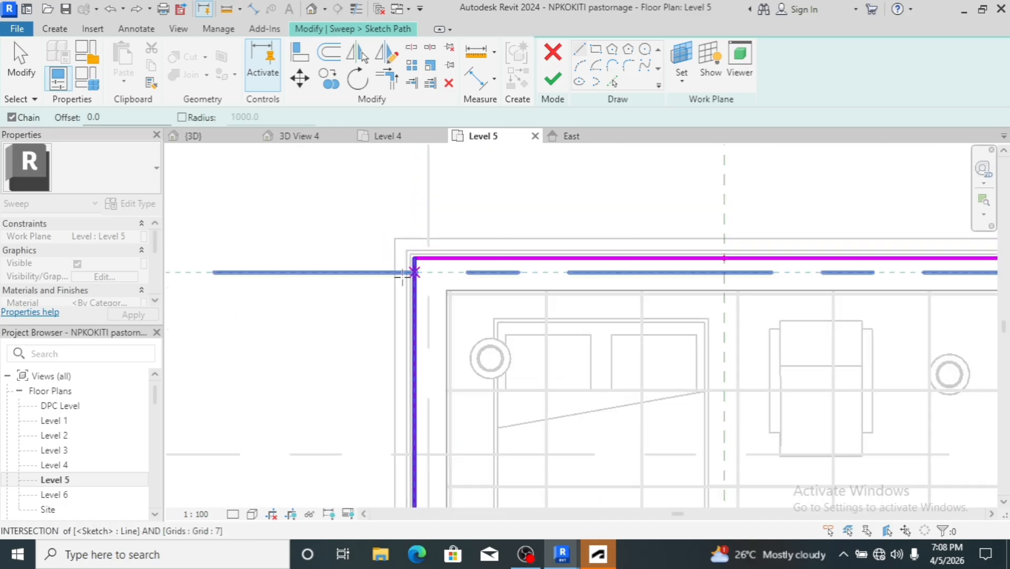
Finish the closed sweep path and open its profile for editing in the East elevation
scroll(356, 260, down, 2)
scroll(356, 260, down, 3)
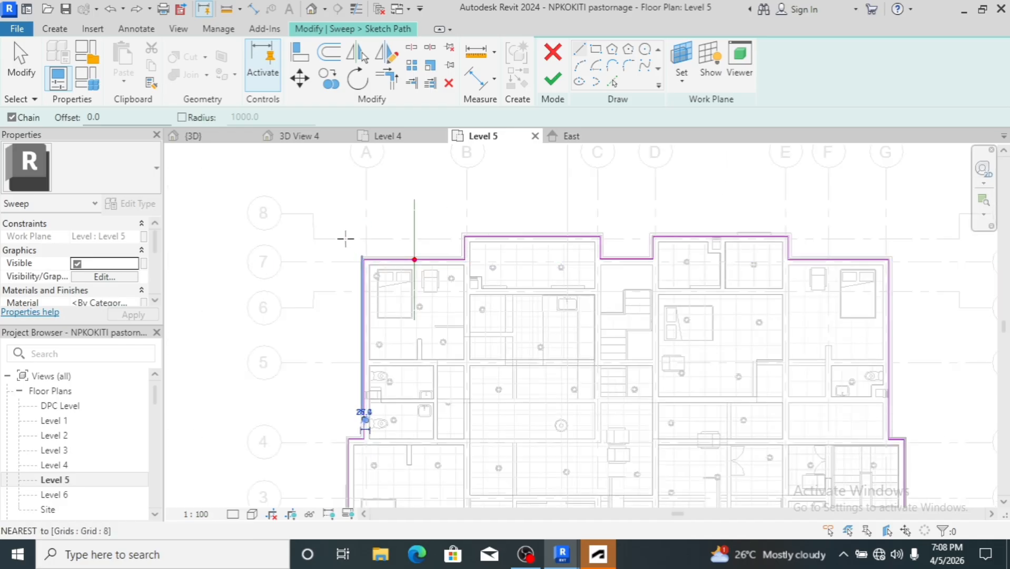
scroll(347, 237, down, 2)
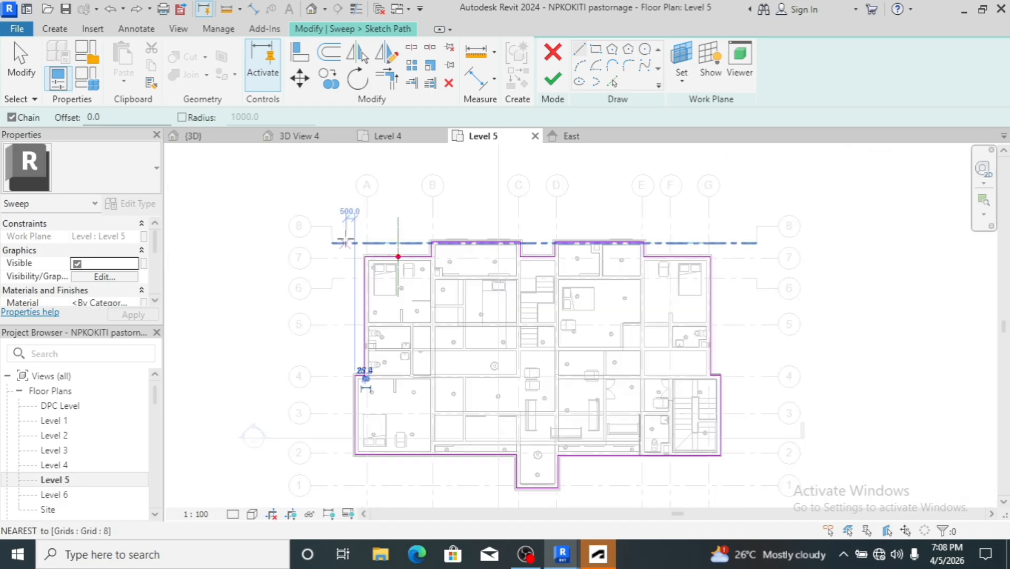
click(552, 82)
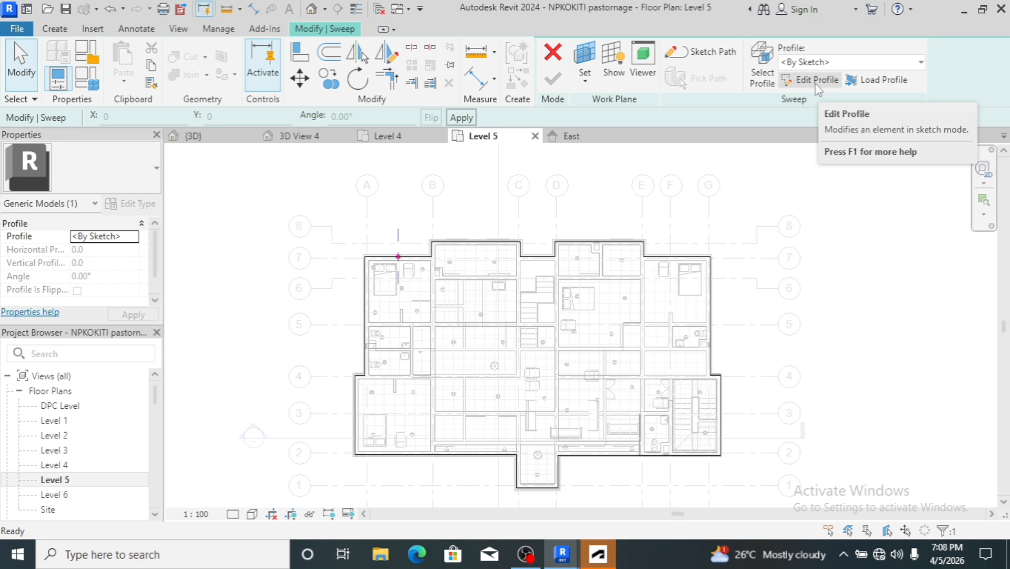
click(816, 82)
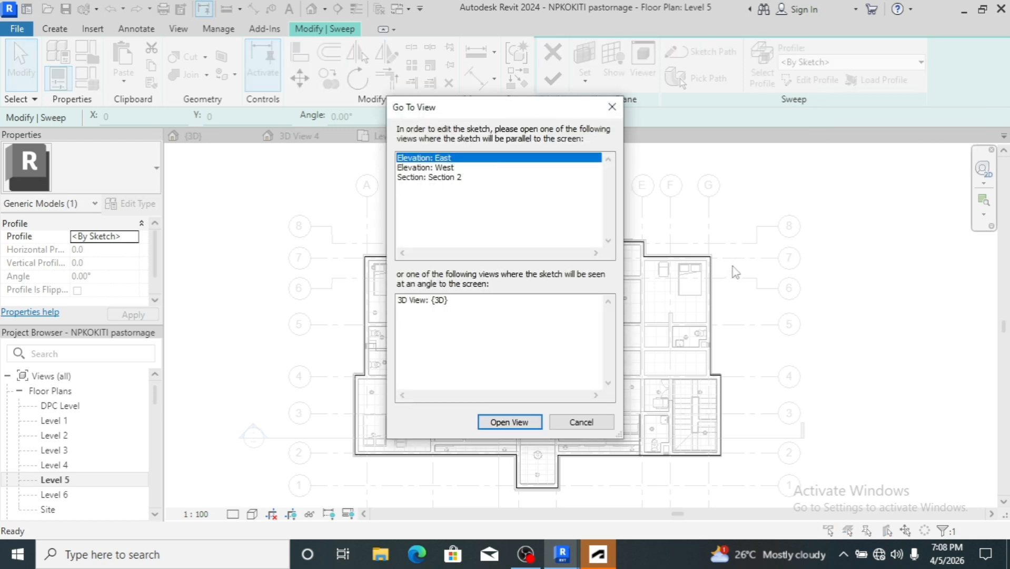
drag(481, 115, 754, 97)
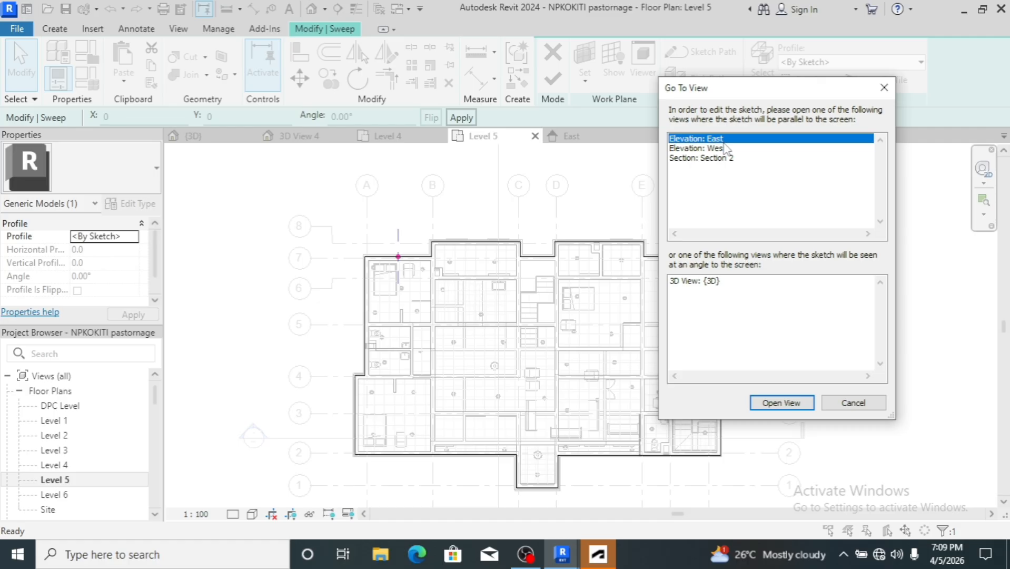
click(778, 403)
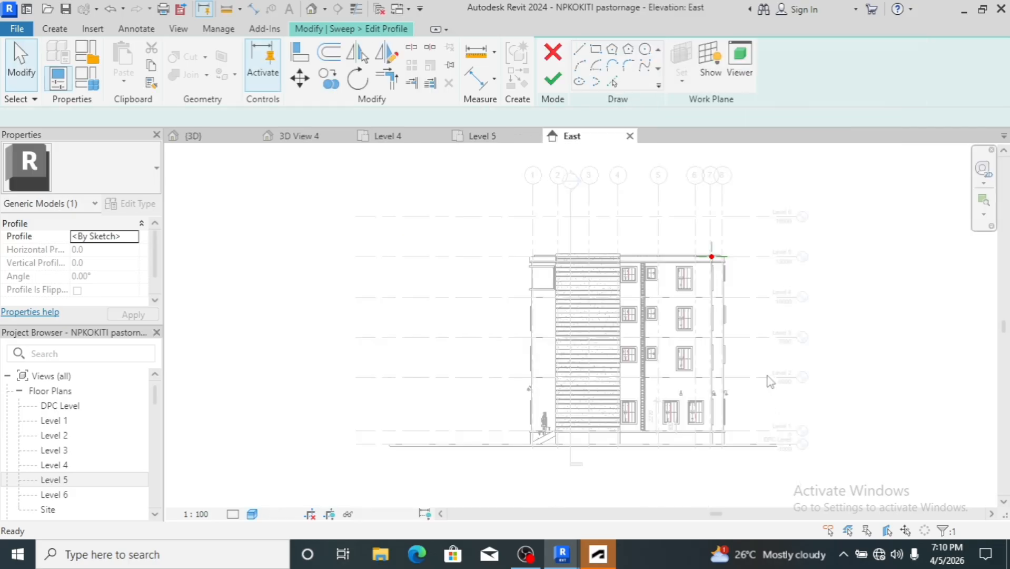
Sketch the profile's stepped underside from the path reference point: about 325 mm out, 60 mm up, 100 mm out, 56 mm up, 100 mm out
scroll(717, 257, up, 5)
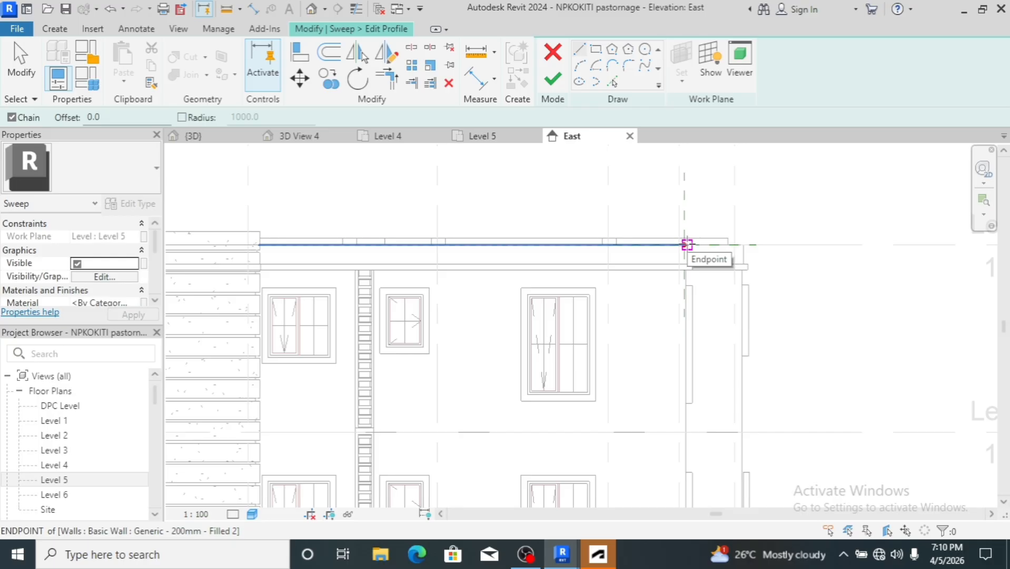
scroll(688, 245, up, 5)
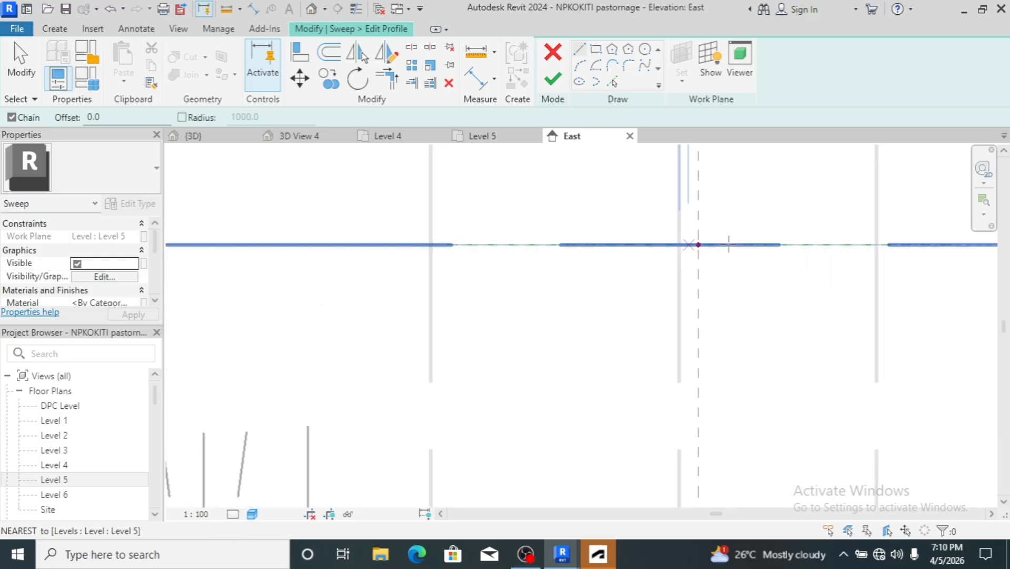
scroll(722, 249, up, 3)
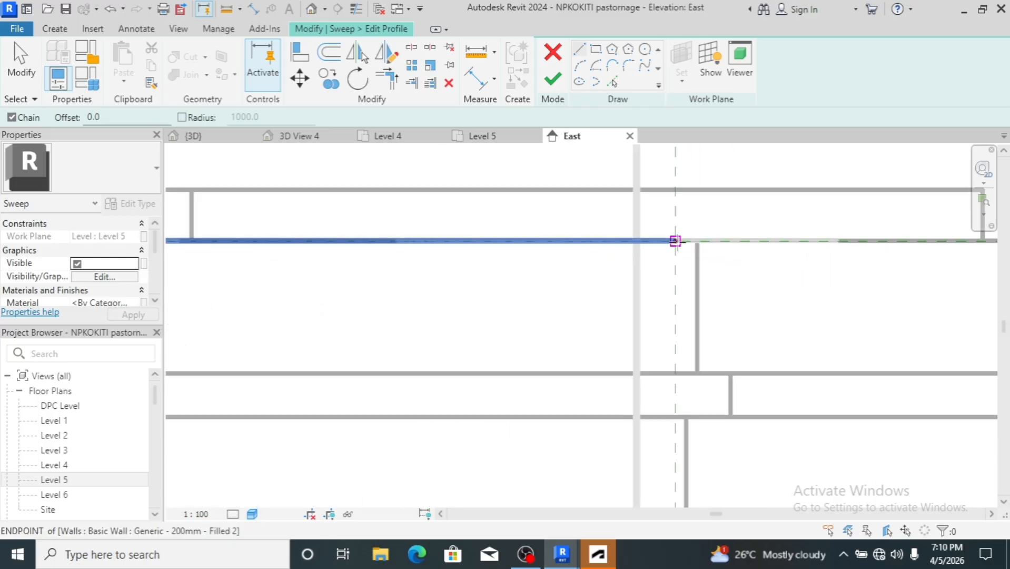
click(675, 241)
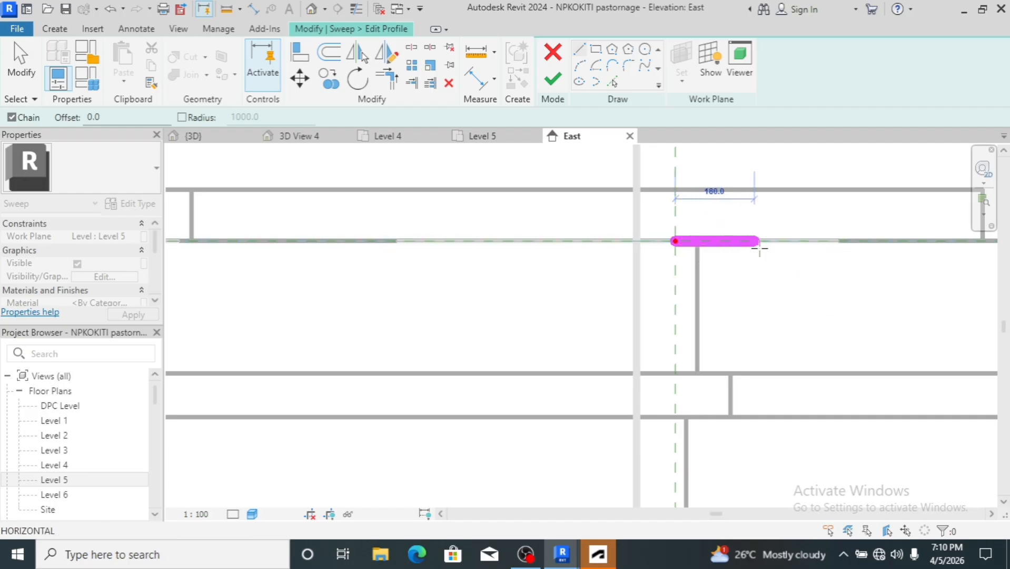
click(819, 241)
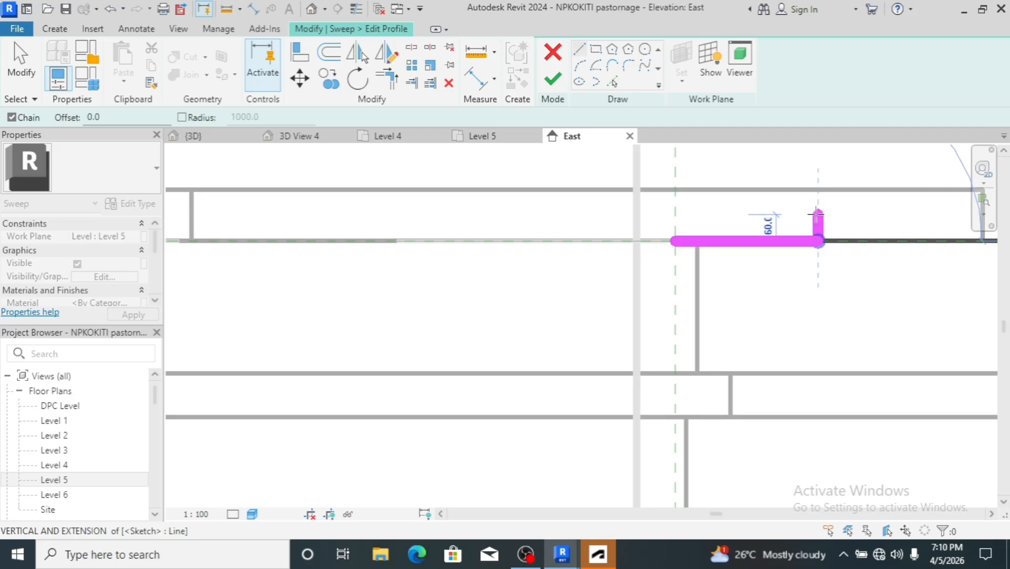
click(818, 213)
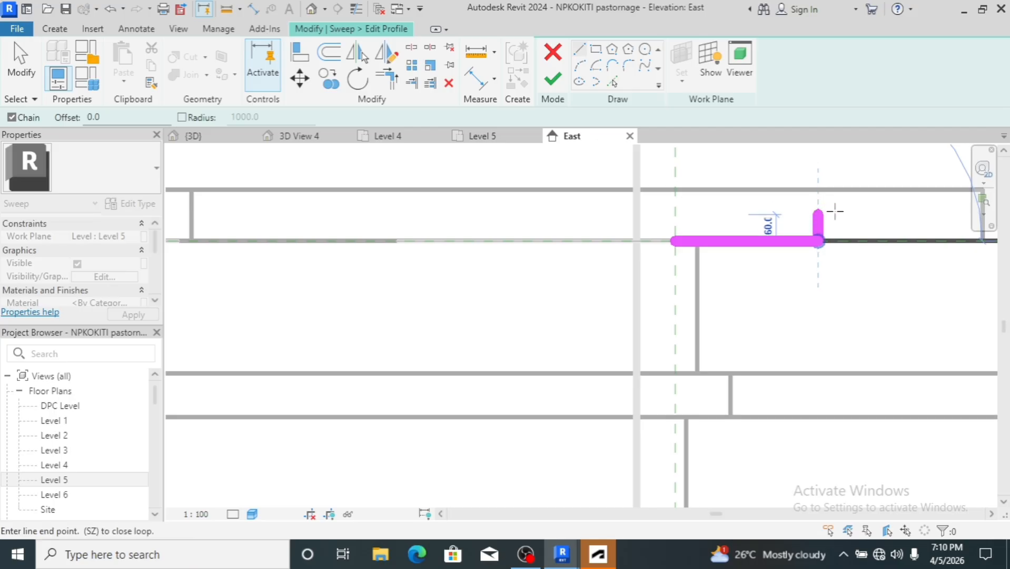
click(862, 214)
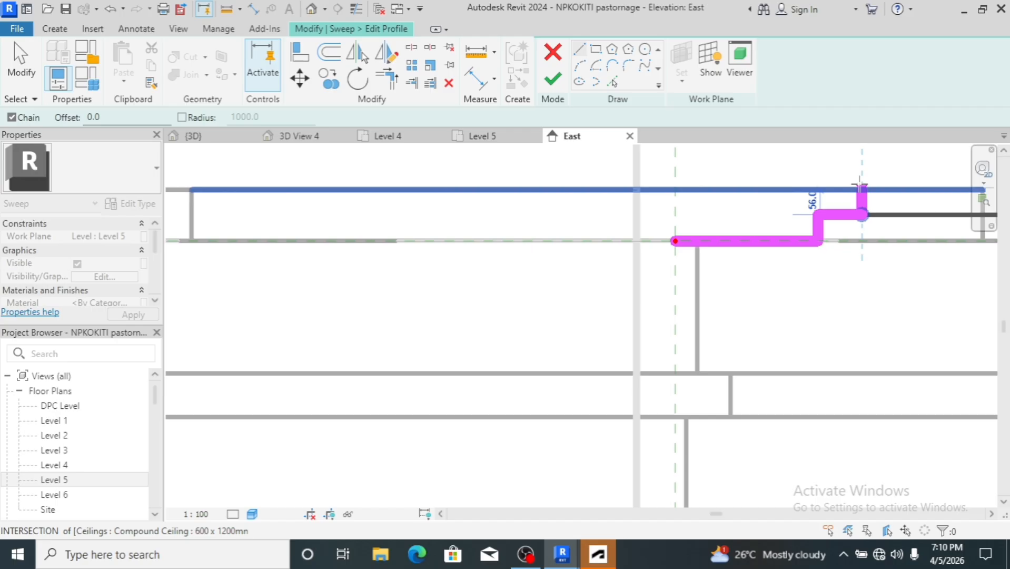
click(861, 187)
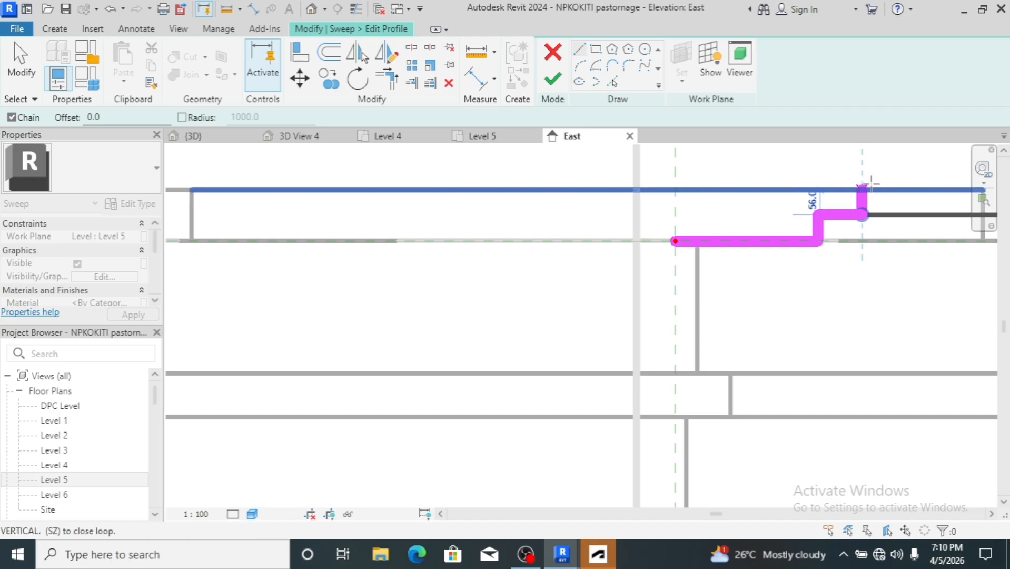
click(907, 188)
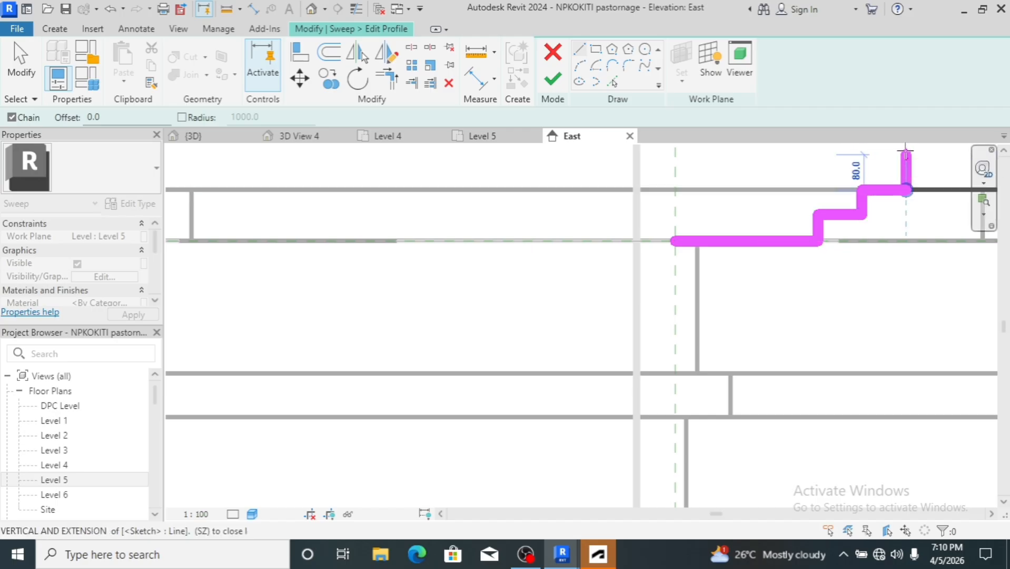
Close the profile with an outer edge about 80 mm high, a top edge about 525 mm long, and a vertical back edge to the start
click(907, 154)
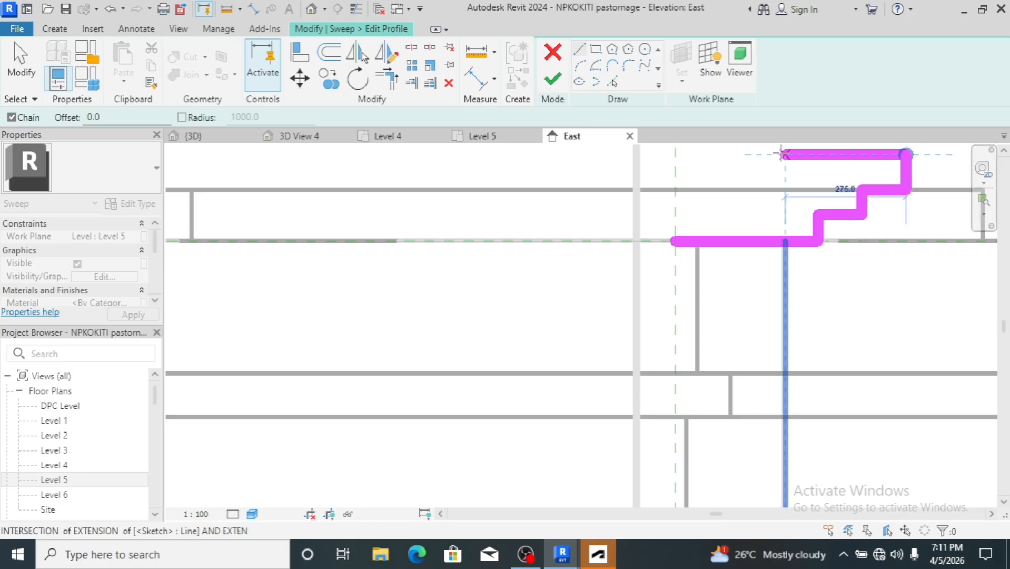
click(675, 154)
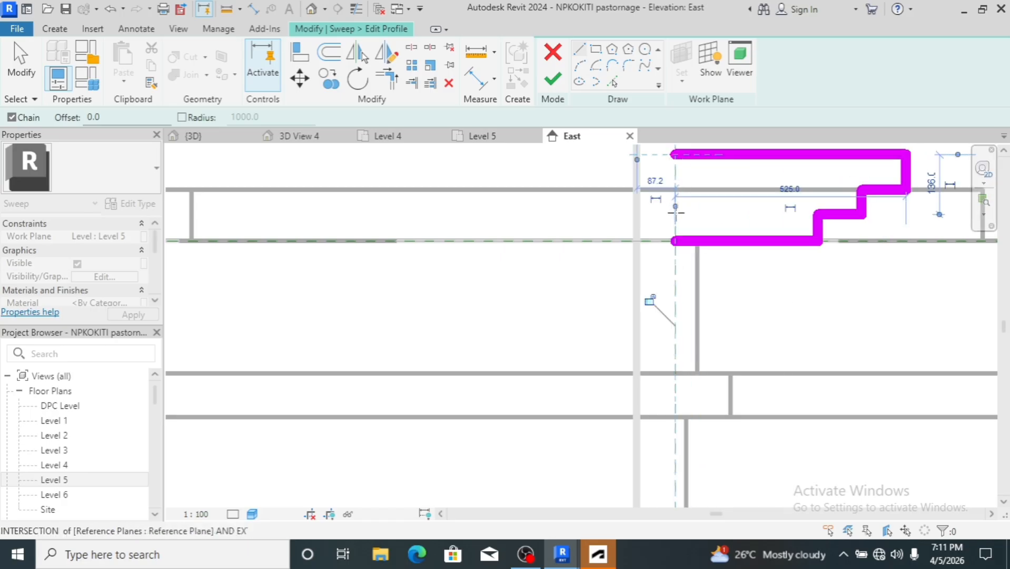
click(675, 240)
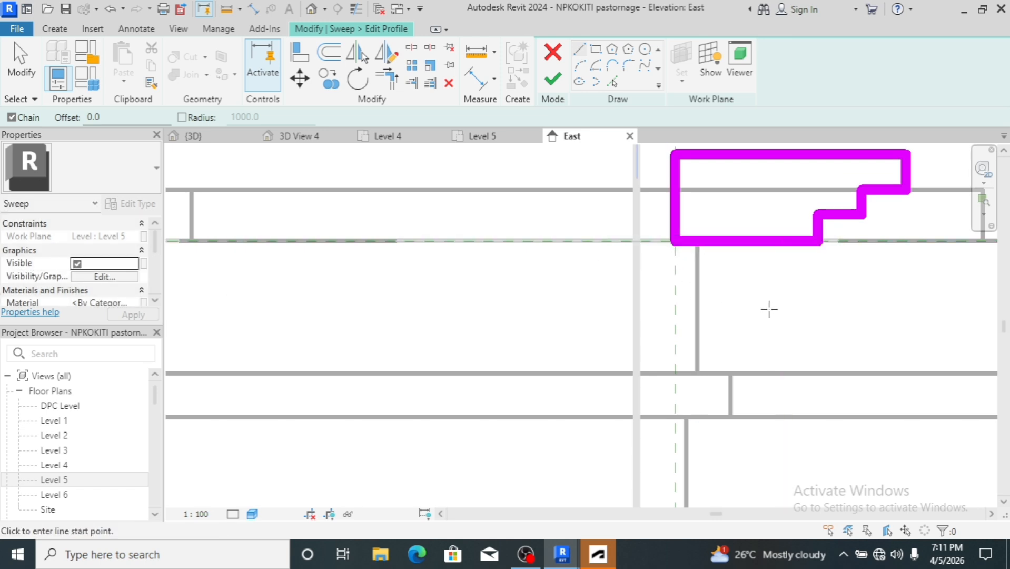
key(Escape)
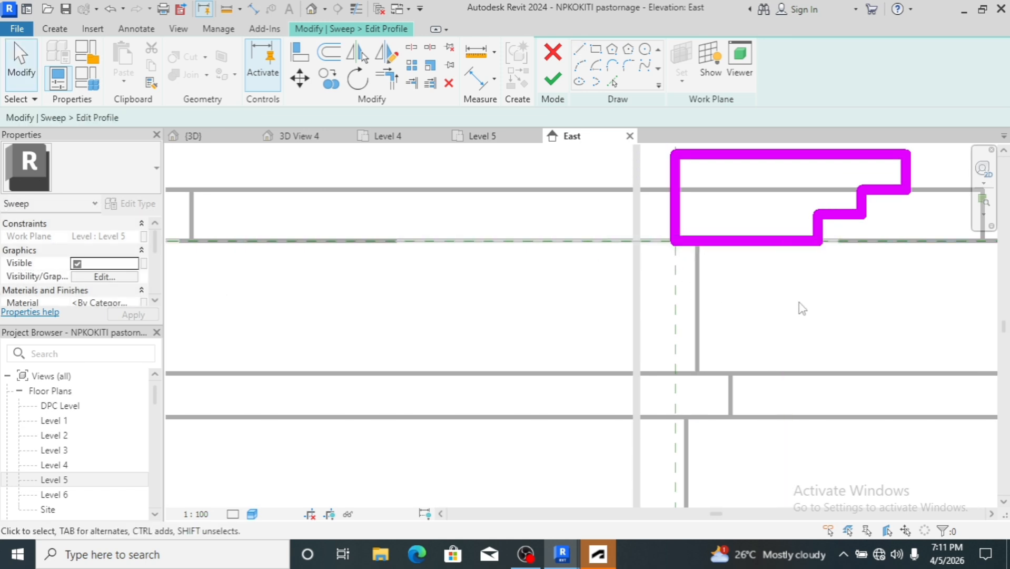
Set the lowest step's riser 300 mm from the vertical reference plane
click(821, 232)
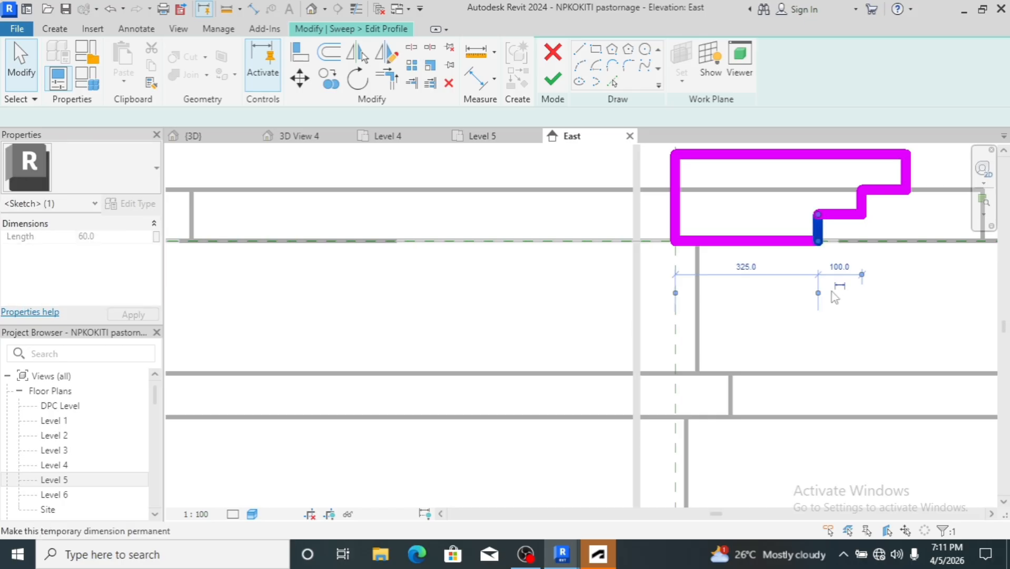
click(745, 269)
text(300)
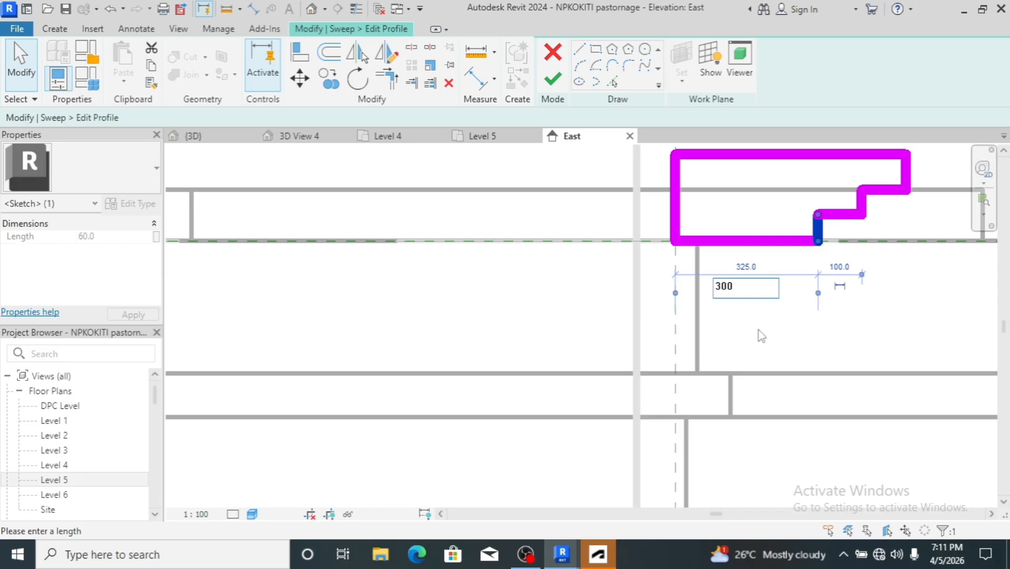
key(Return)
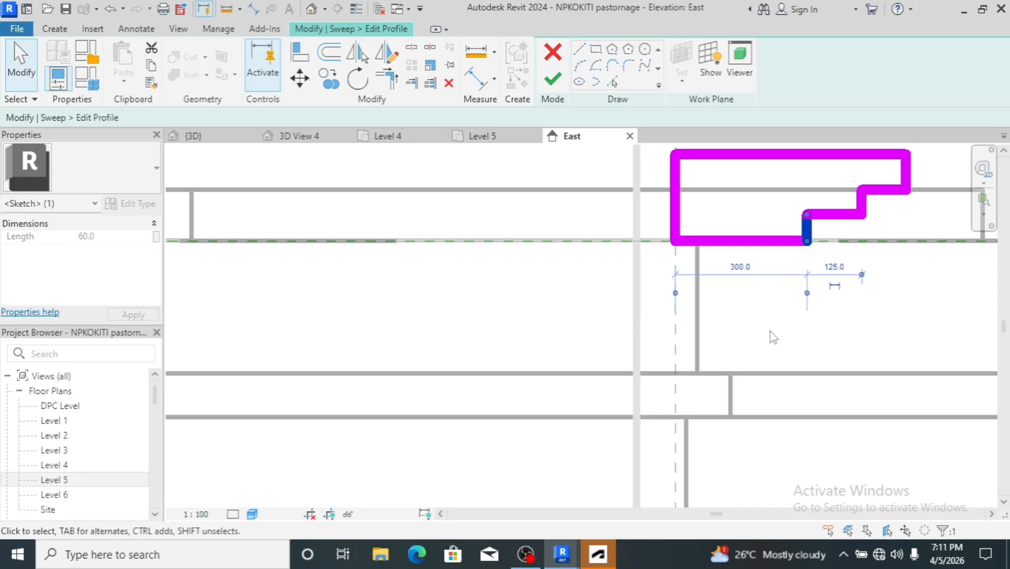
Set the vertical distance between the profile's lower and upper step ledges to 36 mm
click(831, 216)
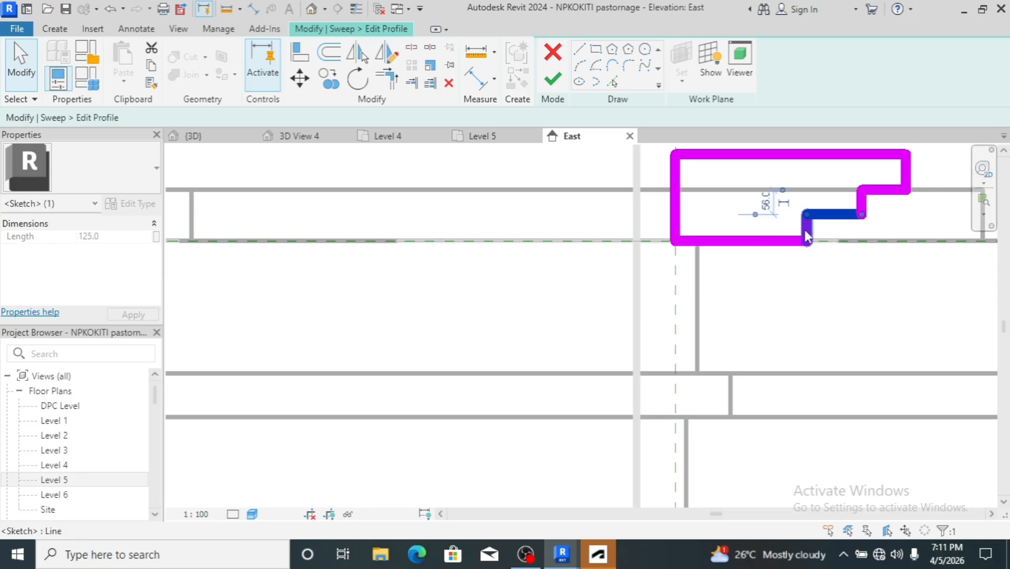
scroll(814, 237, up, 2)
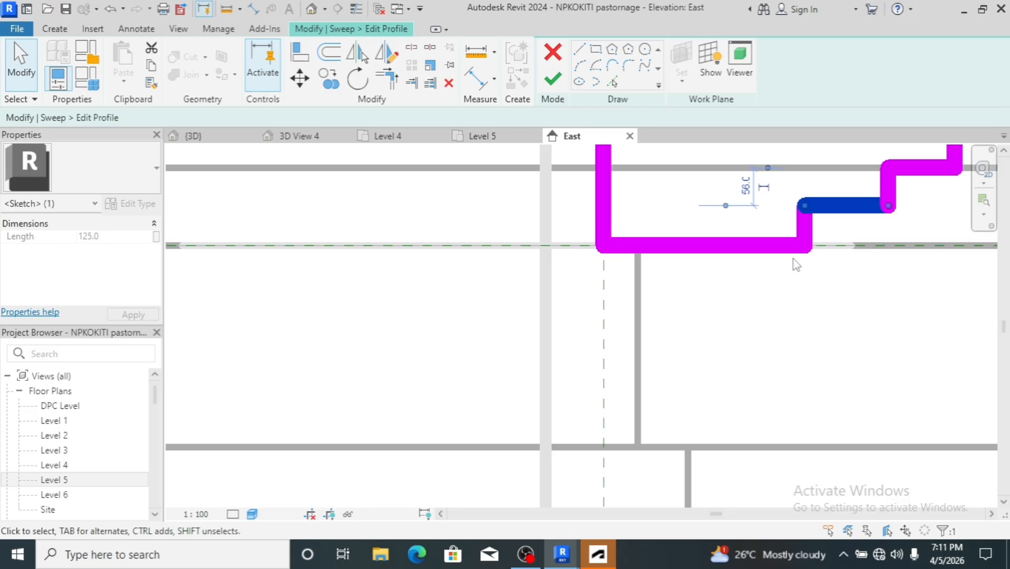
scroll(785, 262, down, 1)
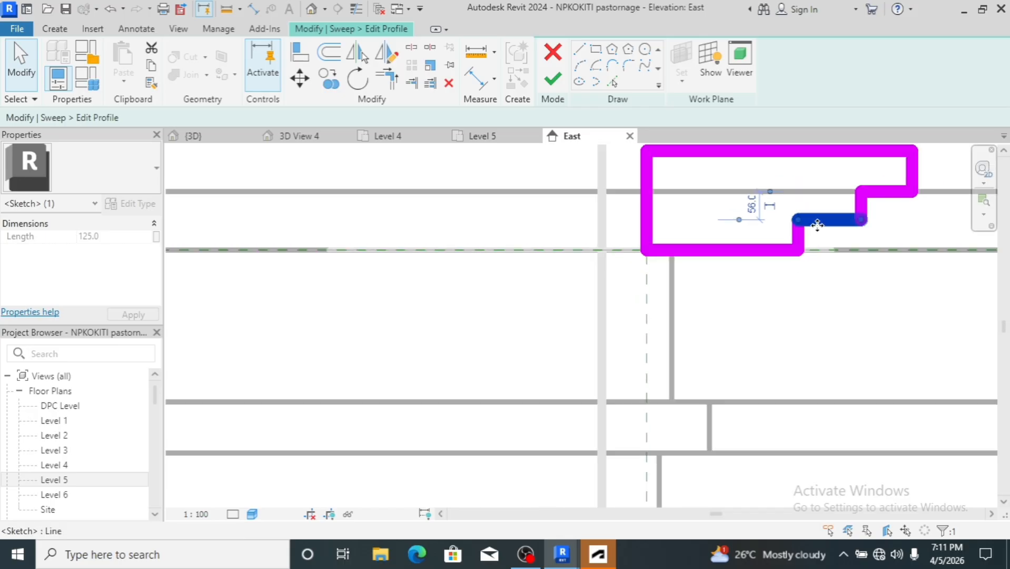
click(778, 253)
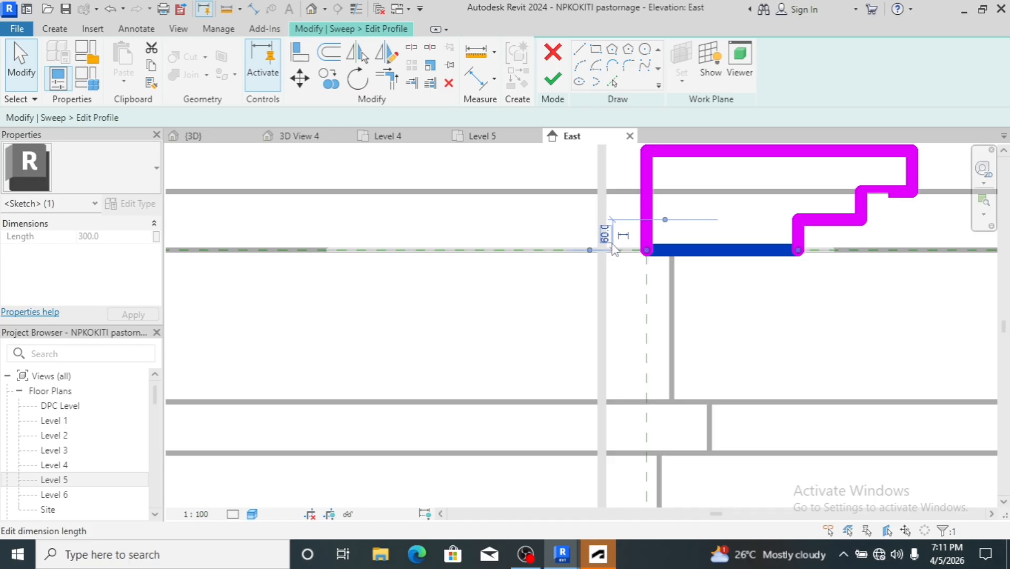
scroll(609, 242, up, 2)
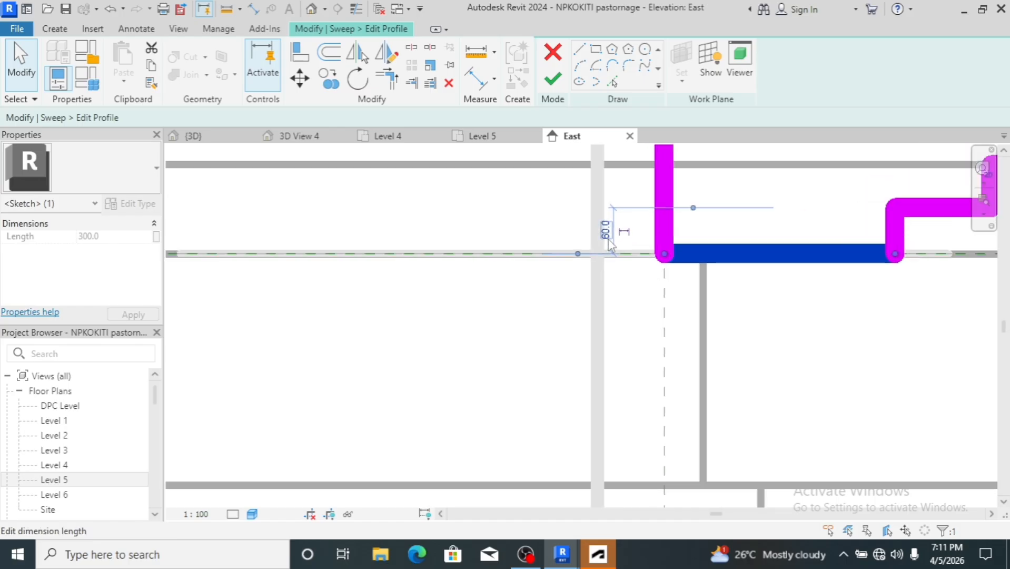
scroll(609, 242, down, 2)
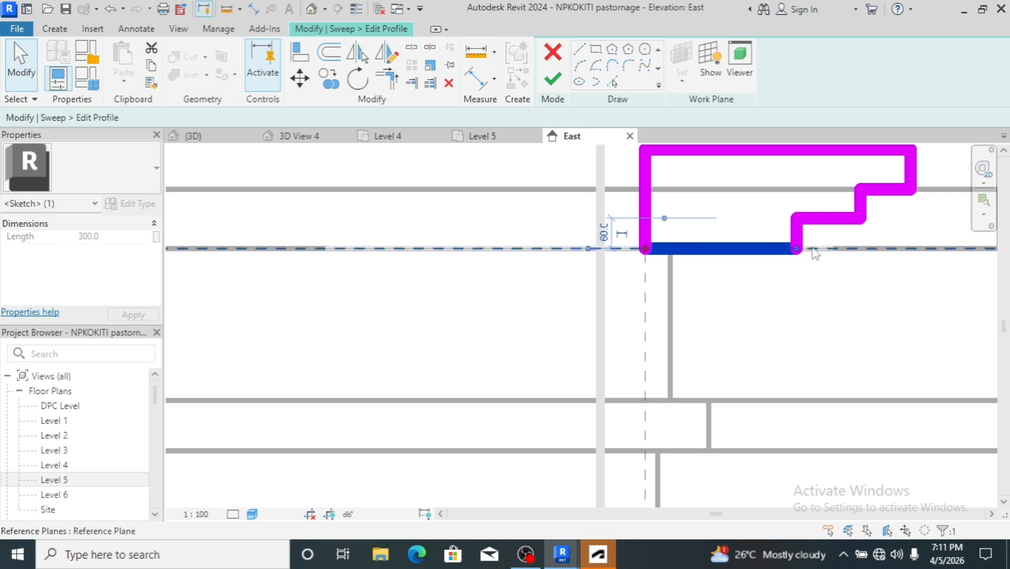
click(825, 218)
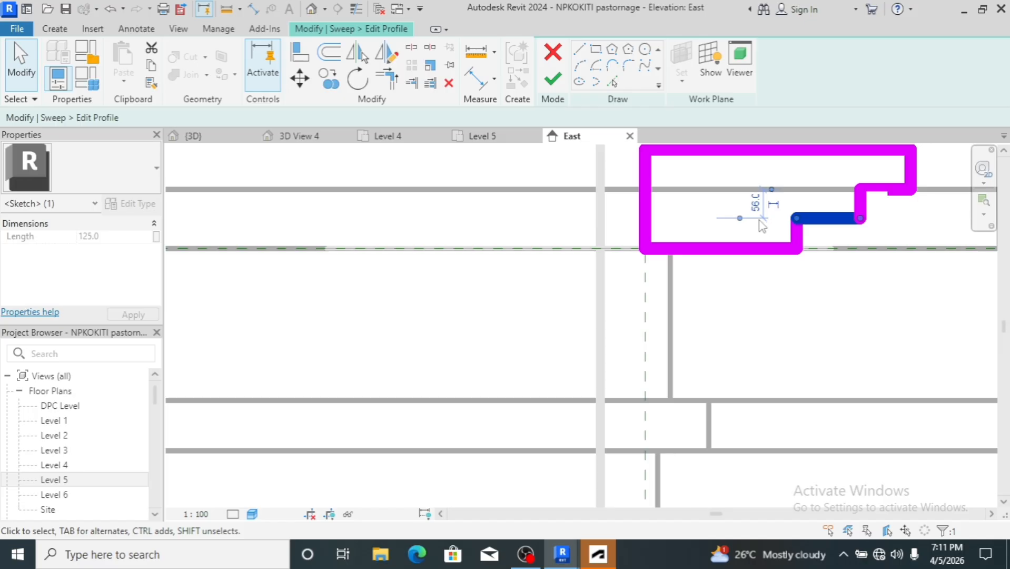
scroll(763, 224, up, 2)
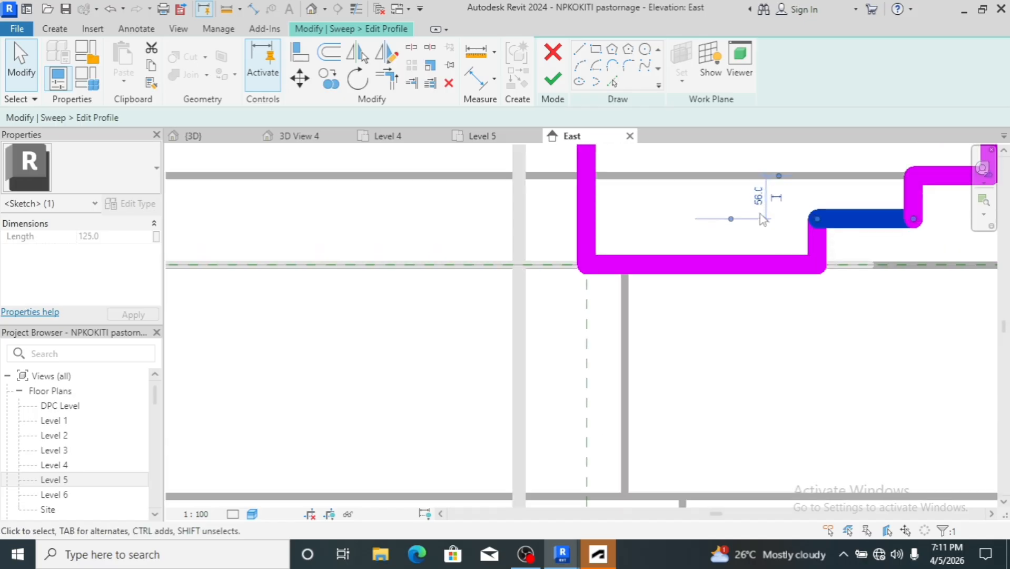
scroll(765, 216, up, 2)
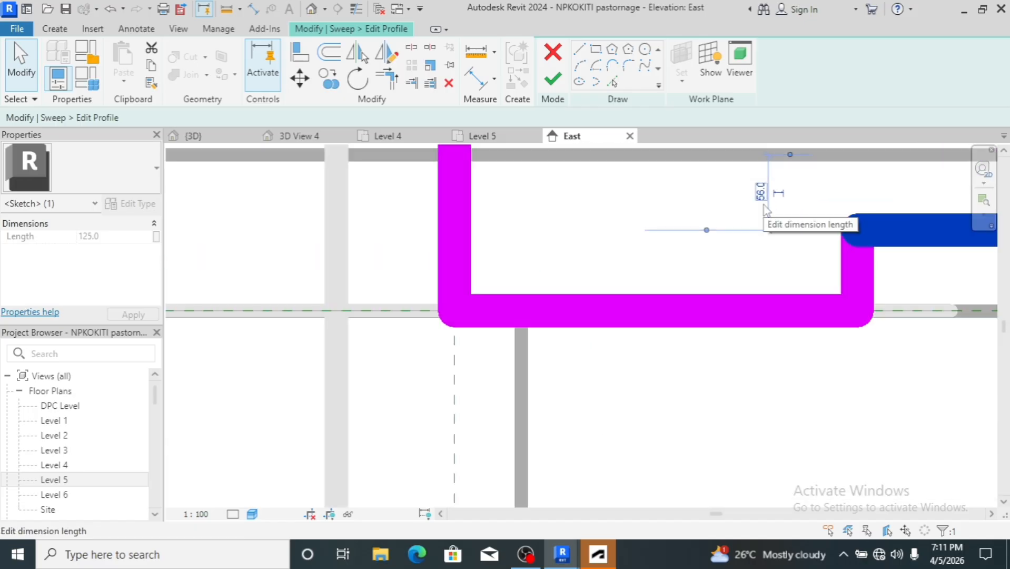
scroll(764, 213, down, 3)
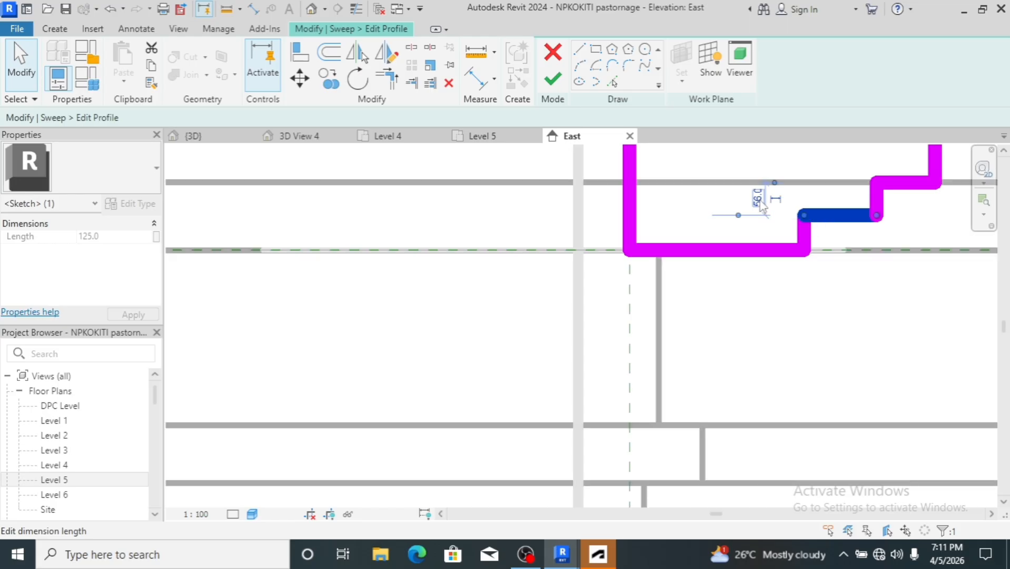
click(761, 200)
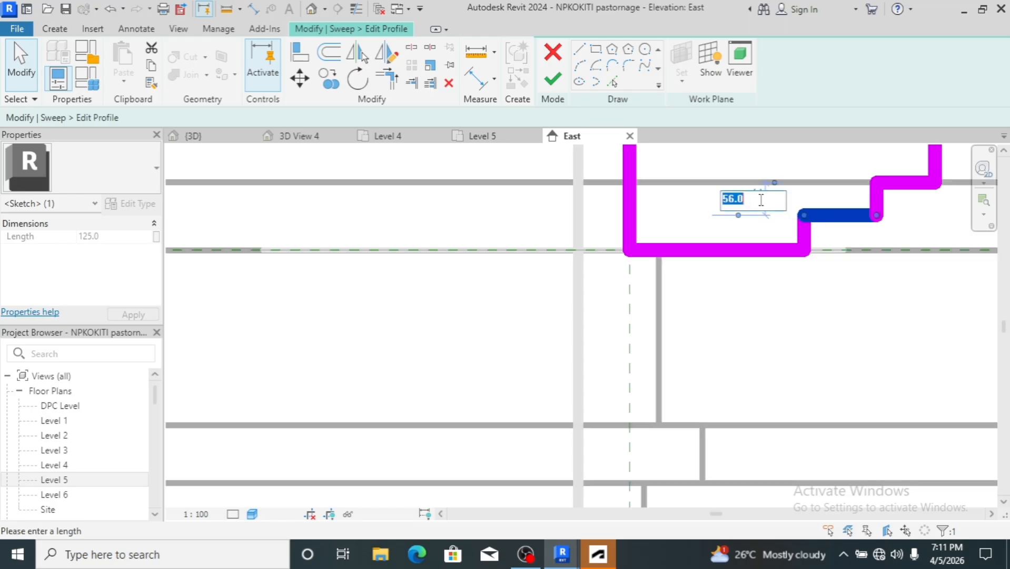
click(730, 202)
key(BackSpace)
text(3)
key(Return)
scroll(744, 314, down, 3)
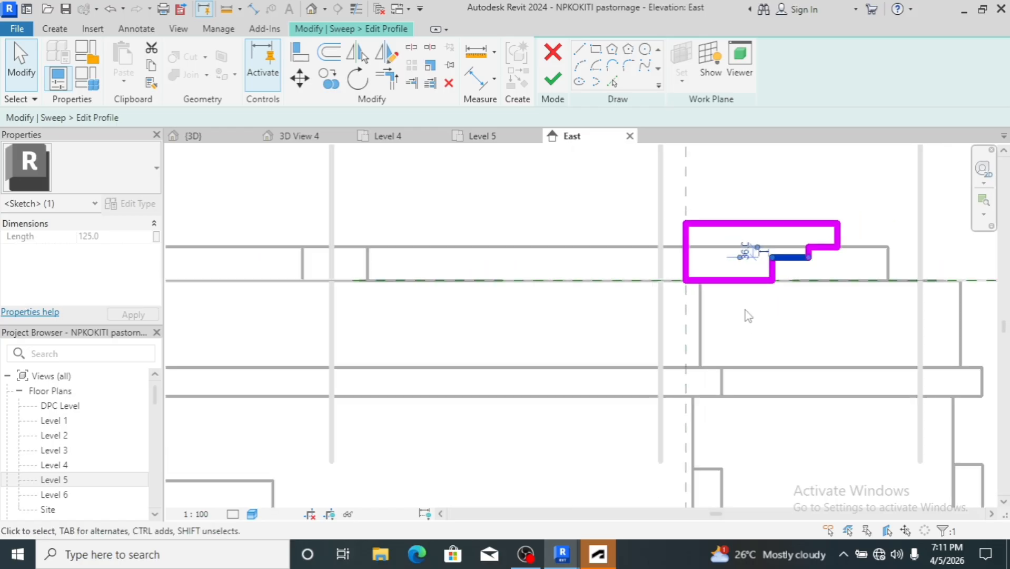
scroll(801, 265, up, 2)
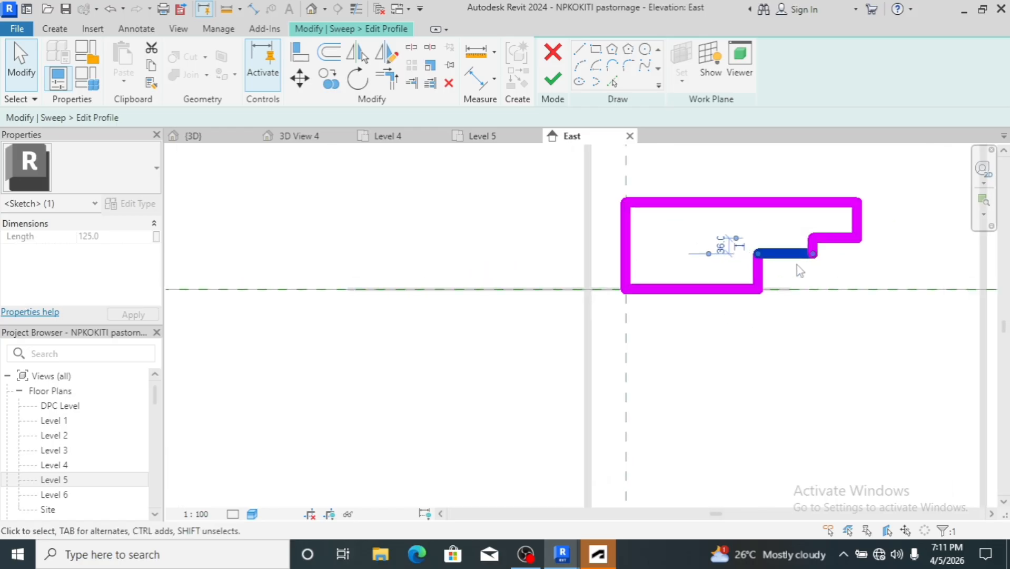
Examine the lengths and spacings of the profile's bottom edge, ledges and risers against their temporary dimensions
click(684, 290)
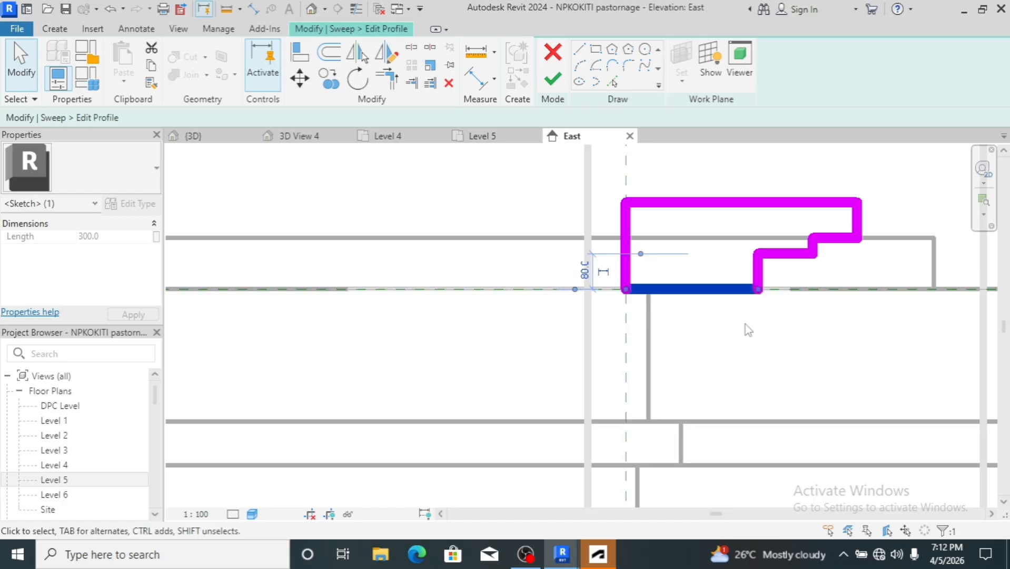
click(824, 239)
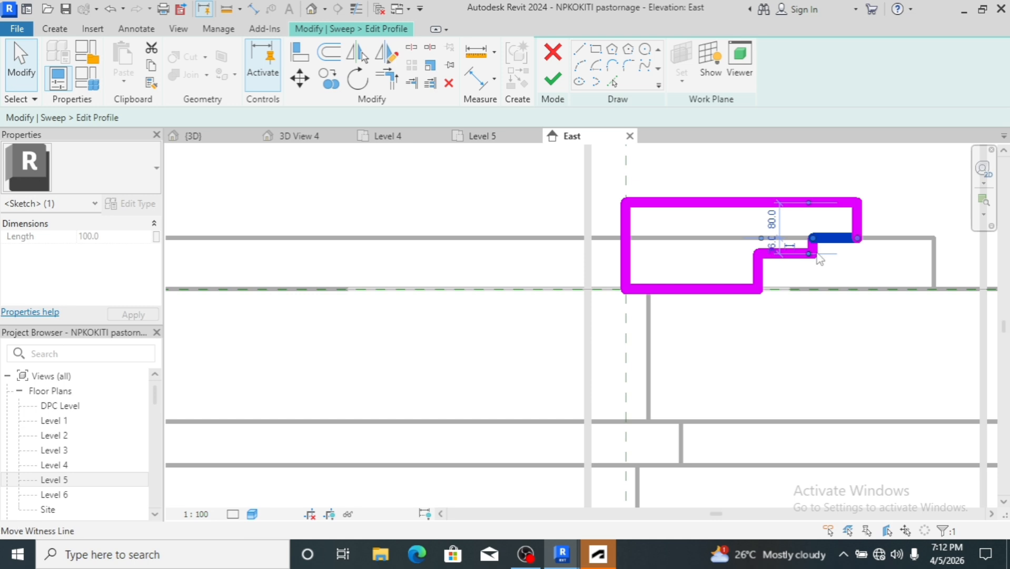
click(819, 262)
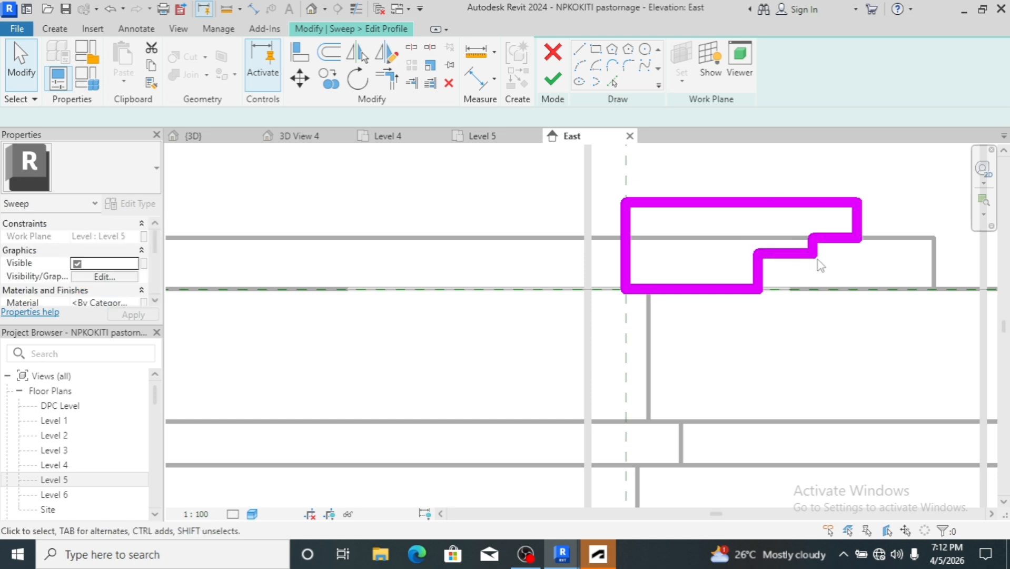
click(814, 253)
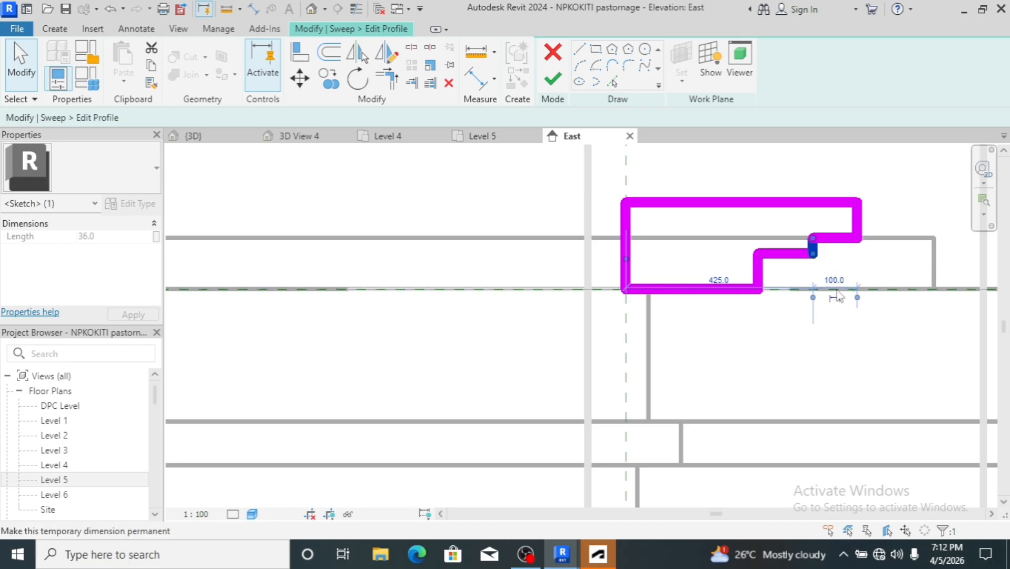
scroll(809, 278, up, 2)
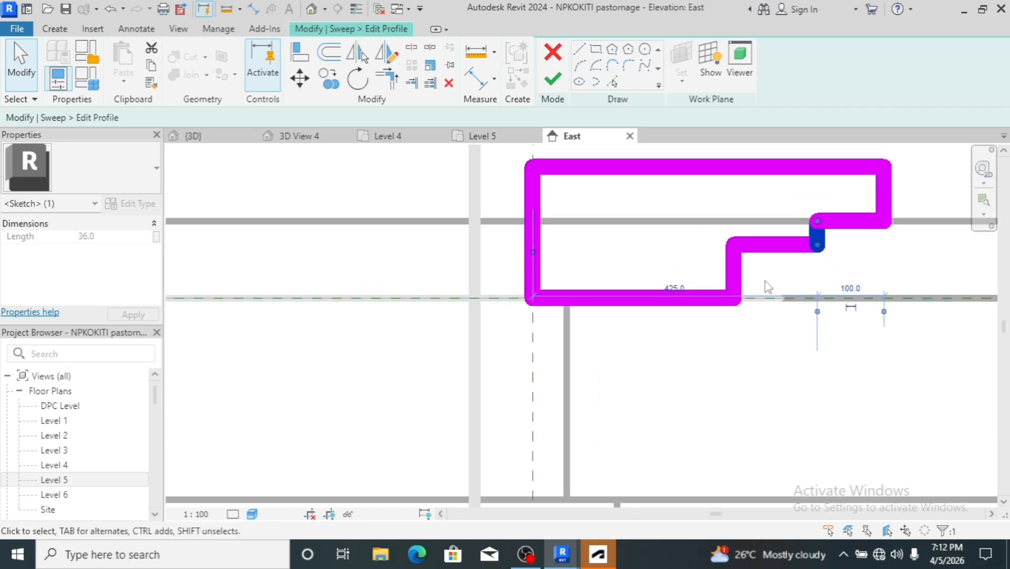
click(737, 279)
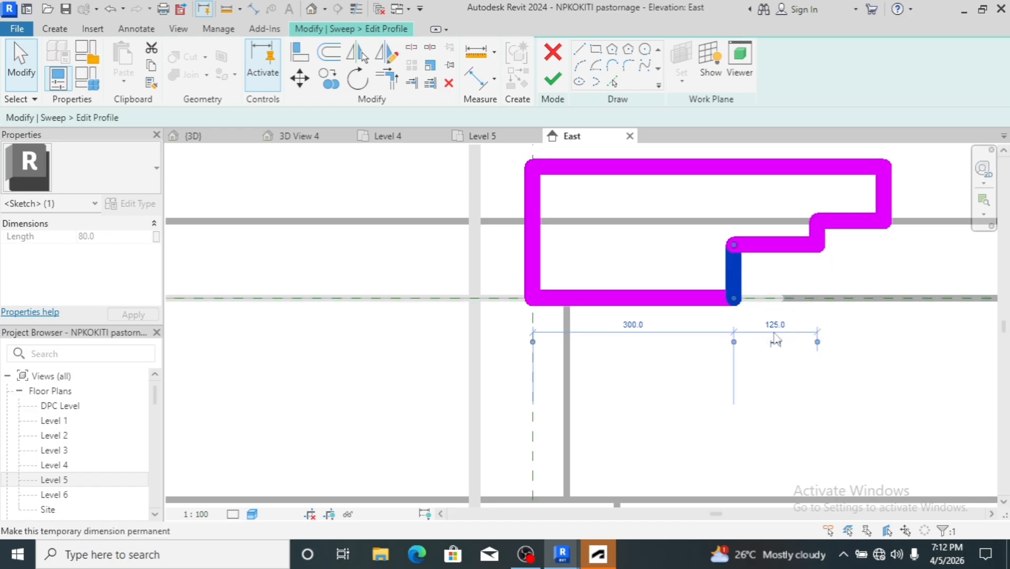
click(818, 232)
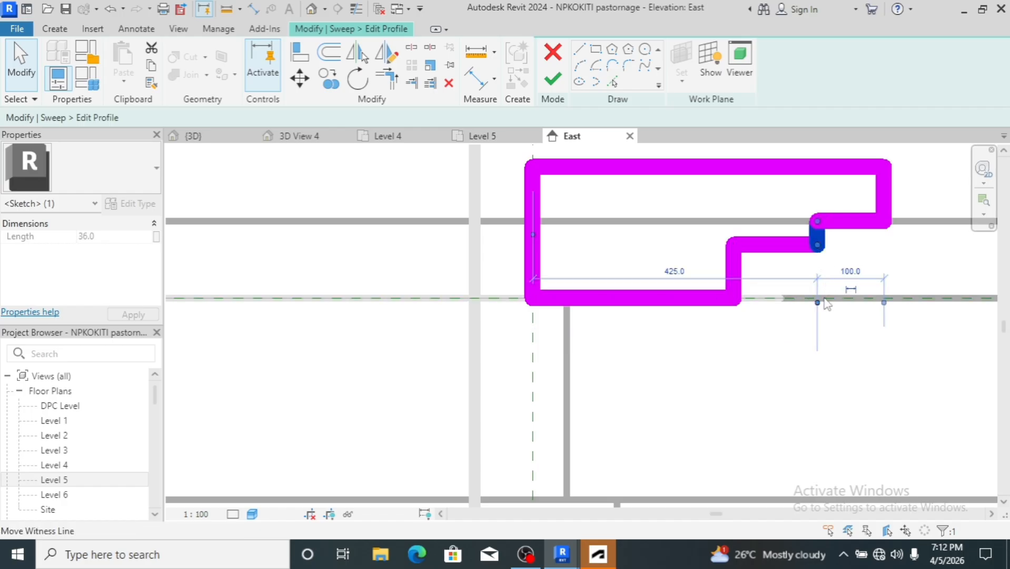
click(749, 392)
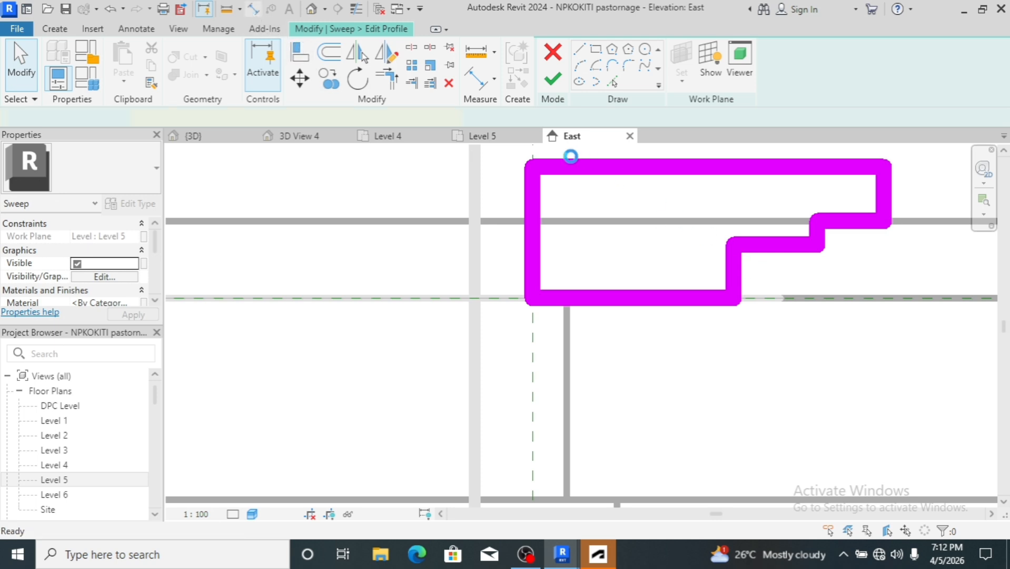
Add an aligned dimension between the two risers of the stepped underside, placing it above the profile
key(d)
key(i)
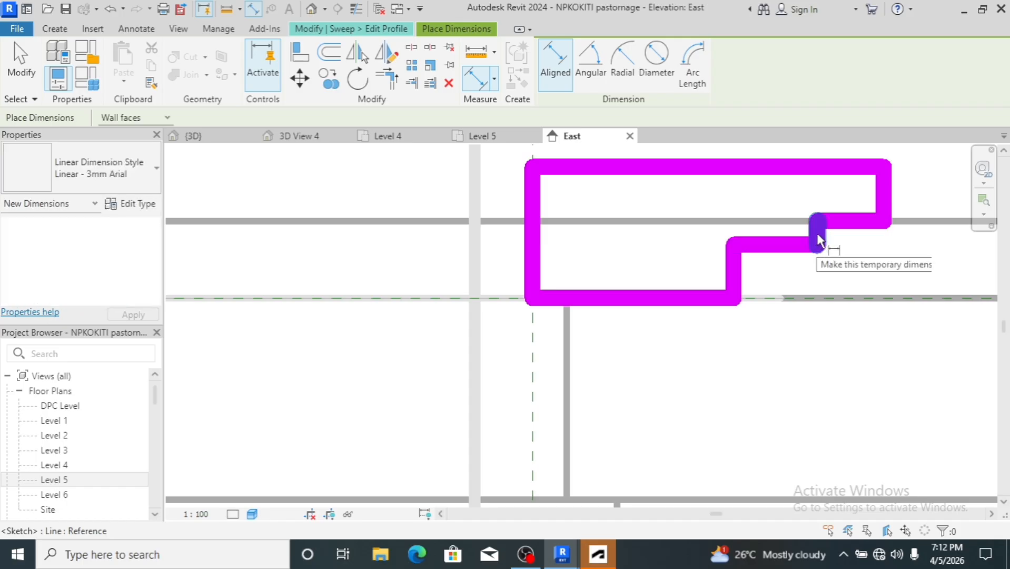
click(817, 233)
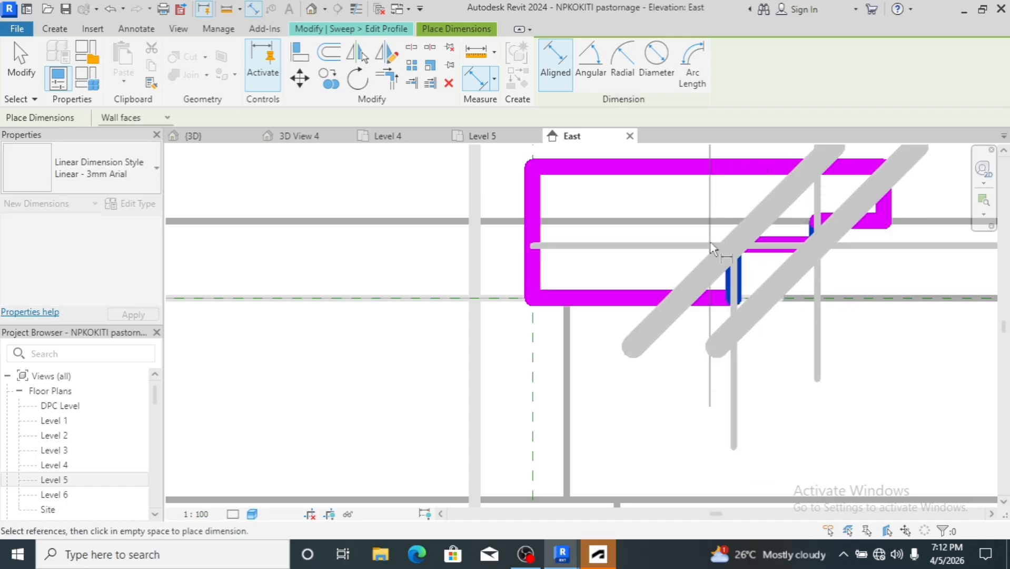
scroll(711, 242, down, 5)
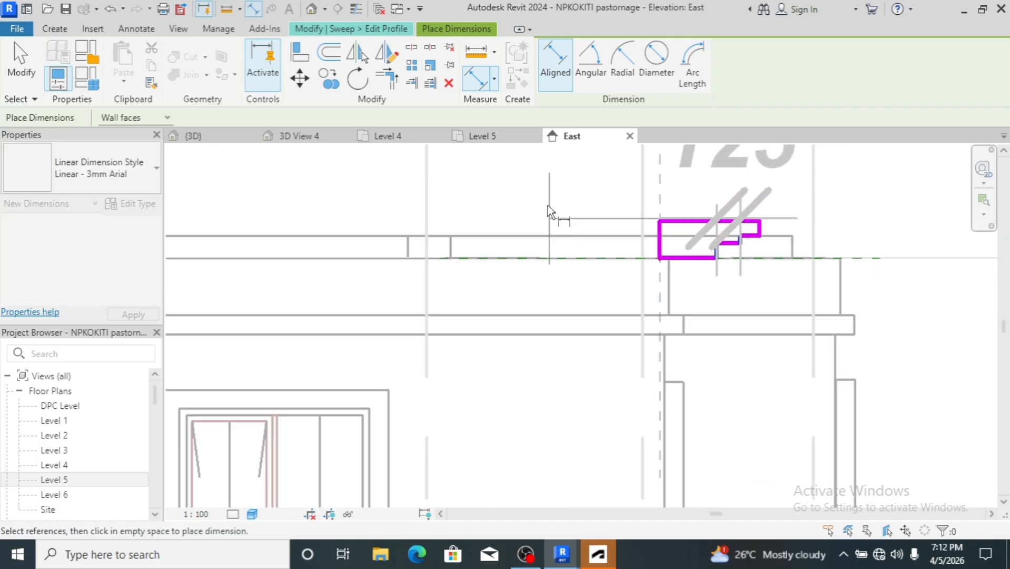
scroll(574, 316, down, 3)
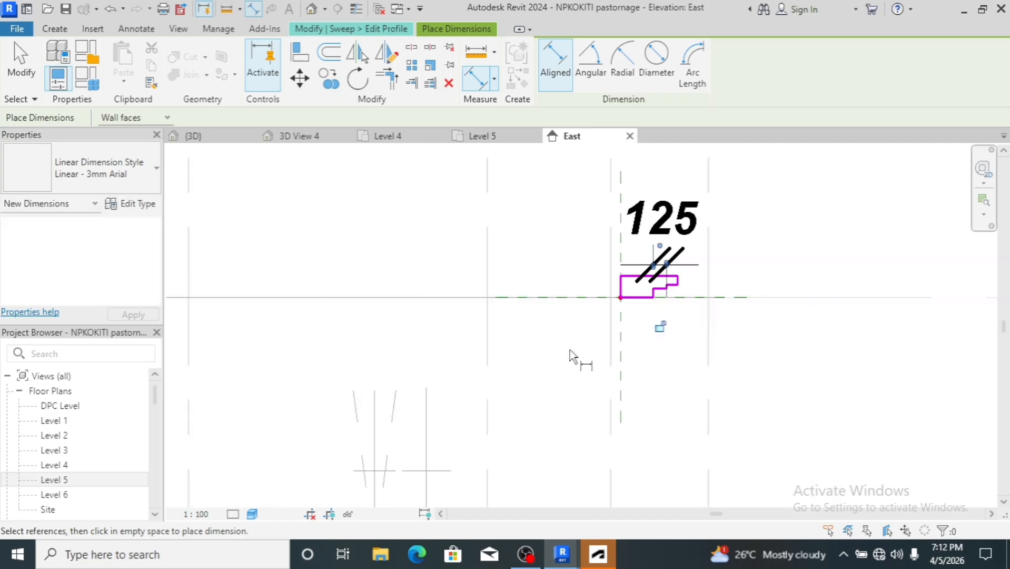
scroll(696, 248, up, 3)
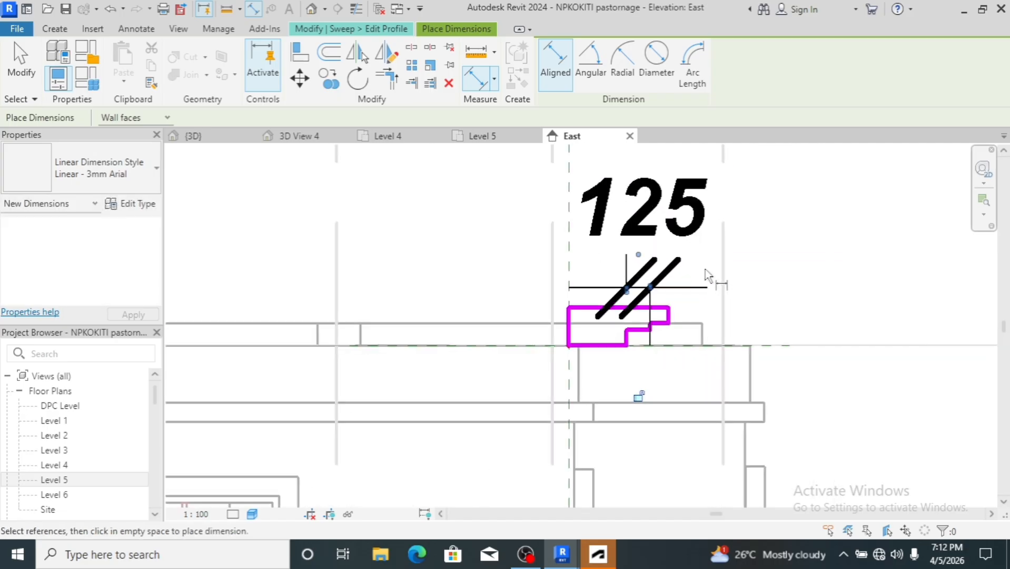
key(Escape)
key(Escape)
Shorten the new dimension's witness line at the upper riser so it ends above the profile and clears the riser
scroll(679, 330, up, 4)
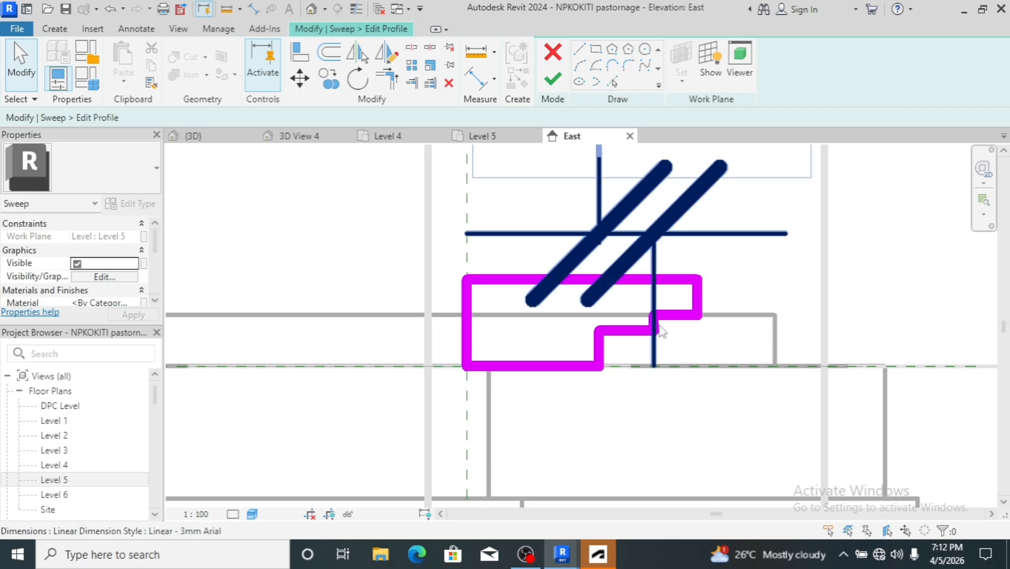
scroll(660, 331, up, 3)
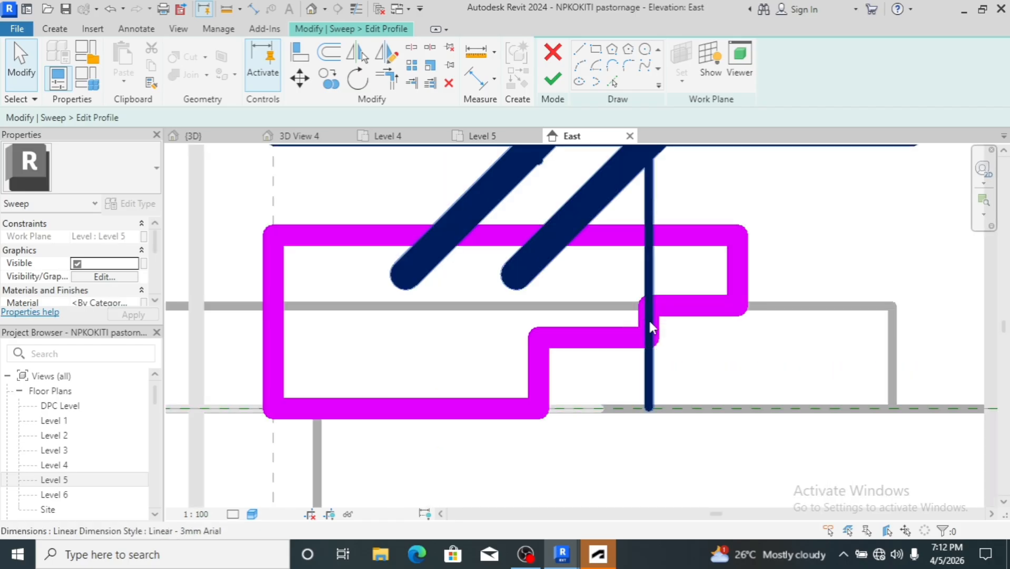
scroll(660, 332, up, 4)
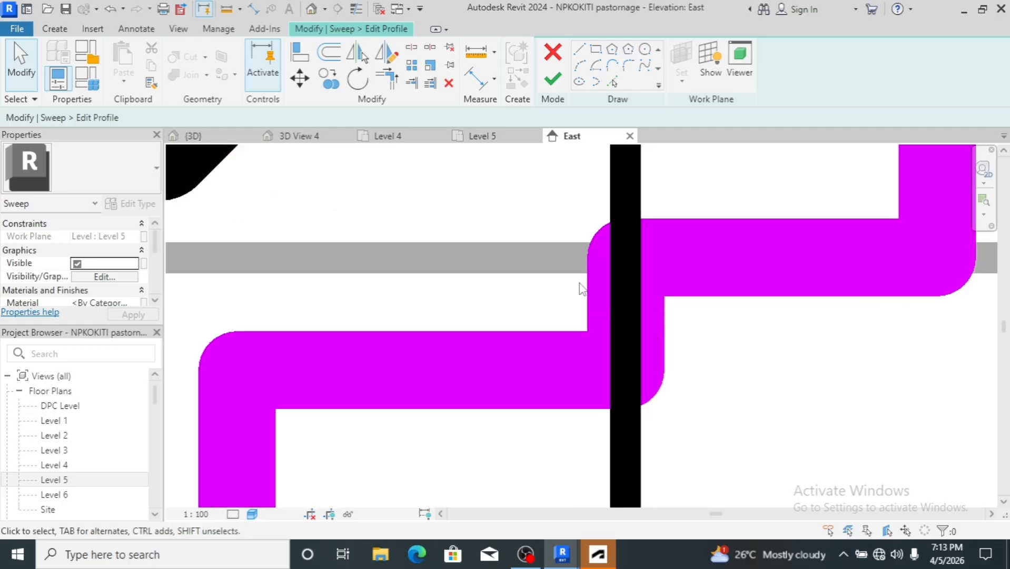
scroll(658, 337, down, 2)
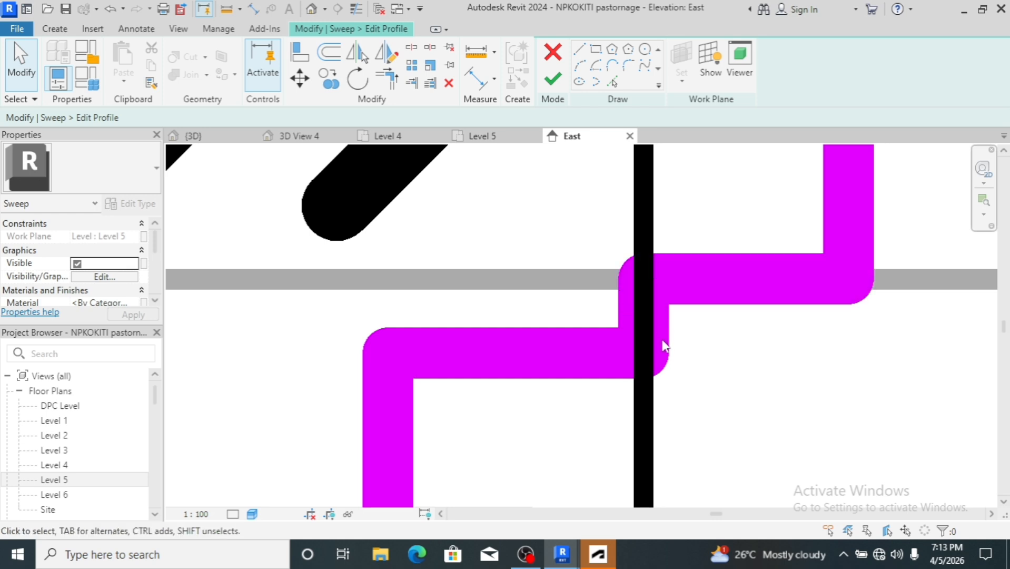
scroll(661, 338, up, 3)
scroll(664, 346, down, 5)
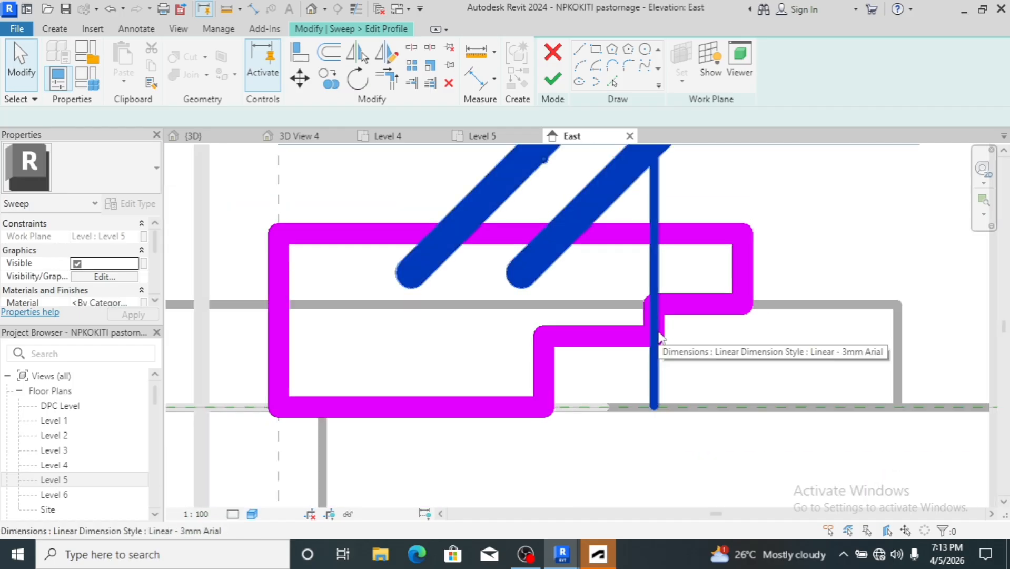
click(654, 329)
key(Escape)
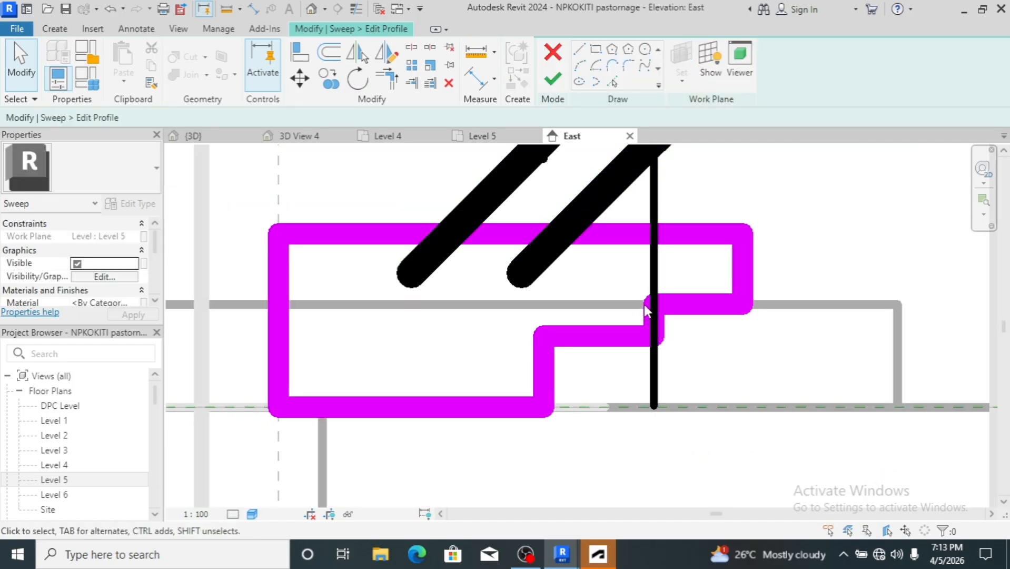
click(654, 400)
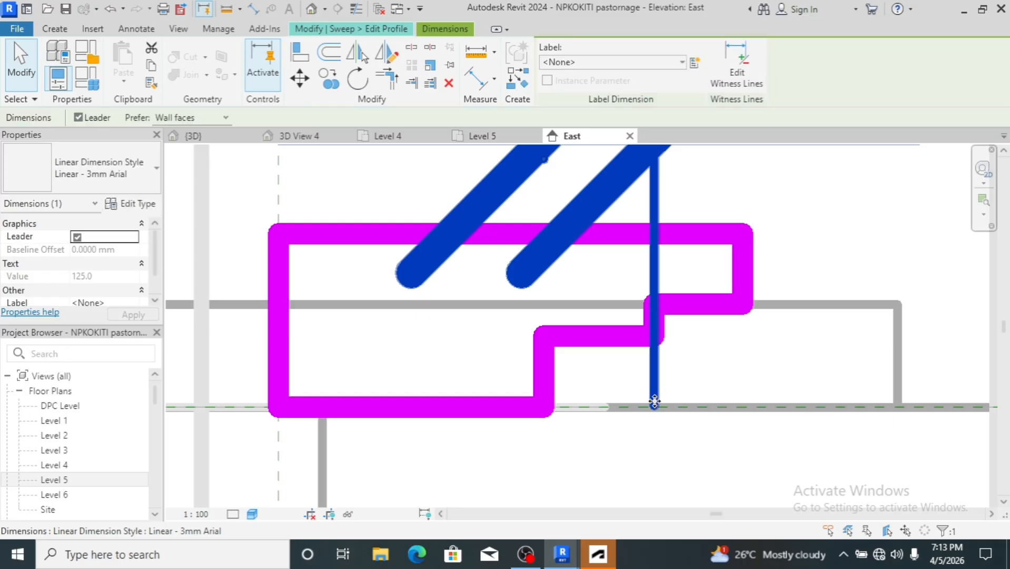
drag(654, 401, 654, 298)
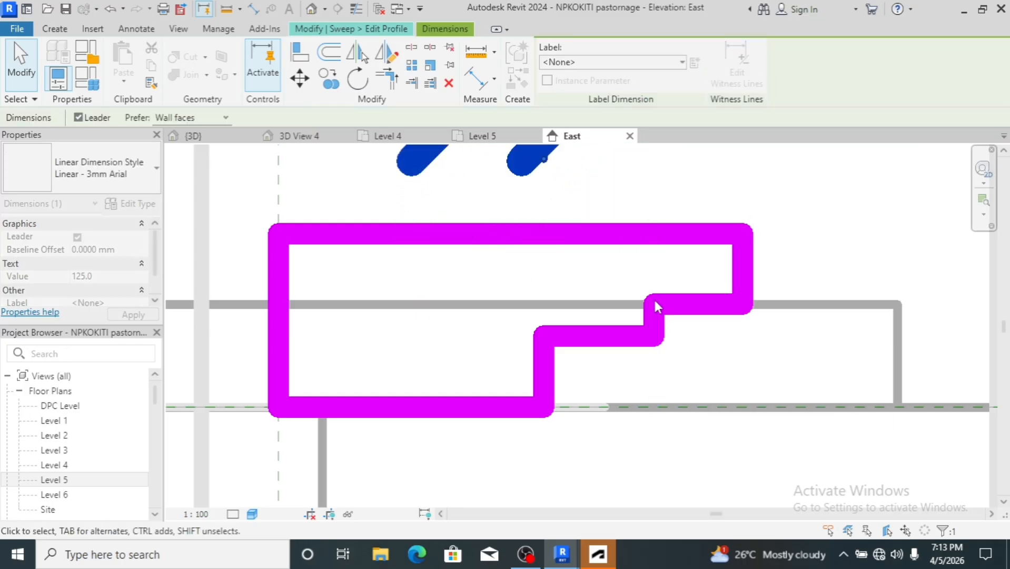
Move the upper riser by setting its dimensioned distance from the lower riser to 70 mm
scroll(648, 335, down, 3)
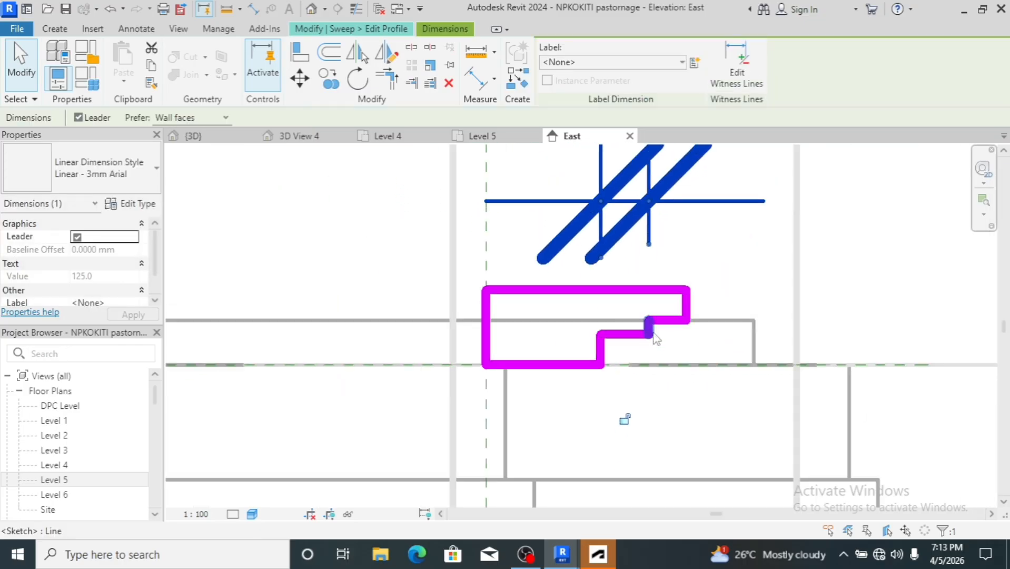
click(650, 331)
scroll(651, 376, down, 3)
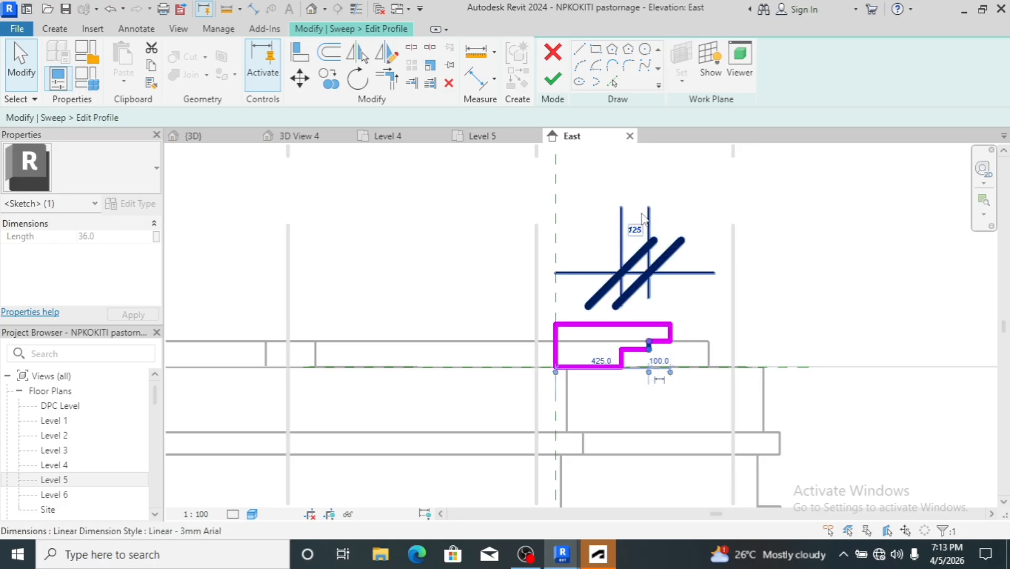
click(636, 231)
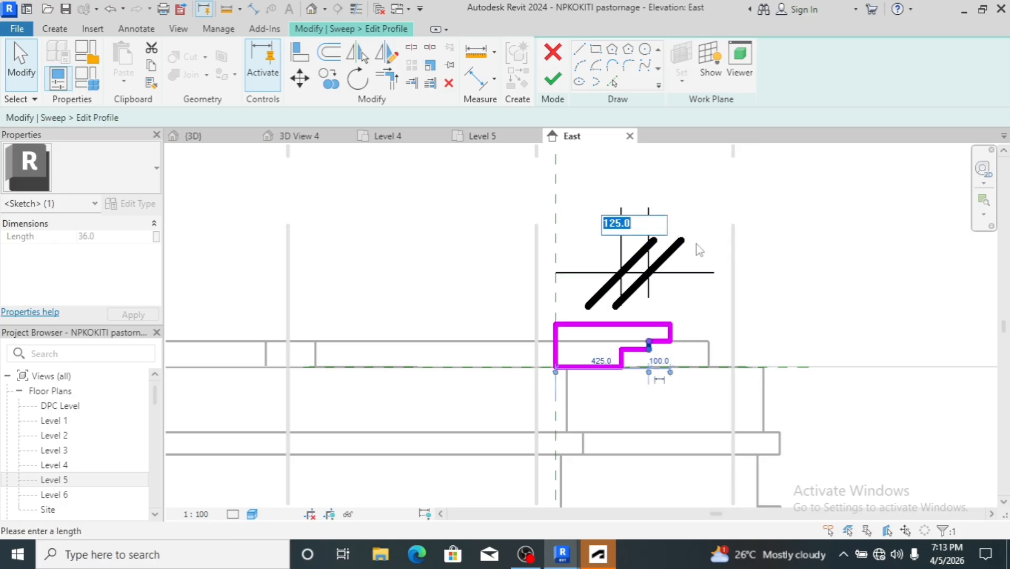
text(70)
key(Return)
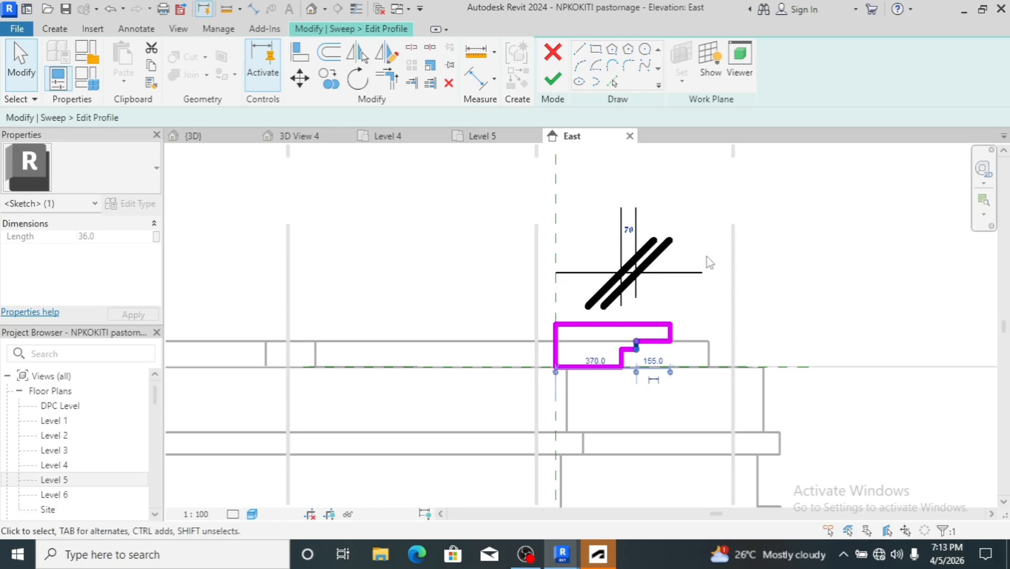
Check the dimensions of the ledge between the risers and select the upper riser for adjusting its spacing dimension
scroll(683, 327, up, 8)
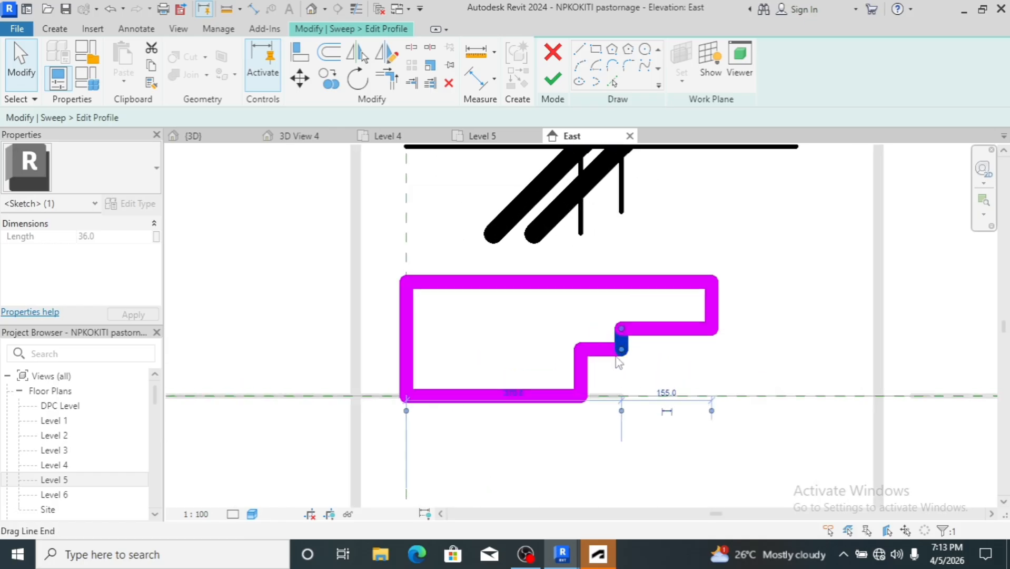
click(601, 358)
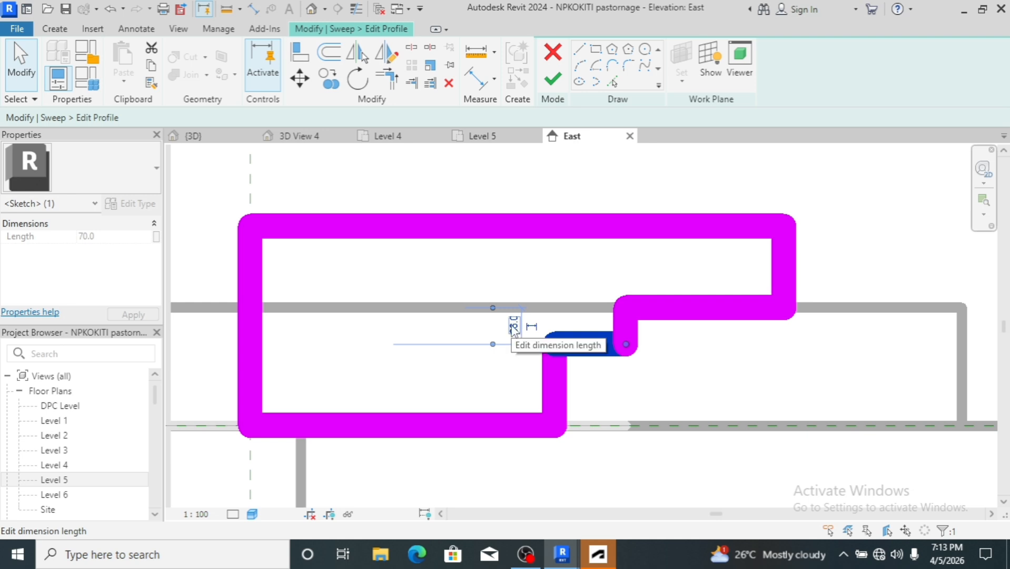
click(627, 331)
scroll(648, 362, down, 5)
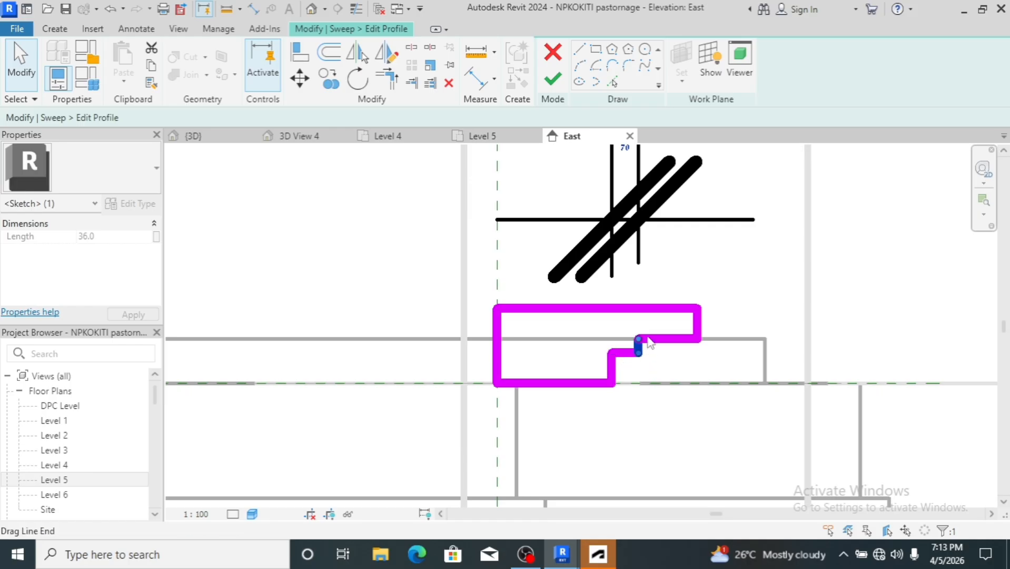
scroll(644, 336, down, 3)
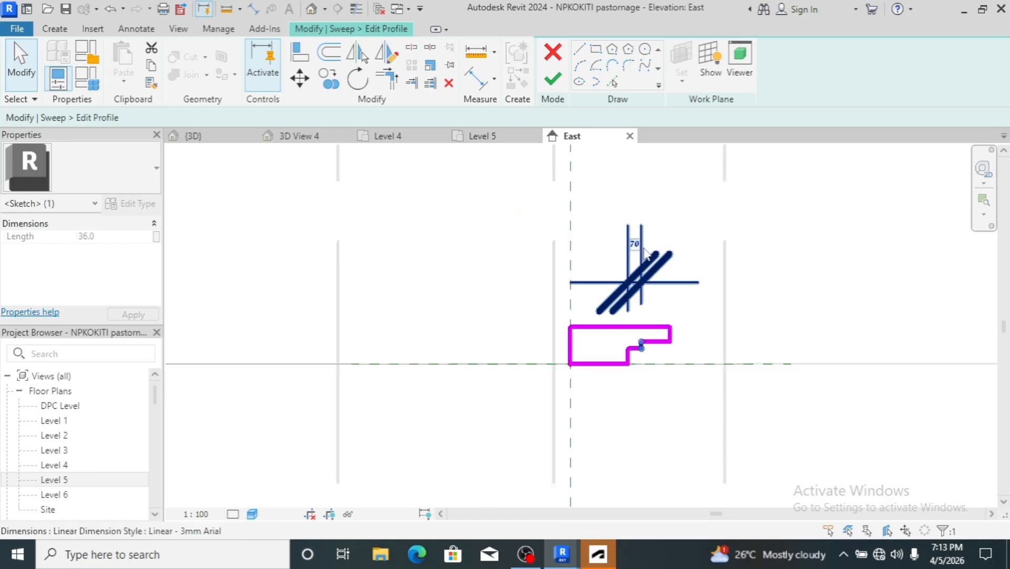
Set the horizontal width of the small middle step in the sweep profile to 50 mm
scroll(636, 241, up, 3)
scroll(636, 240, up, 2)
click(637, 253)
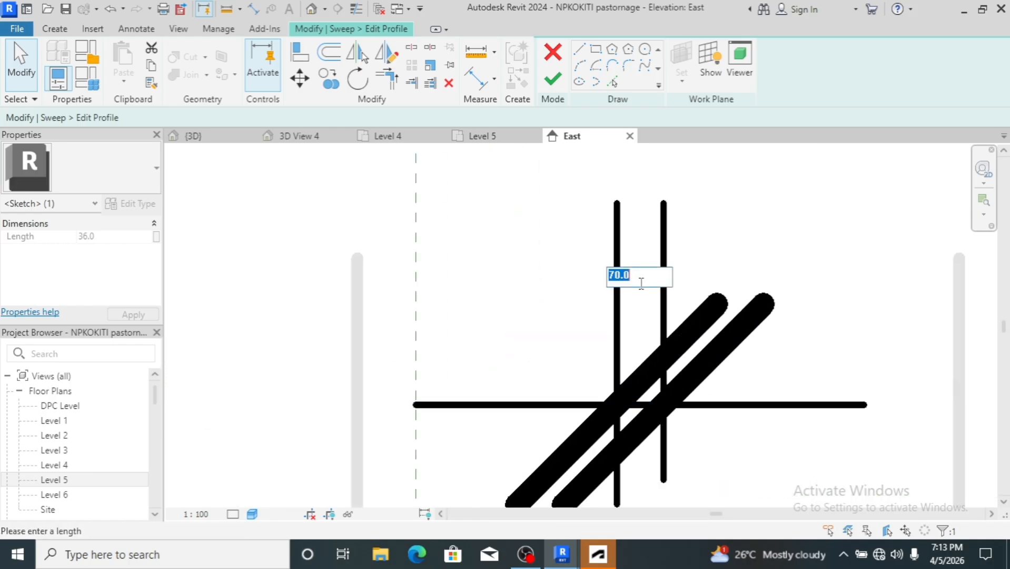
text(50)
key(Return)
scroll(553, 263, down, 3)
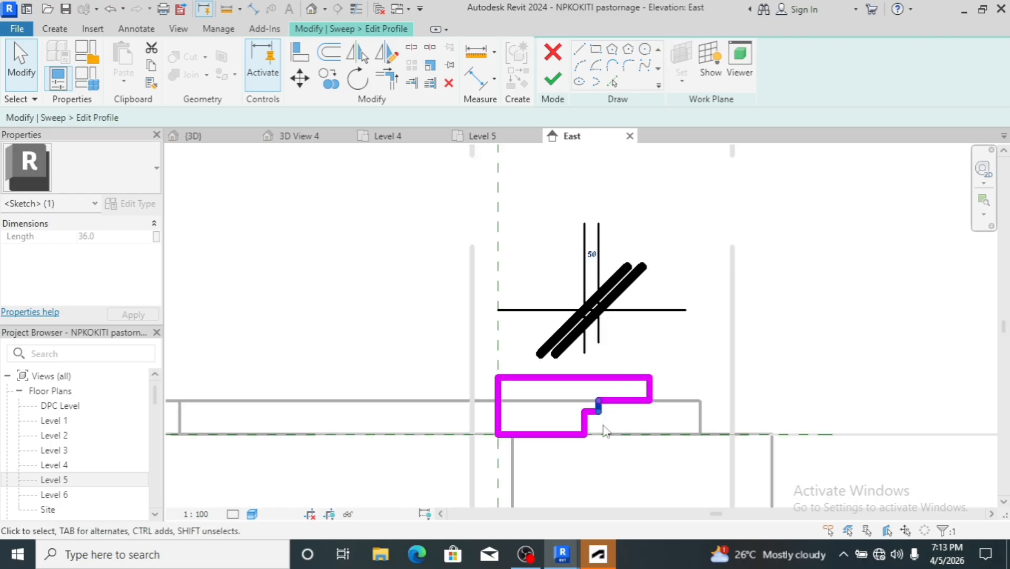
Set the vertical height between the two stepped ledges on the profile's underside to 50 mm
scroll(605, 431, up, 5)
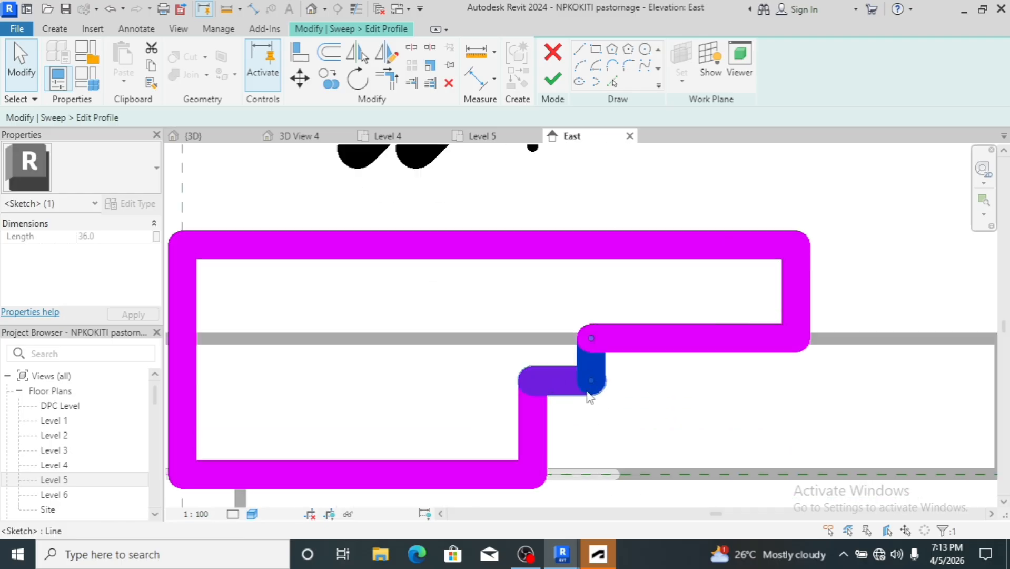
click(642, 339)
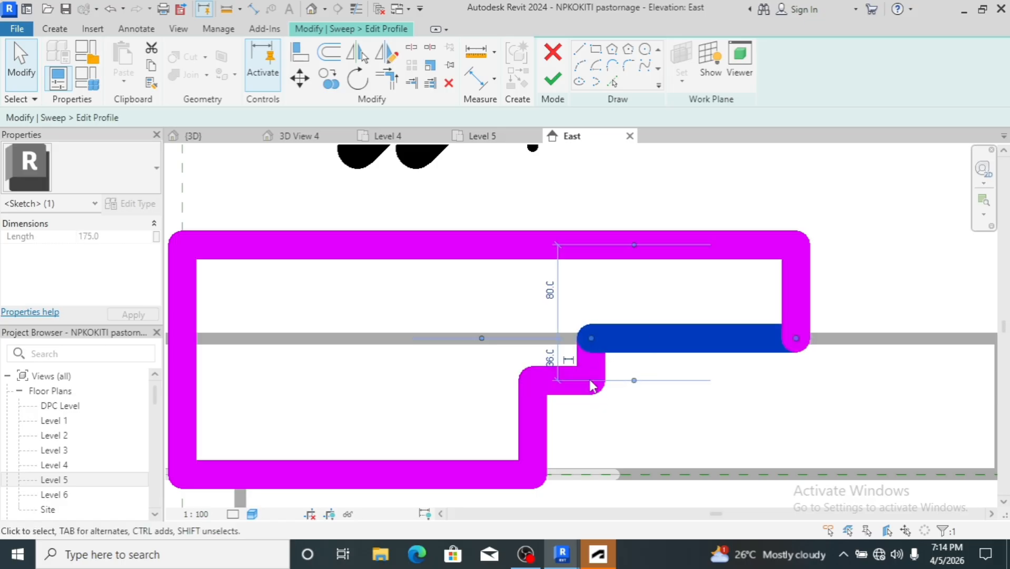
click(551, 360)
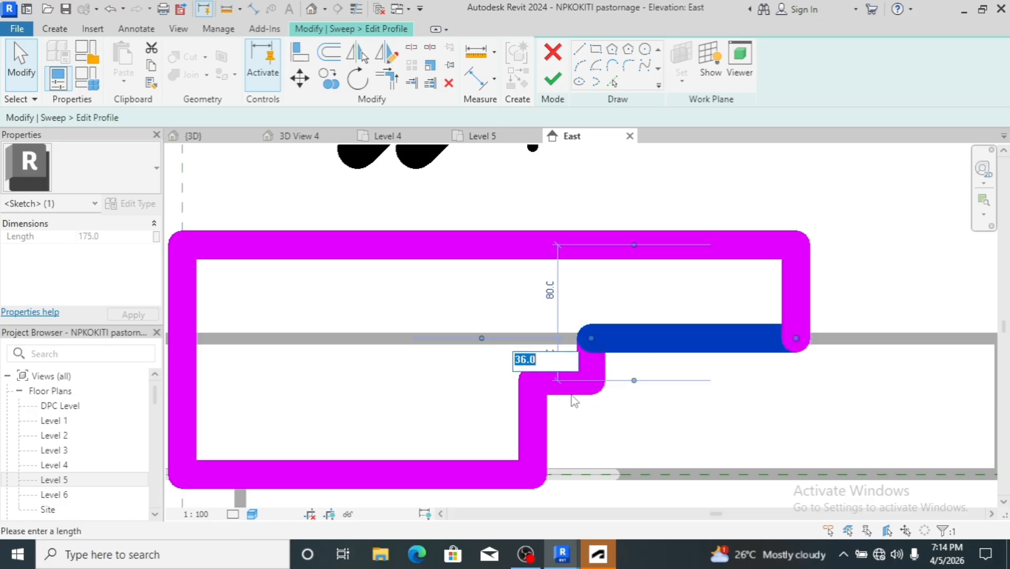
text(50)
key(Return)
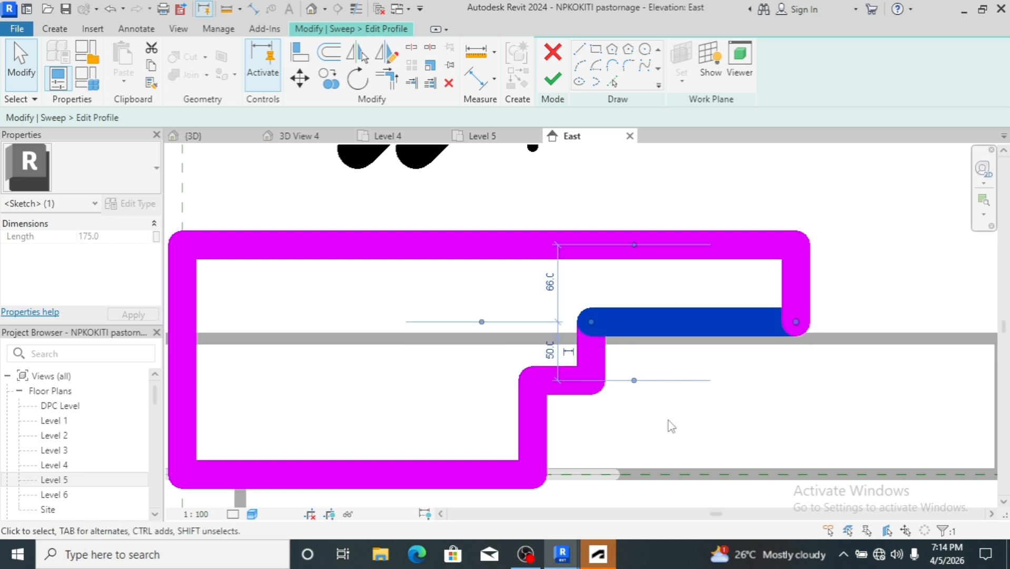
scroll(676, 417, down, 3)
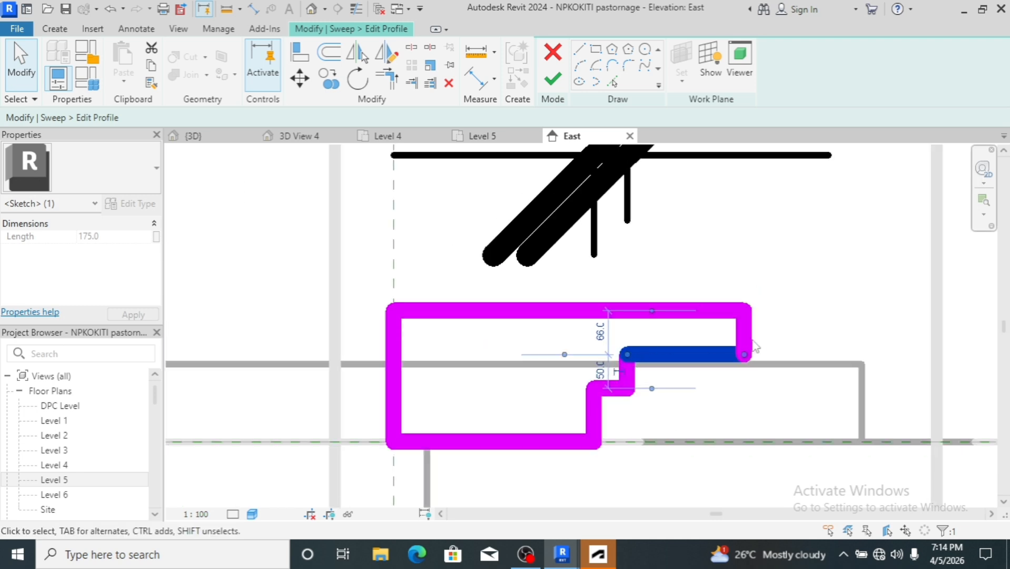
Set the profile's upper overhang to 100 mm, measured from the middle step to the outer edge
click(743, 338)
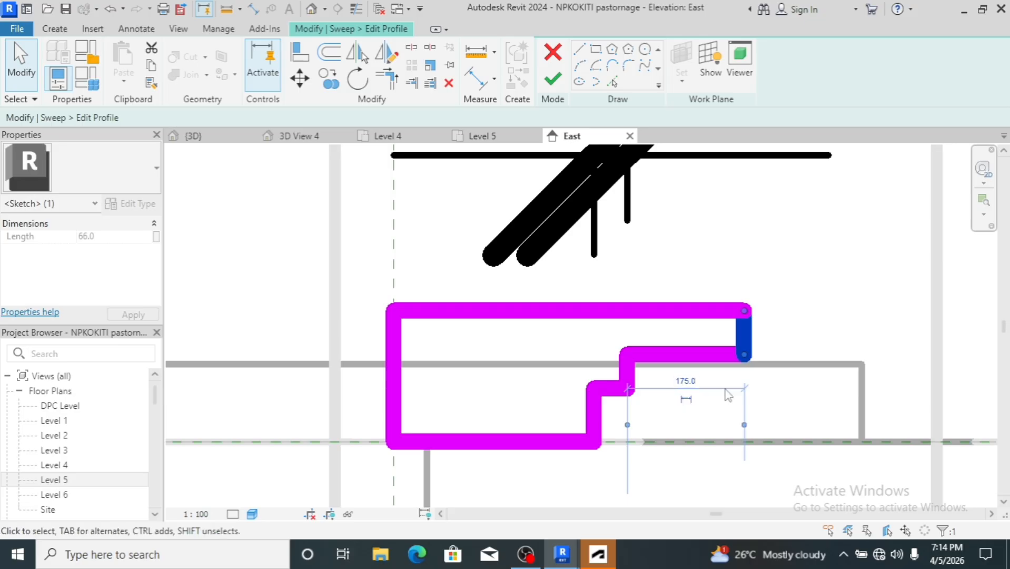
click(691, 384)
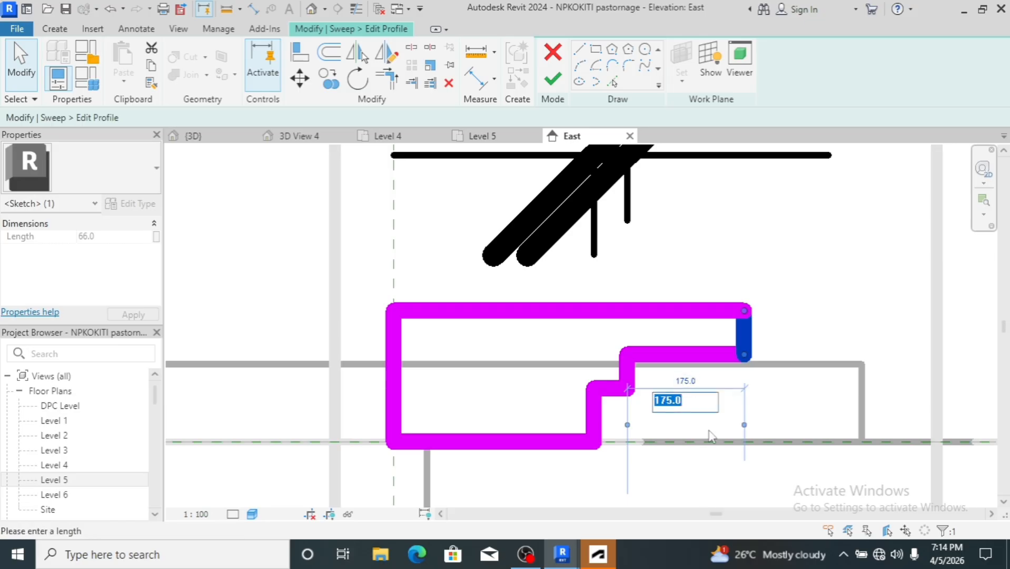
text(100)
key(Return)
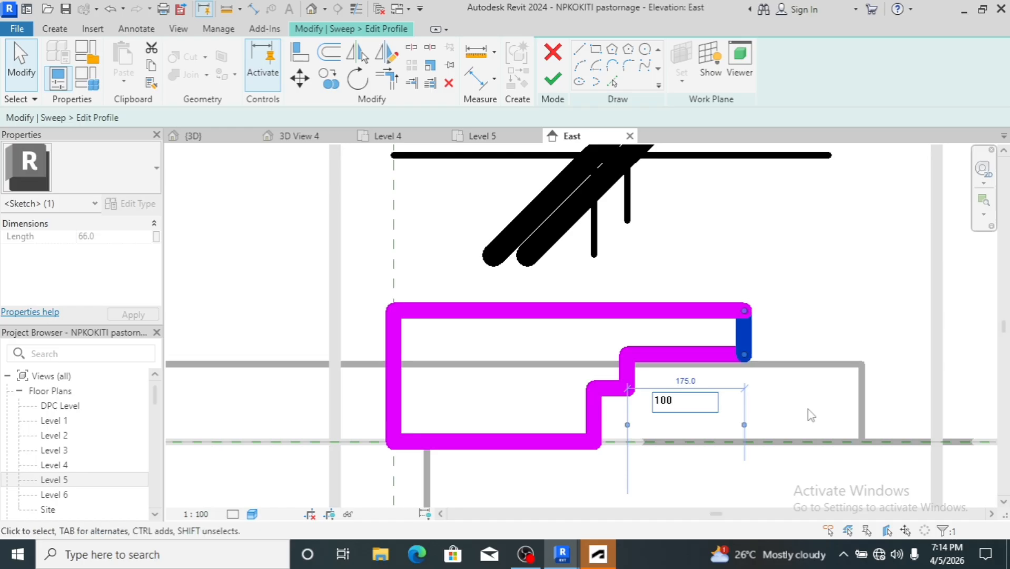
Set the vertical distance from the profile's top edge to the lower ledge to 150 mm
click(645, 317)
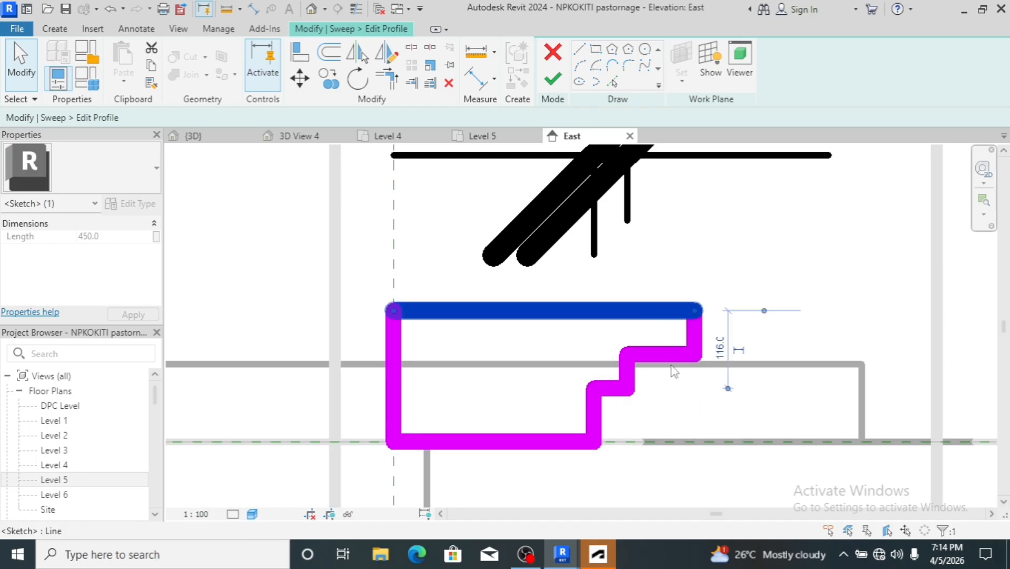
click(720, 352)
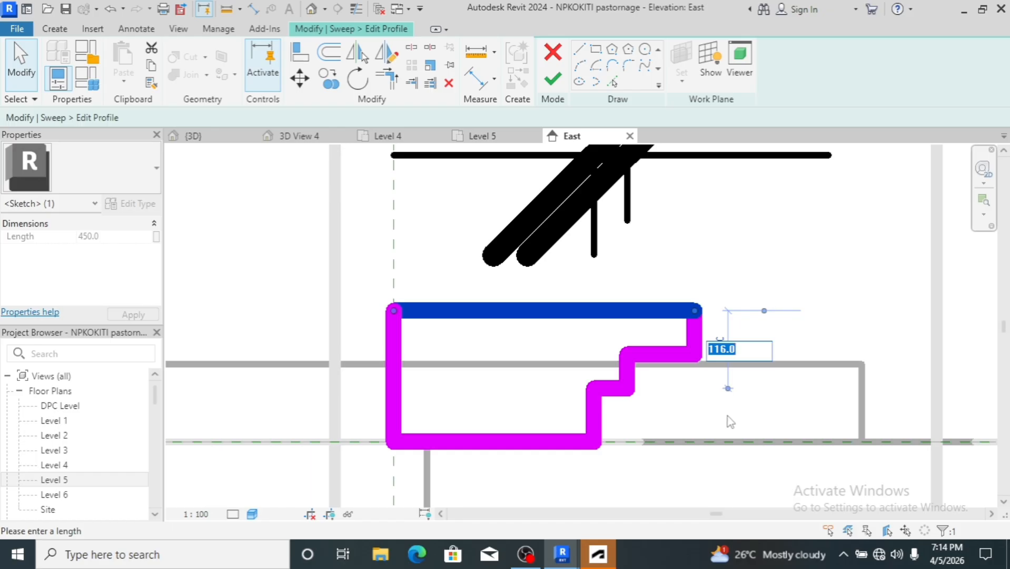
text(150)
key(Return)
scroll(727, 405, down, 4)
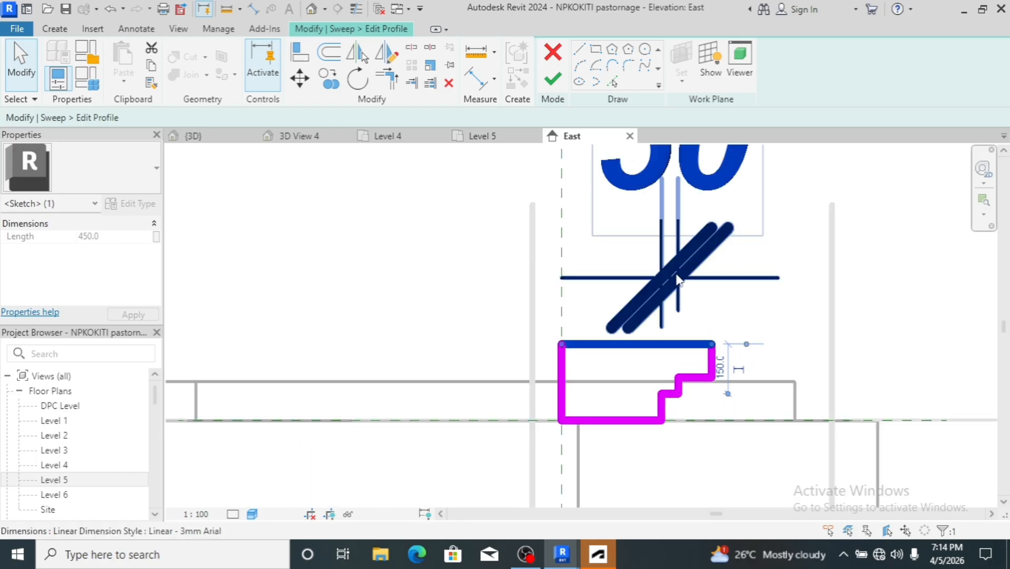
Delete the 50 mm linear dimension above the sweep profile
click(677, 279)
scroll(733, 313, down, 3)
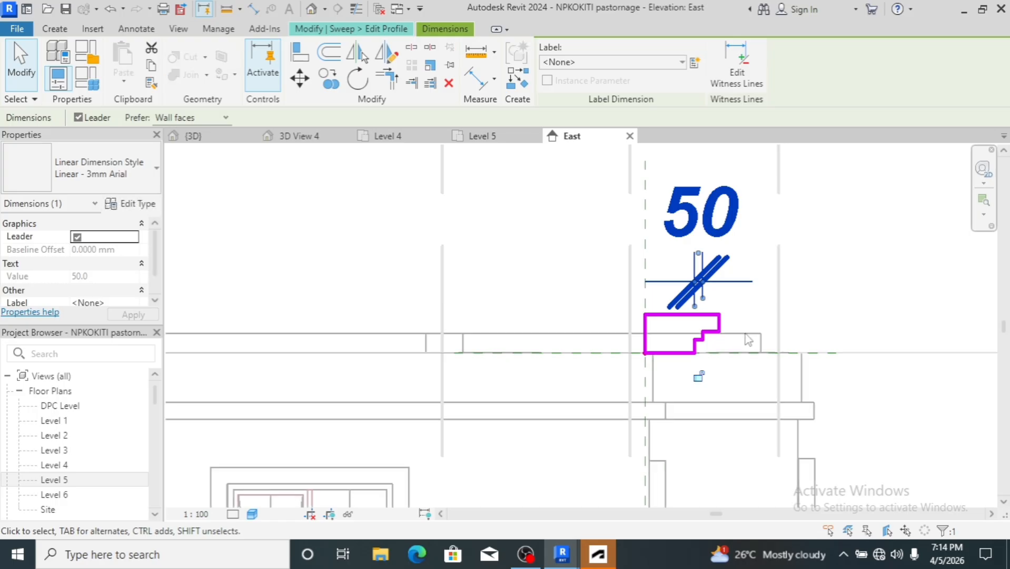
key(Escape)
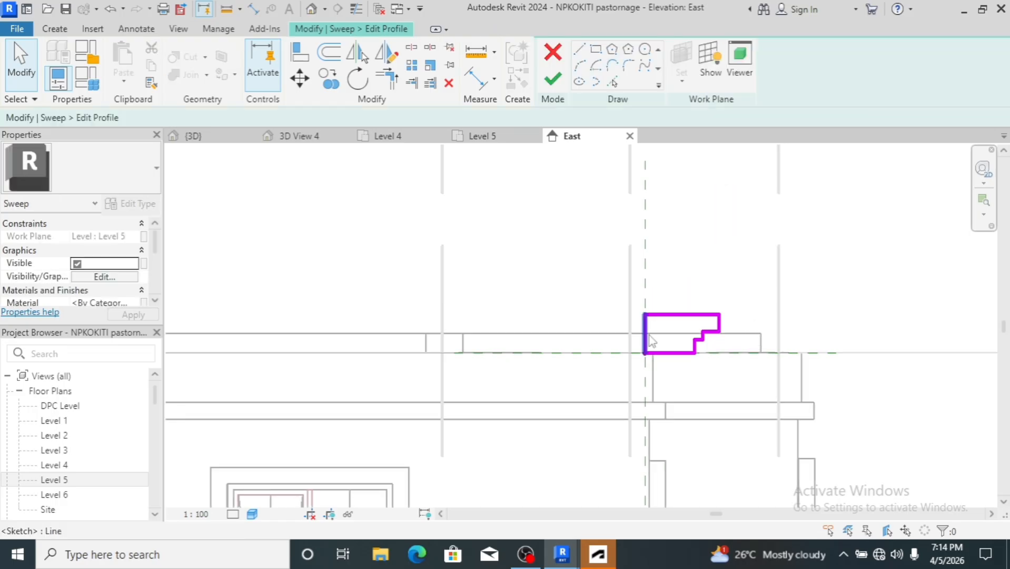
Stretch the profile's inner vertical edge past the reference plane so the bottom edge is about 520 mm long
click(647, 340)
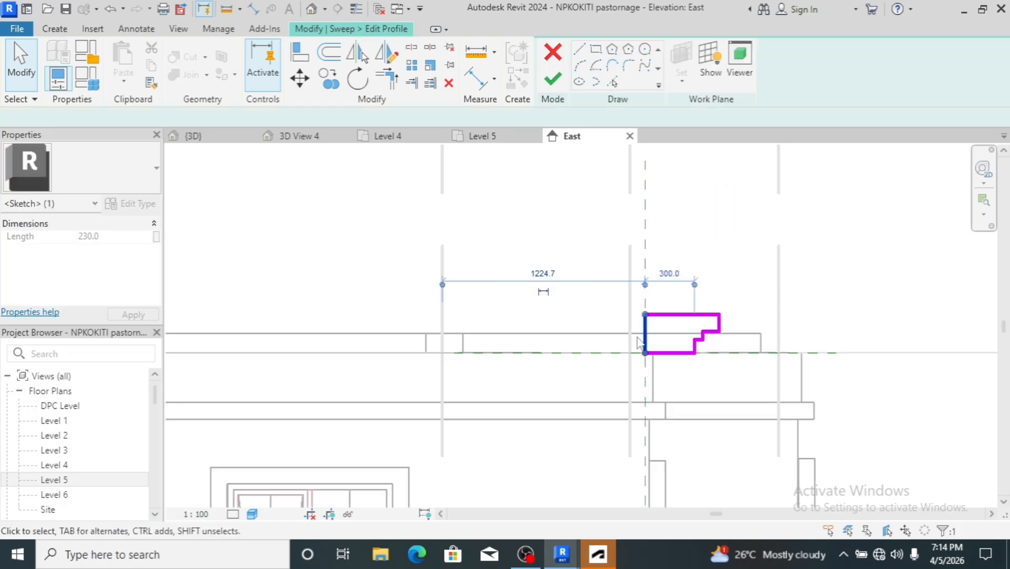
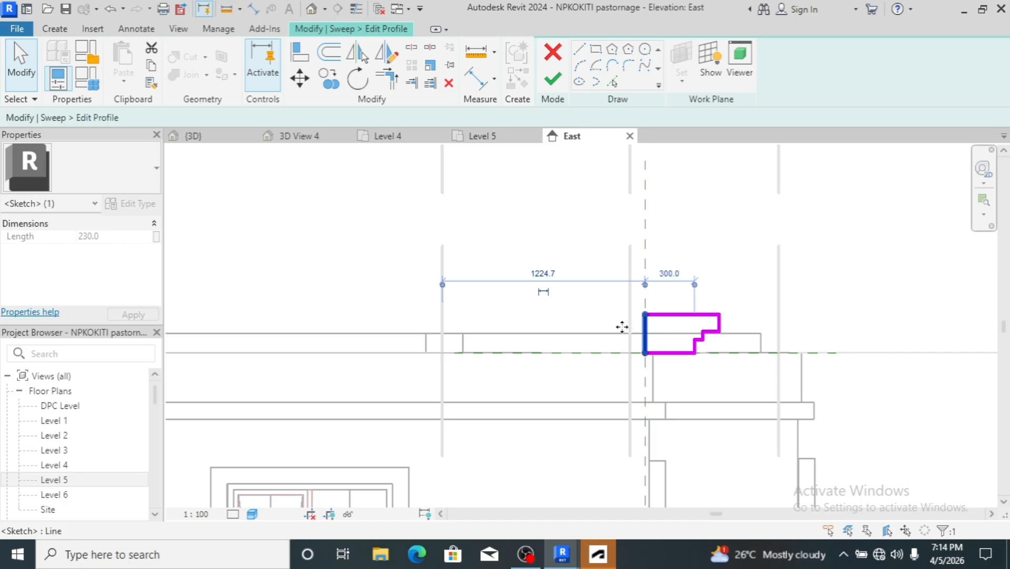
mouse_move(622, 327)
mouse_down()
mouse_move(600, 331)
mouse_move(618, 337)
mouse_up()
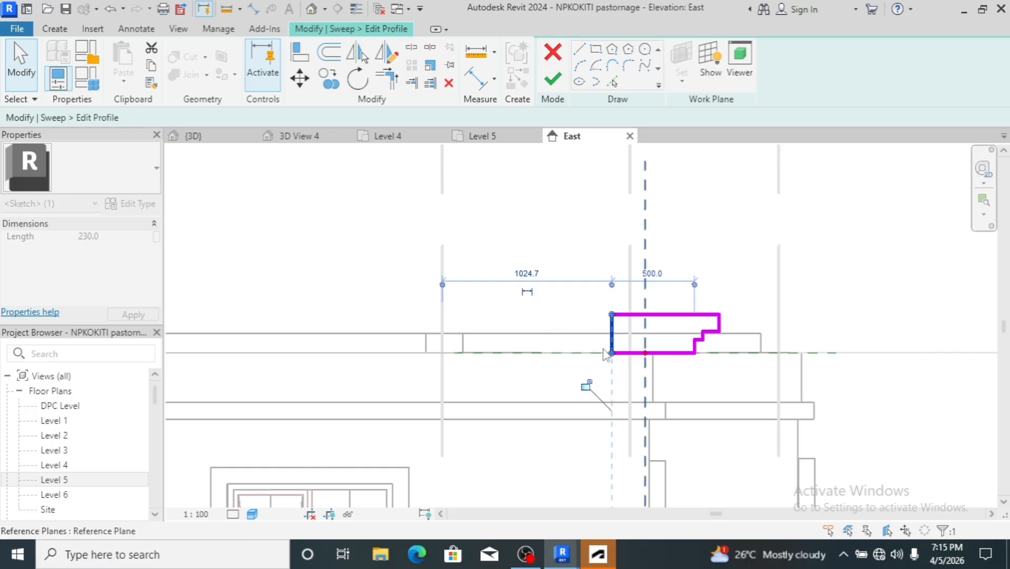
scroll(613, 316, down, 2)
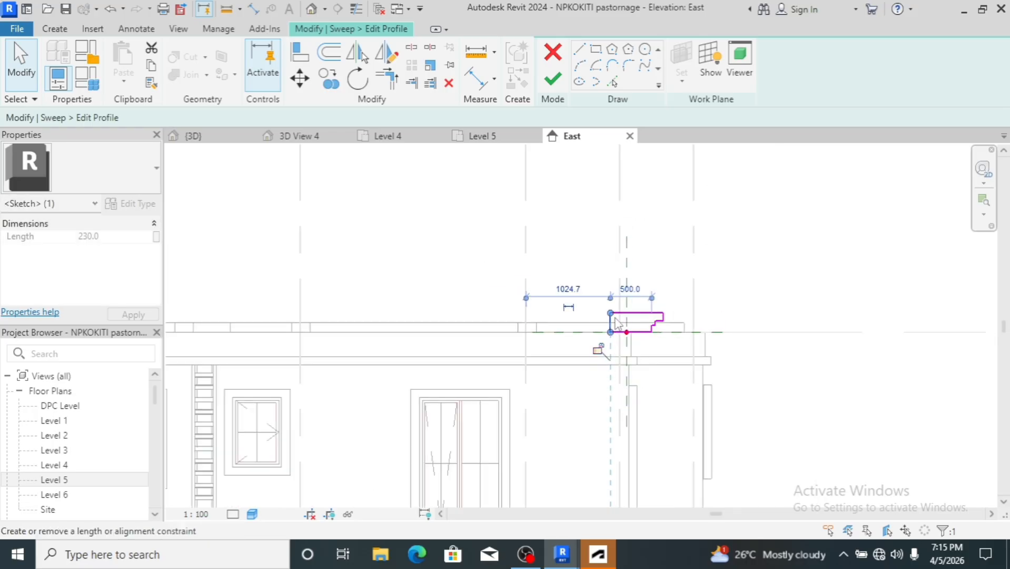
scroll(621, 317, up, 5)
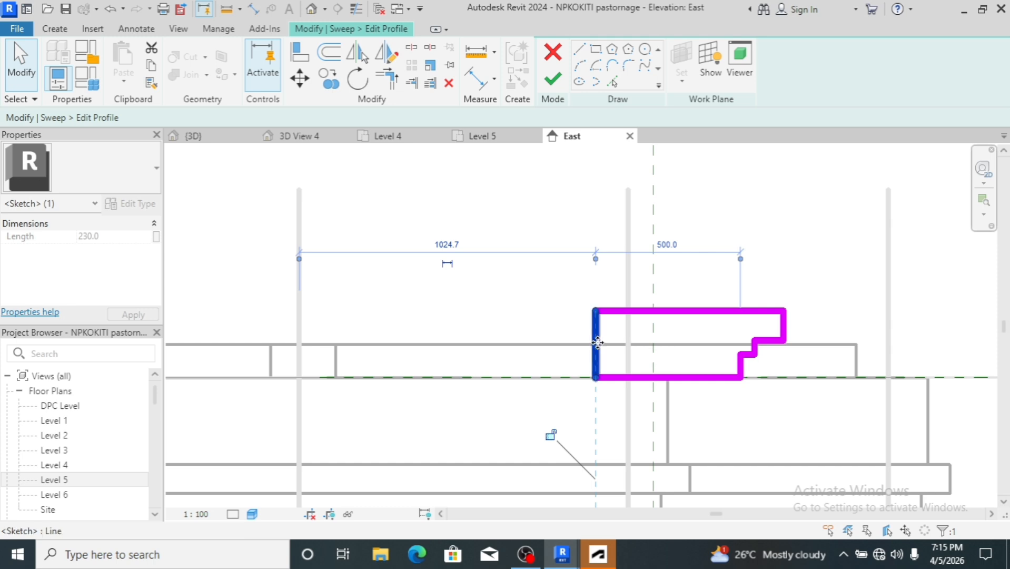
drag(573, 345, 592, 350)
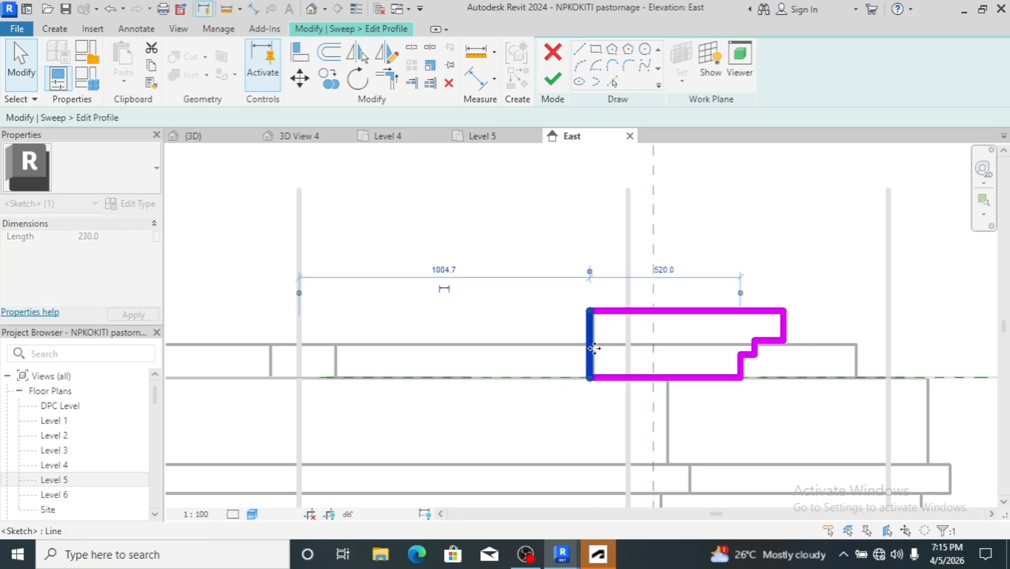
click(609, 255)
scroll(608, 255, down, 4)
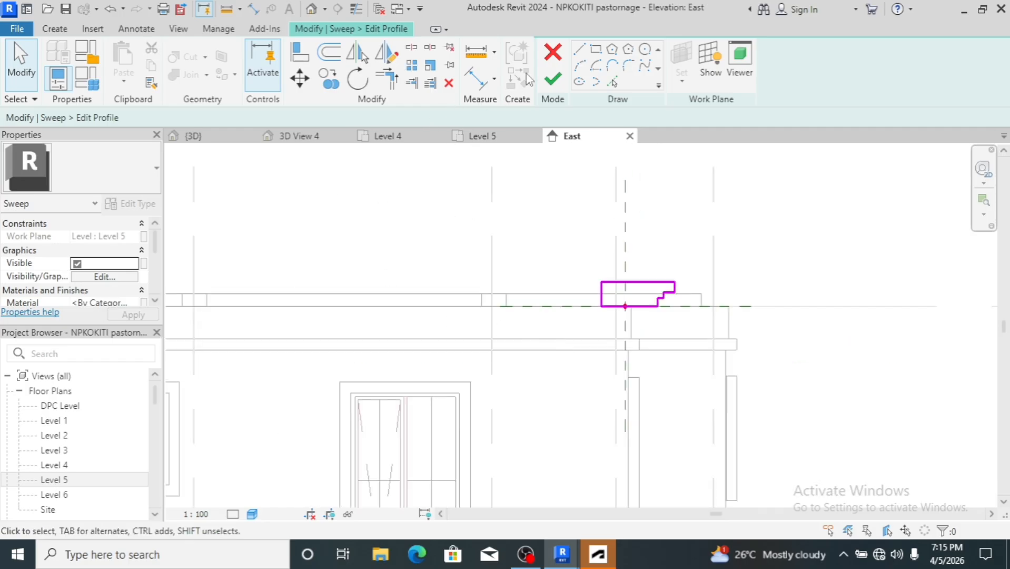
Finish the stepped profile sketch and complete the sweep along its path
click(551, 79)
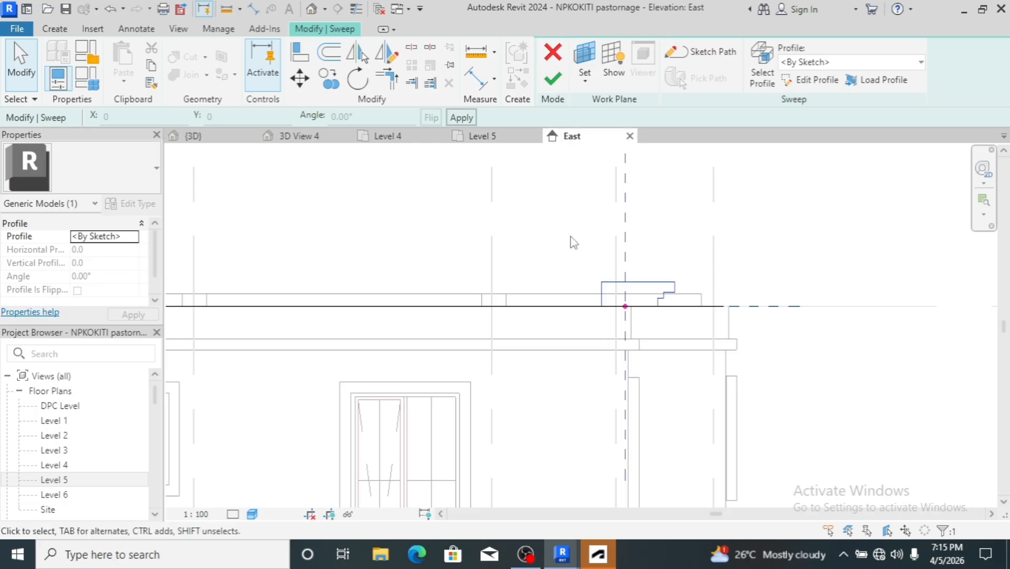
scroll(570, 254, down, 2)
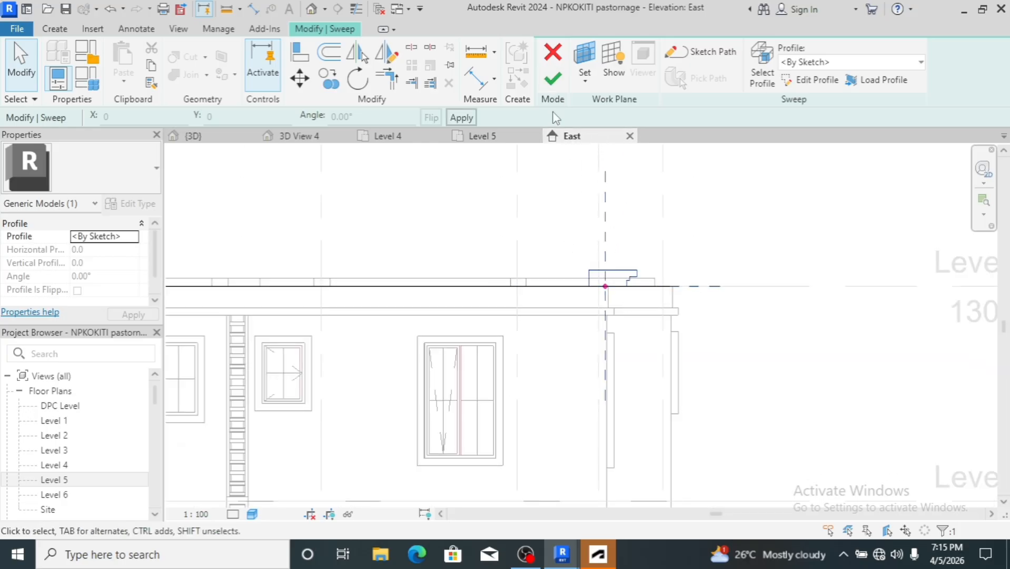
click(551, 81)
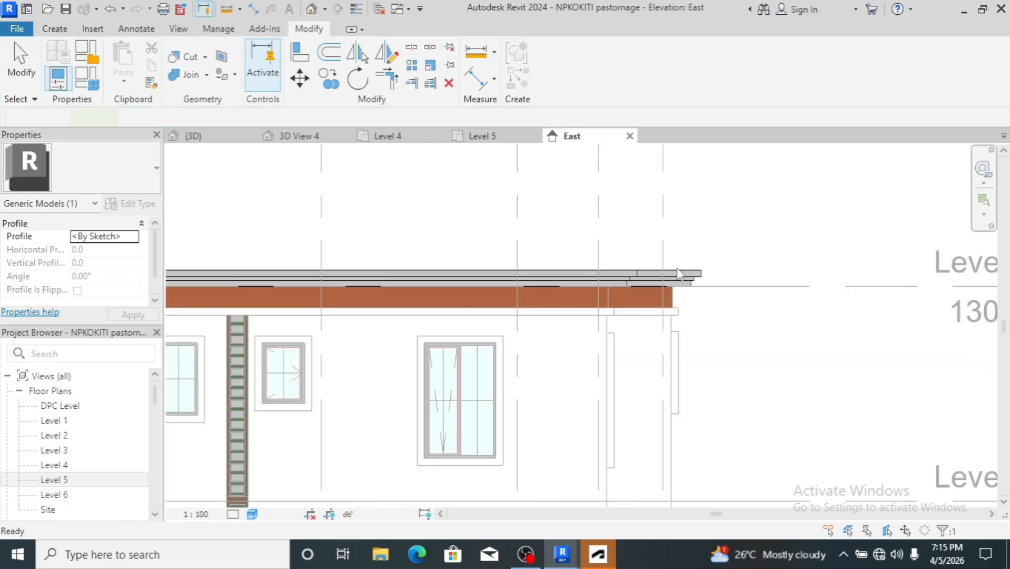
Select the new roof-edge sweep and open the material selection for its Material parameter
click(690, 275)
scroll(722, 312, up, 3)
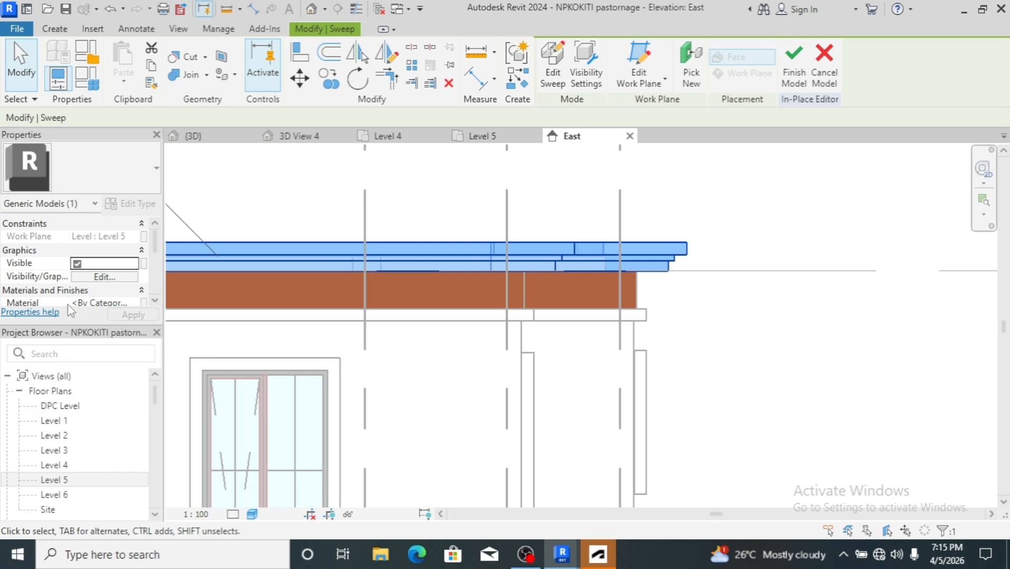
click(144, 304)
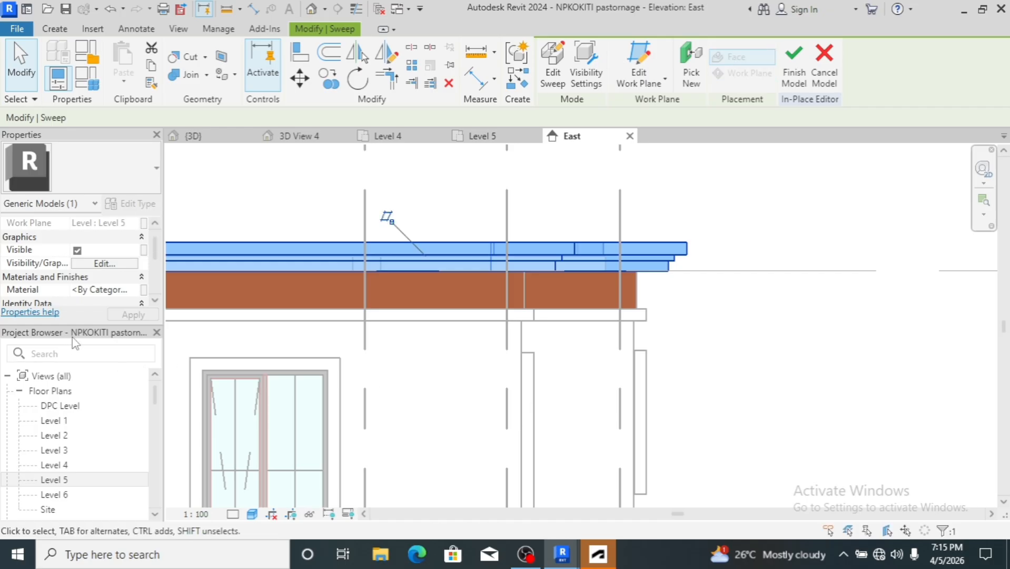
click(132, 291)
click(133, 290)
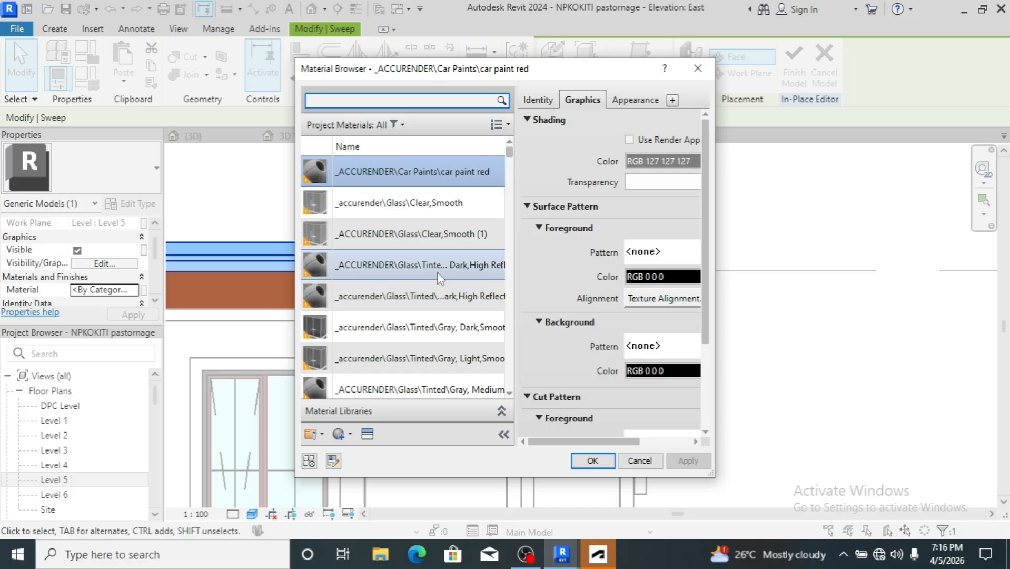
Browse the project materials, their categories and display options for a finish suited to the roof-edge sweep
scroll(437, 271, down, 5)
scroll(437, 272, up, 3)
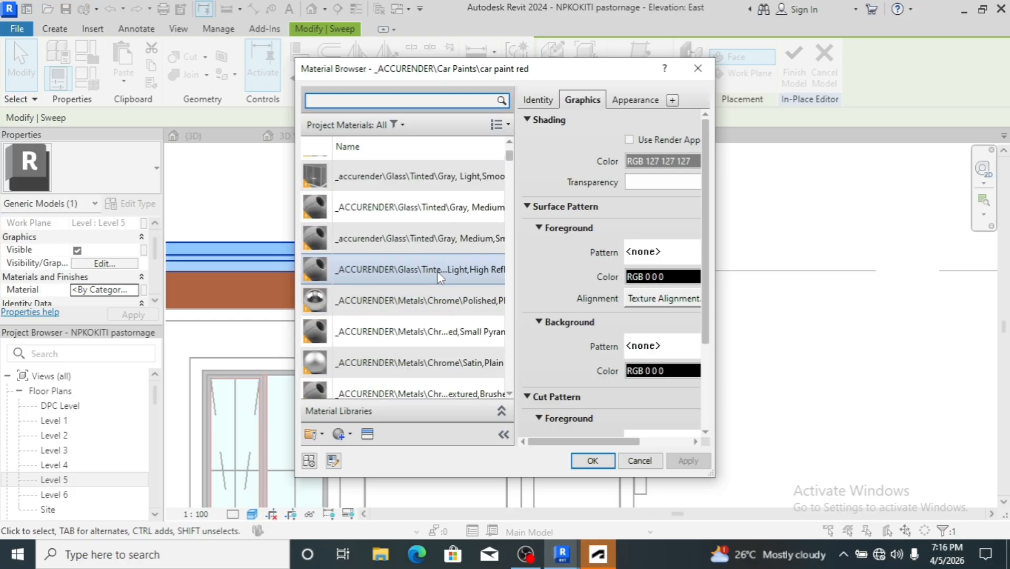
scroll(438, 272, up, 2)
scroll(440, 269, down, 5)
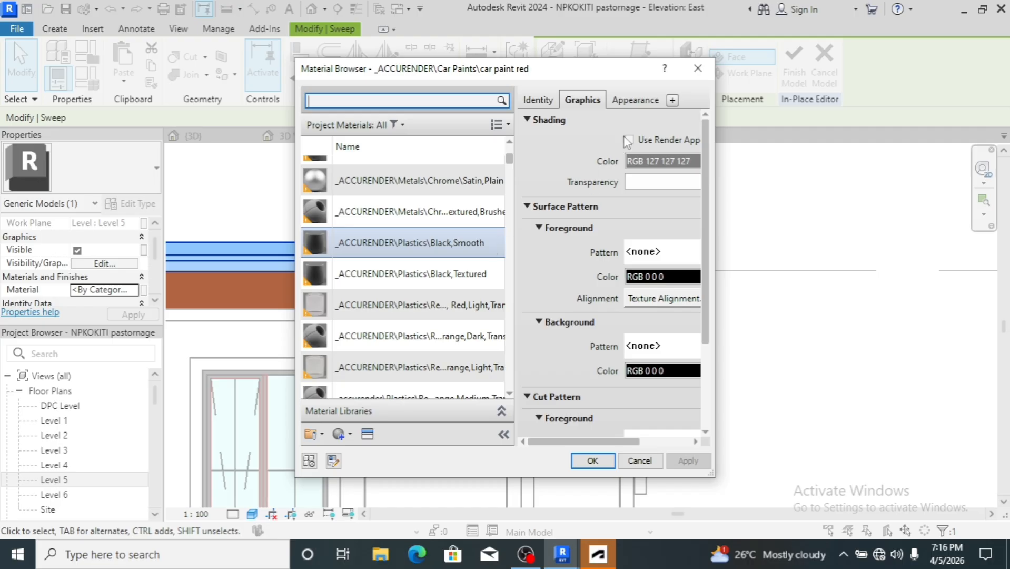
click(628, 101)
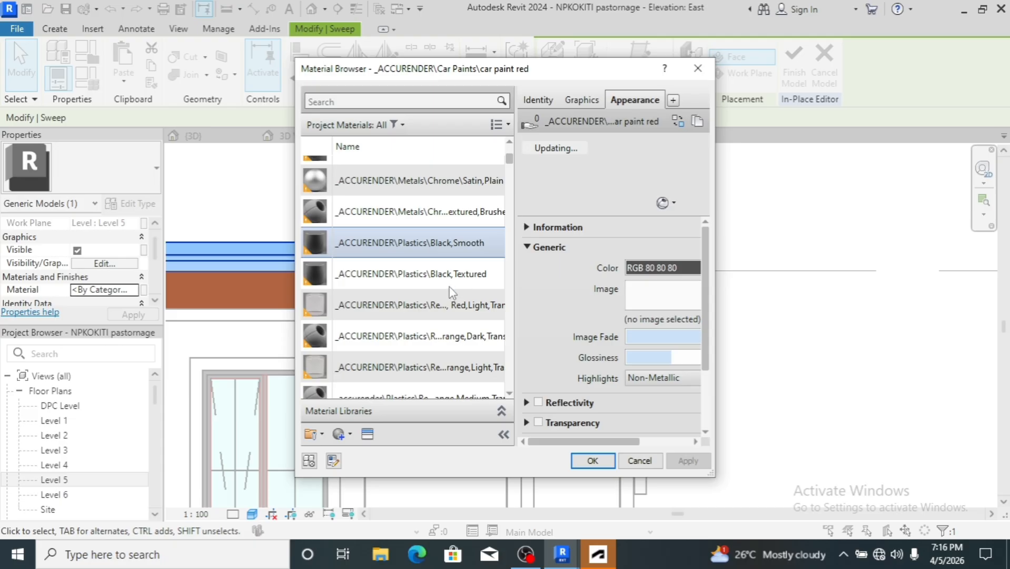
scroll(451, 291, up, 5)
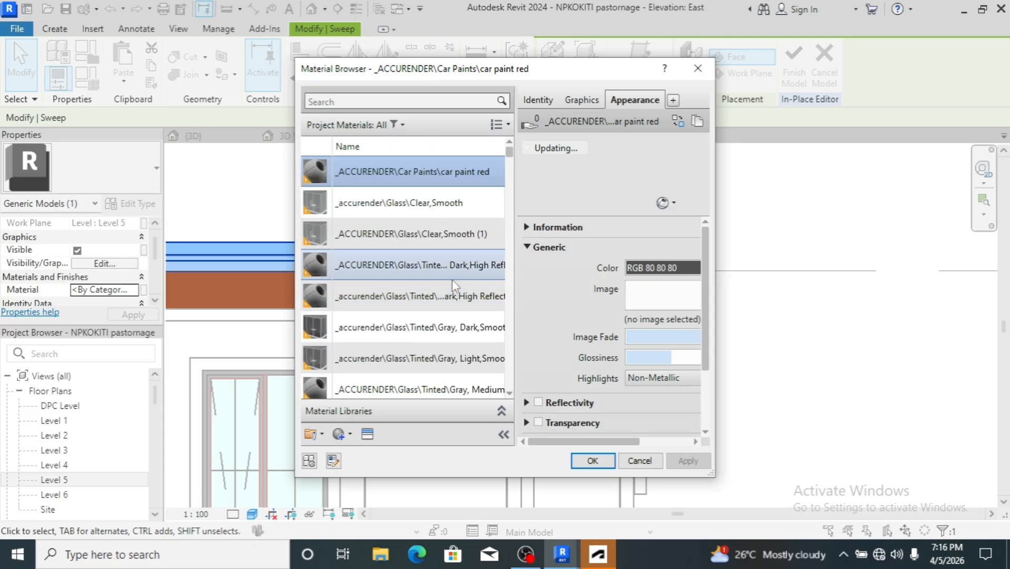
click(399, 124)
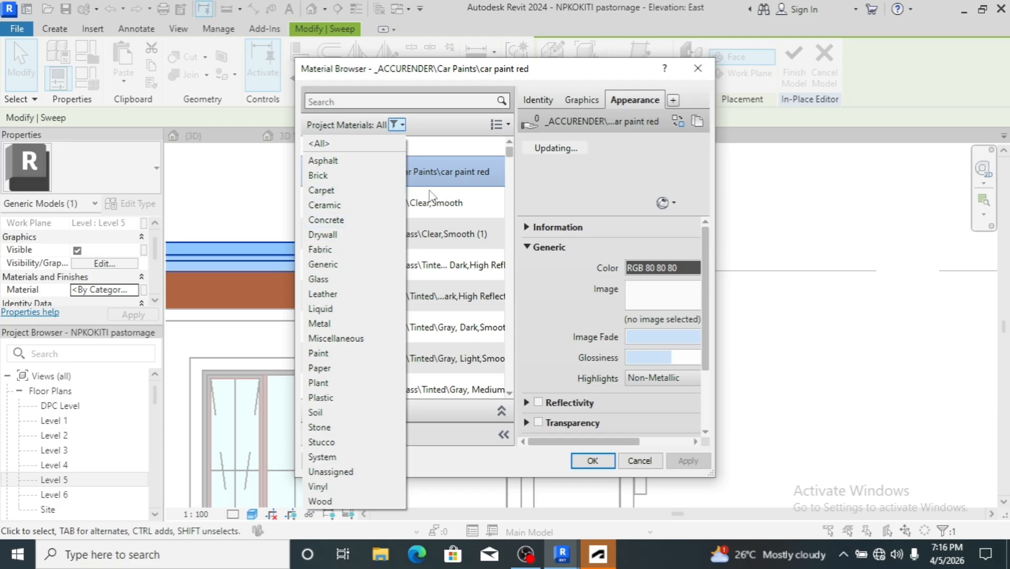
click(455, 198)
scroll(452, 221, down, 10)
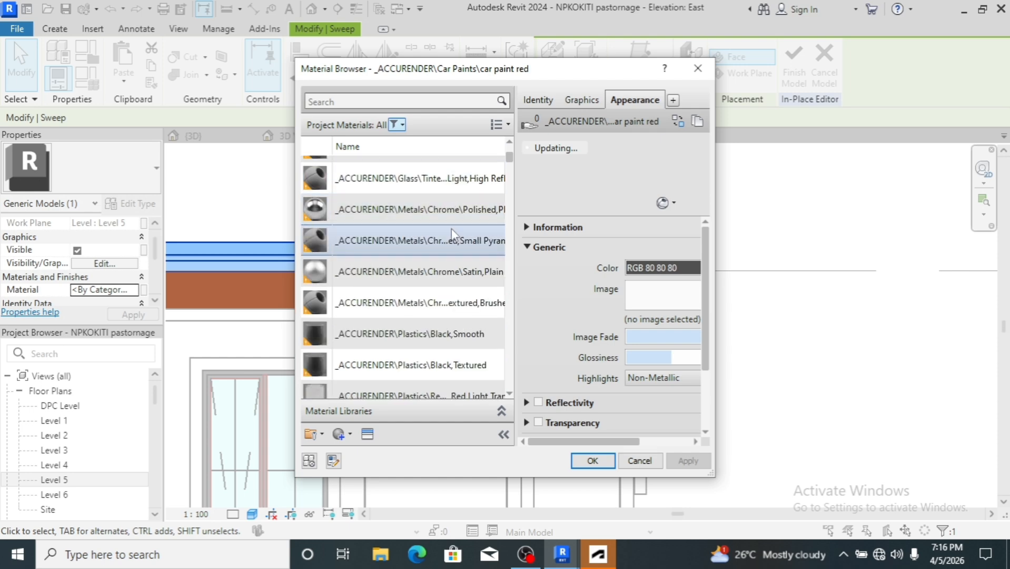
scroll(447, 268, down, 12)
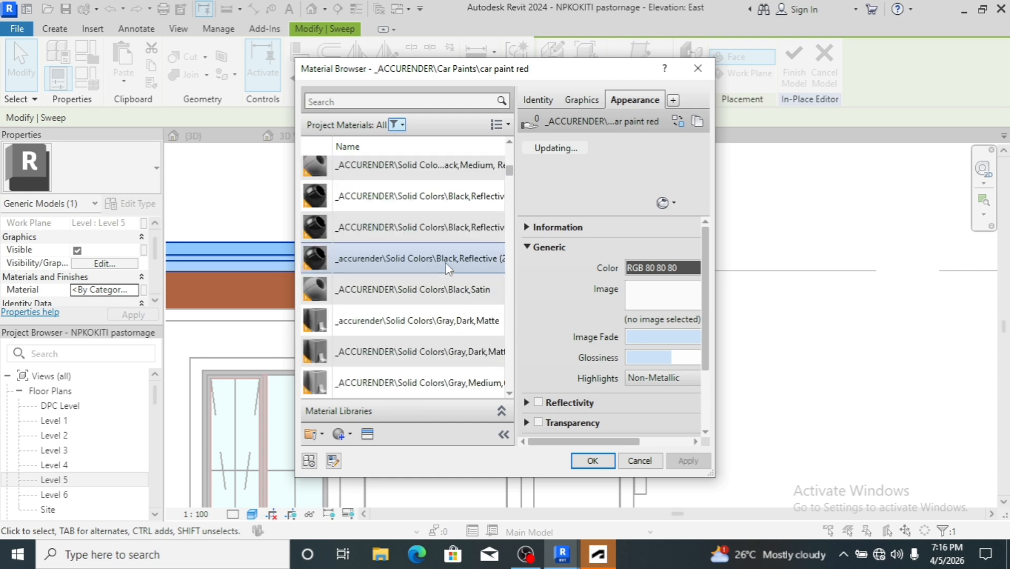
scroll(447, 268, down, 5)
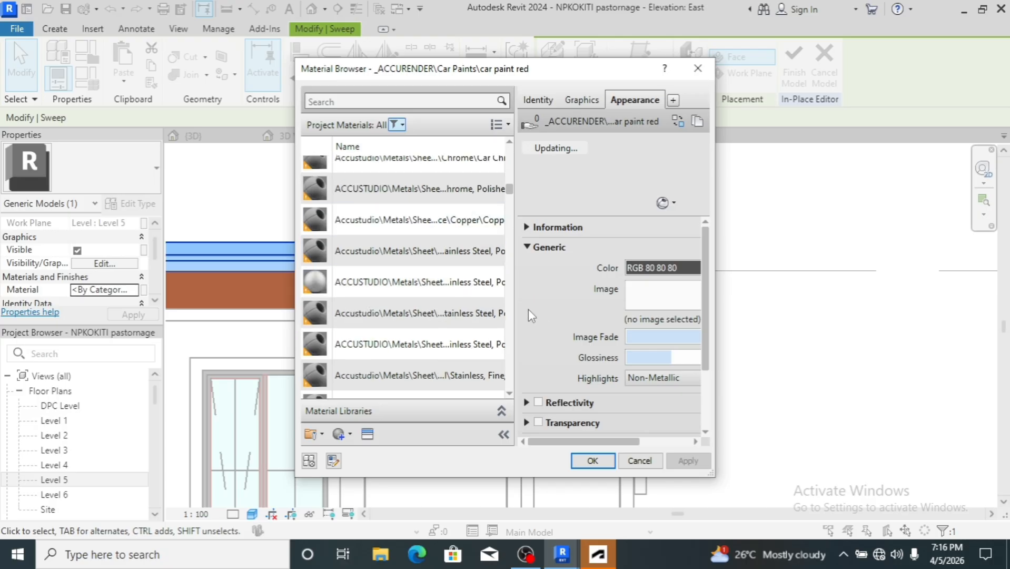
scroll(500, 287, up, 4)
scroll(500, 287, up, 2)
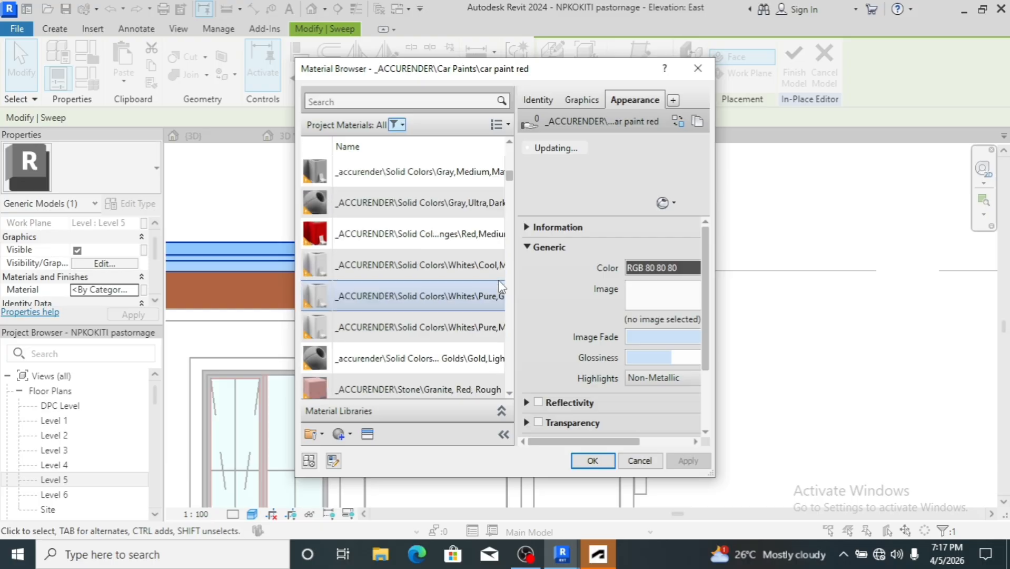
scroll(500, 287, up, 8)
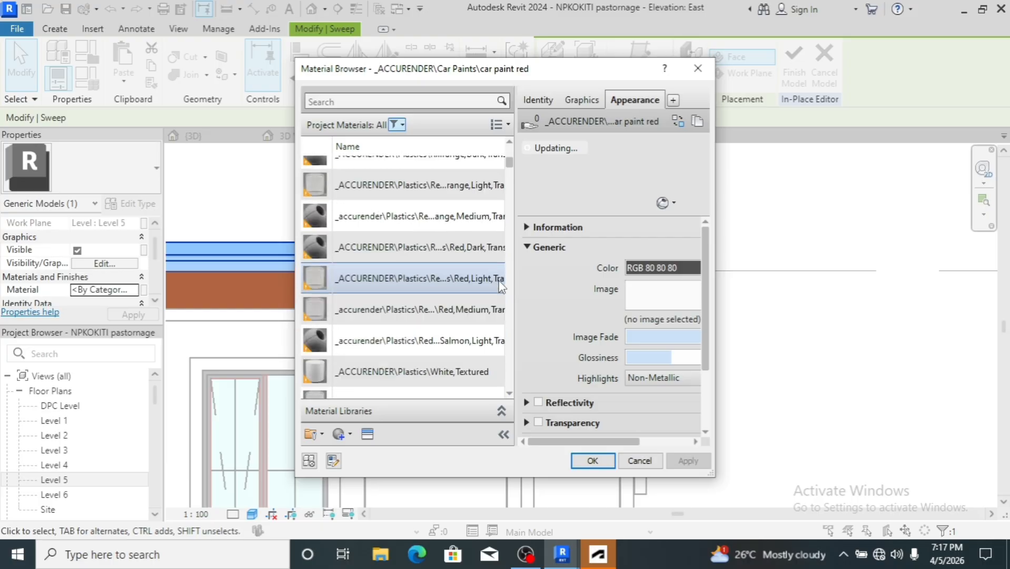
scroll(500, 287, up, 1)
scroll(501, 287, down, 3)
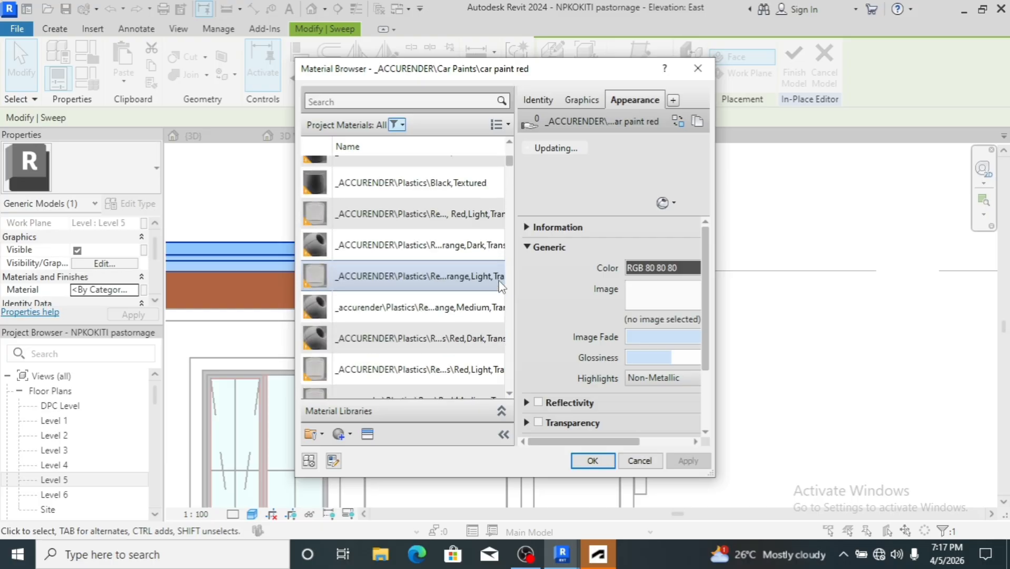
scroll(505, 292, up, 3)
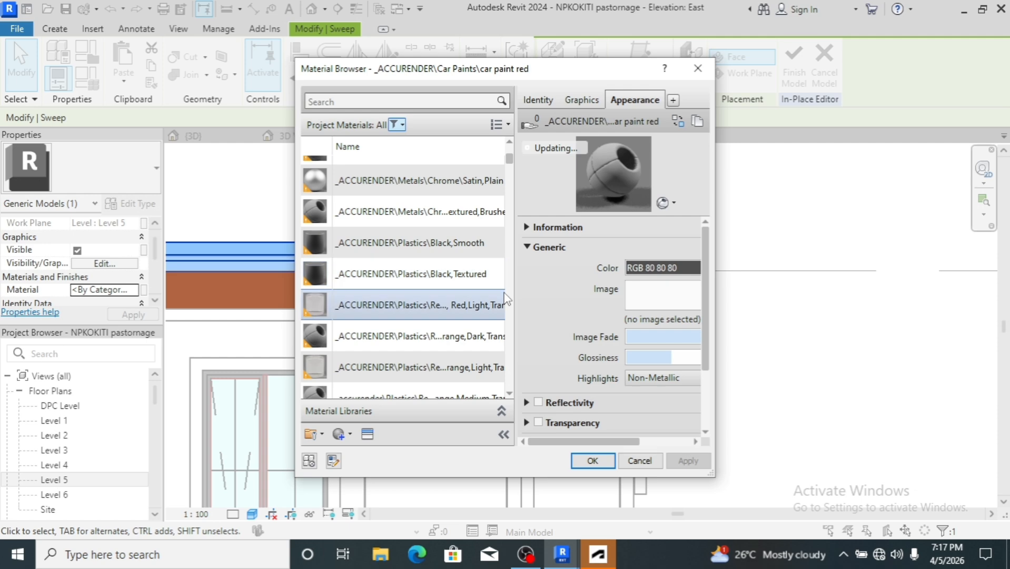
scroll(503, 252, down, 3)
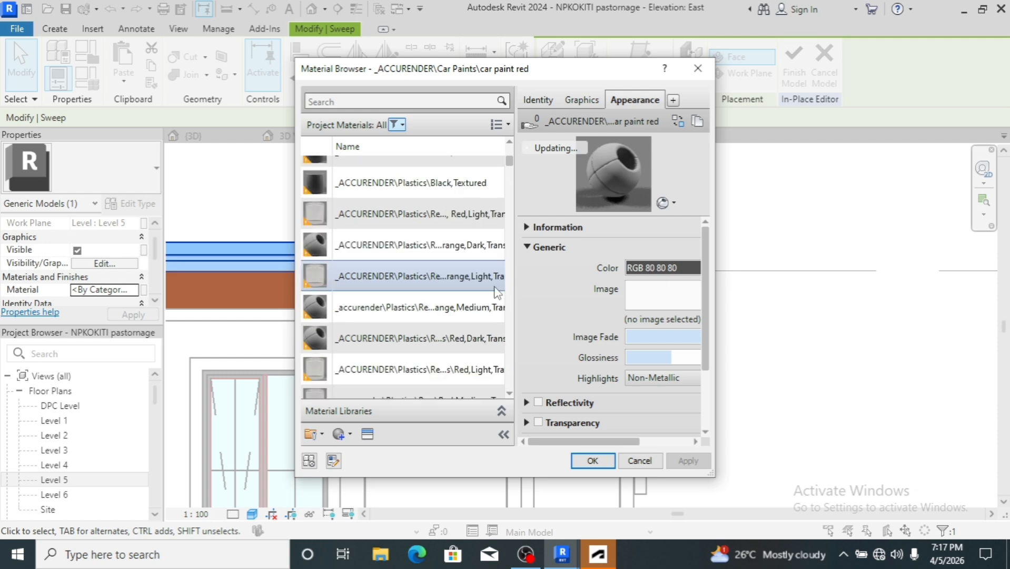
click(506, 125)
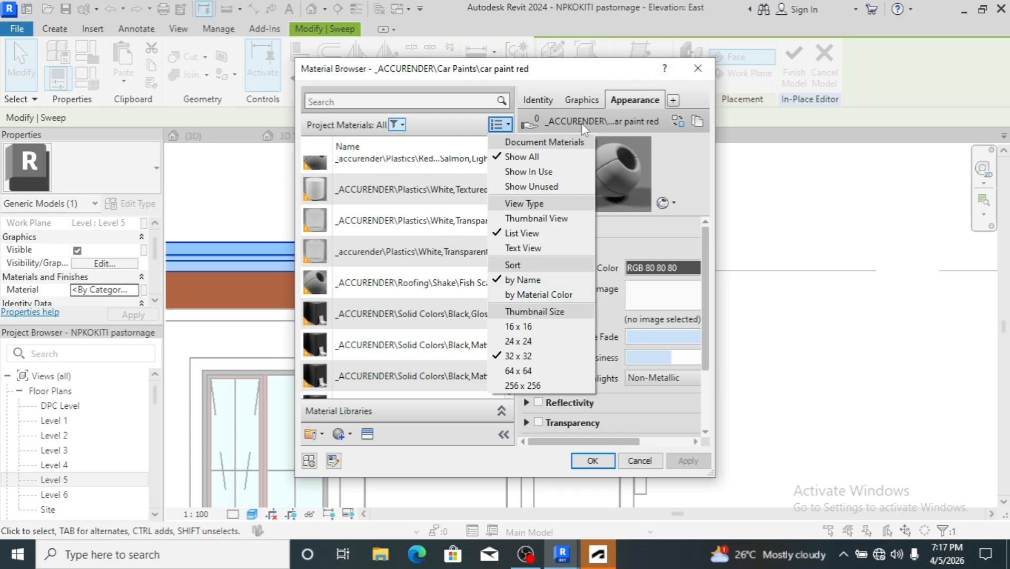
click(691, 169)
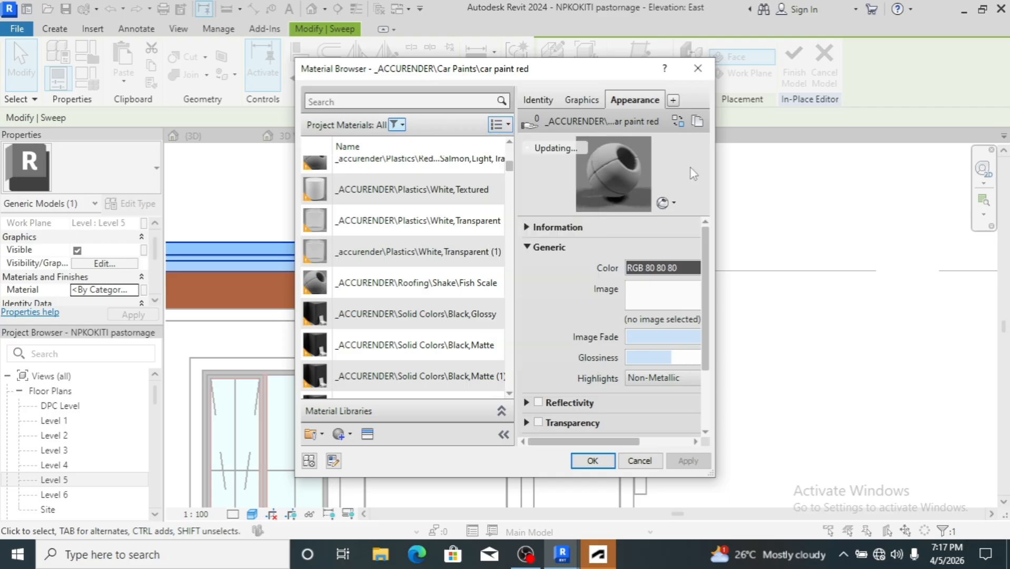
click(698, 71)
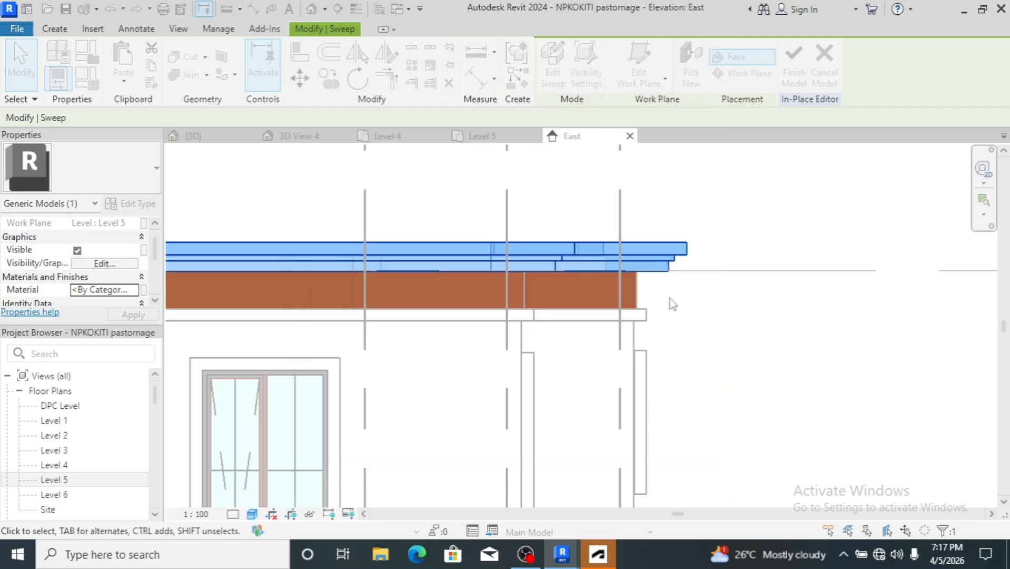
Deselect the roof-edge sweep and finish its in-place model
click(684, 310)
scroll(685, 305, down, 3)
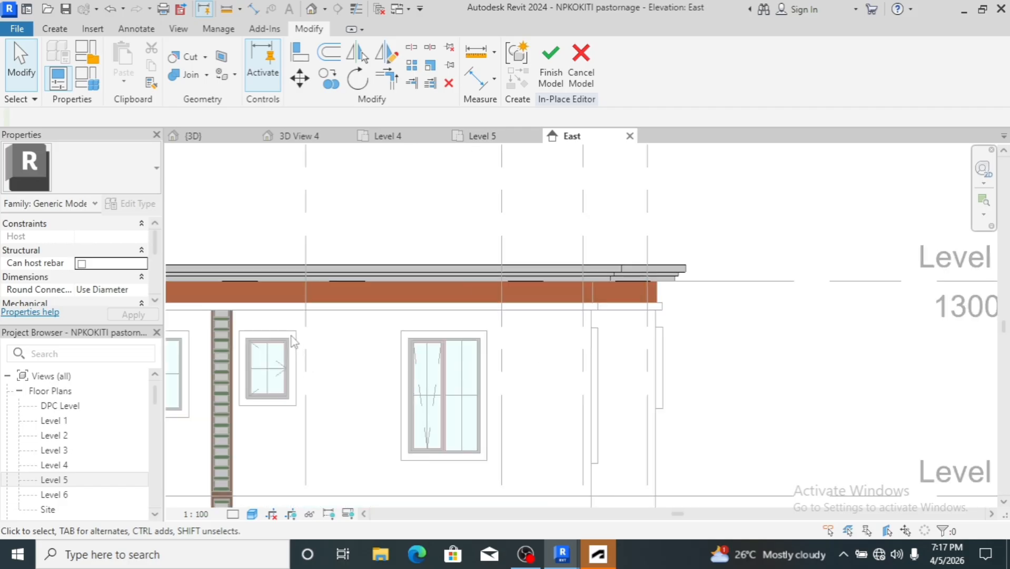
click(549, 80)
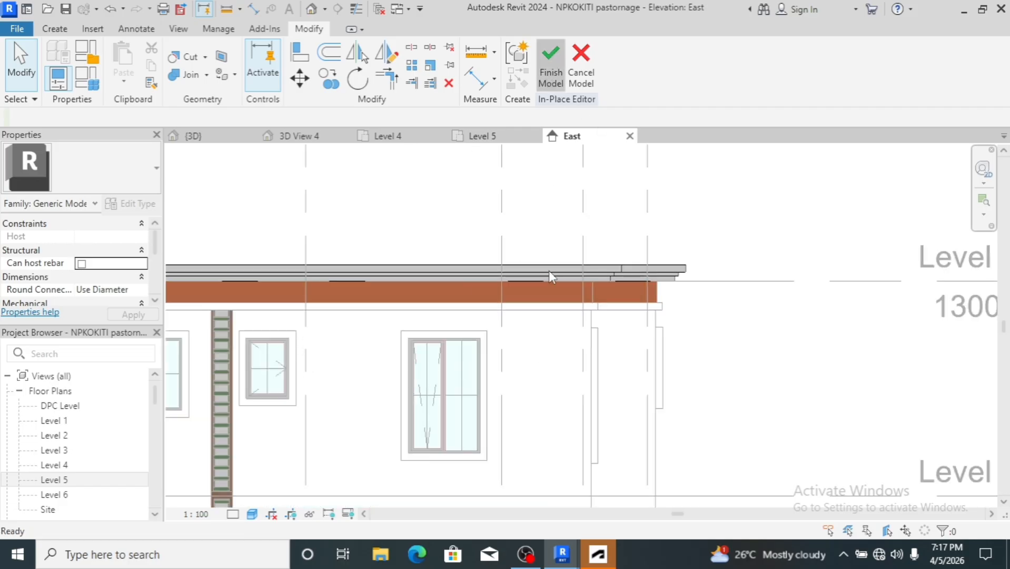
Select the mass surround around the tall two-panel window on Level 4 and open it for in-place editing
click(474, 343)
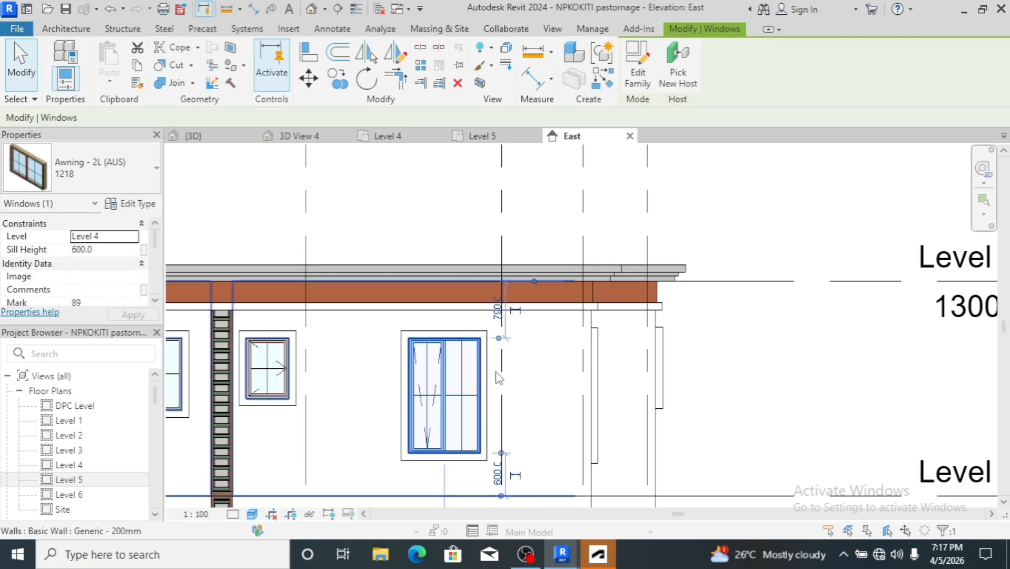
click(685, 324)
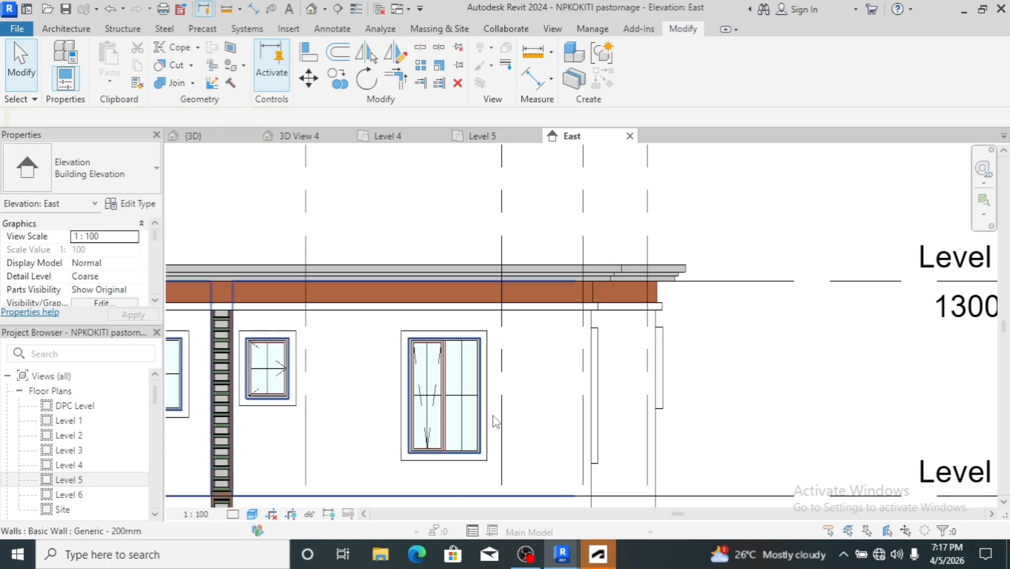
click(531, 463)
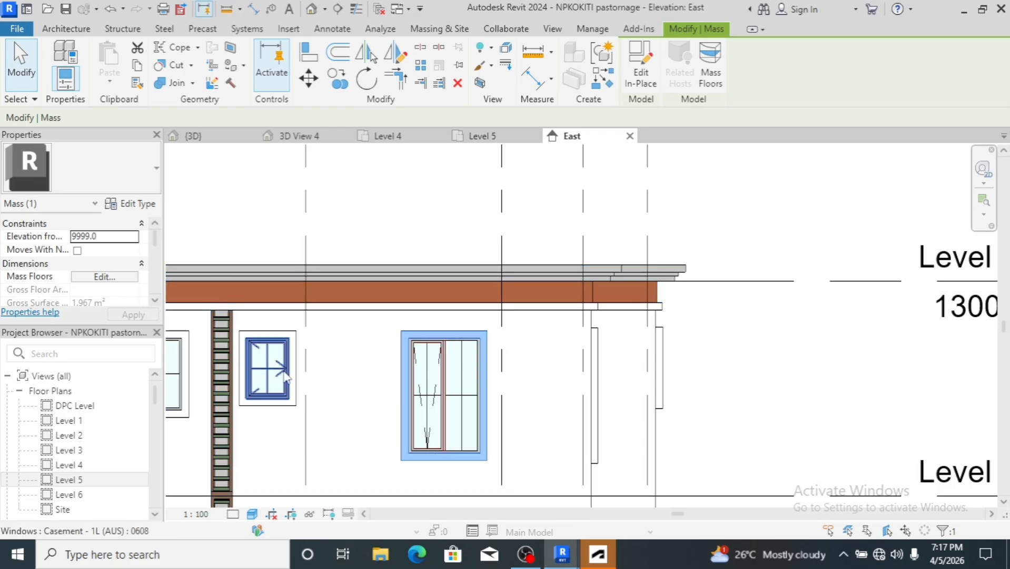
click(636, 84)
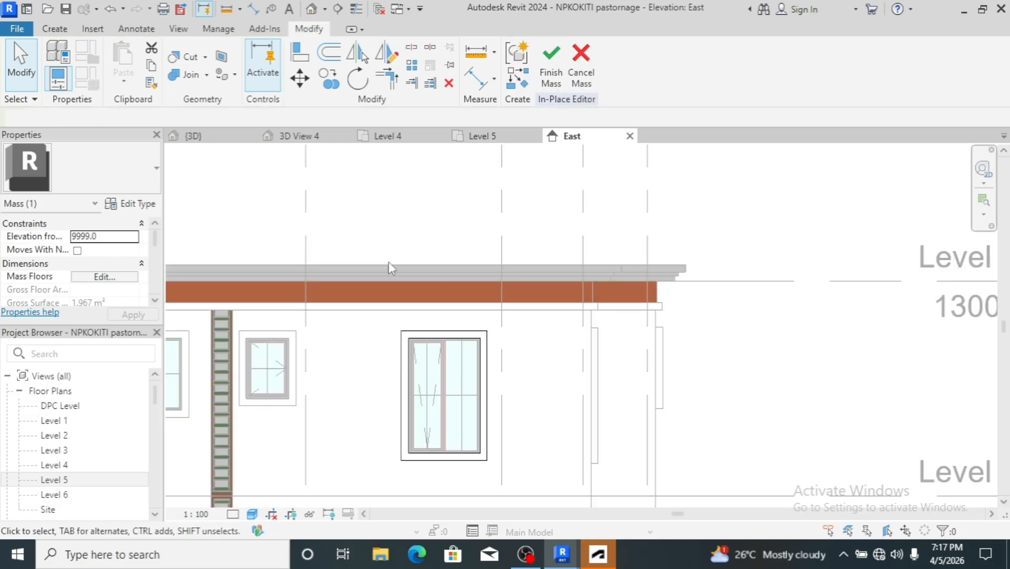
Assign the surround form the material _ACCURENDER\Car Paints\car paint red with appearance colour RGB 238 238 238, and finish the mass
click(403, 346)
click(403, 346)
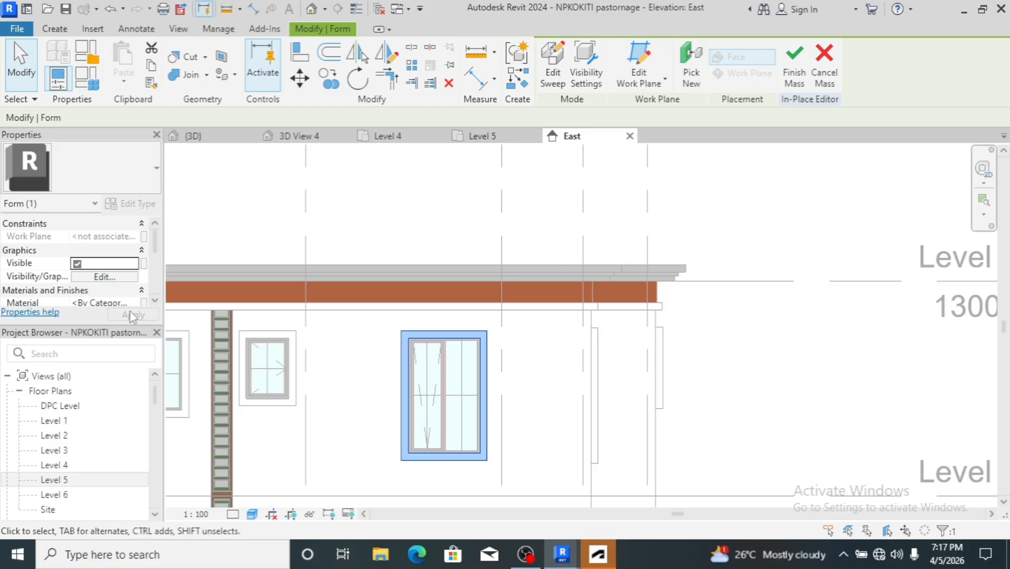
scroll(134, 273, down, 3)
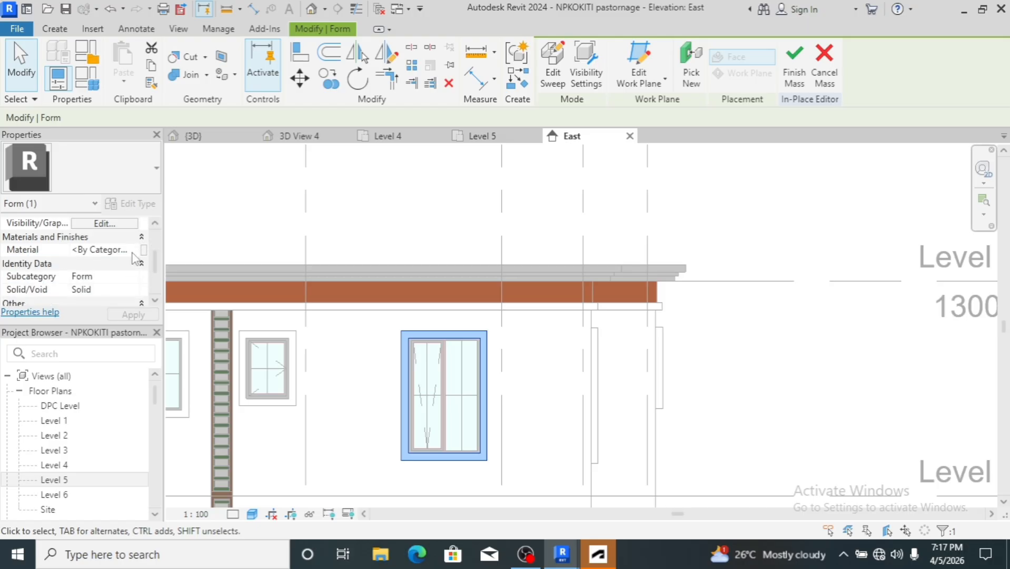
click(133, 251)
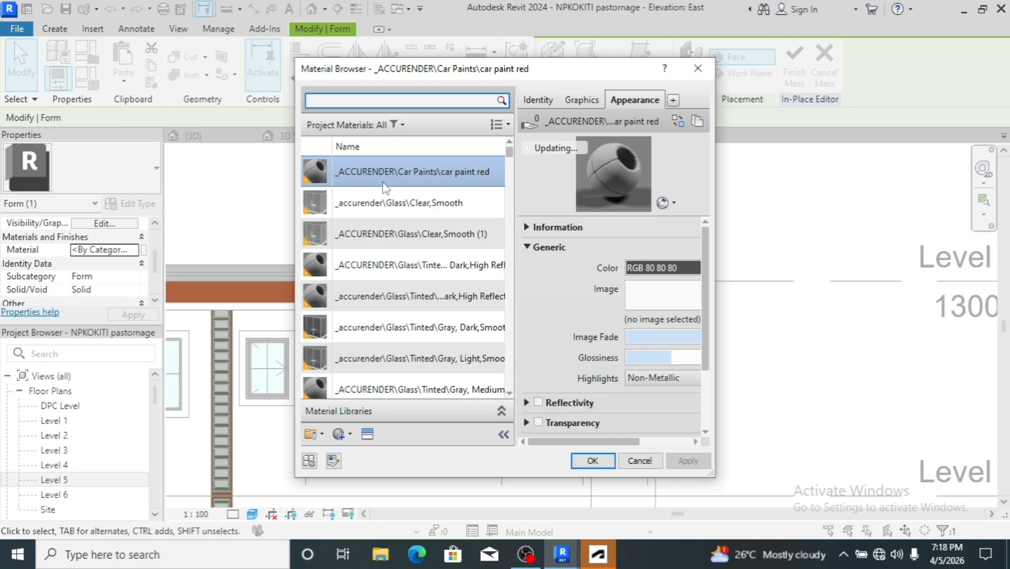
click(658, 269)
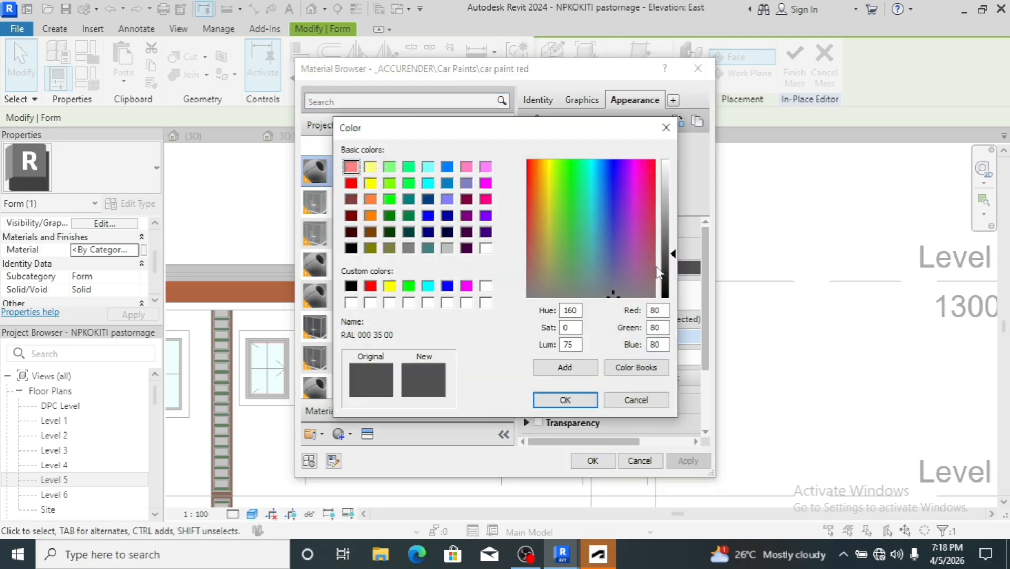
drag(677, 262, 673, 175)
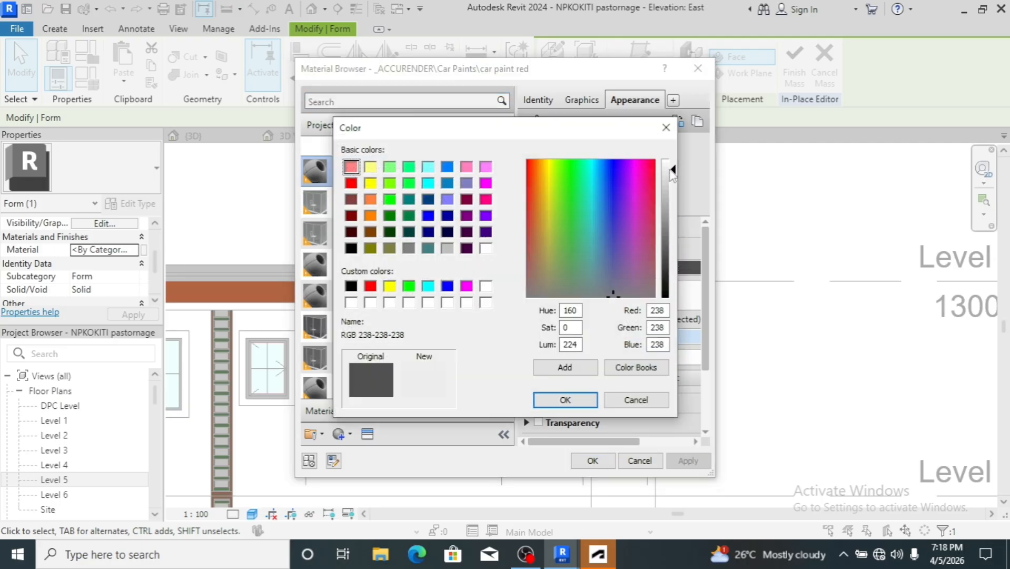
click(565, 401)
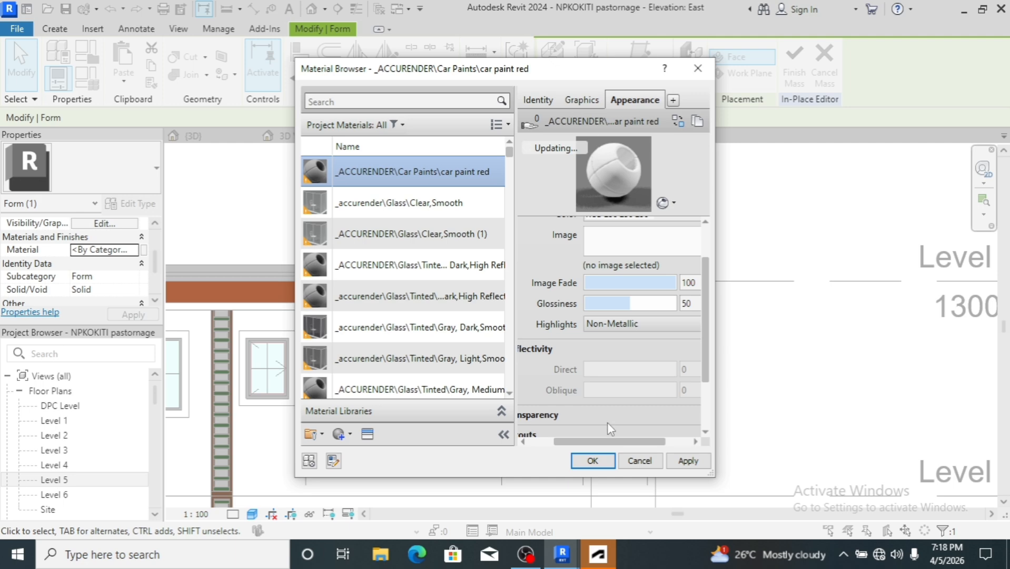
click(593, 462)
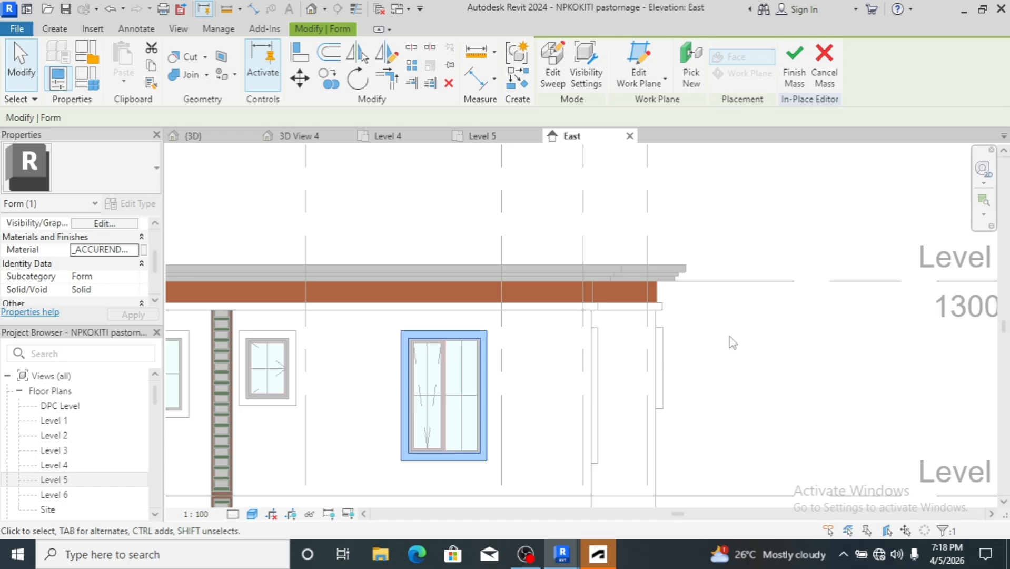
click(733, 343)
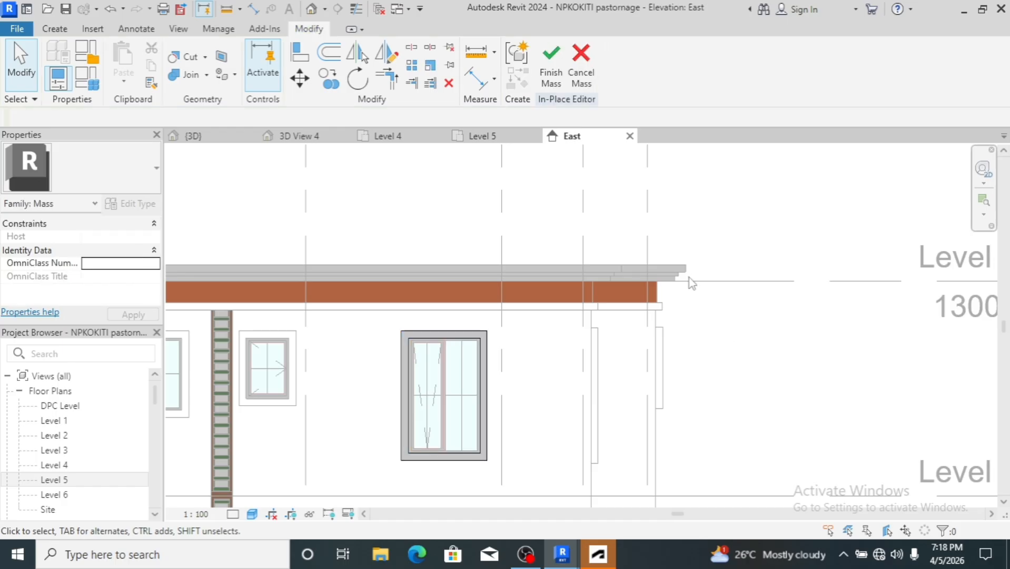
click(548, 65)
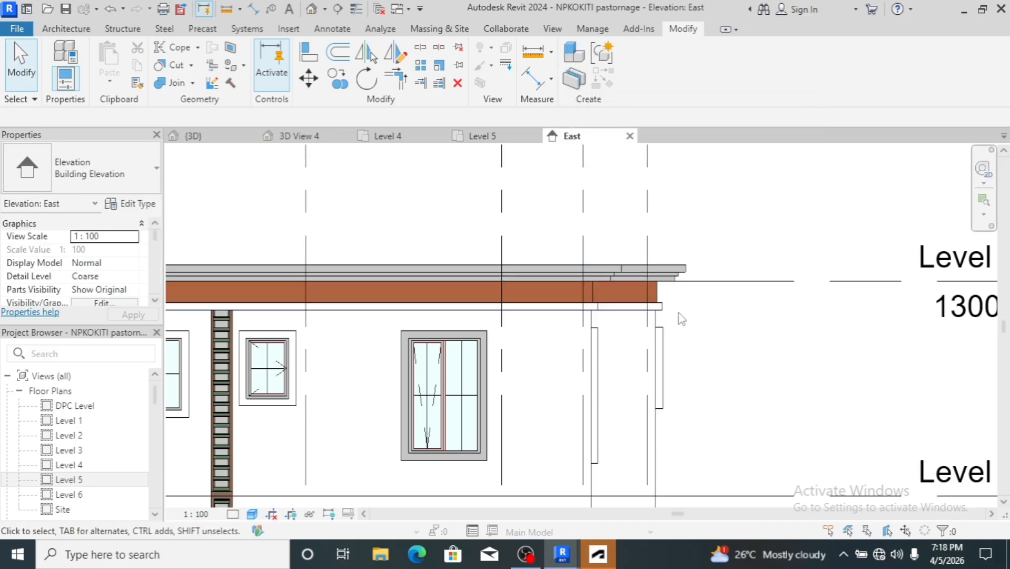
scroll(699, 313, down, 2)
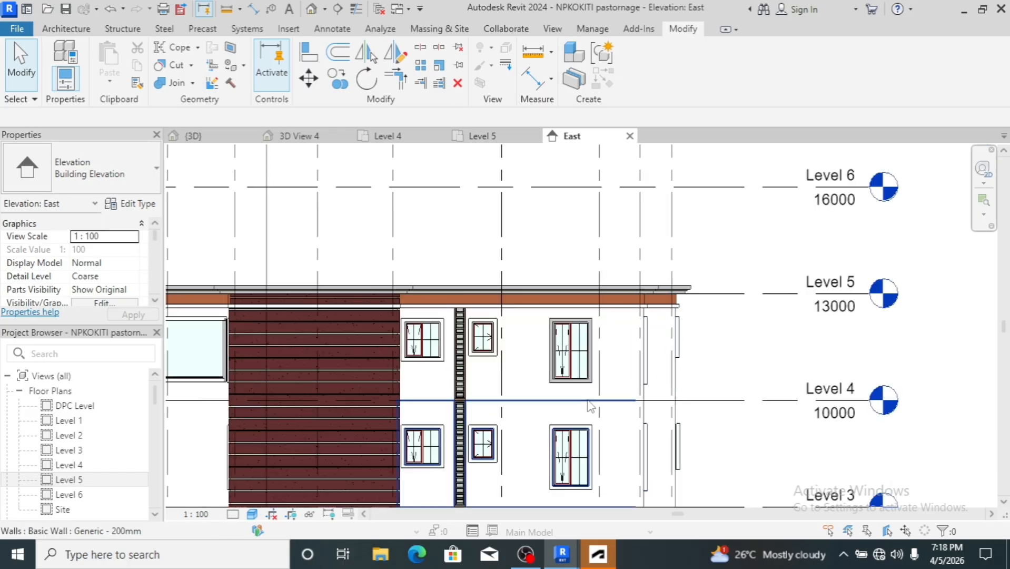
scroll(589, 402, up, 3)
scroll(589, 402, up, 2)
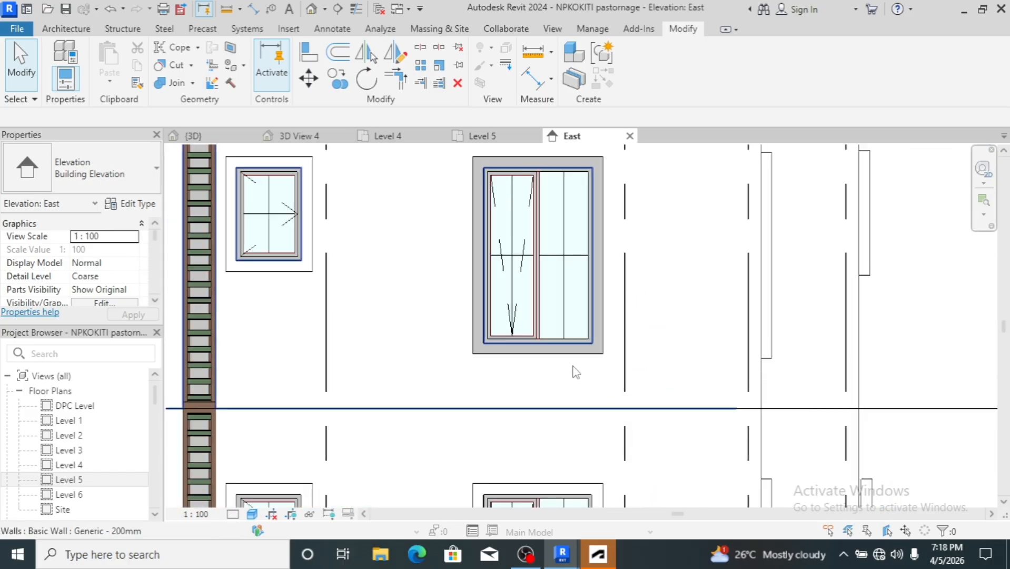
scroll(573, 370, down, 3)
scroll(572, 367, down, 2)
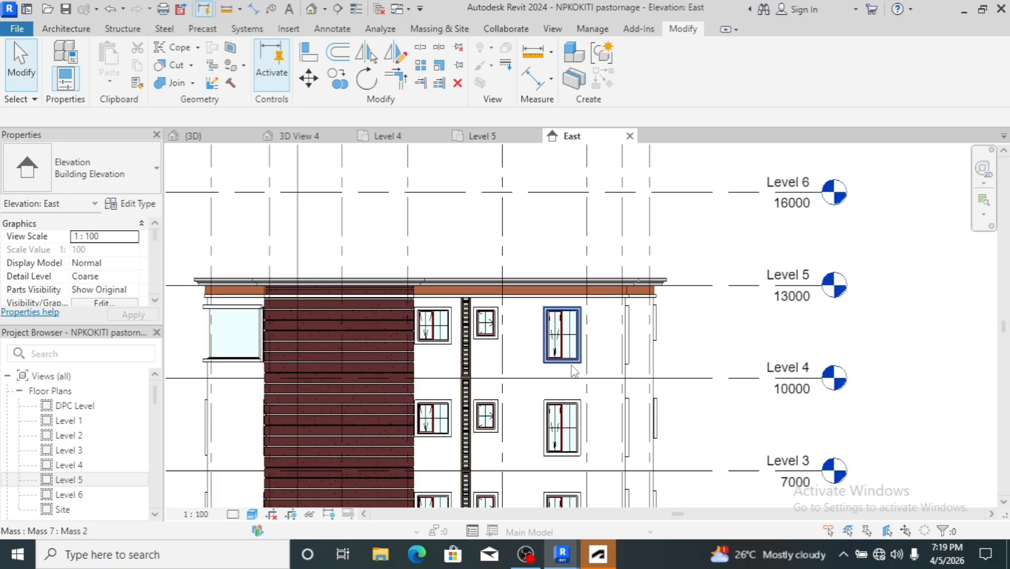
scroll(582, 361, up, 4)
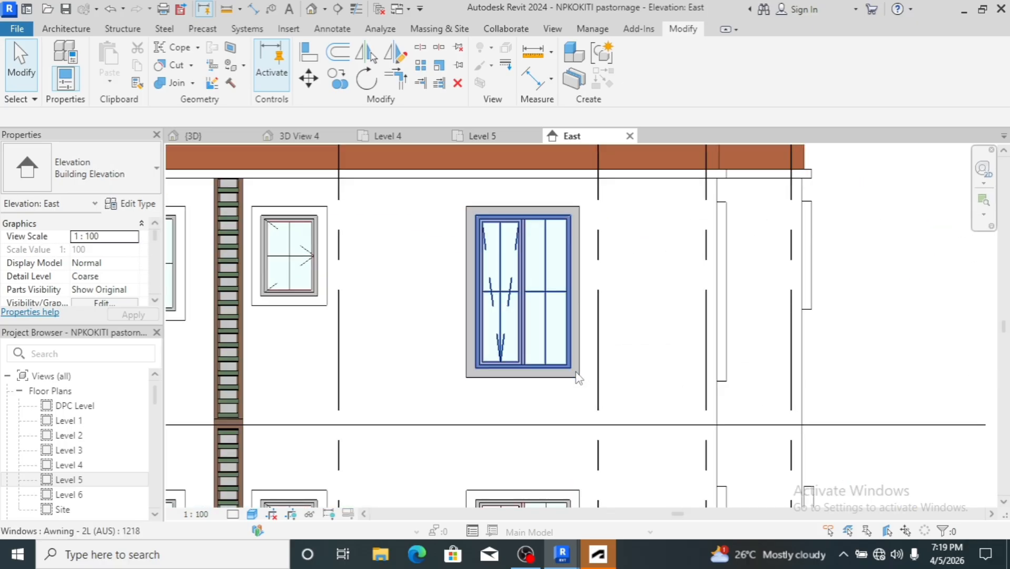
Open the tall two-panel window's surround mass in place and set its form's car paint red appearance colour to RGB 238 238 238
double_click(576, 372)
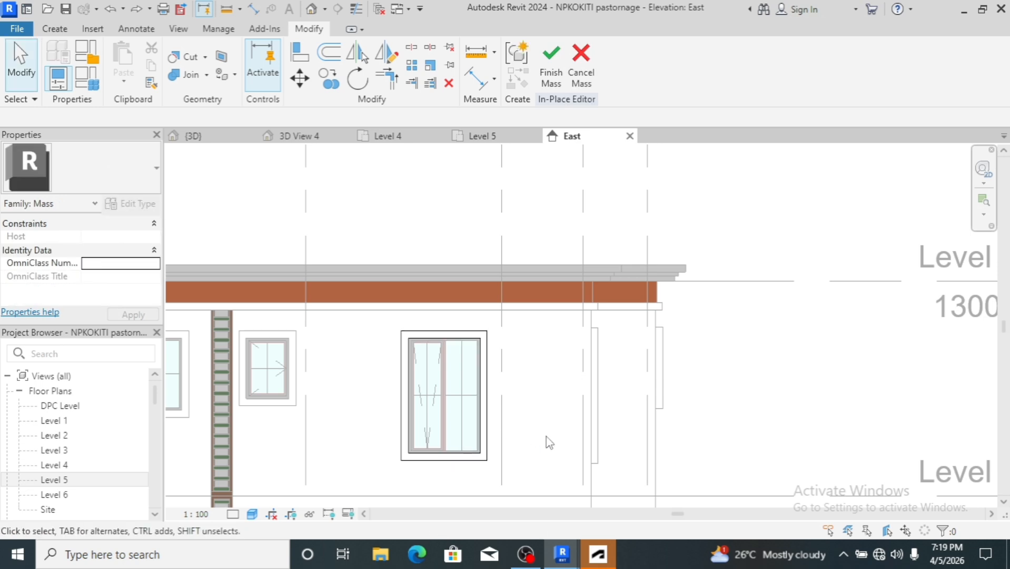
click(489, 460)
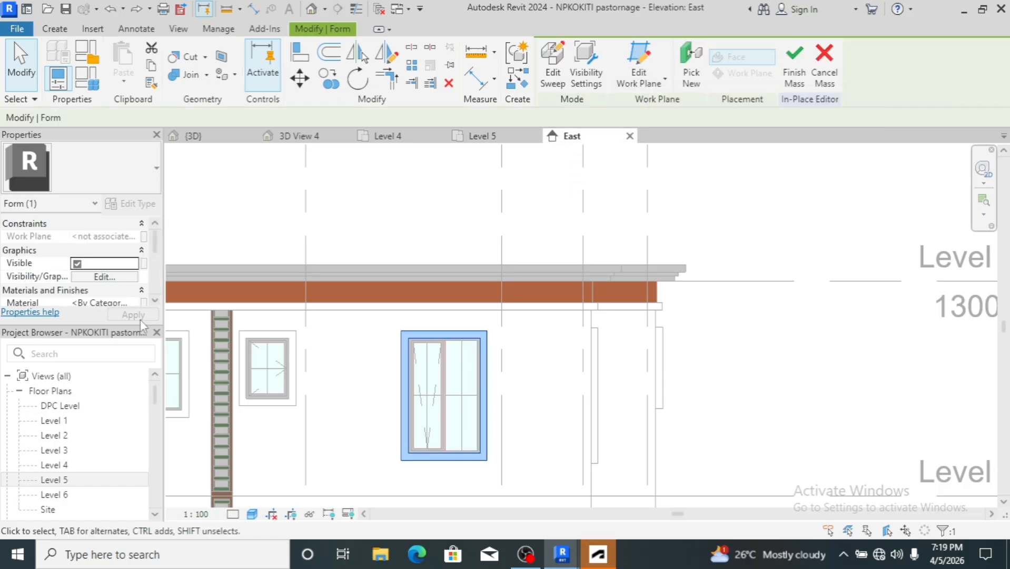
scroll(131, 310, down, 1)
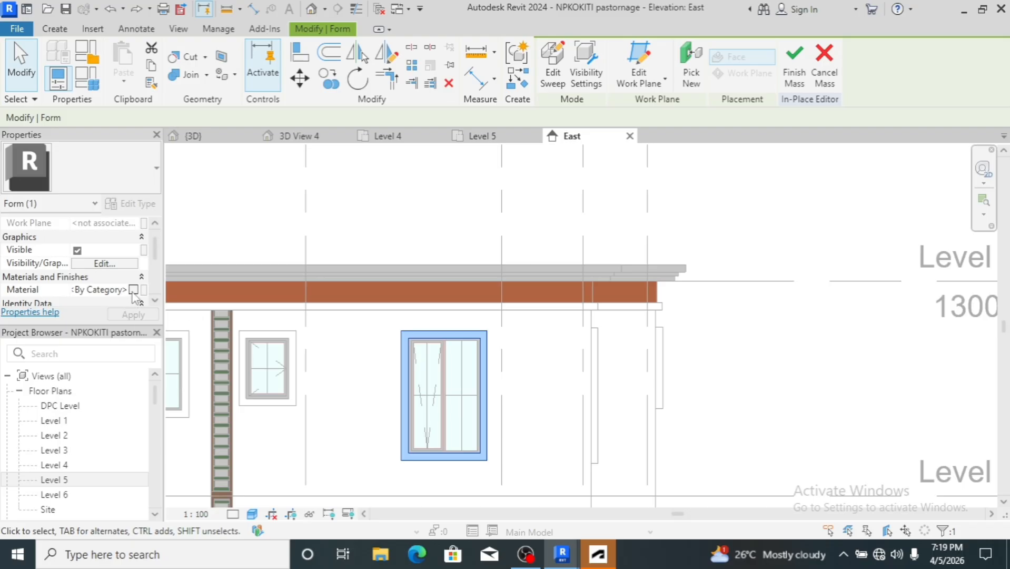
click(132, 290)
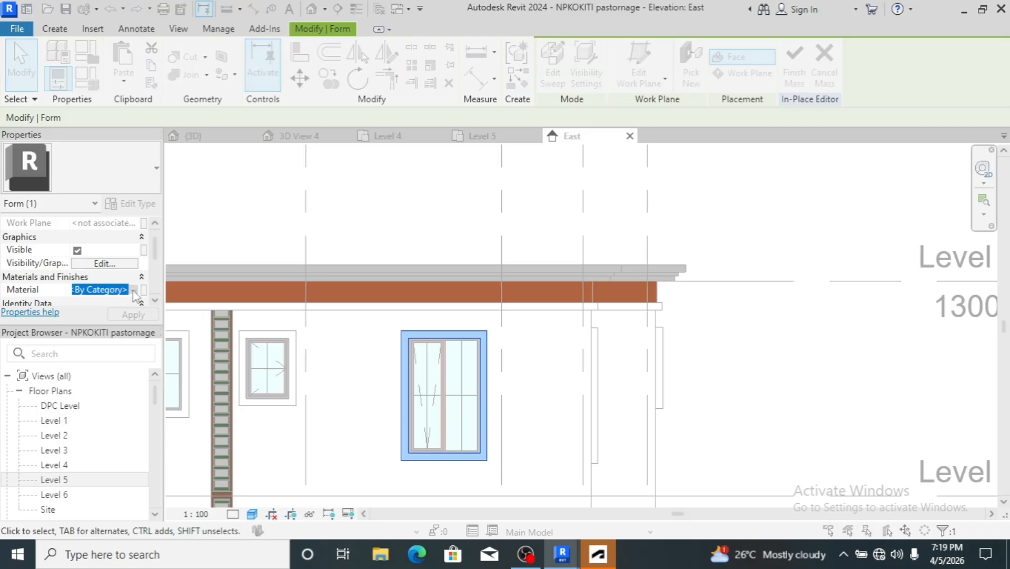
click(135, 290)
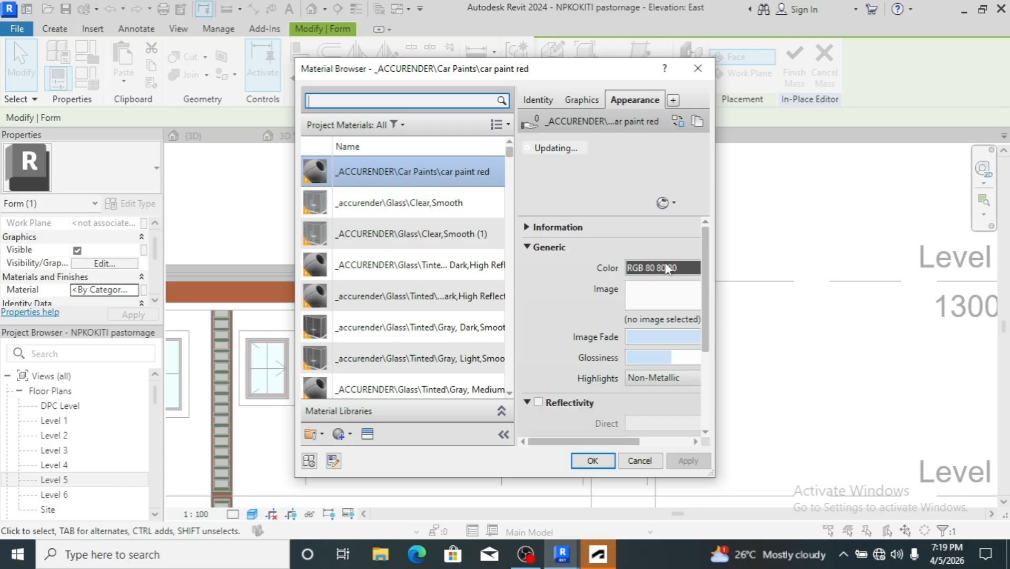
click(688, 270)
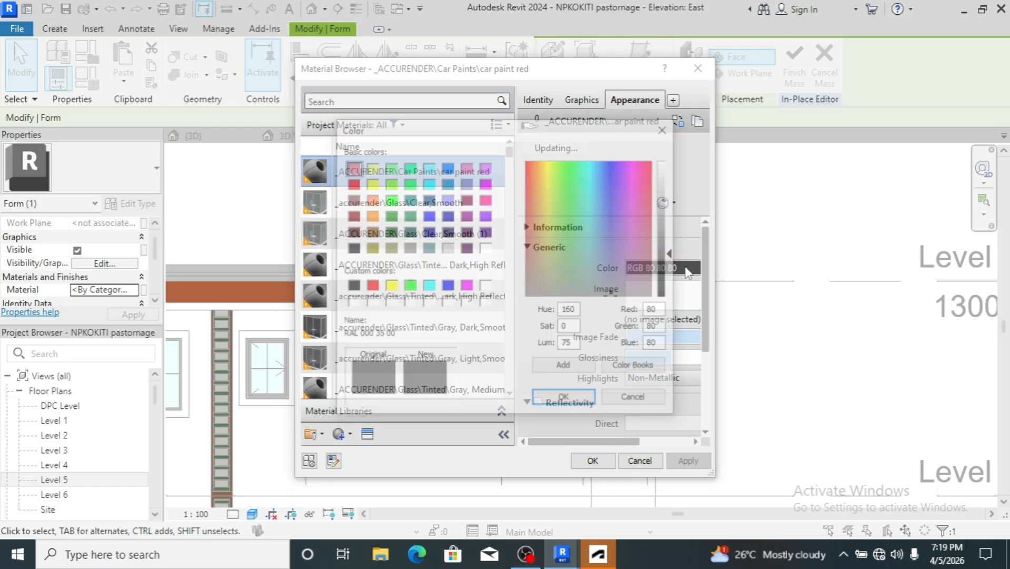
click(672, 172)
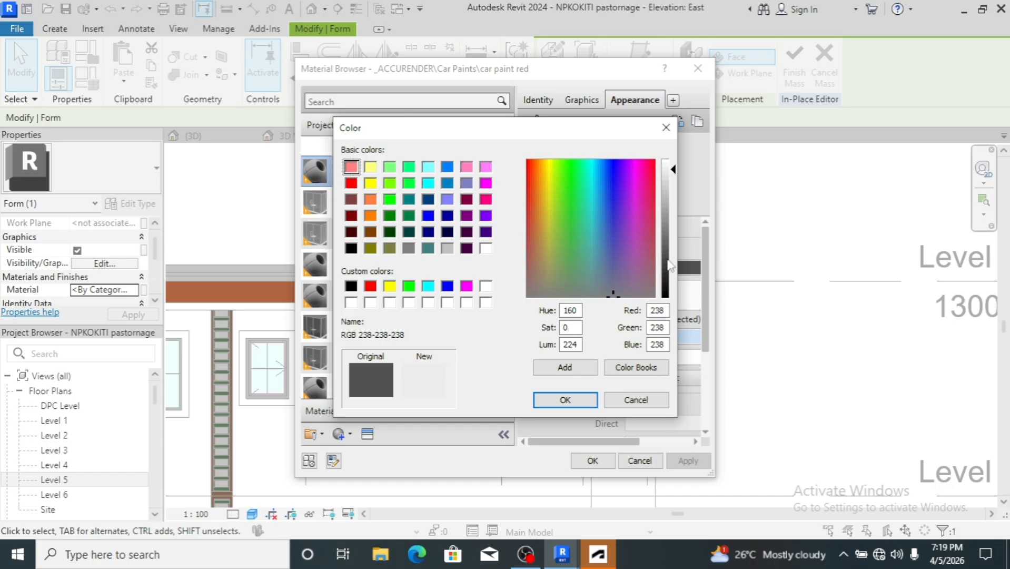
click(564, 400)
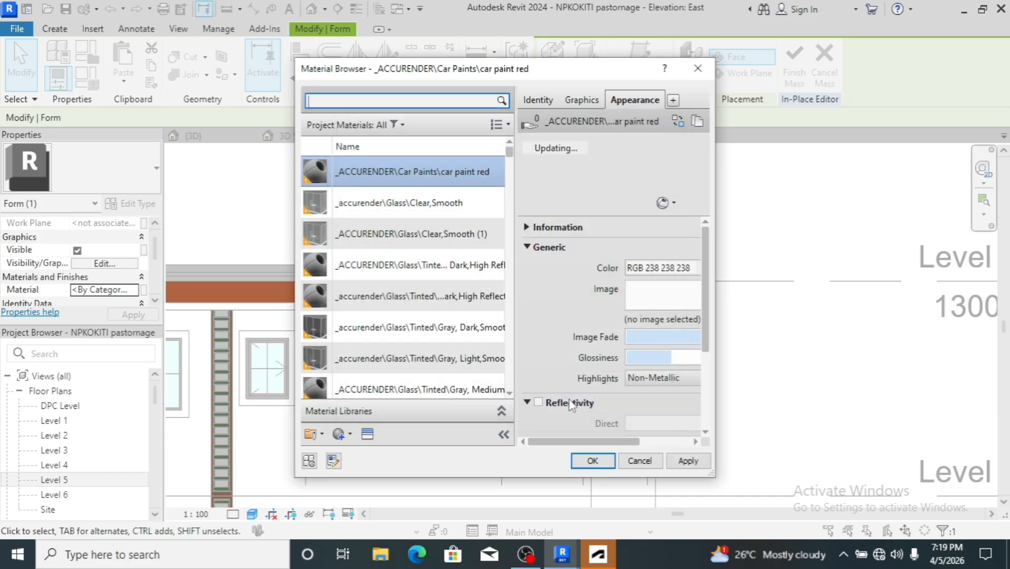
Set the car paint red material's shading colour to RGB 242 242 242, and enable the use of render appearance for shading
click(580, 101)
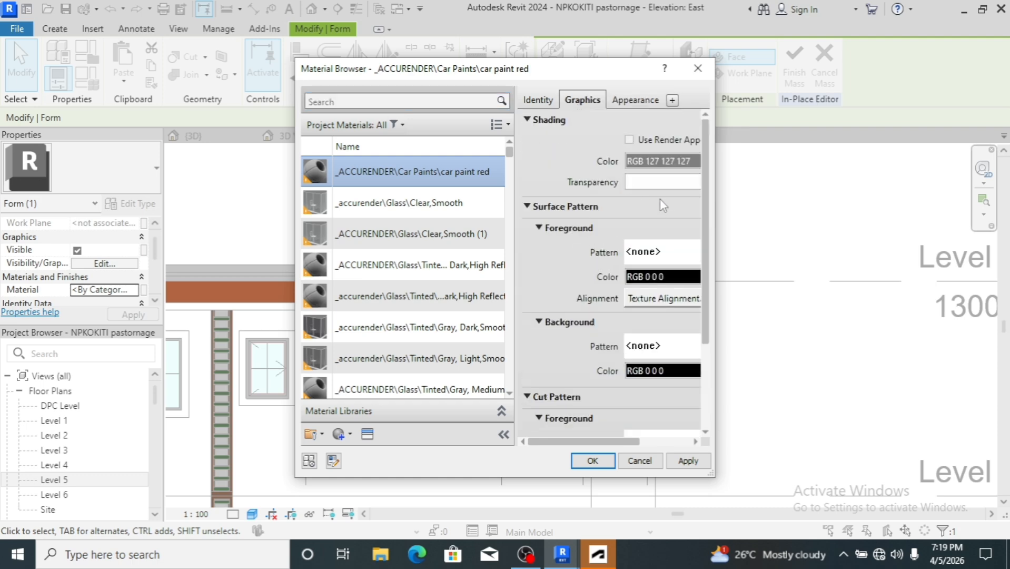
click(679, 167)
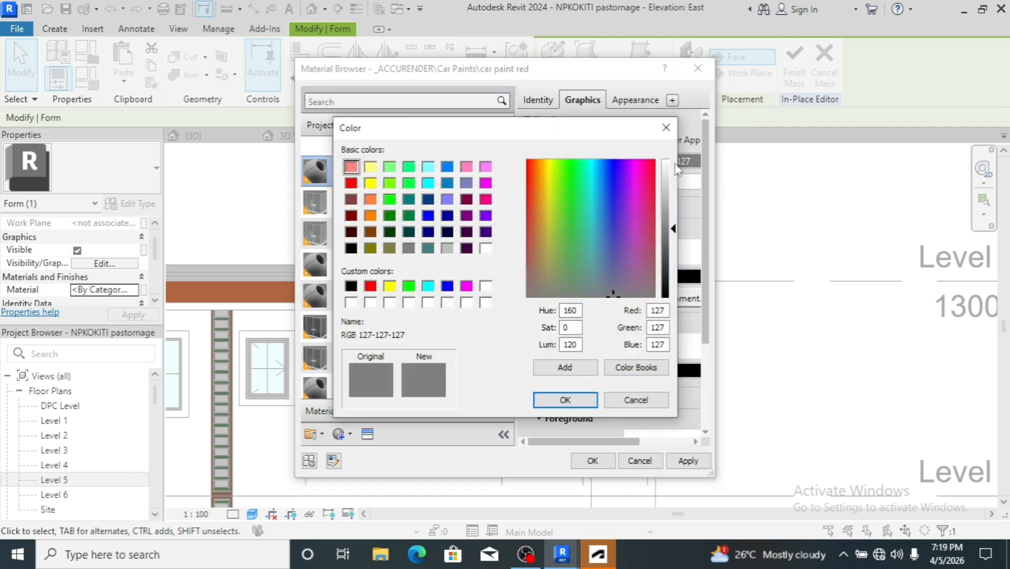
click(676, 232)
drag(678, 233, 672, 173)
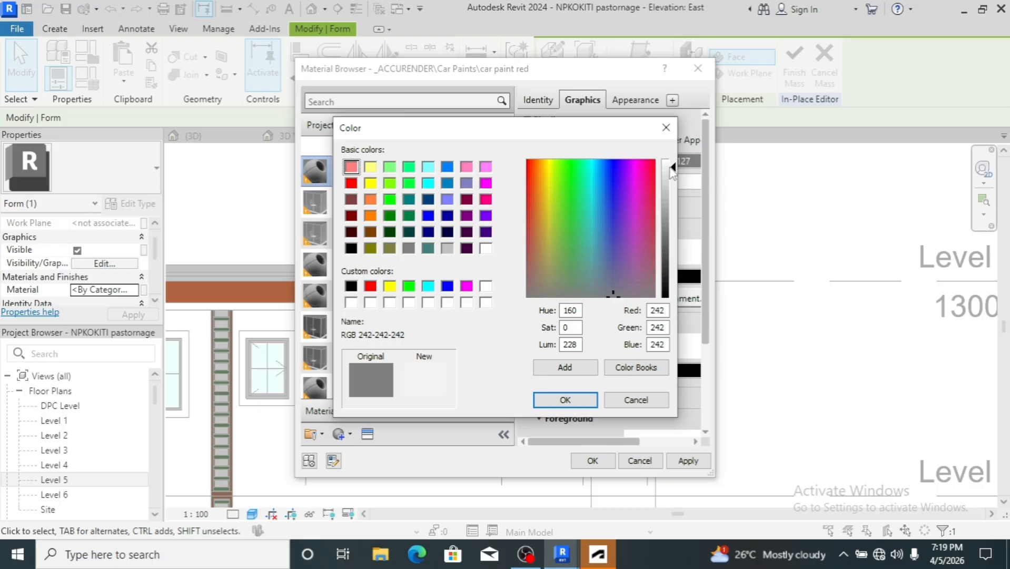
click(569, 399)
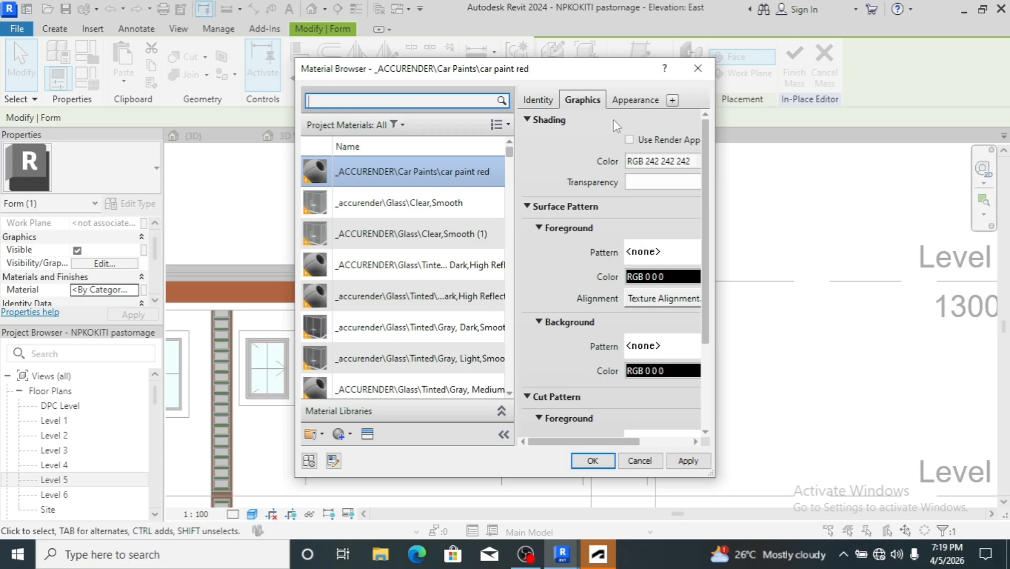
click(629, 141)
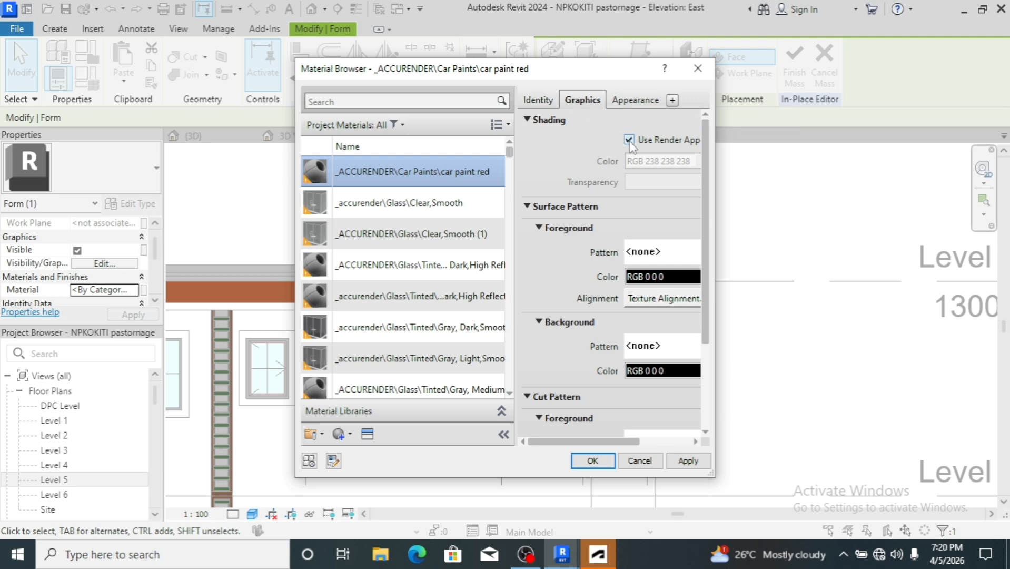
Assign the edited car paint red material to the surround form and finish the mass
click(592, 461)
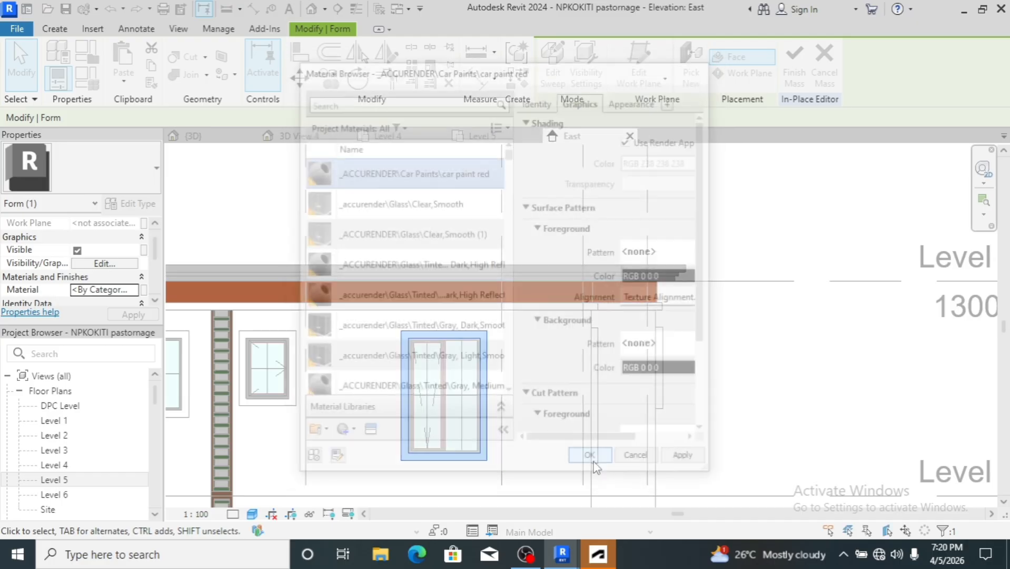
click(707, 351)
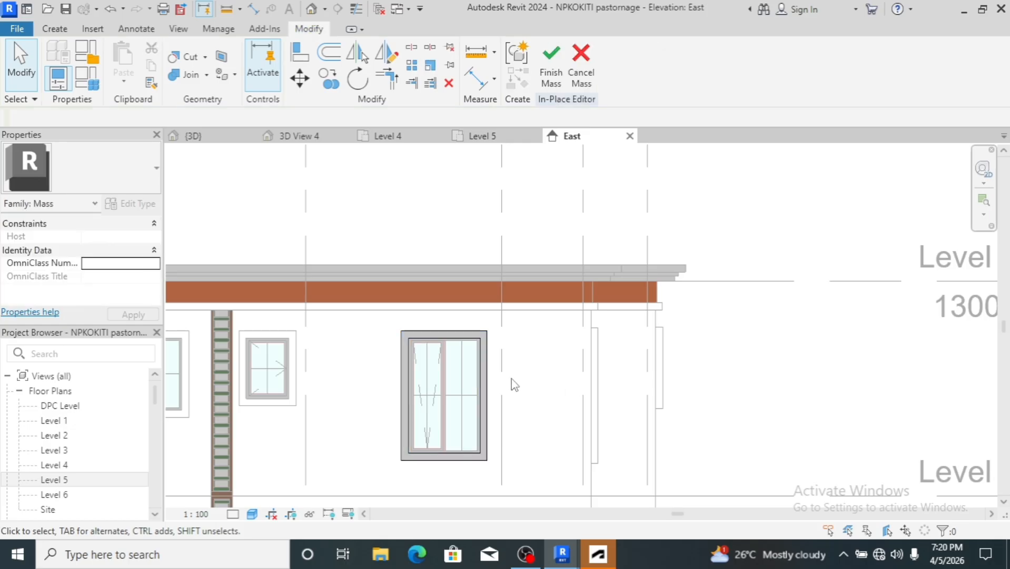
click(546, 75)
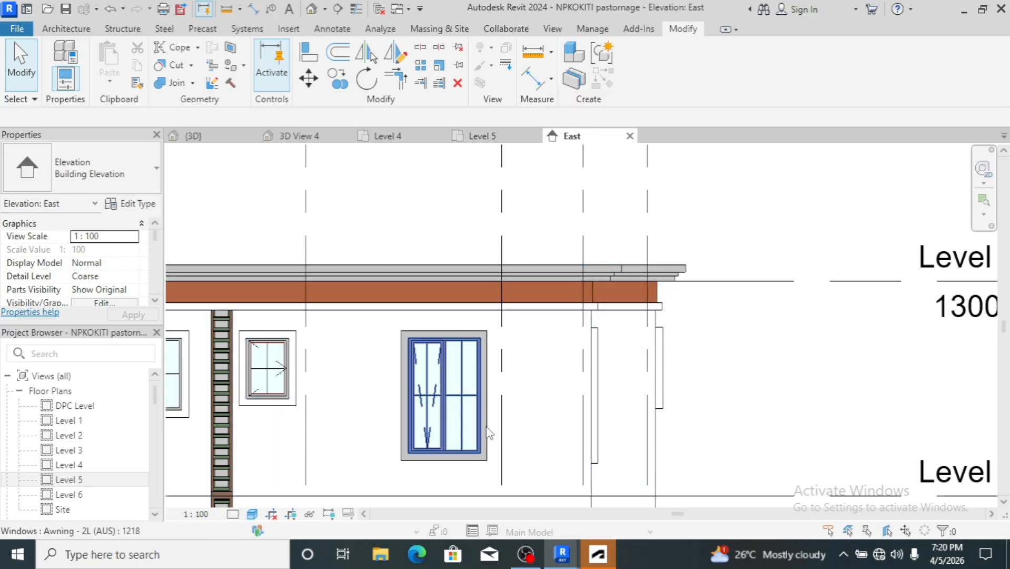
click(449, 429)
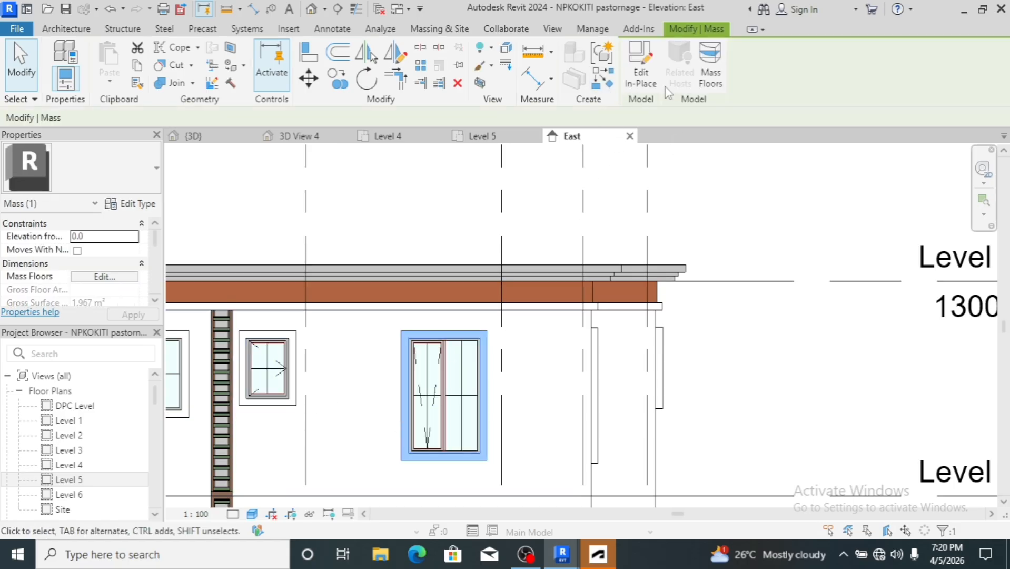
click(641, 76)
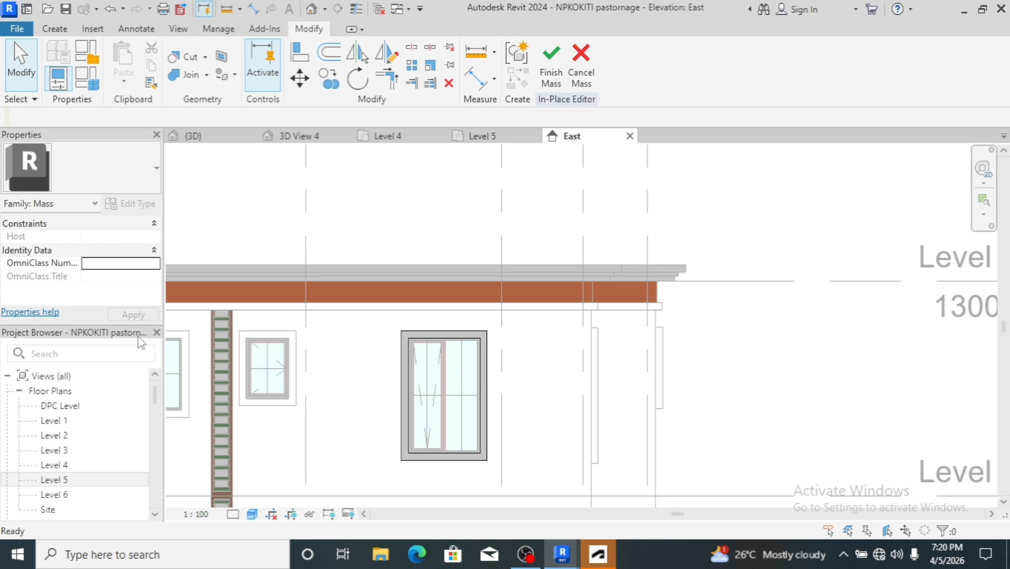
click(551, 74)
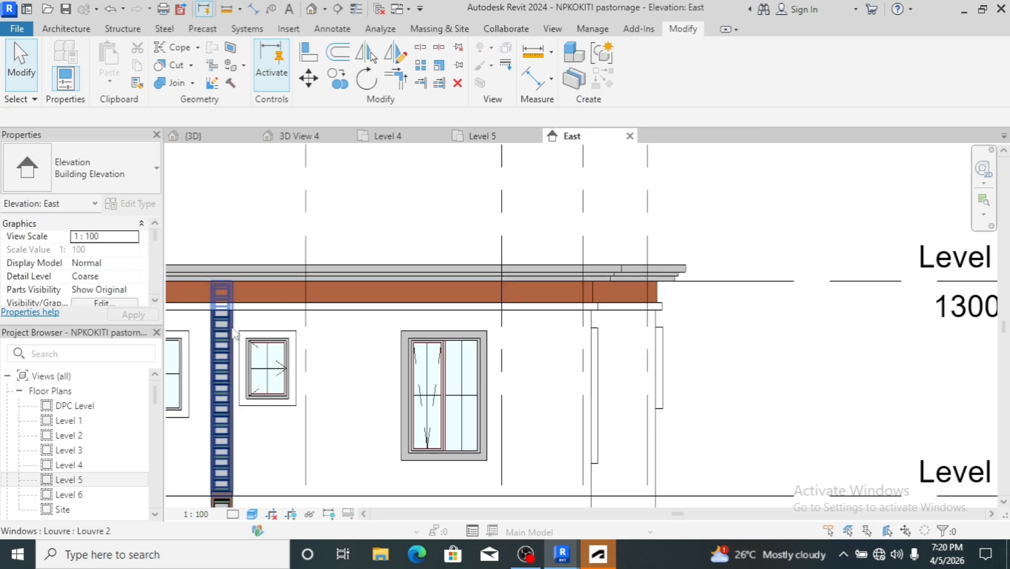
Reopen the tall window's surround mass for in-place editing and open its form's assigned material in the Material Browser
click(403, 364)
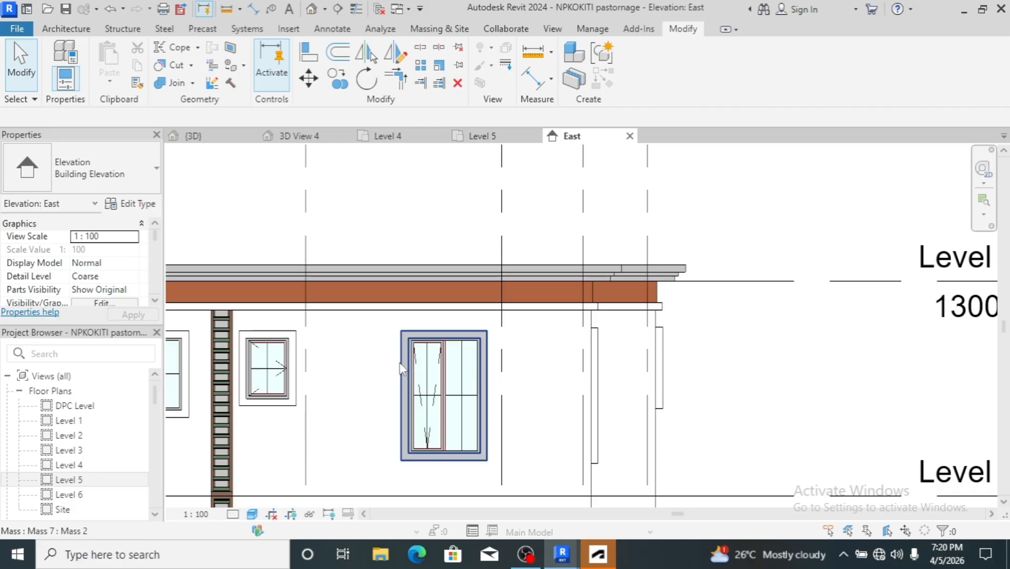
click(402, 366)
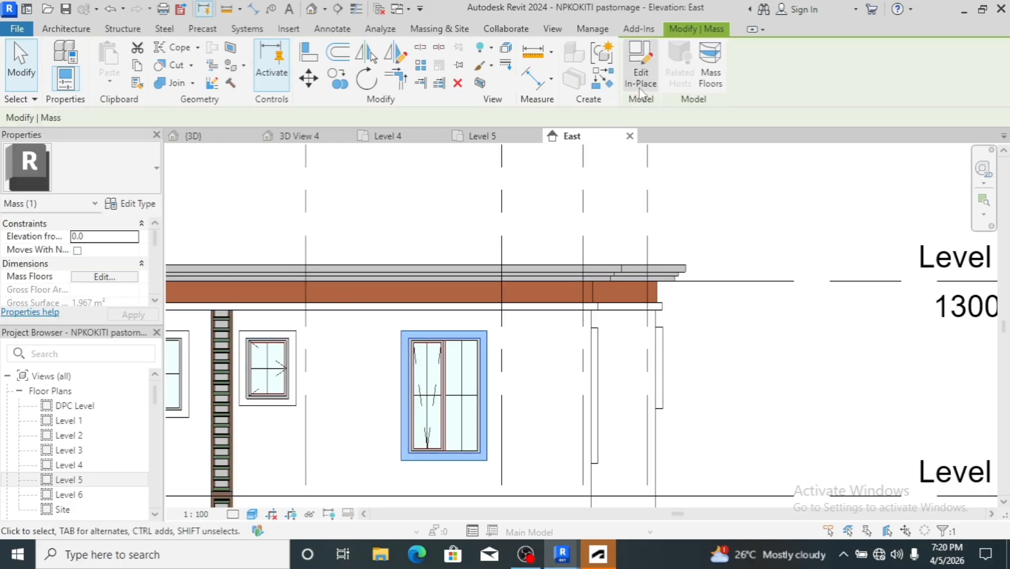
click(641, 91)
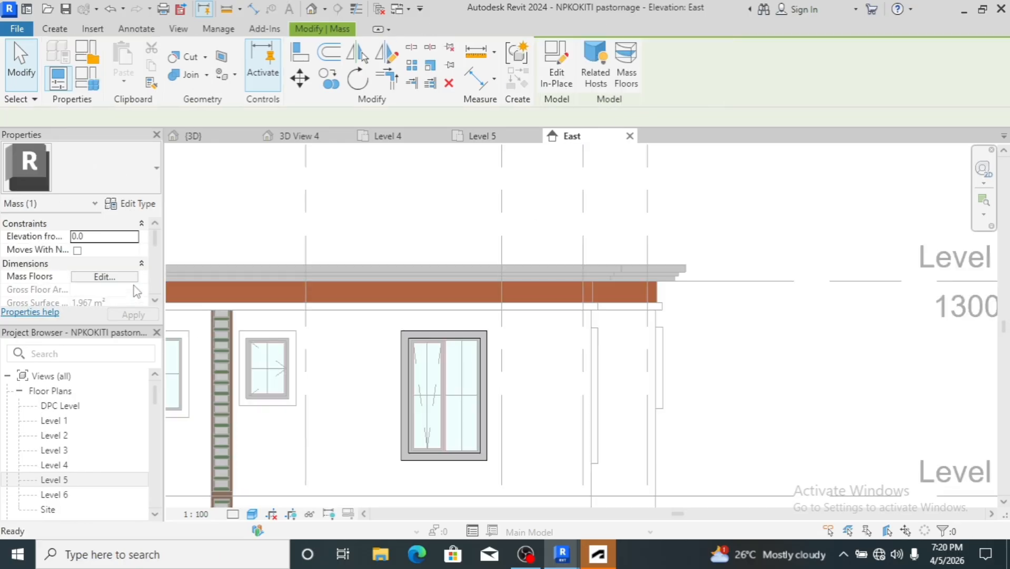
click(399, 340)
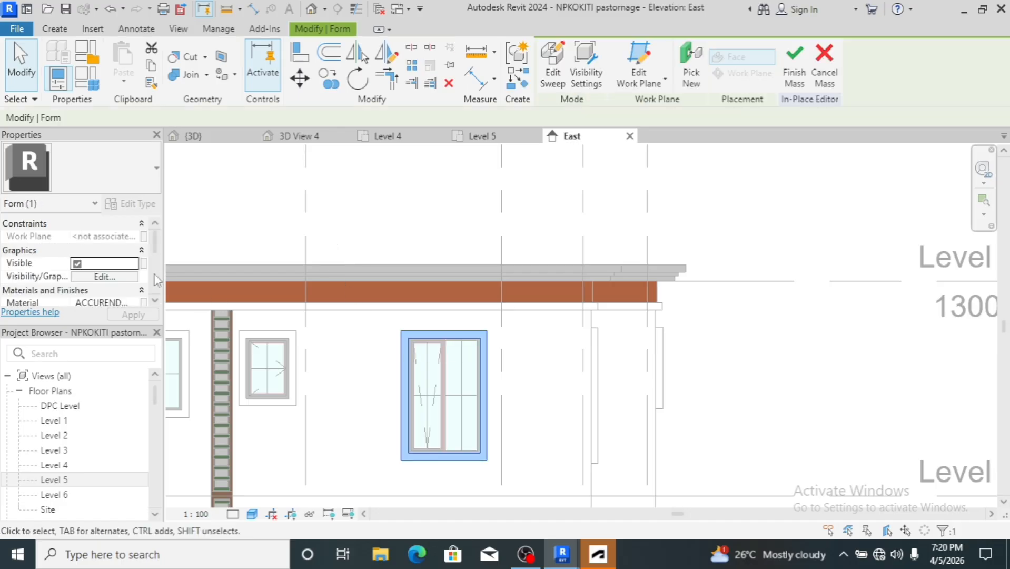
scroll(128, 301, down, 2)
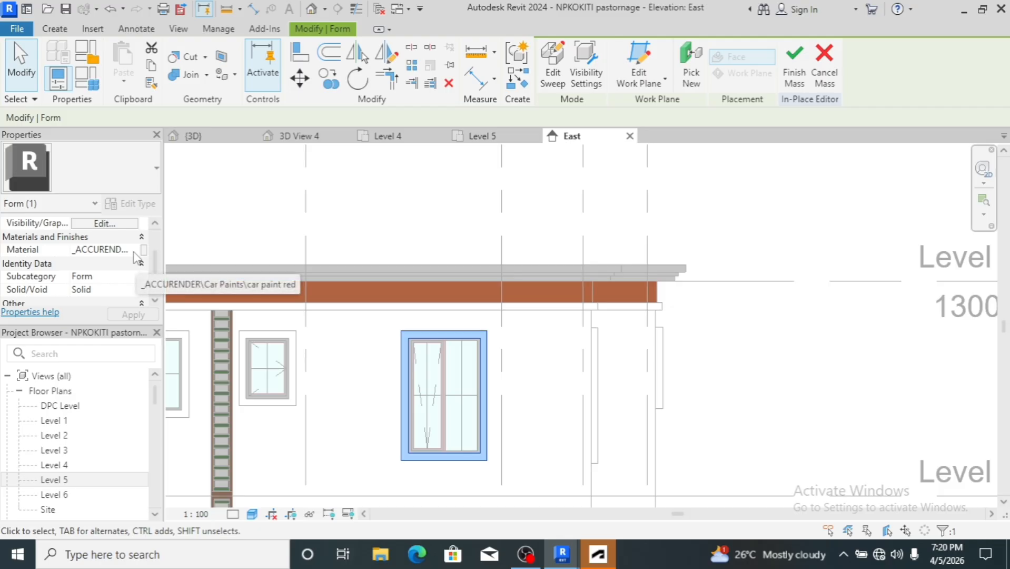
click(133, 254)
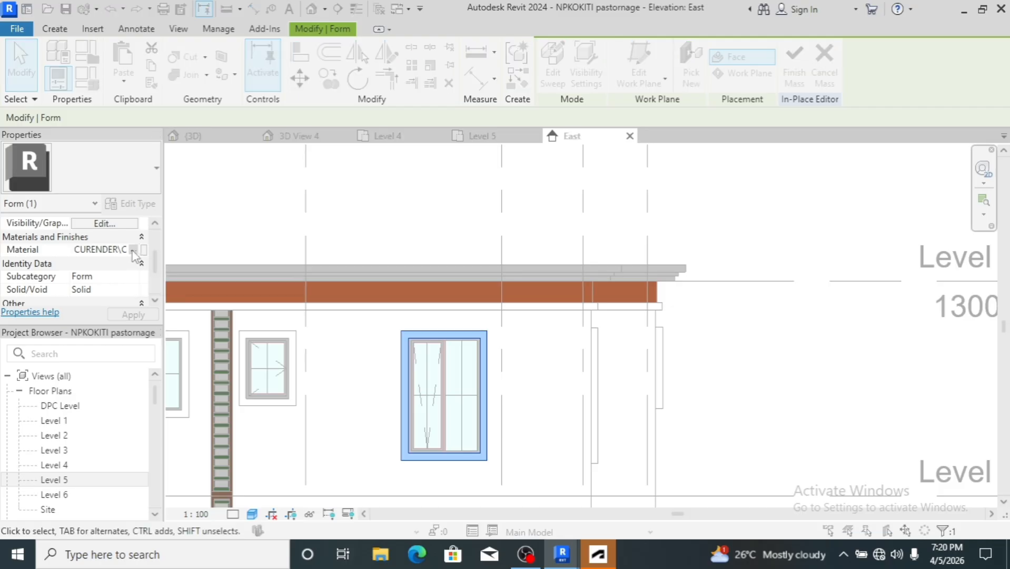
click(133, 252)
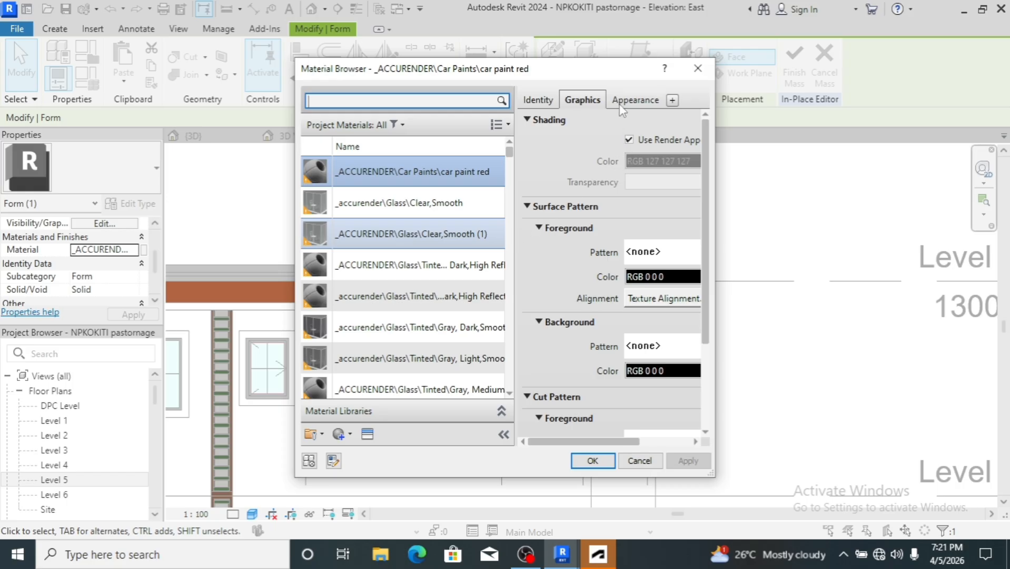
Set the car paint red material's appearance colour to RGB 247 247 247, apply it to the surround form, and finish the mass
click(635, 101)
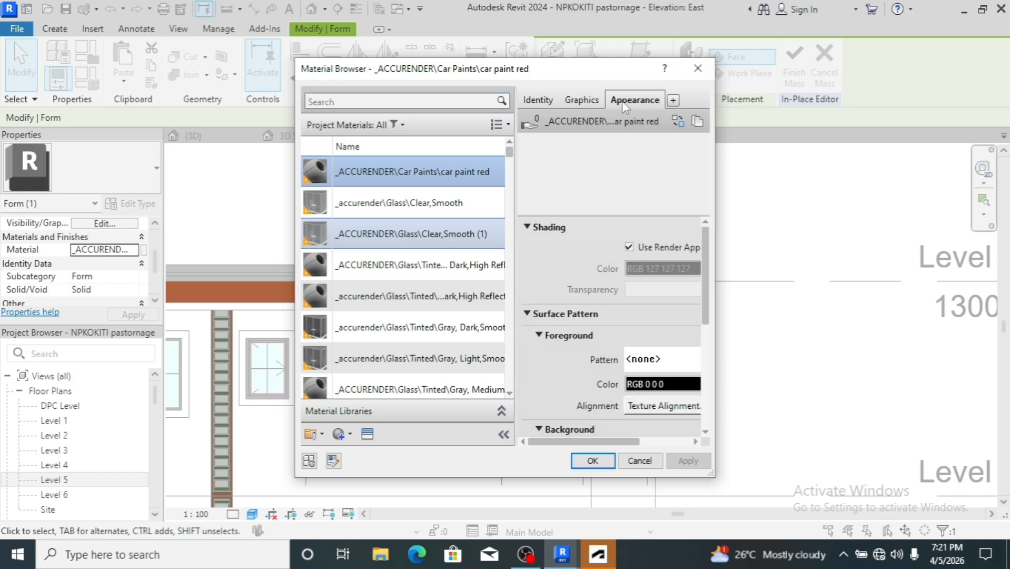
click(670, 267)
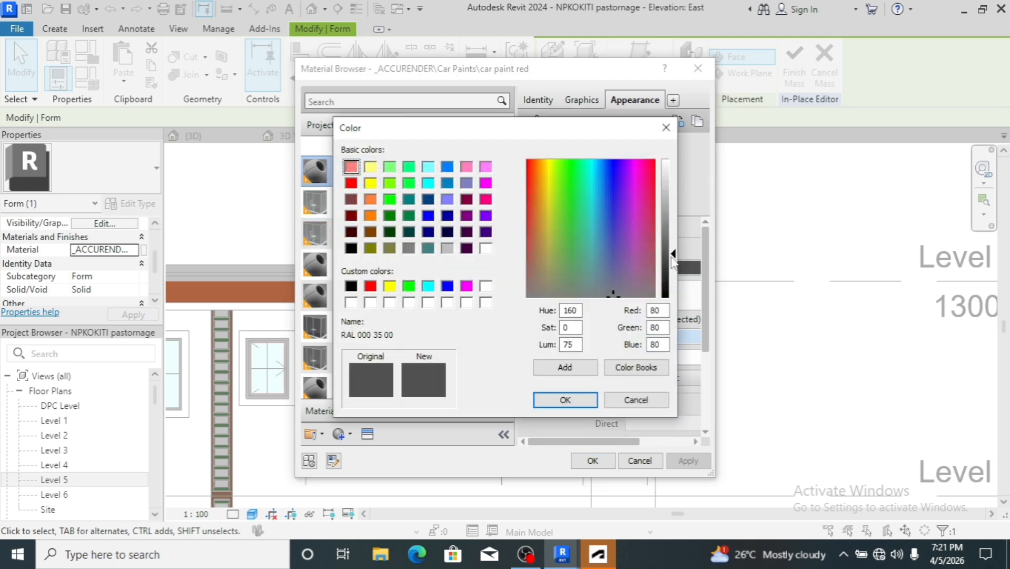
drag(674, 262, 673, 167)
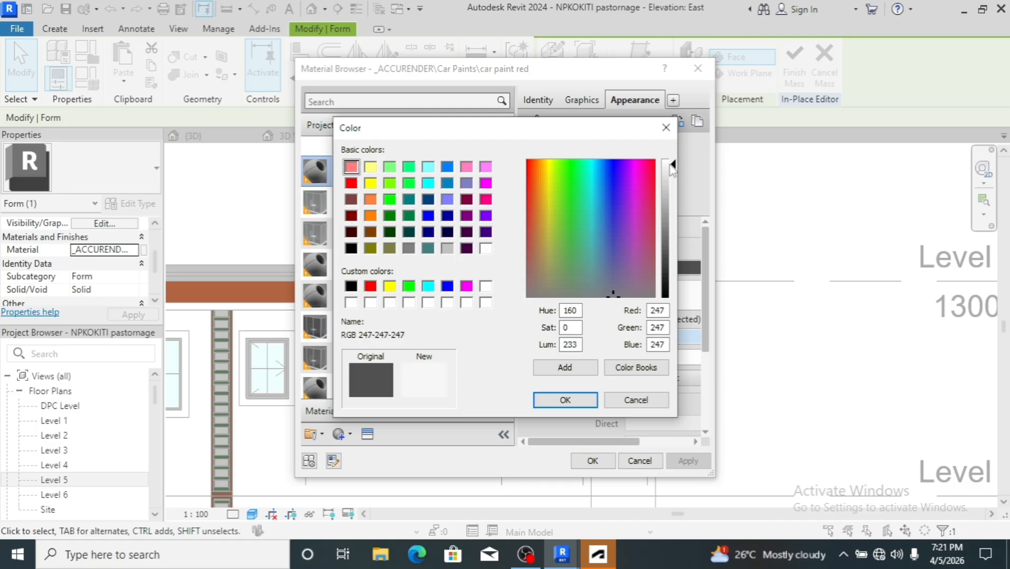
click(563, 403)
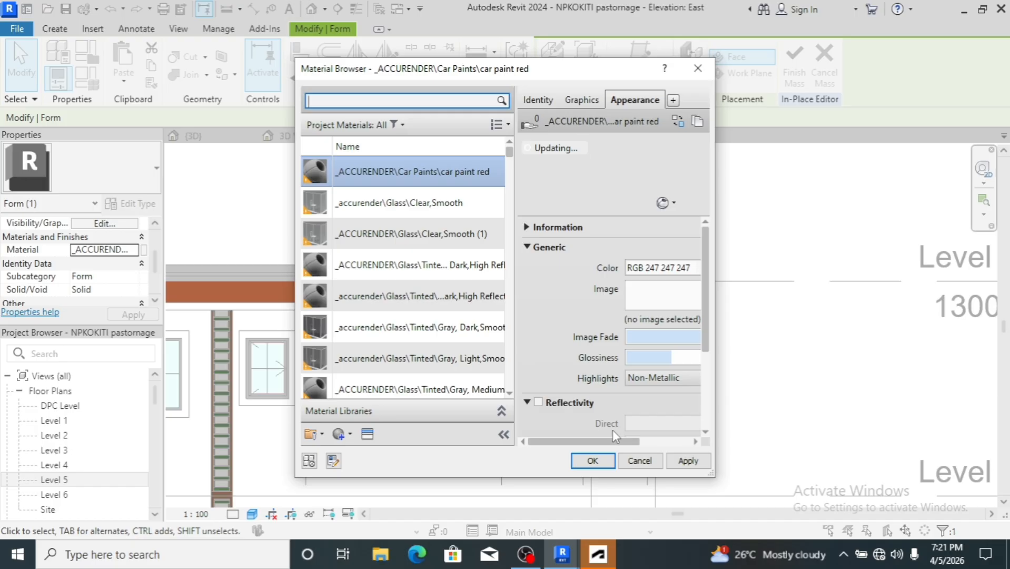
click(671, 463)
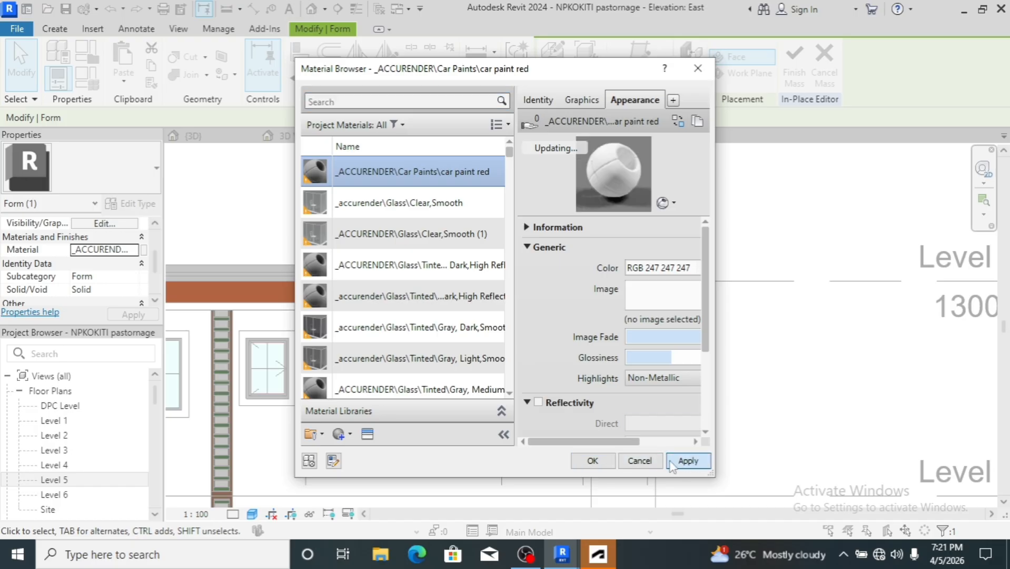
click(593, 462)
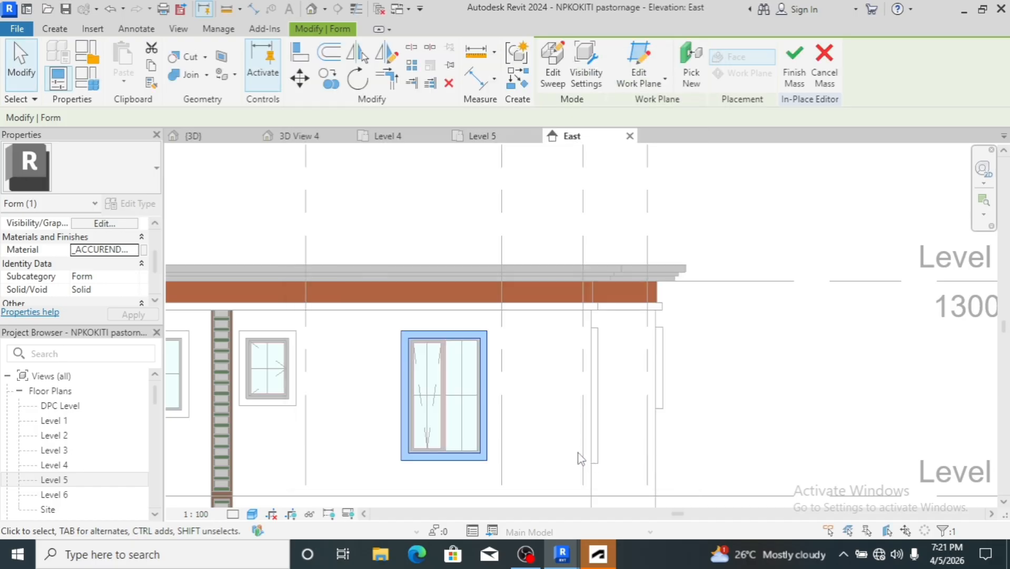
click(759, 368)
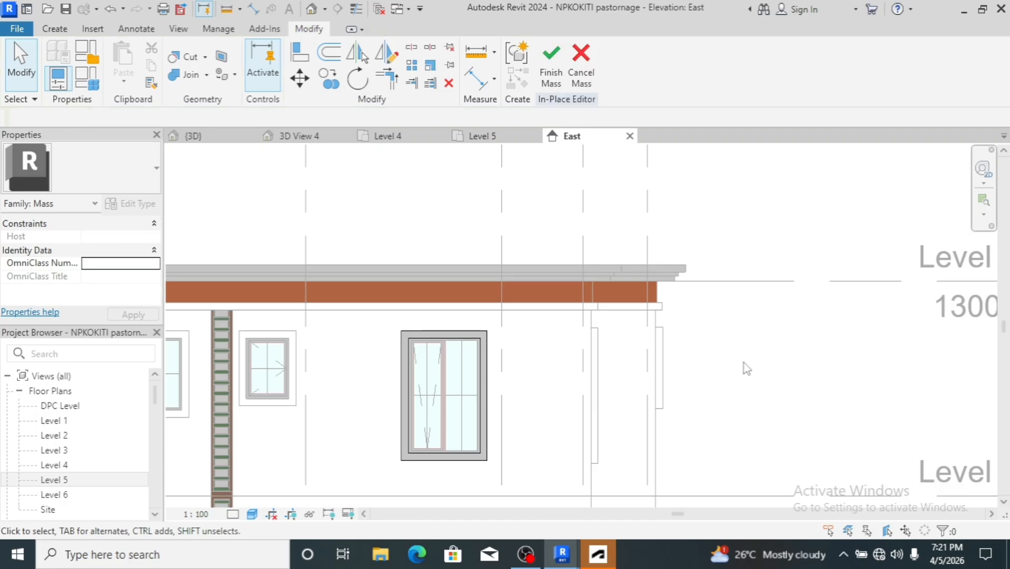
click(558, 77)
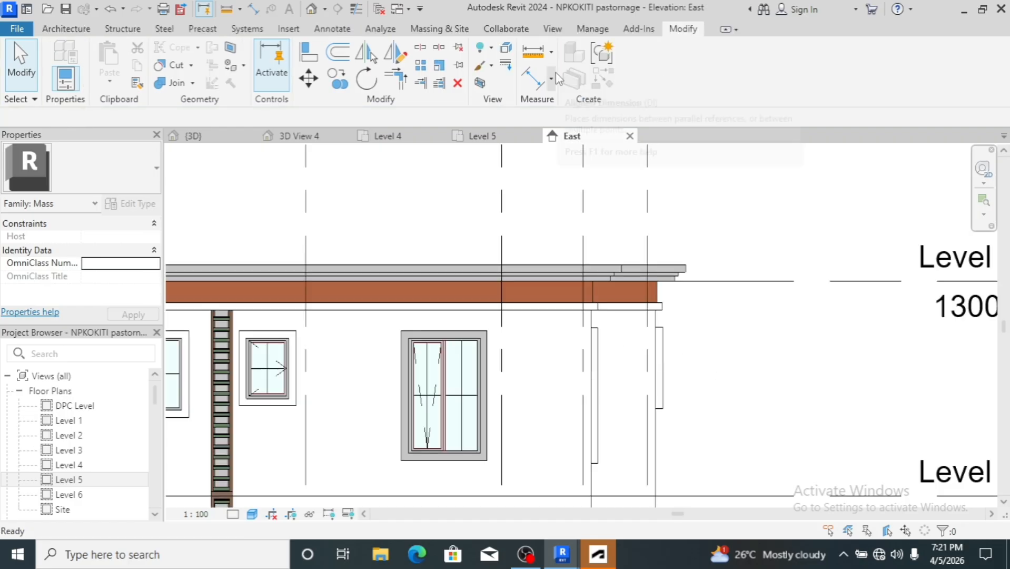
Edit the tall window's surround mass in place again and bring up its form's assigned material in the Material Browser
click(485, 353)
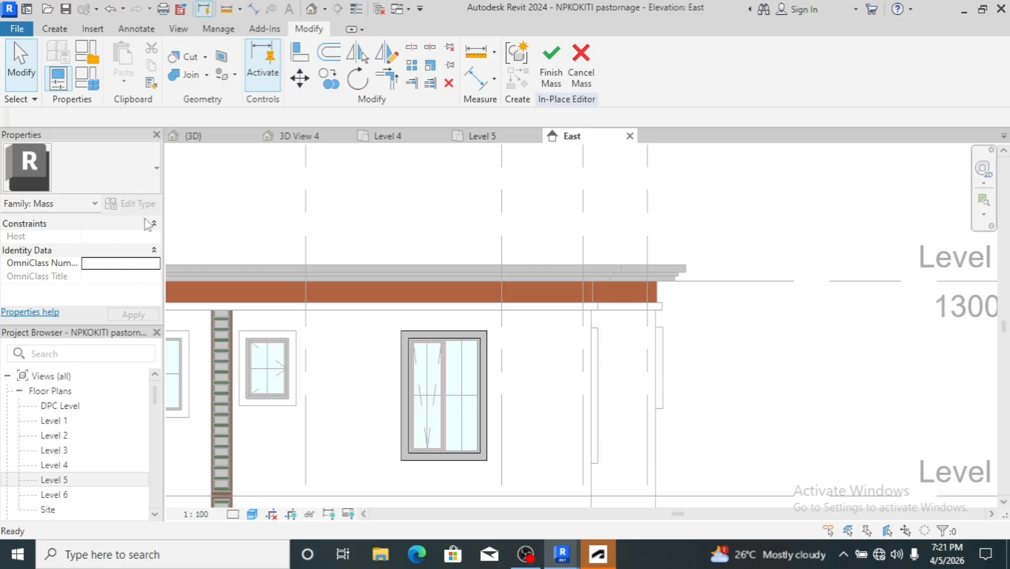
click(421, 329)
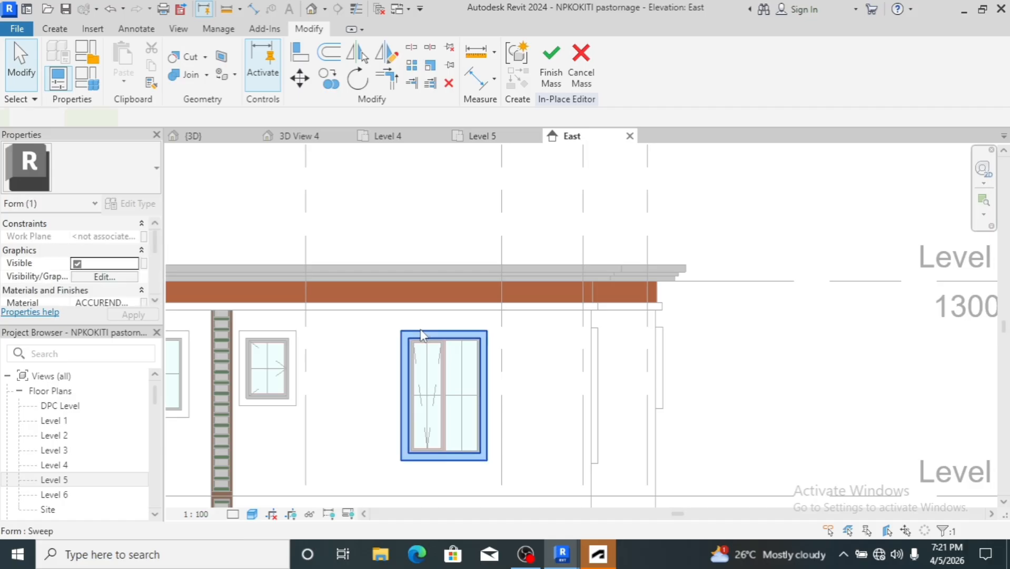
click(128, 304)
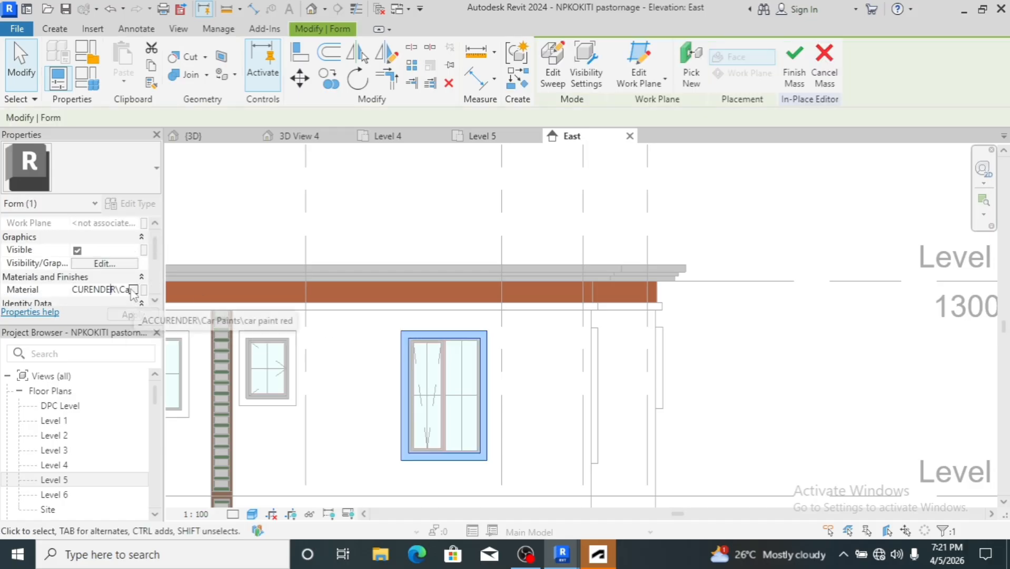
click(135, 290)
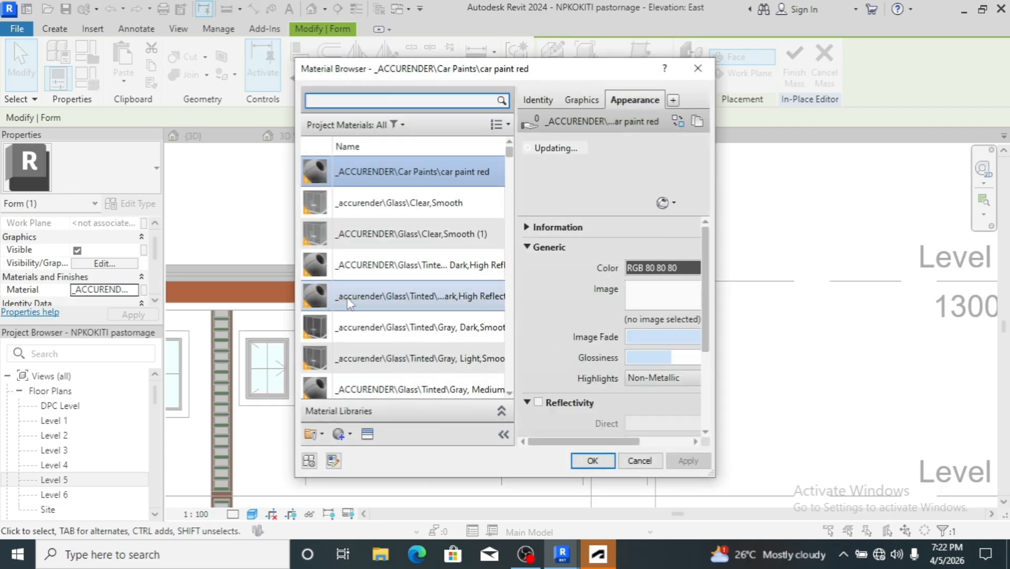
Look through the project material list, its display options, and the car paint red material's identity and graphics settings
scroll(414, 357, down, 2)
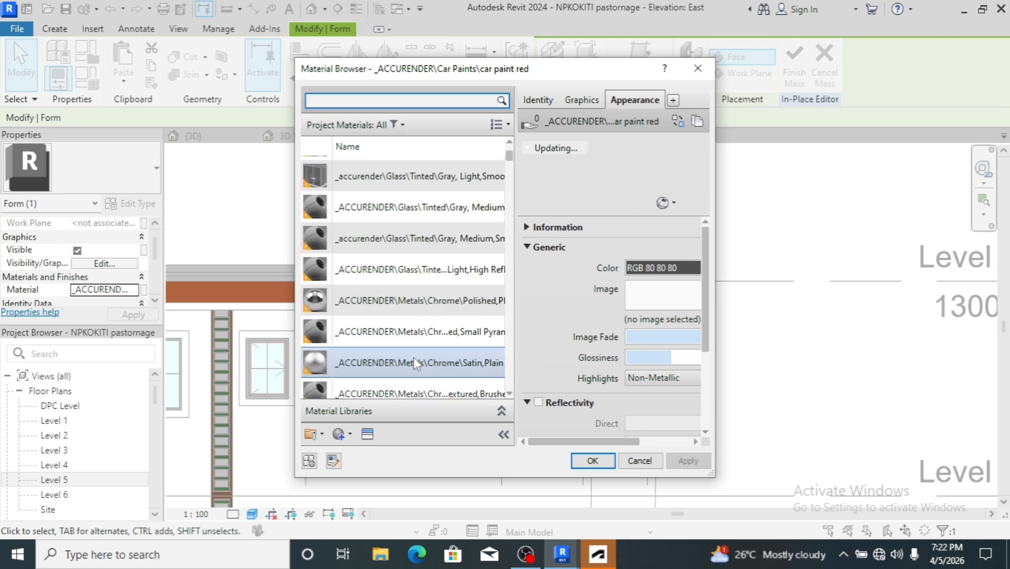
scroll(414, 356, down, 8)
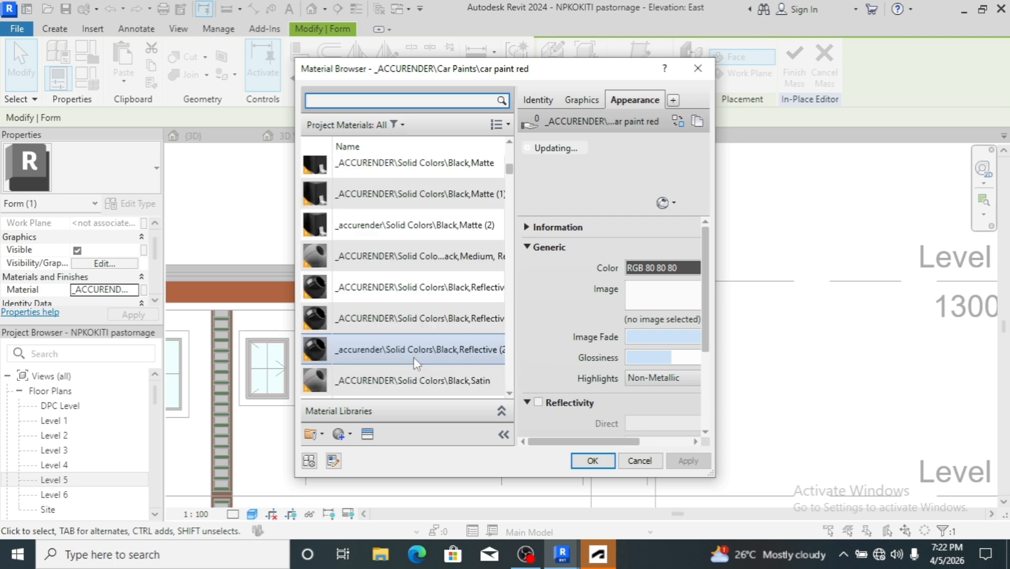
scroll(414, 357, down, 10)
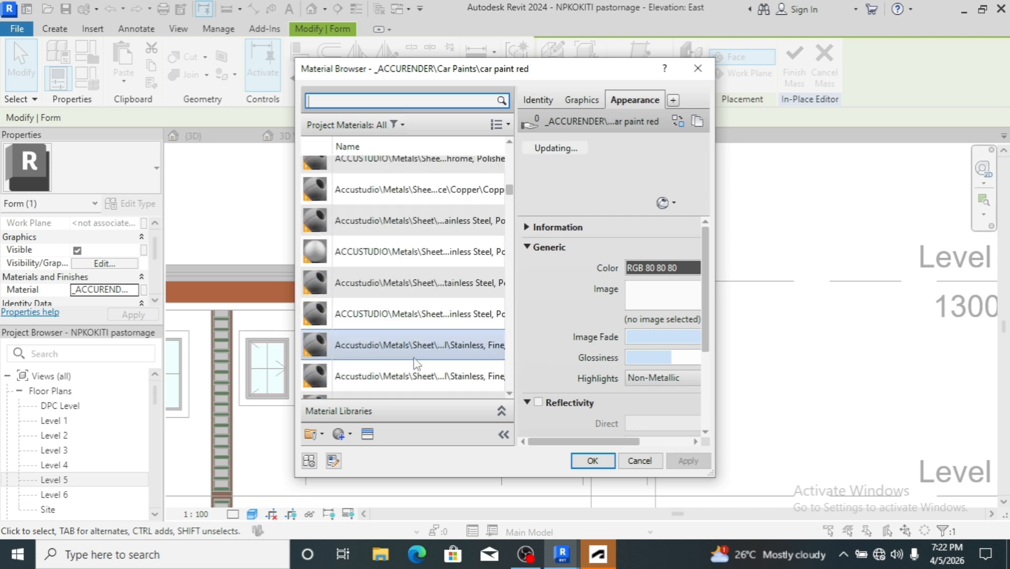
scroll(413, 357, down, 17)
scroll(413, 357, up, 11)
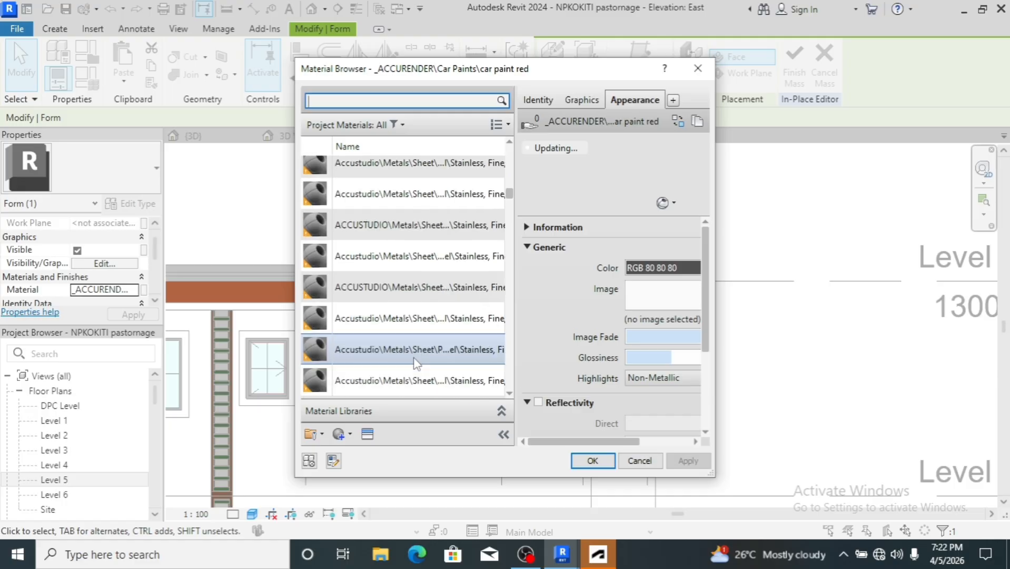
scroll(413, 361, up, 20)
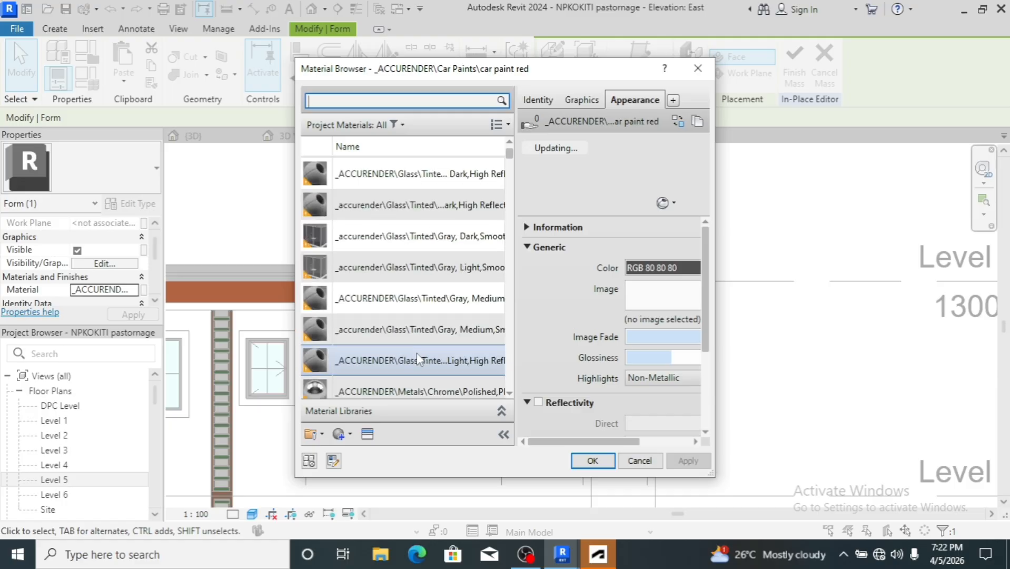
scroll(417, 358, up, 2)
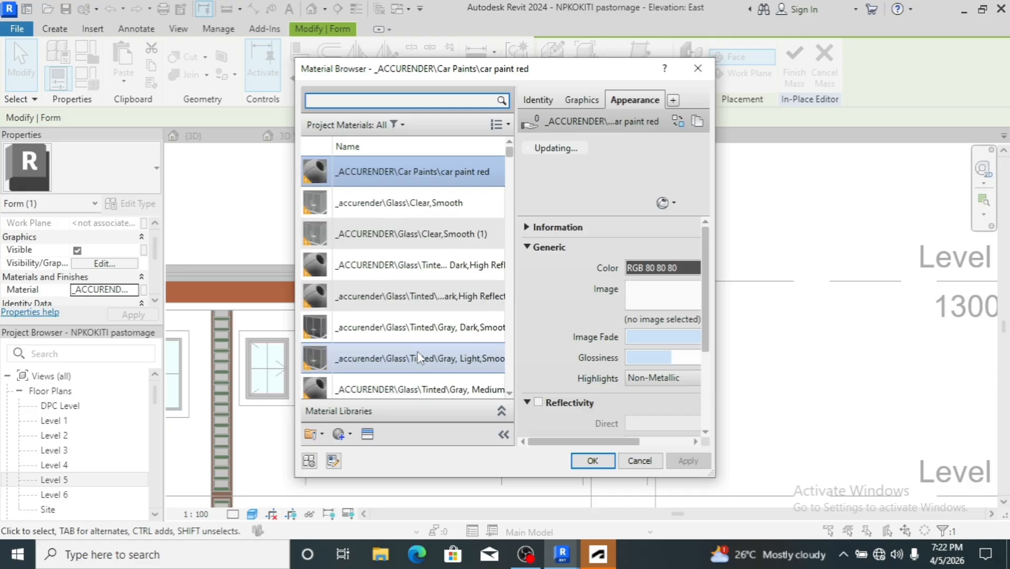
click(540, 101)
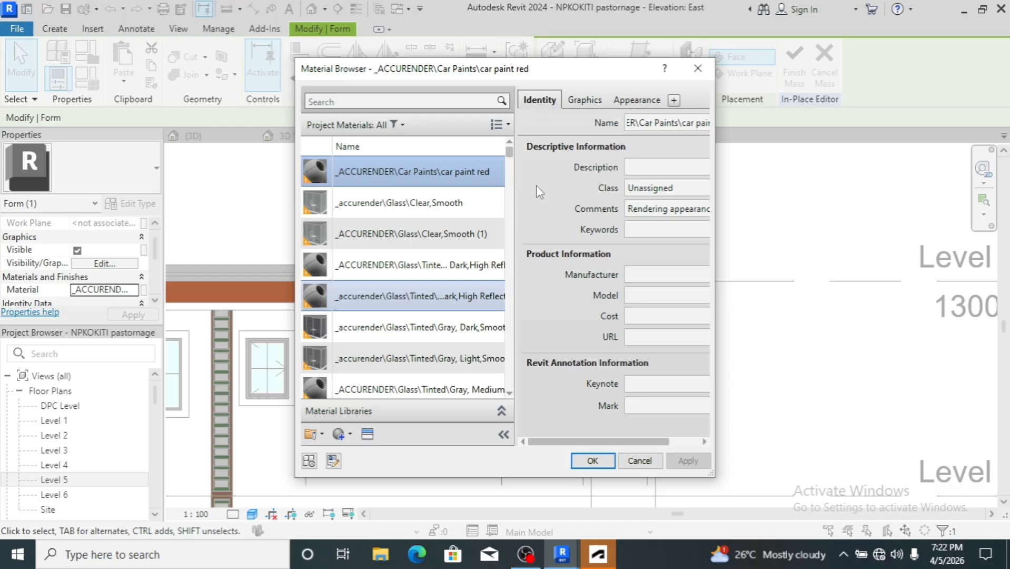
click(503, 125)
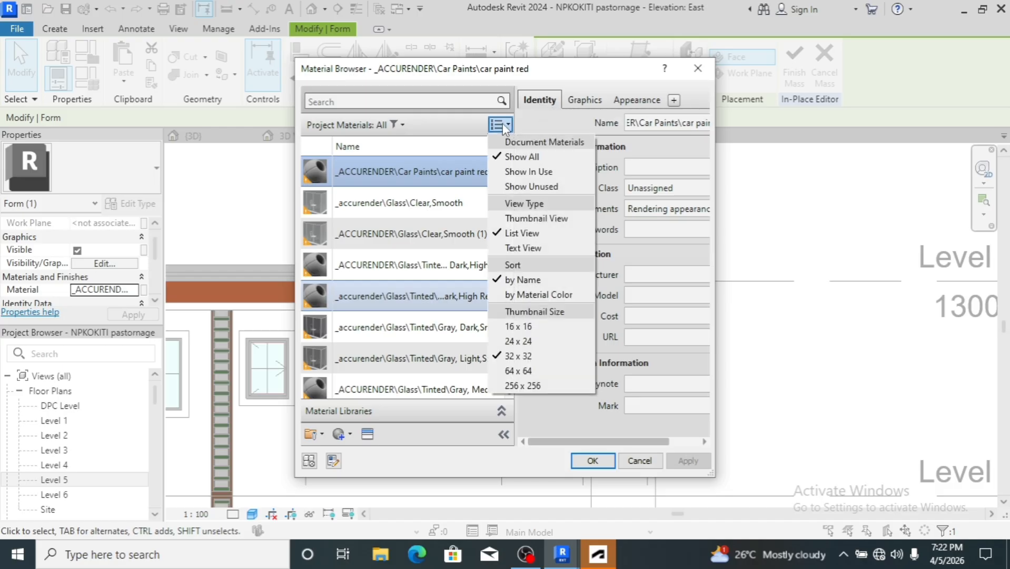
click(503, 125)
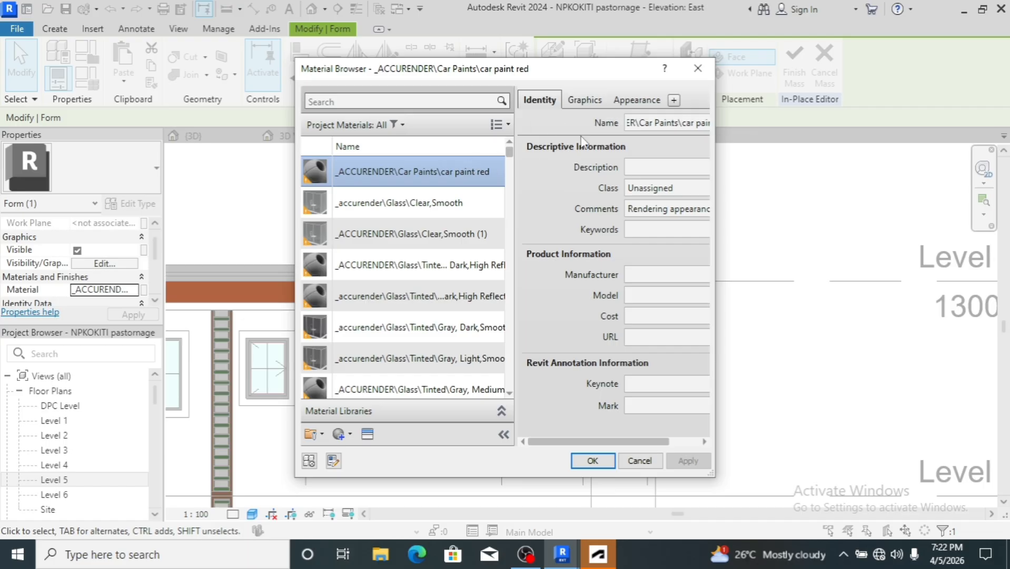
click(596, 105)
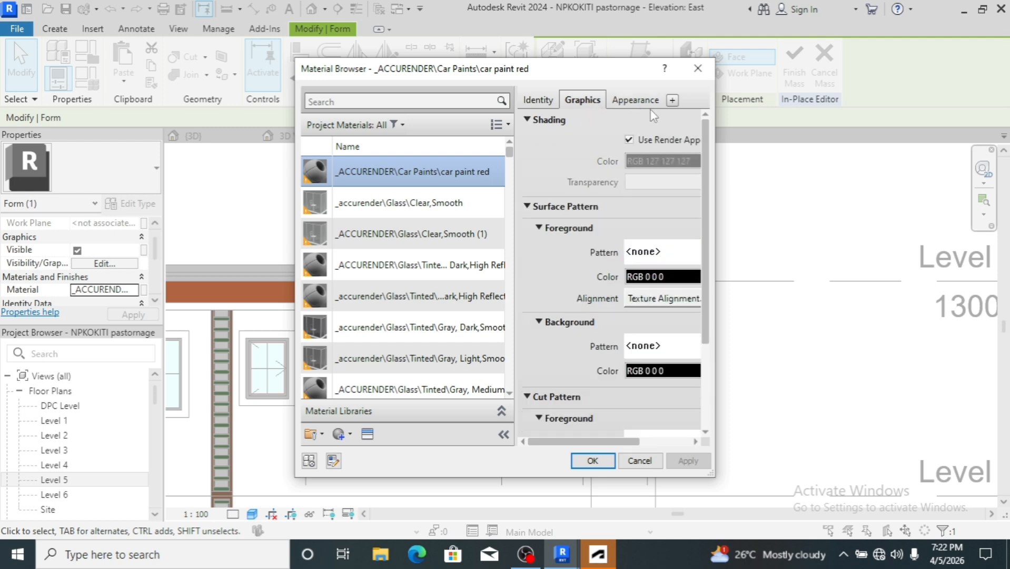
Set the car paint red material's appearance colour to RGB 249 249 249
click(638, 101)
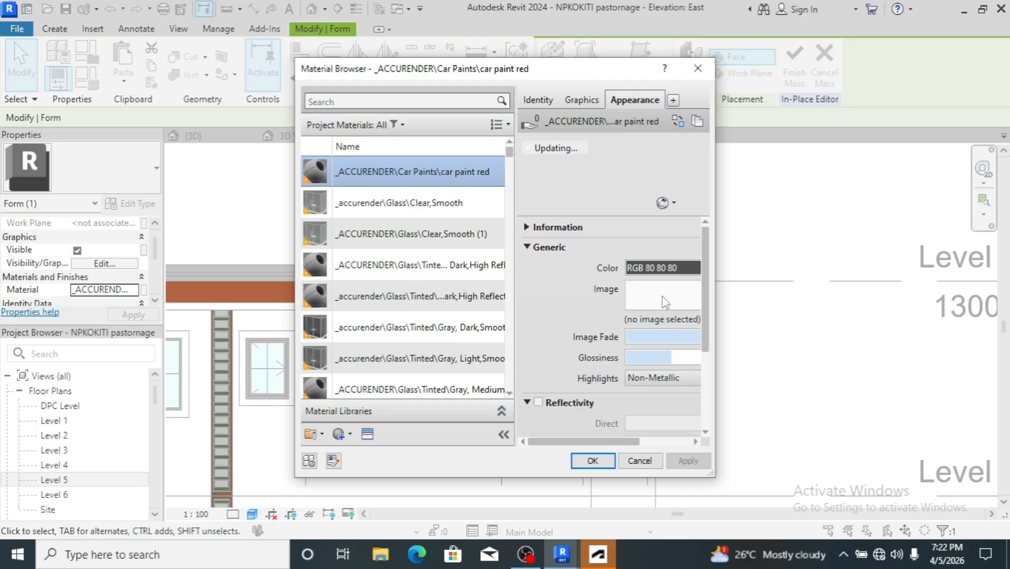
click(665, 269)
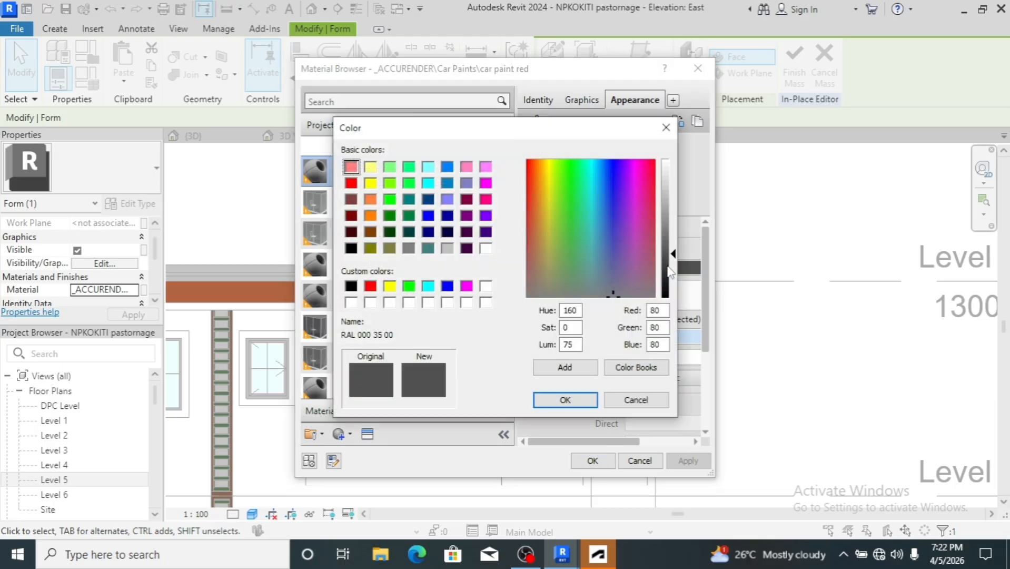
click(675, 257)
drag(677, 262, 671, 163)
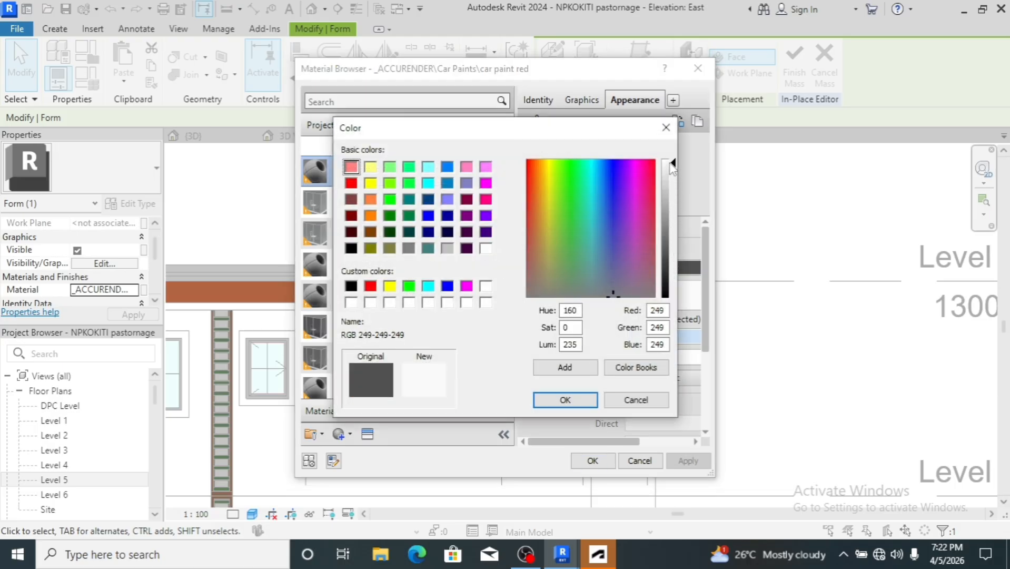
click(566, 400)
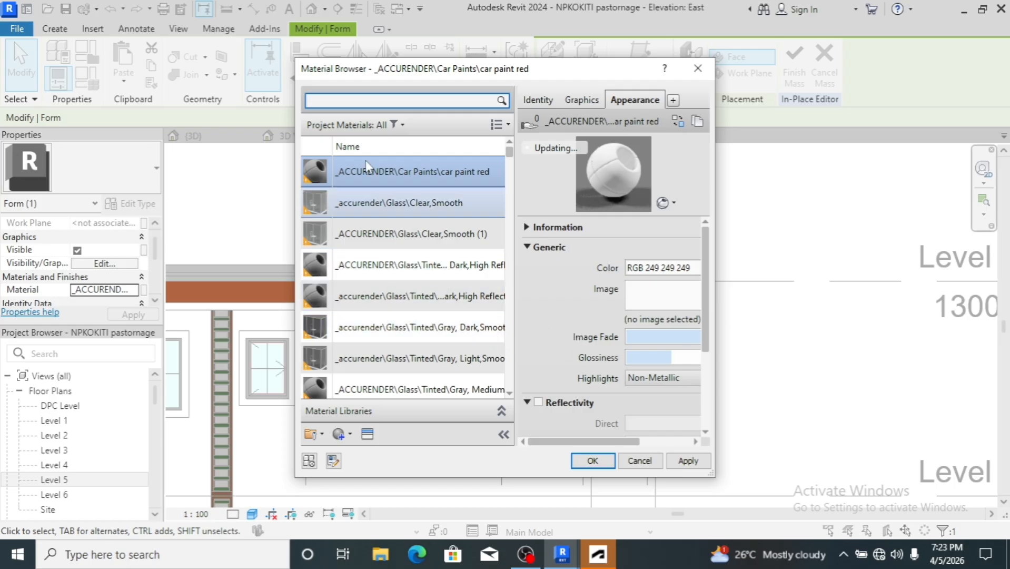
Filter the project materials to the Paint class and select Gypsum Wall Board
click(402, 126)
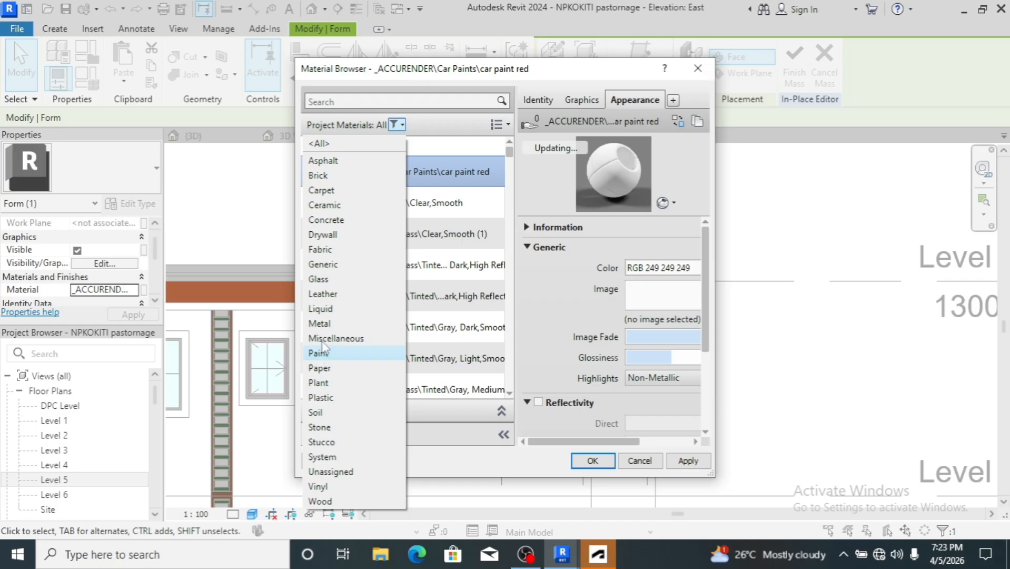
click(326, 354)
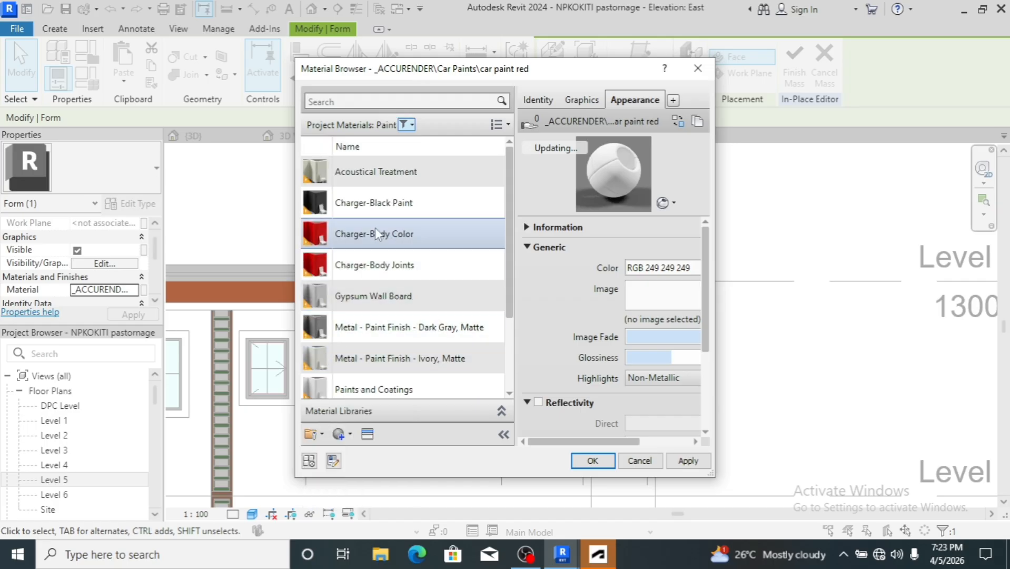
scroll(376, 227, down, 1)
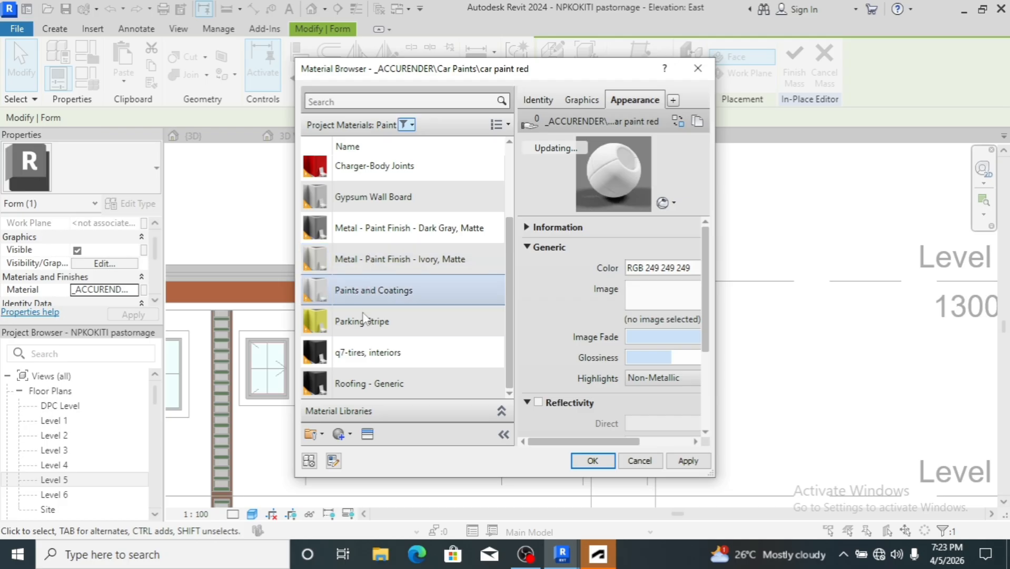
scroll(361, 331, up, 1)
scroll(361, 330, up, 1)
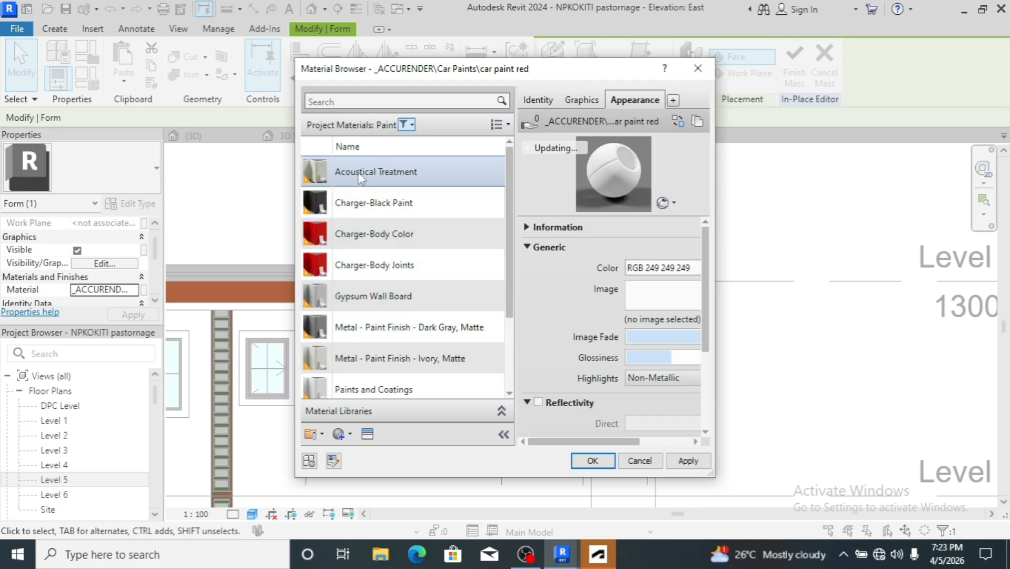
click(400, 306)
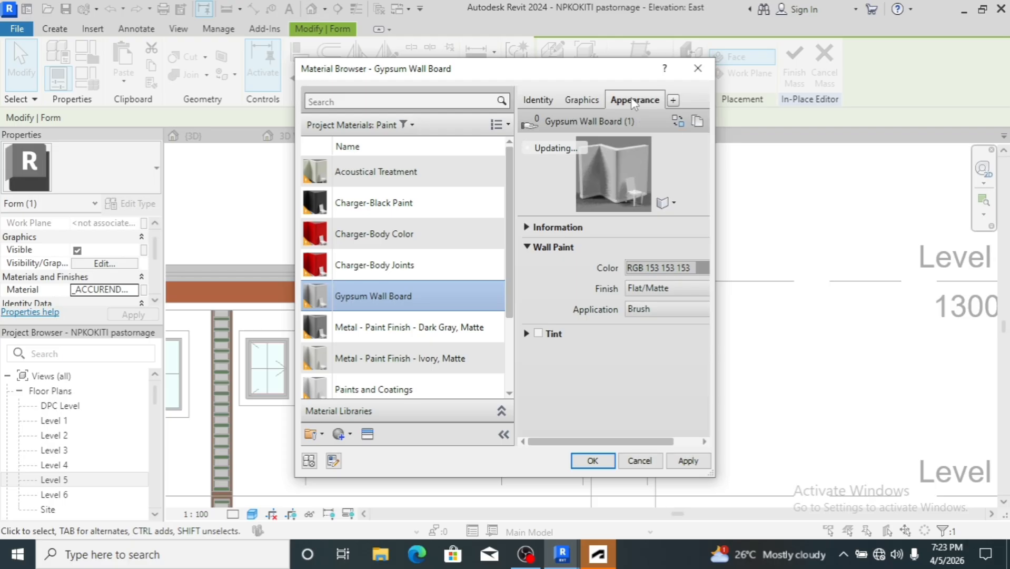
Set Gypsum Wall Board's appearance colour to RGB 248 248 248 and enable the use of render appearance for shading
click(665, 268)
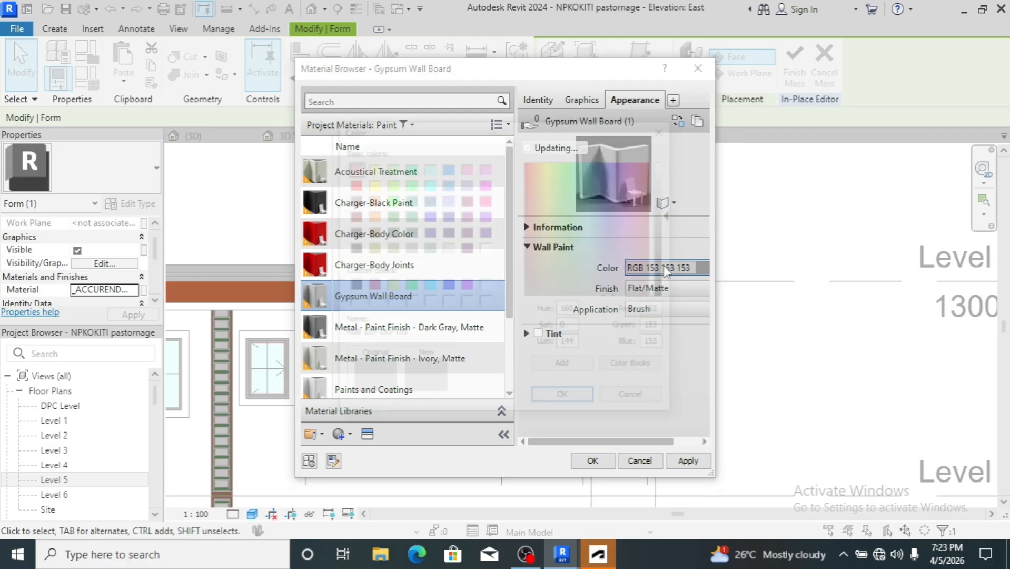
drag(673, 214, 673, 167)
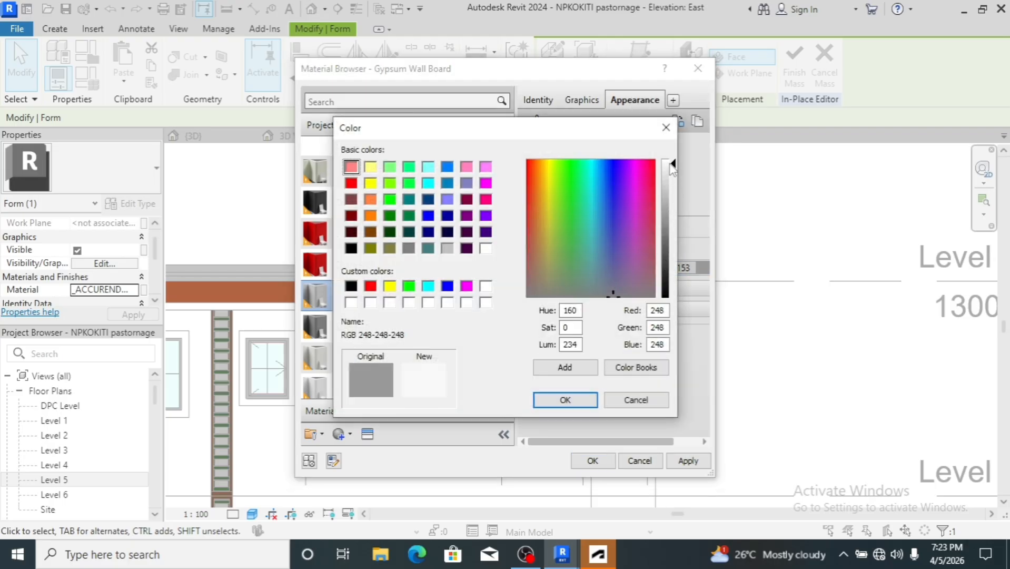
click(576, 403)
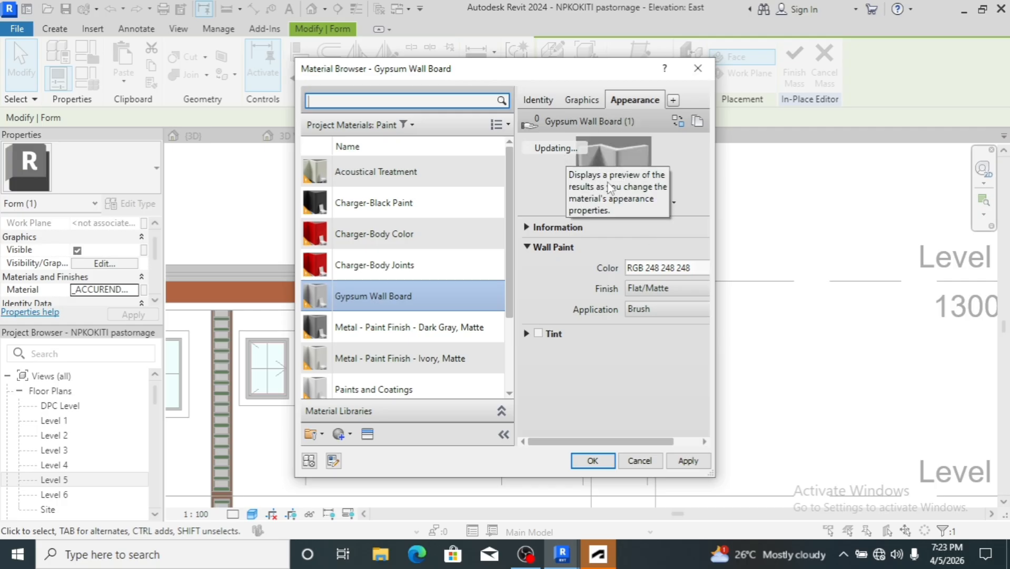
click(567, 99)
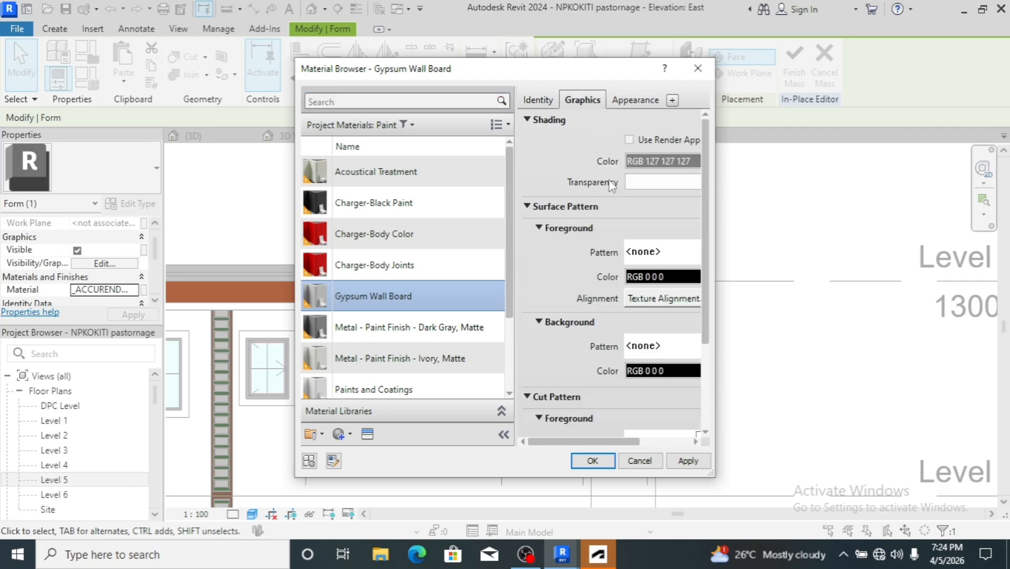
click(634, 142)
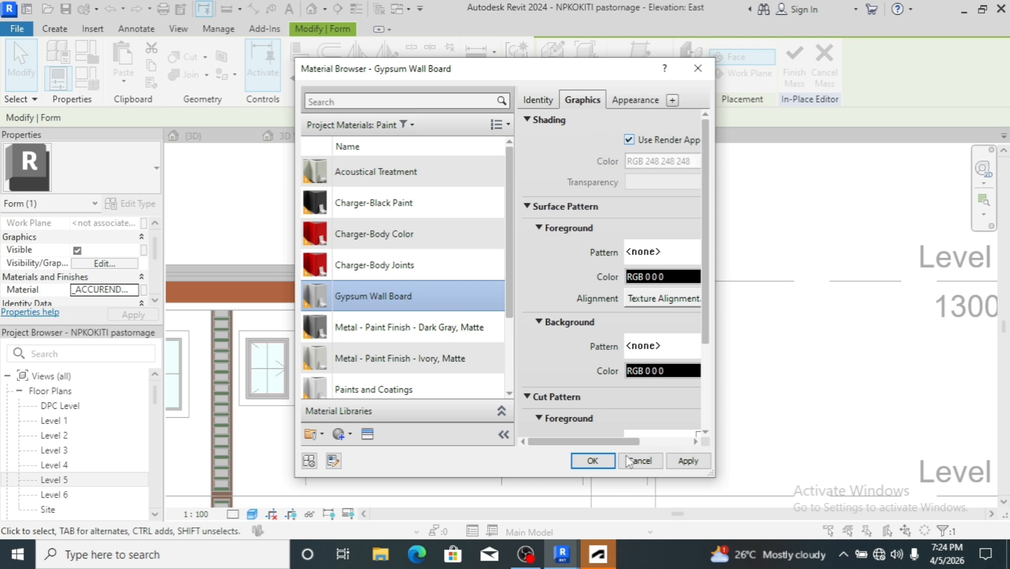
Assign Gypsum Wall Board to the tall window's surround form and finish the mass
click(675, 464)
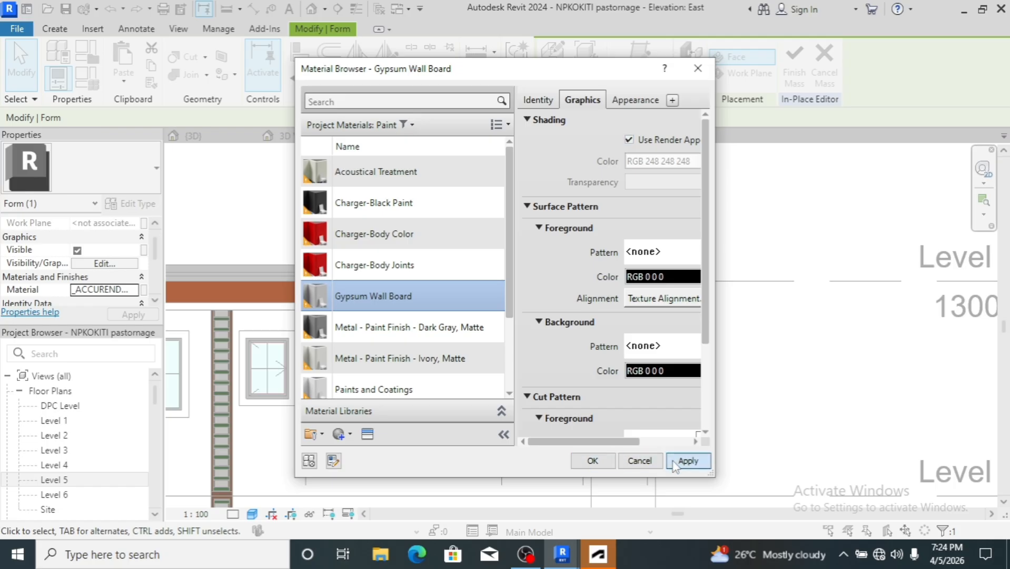
click(594, 463)
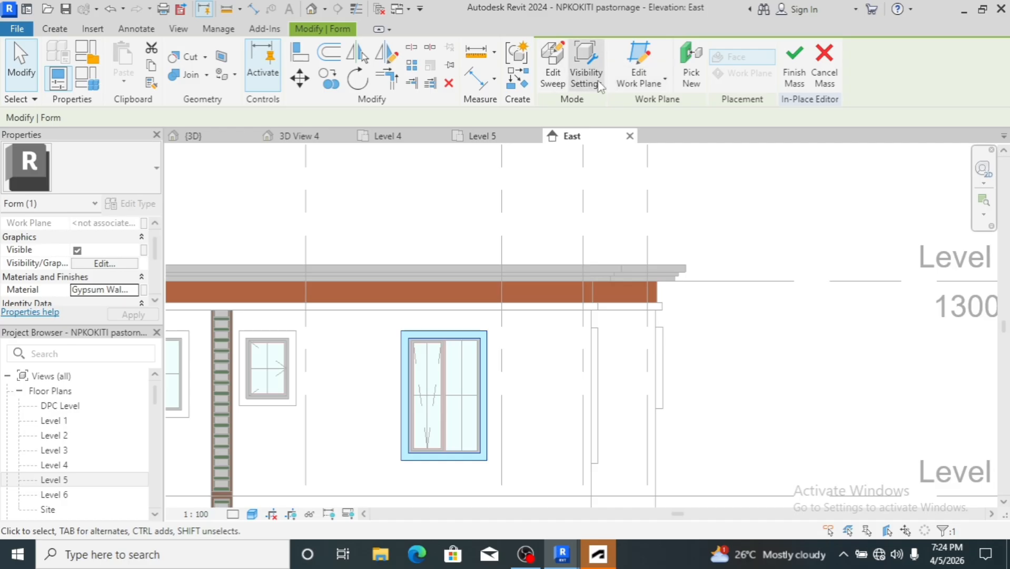
click(789, 72)
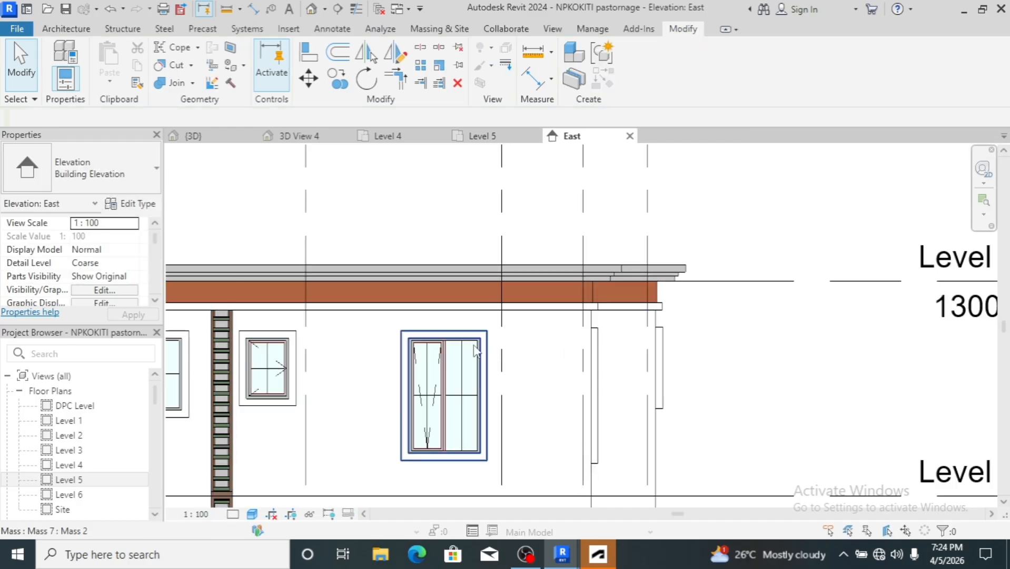
Assign the Gypsum Wall Board material to the stepped cornice sweep at Level 5 and finish the in-place model
click(684, 271)
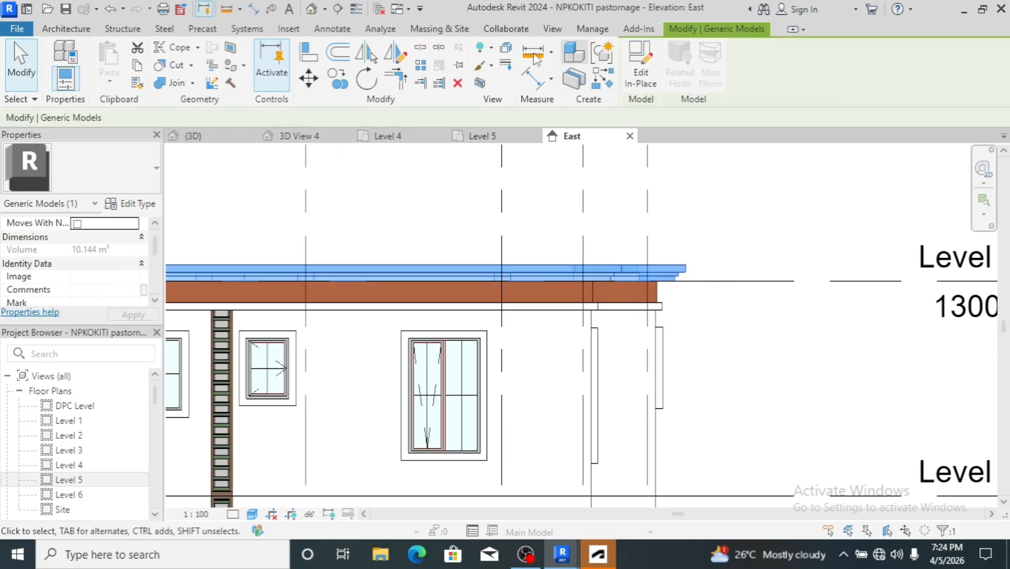
click(638, 76)
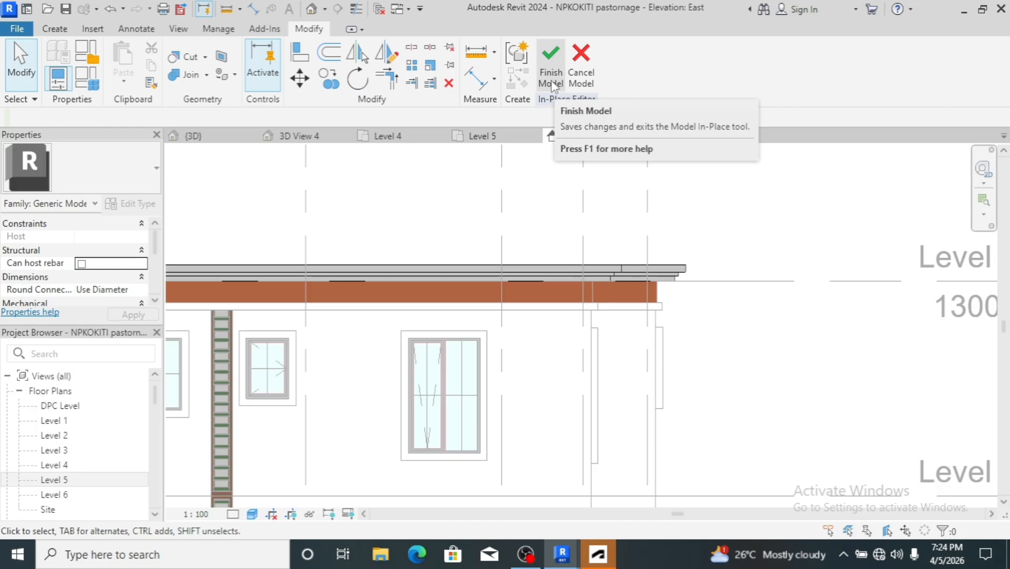
click(537, 268)
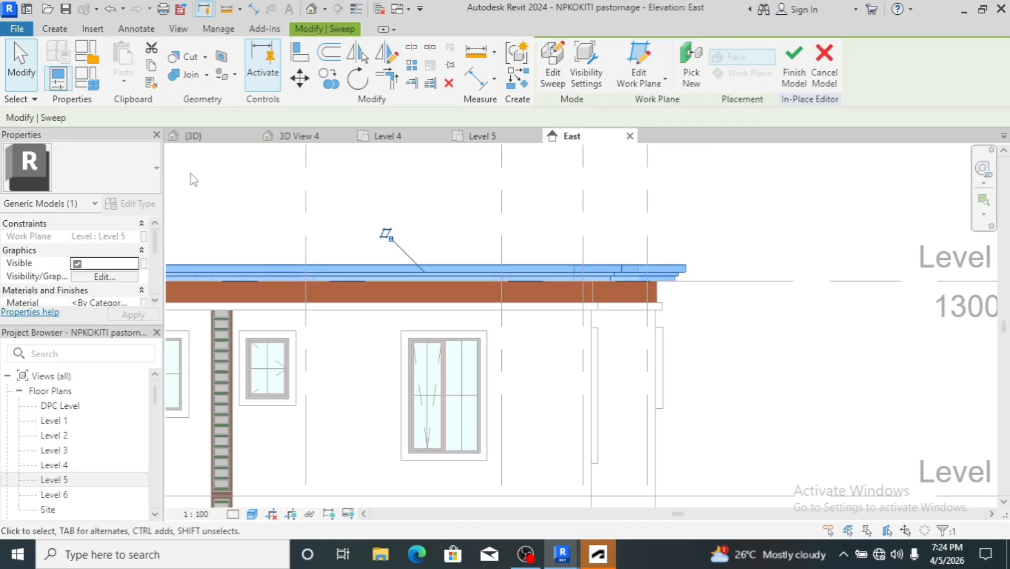
click(129, 305)
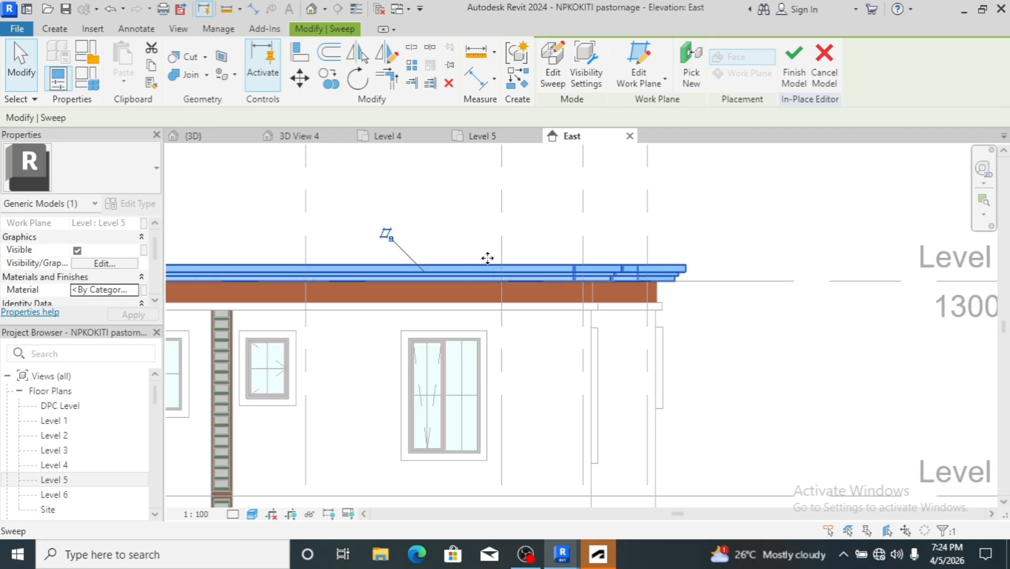
click(133, 291)
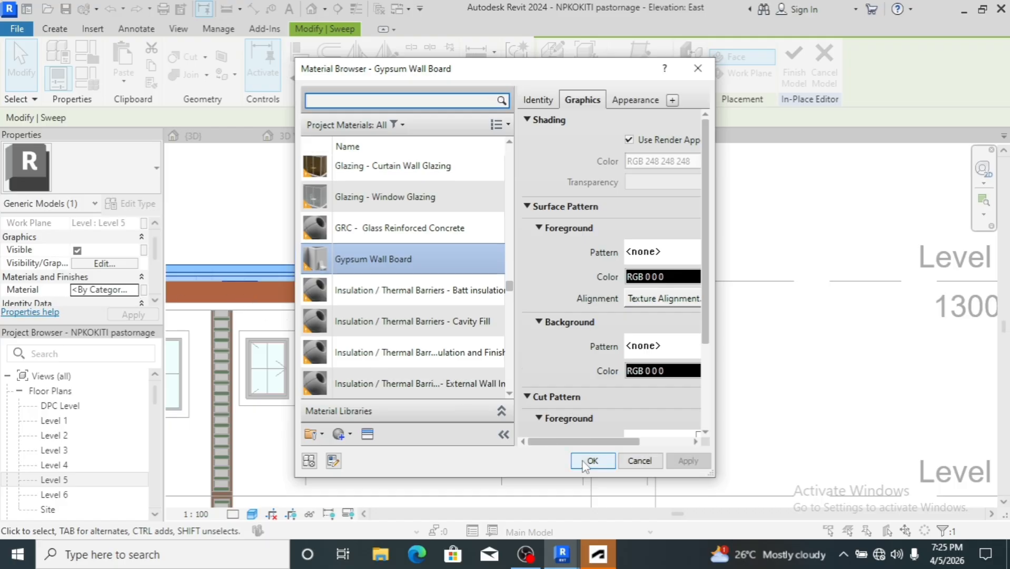
click(585, 460)
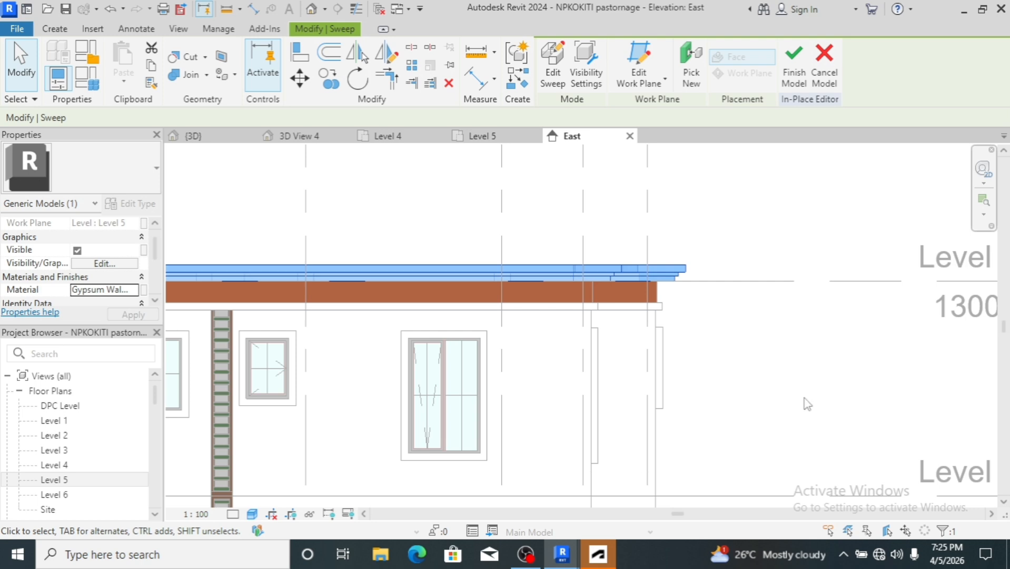
click(733, 364)
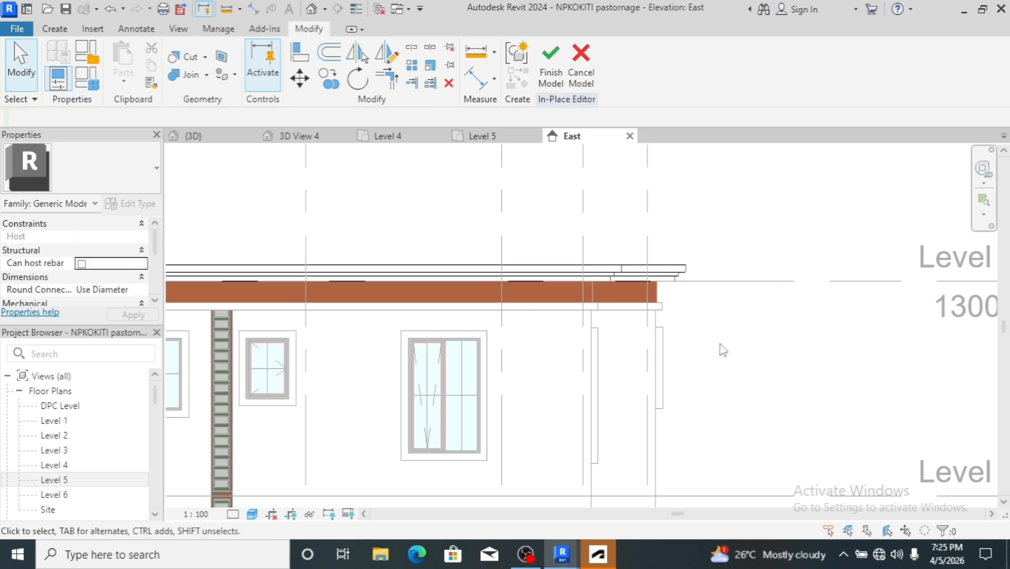
scroll(719, 347, down, 5)
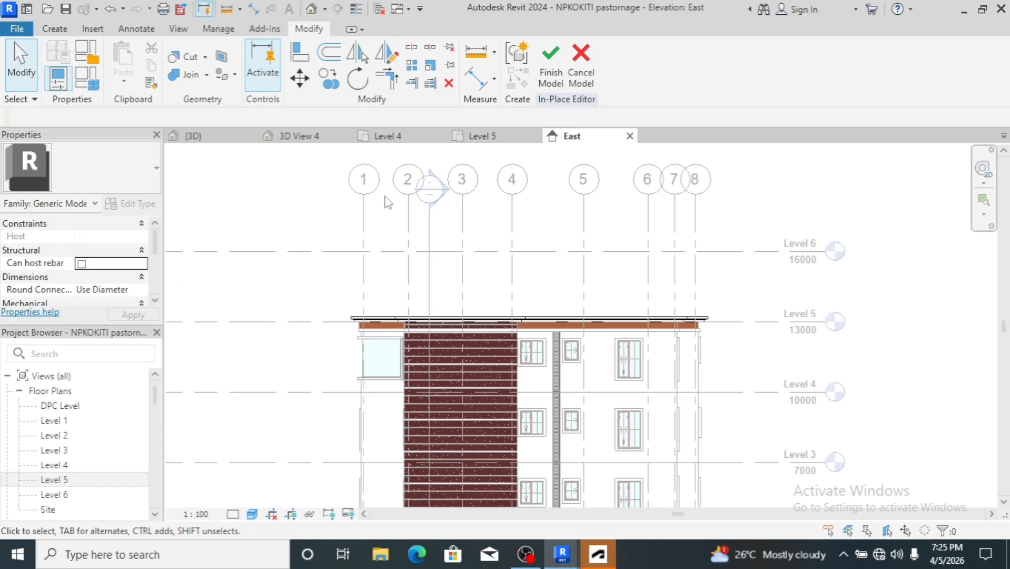
click(551, 65)
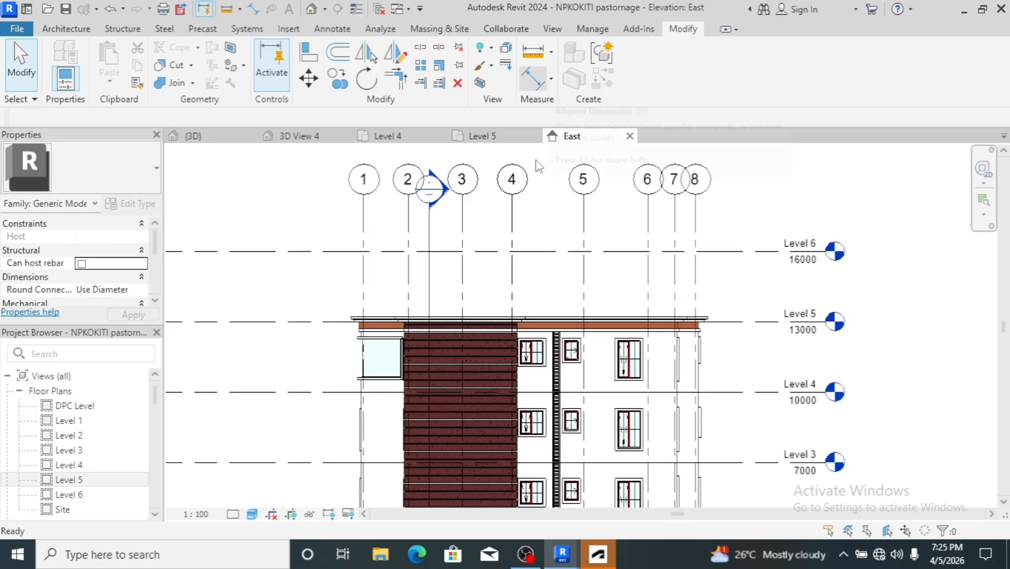
Open the default 3D view and examine the recoloured cornice and window surrounds from the front-right corner
scroll(340, 262, down, 2)
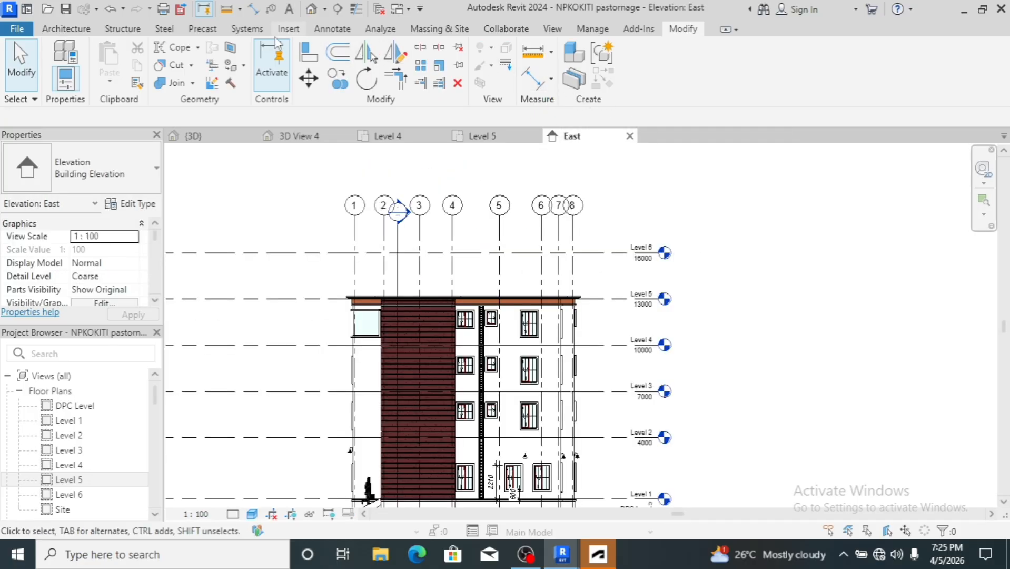
click(312, 9)
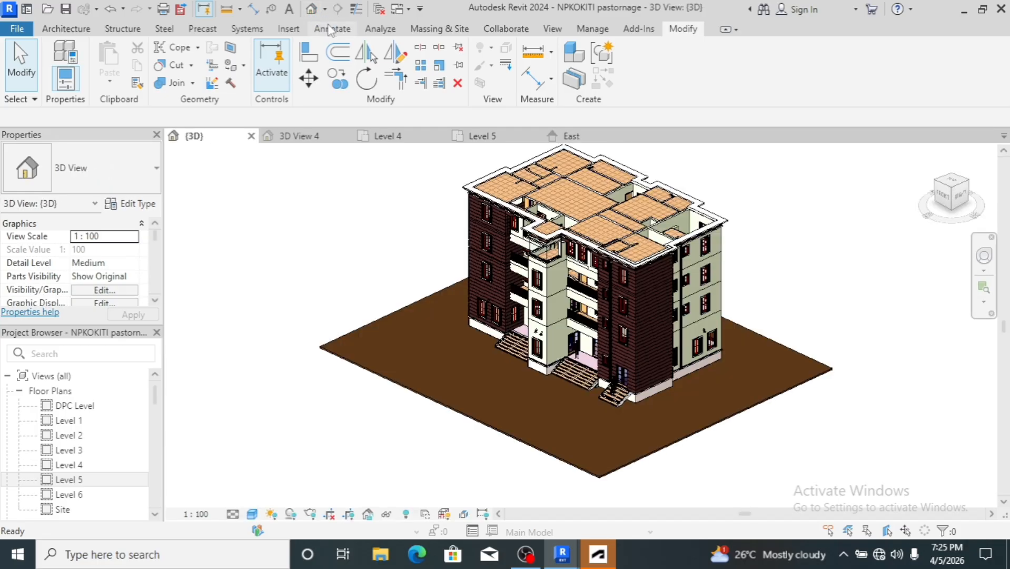
scroll(529, 195, up, 5)
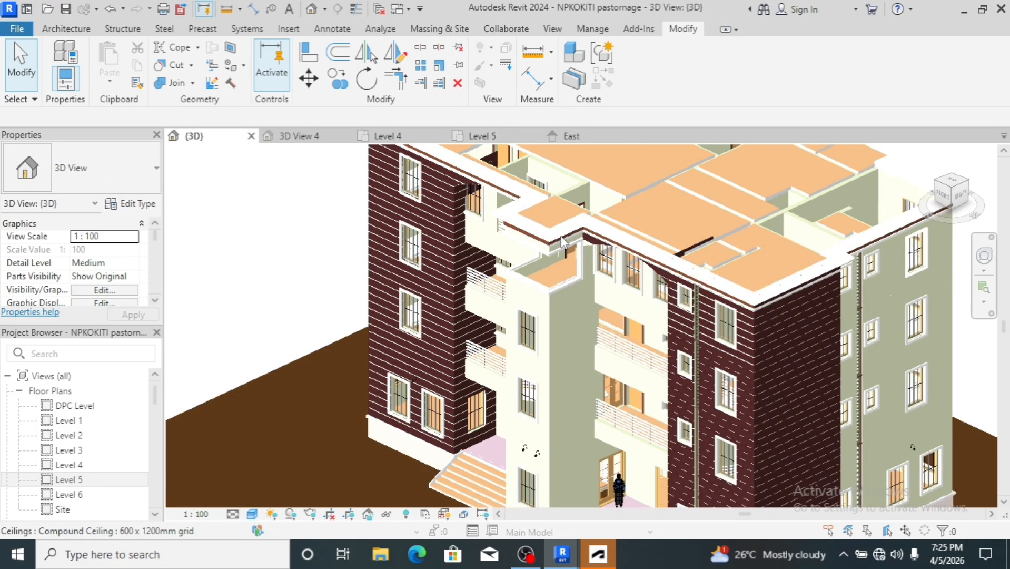
scroll(563, 284, down, 5)
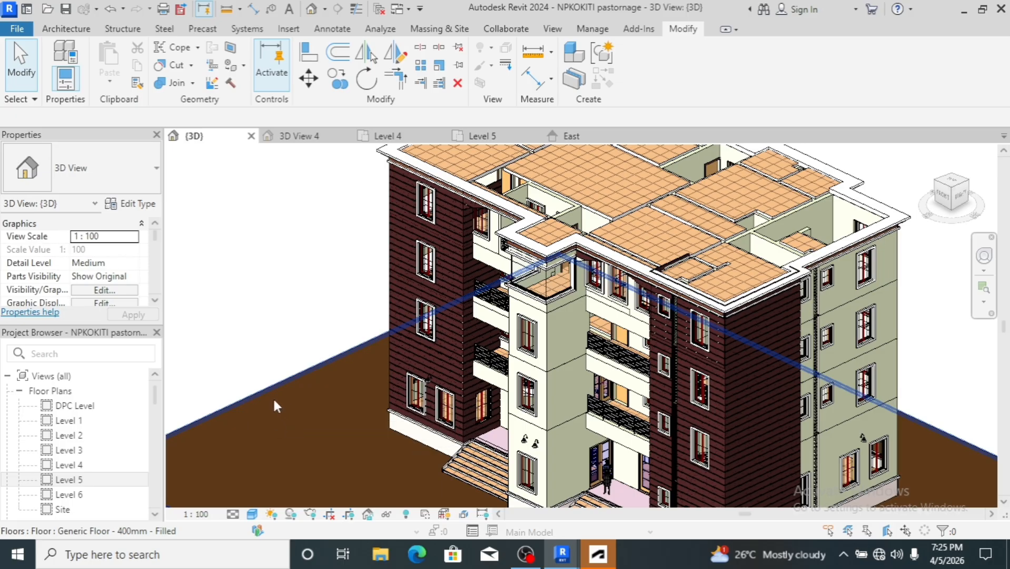
scroll(273, 398, down, 2)
scroll(815, 268, up, 1)
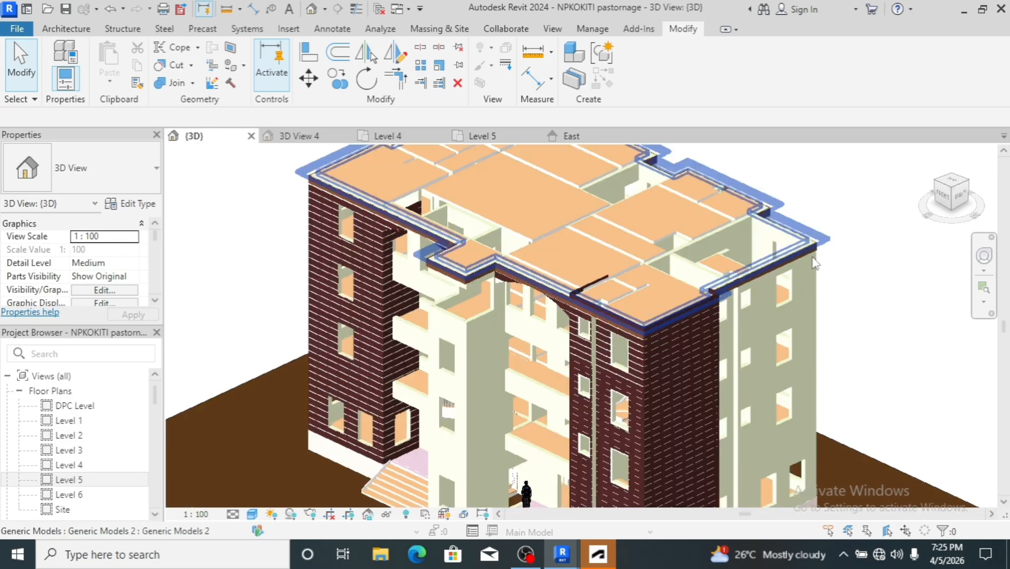
click(785, 275)
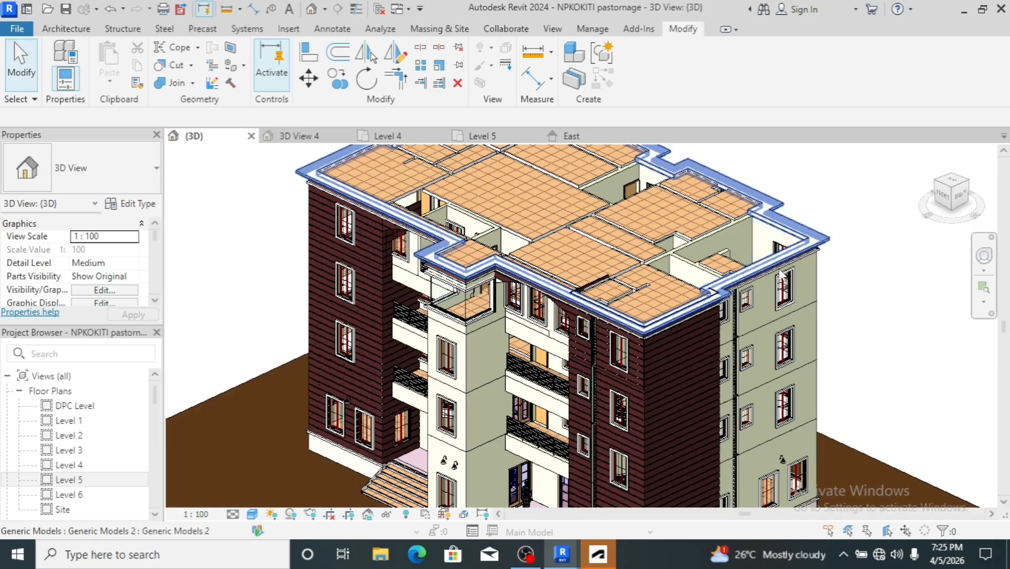
scroll(787, 270, down, 2)
click(846, 273)
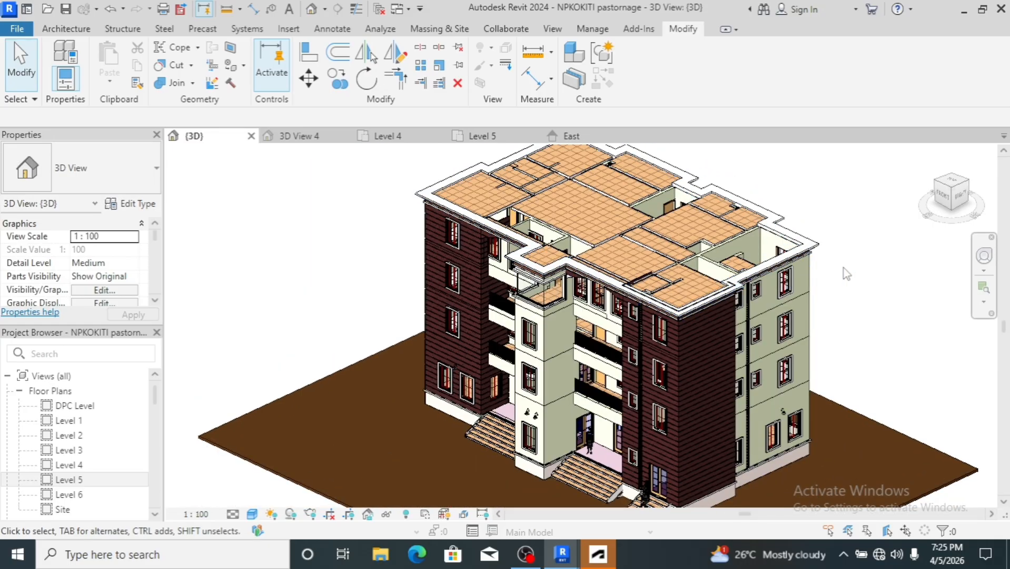
scroll(884, 249, down, 2)
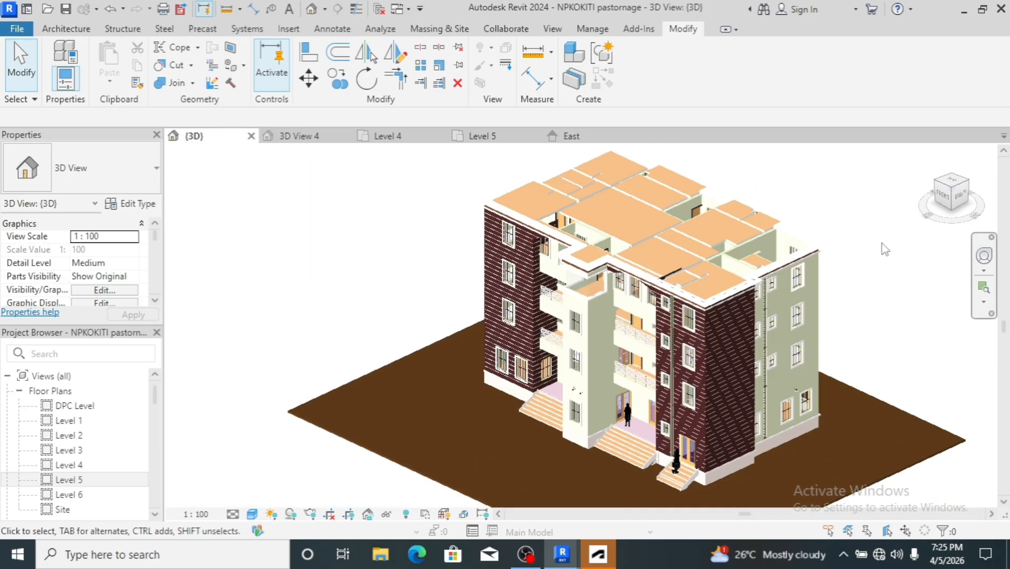
Examine the building's trim and uncovered top storey from the front and from the front-left corner
click(952, 199)
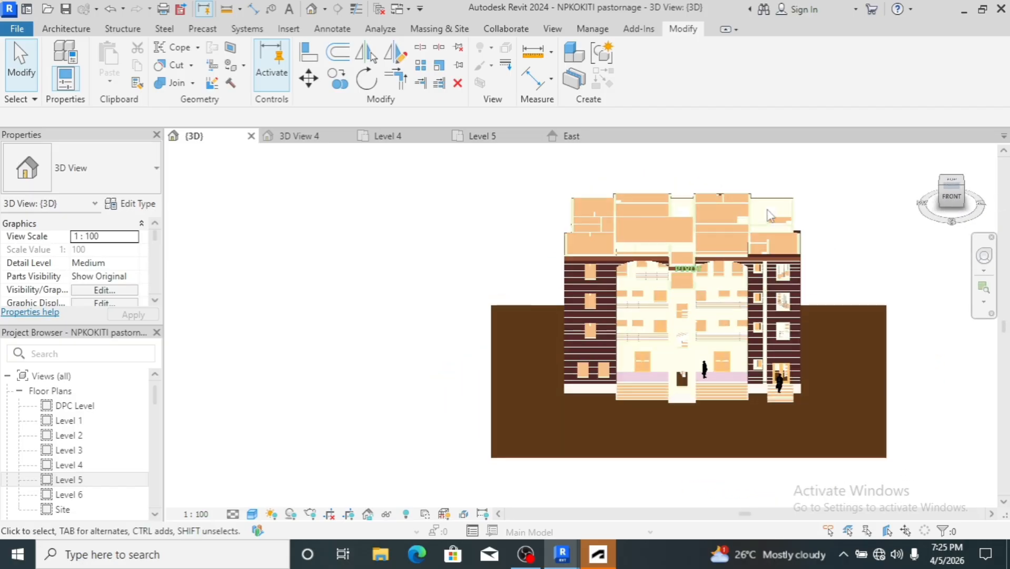
scroll(618, 206, up, 3)
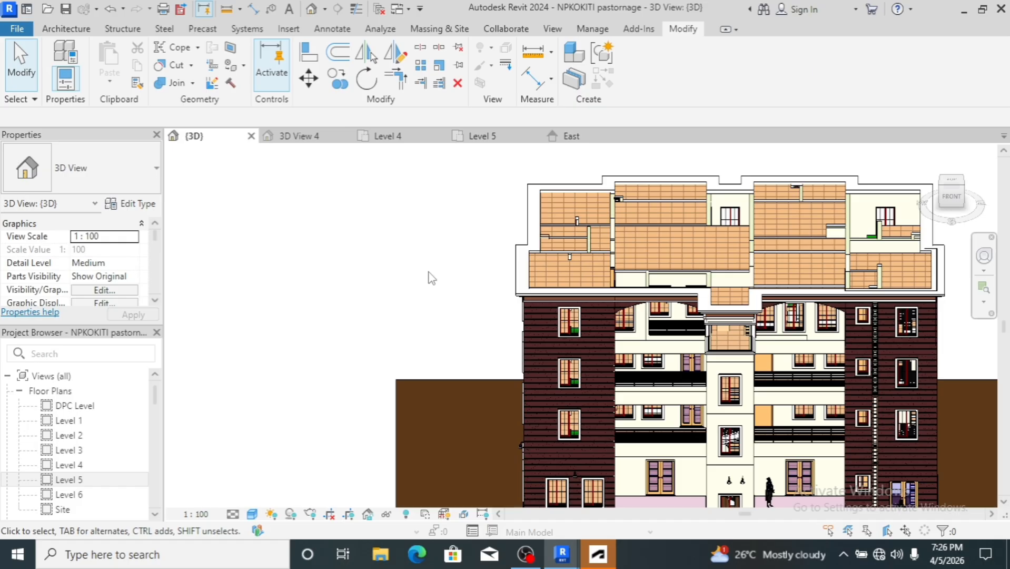
scroll(431, 278, down, 3)
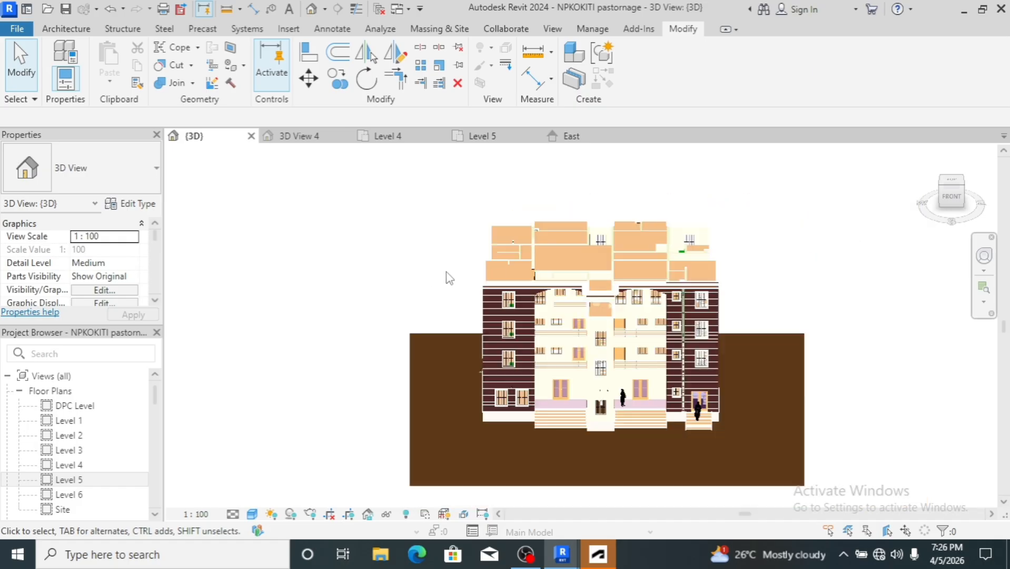
click(941, 191)
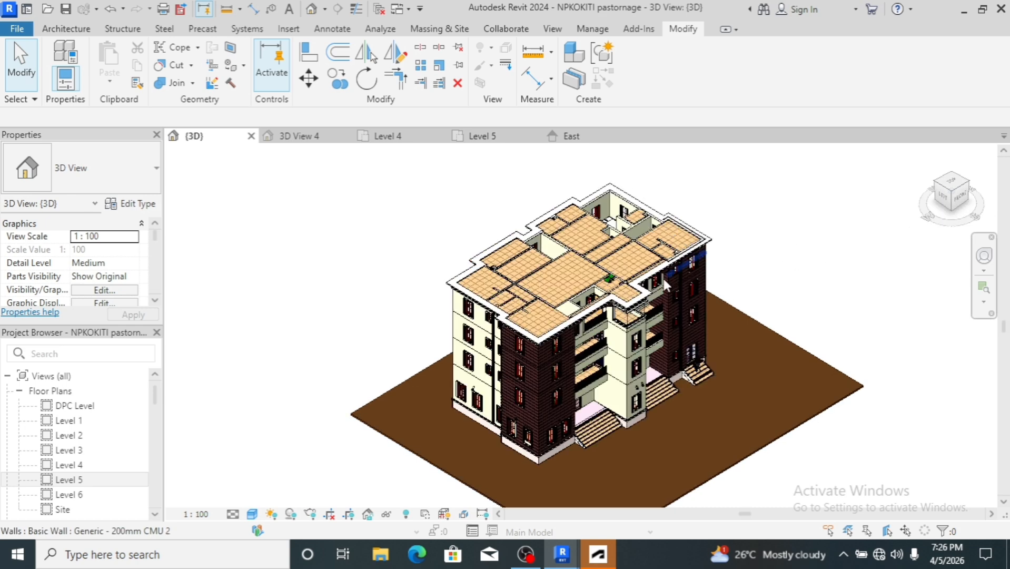
scroll(539, 320, up, 5)
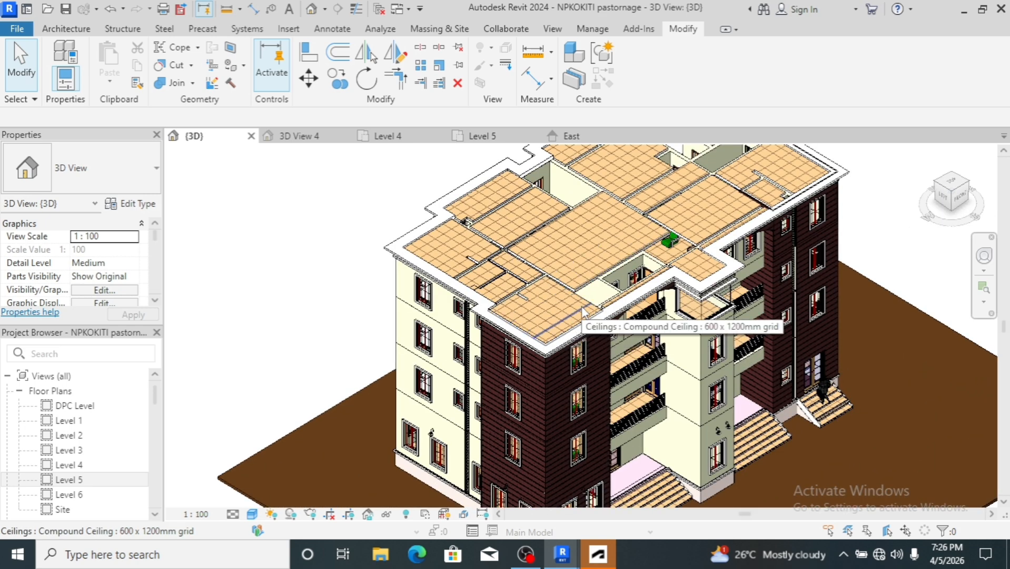
scroll(548, 303, down, 1)
scroll(549, 303, down, 1)
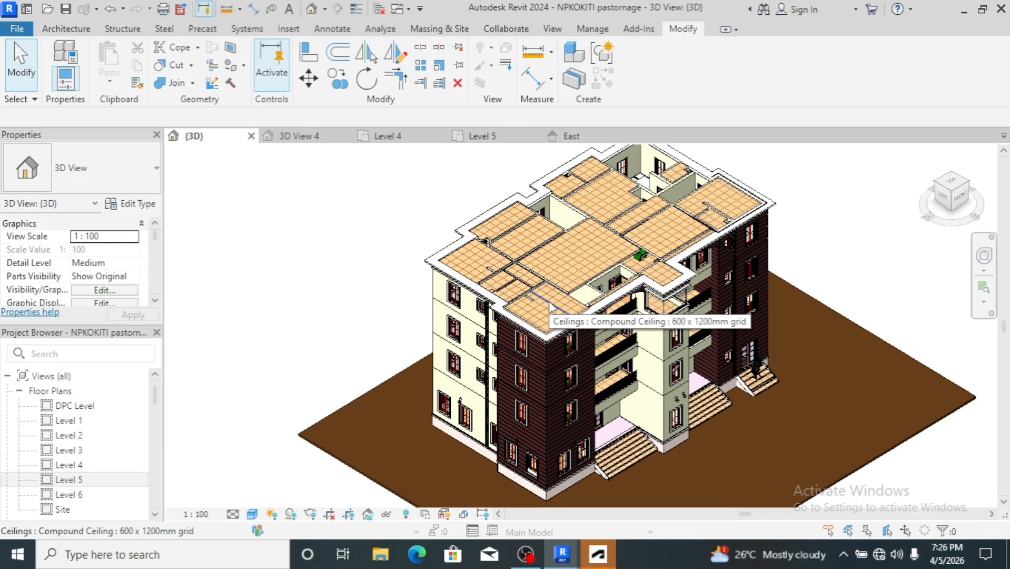
scroll(680, 263, up, 5)
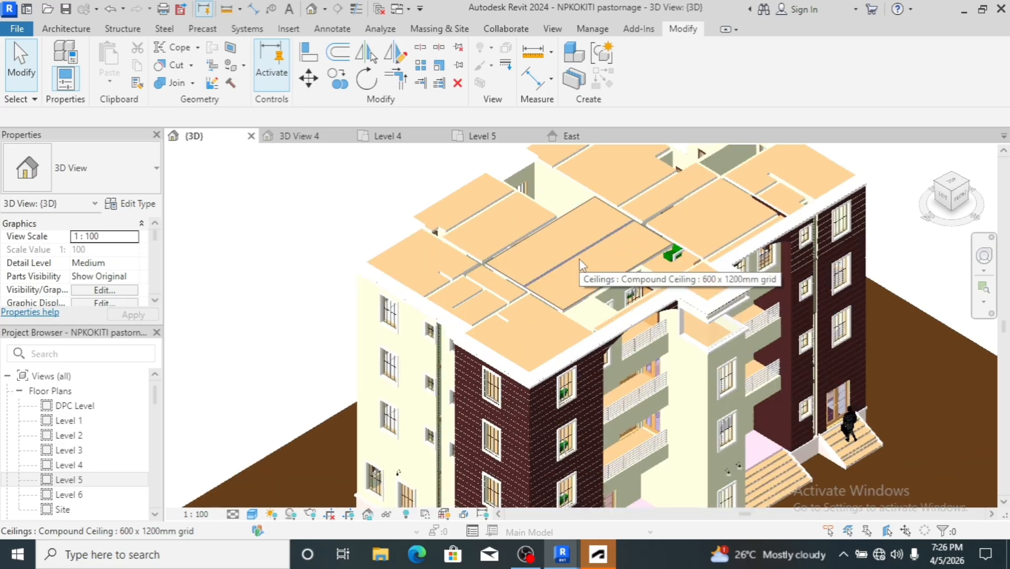
scroll(647, 272, down, 1)
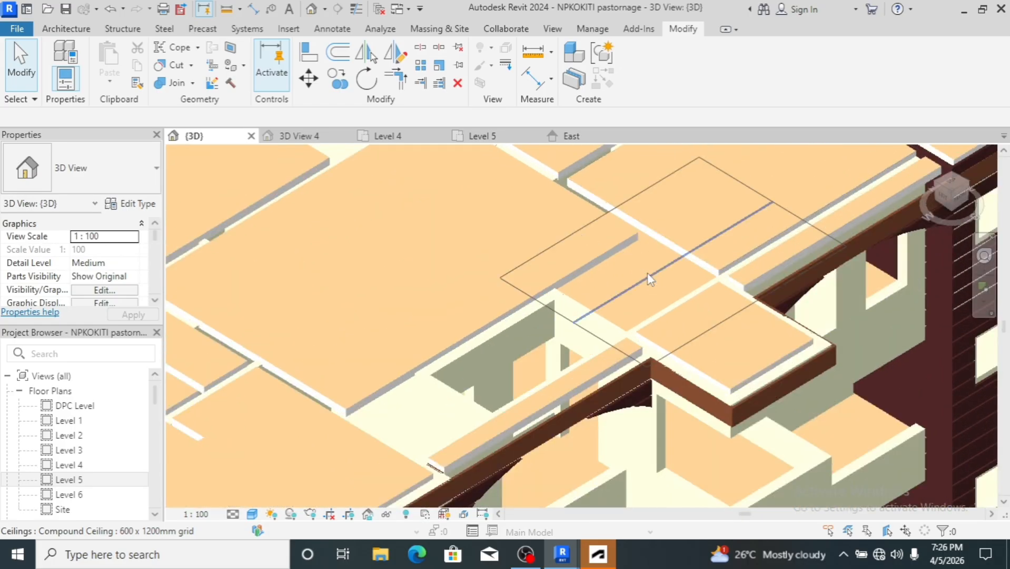
scroll(641, 271, down, 2)
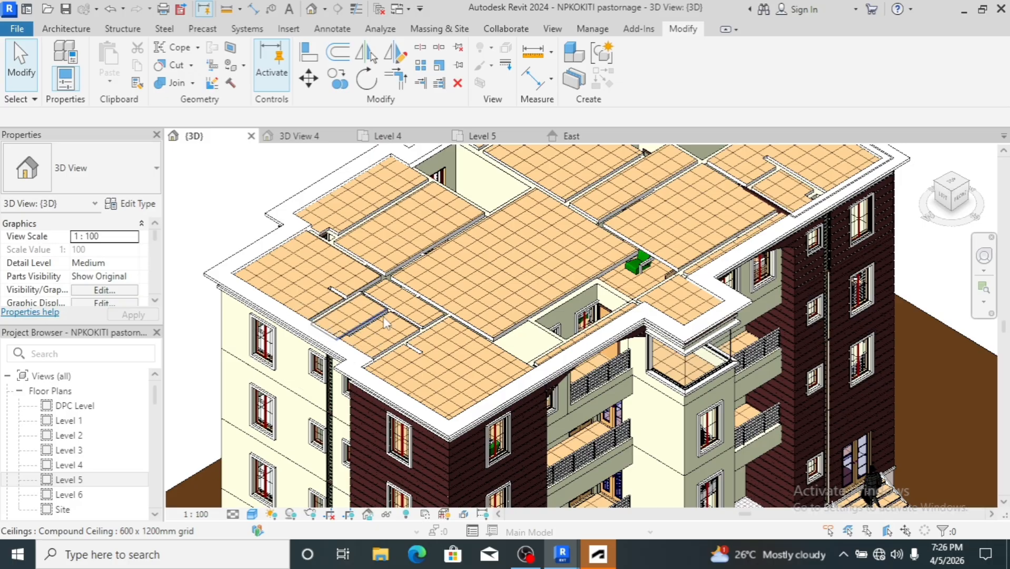
scroll(576, 334, up, 3)
scroll(576, 334, down, 5)
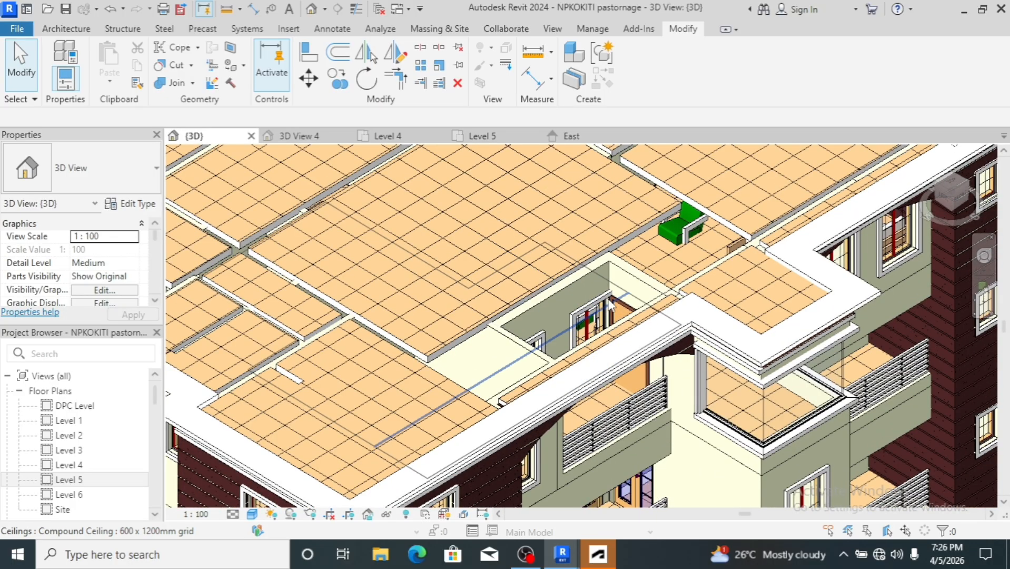
scroll(546, 281, up, 4)
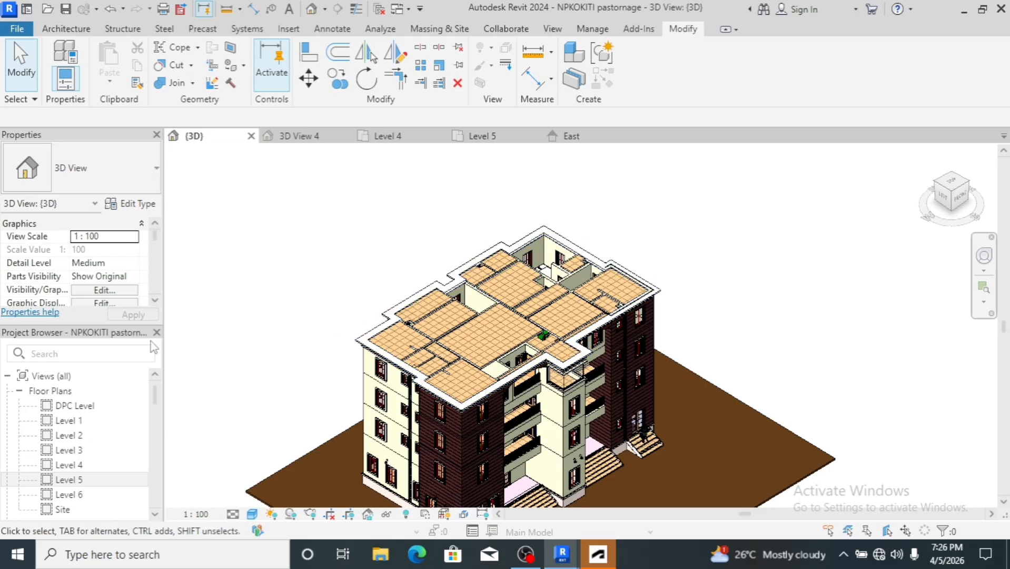
Open the Level 5 floor plan and save the project
click(81, 481)
double_click(80, 481)
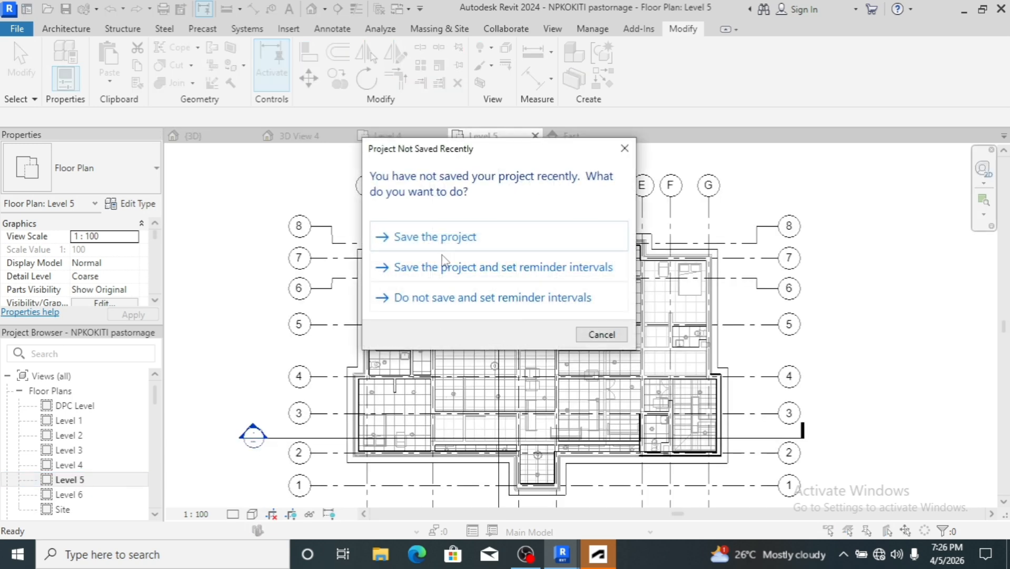
click(442, 240)
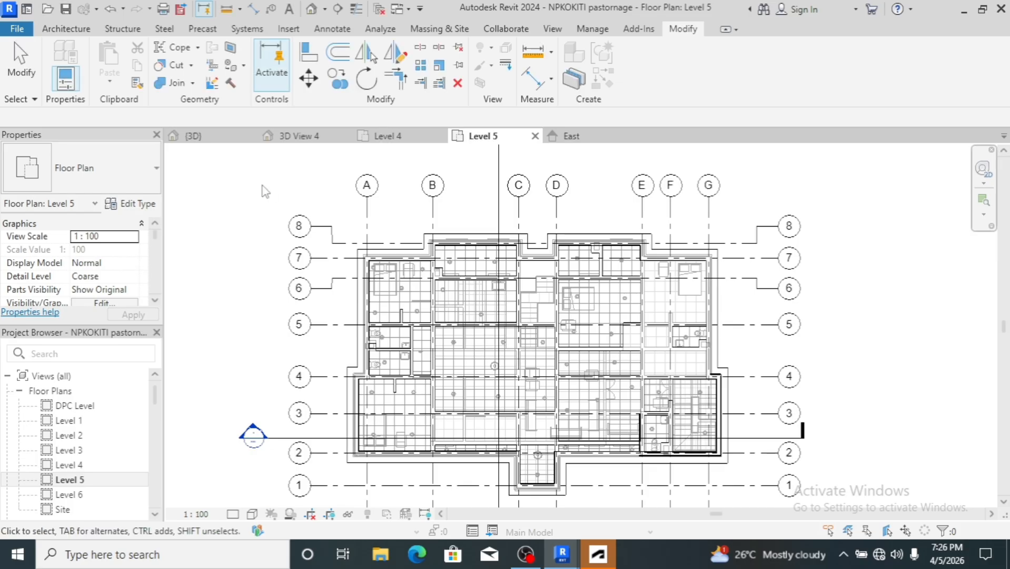
Start a Roof by Footprint sketch on Level 5
click(66, 29)
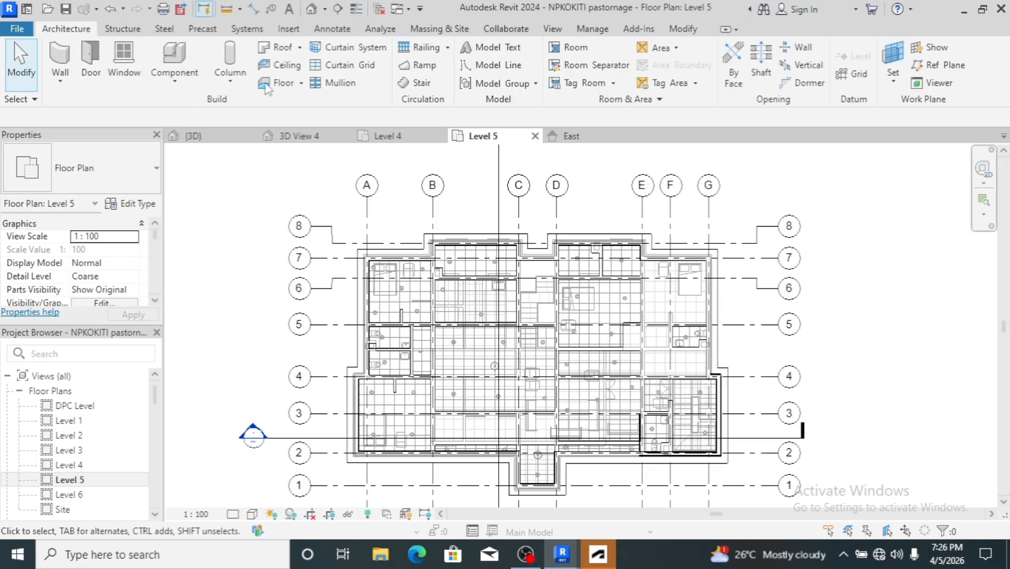
click(281, 51)
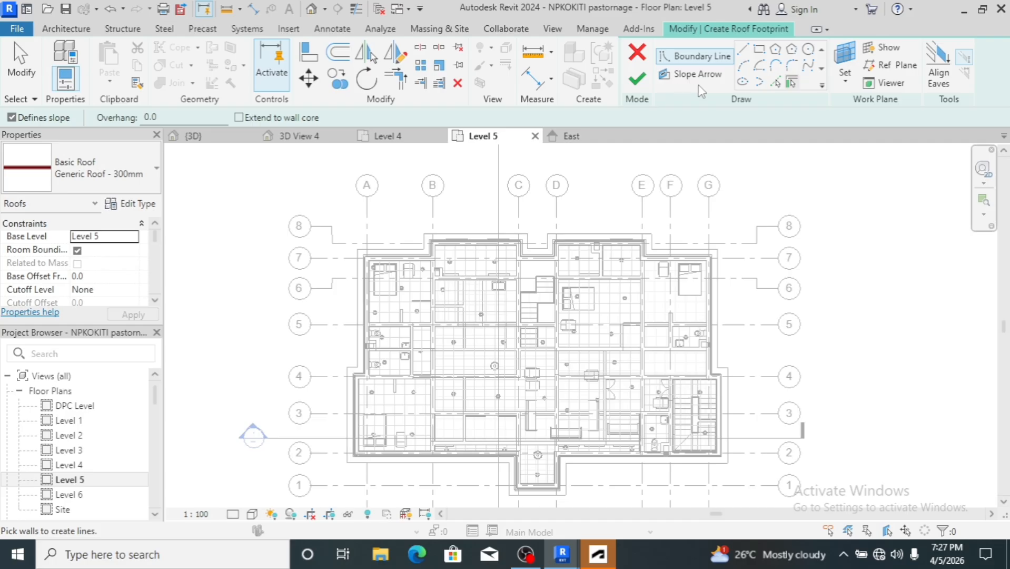
click(759, 50)
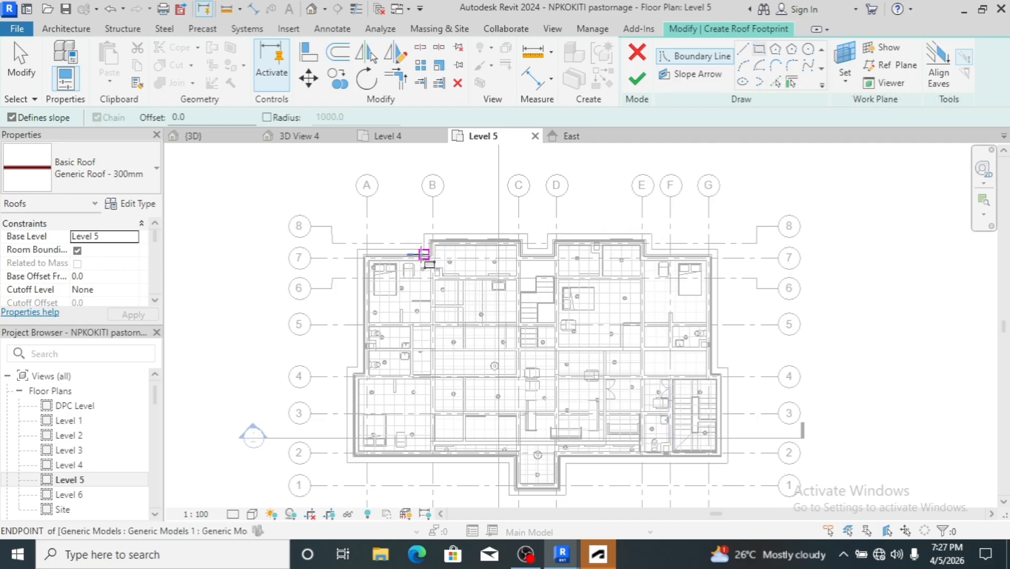
scroll(363, 252, up, 3)
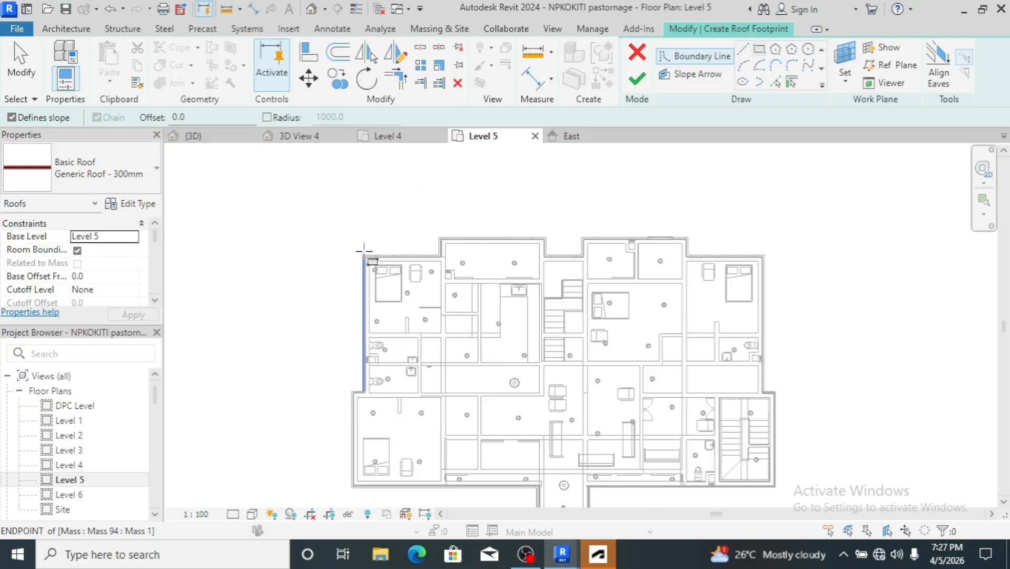
scroll(363, 246, up, 3)
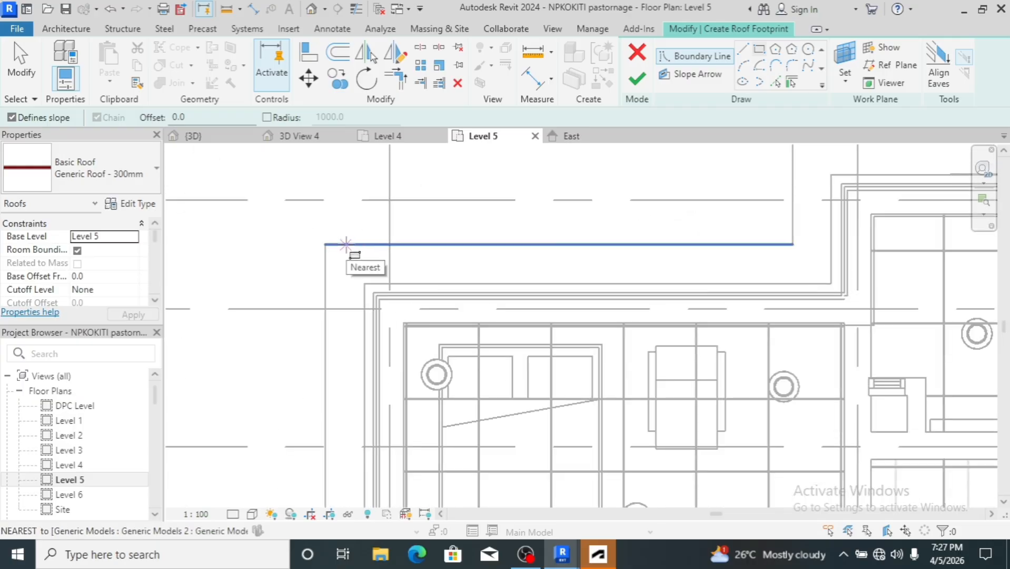
click(324, 241)
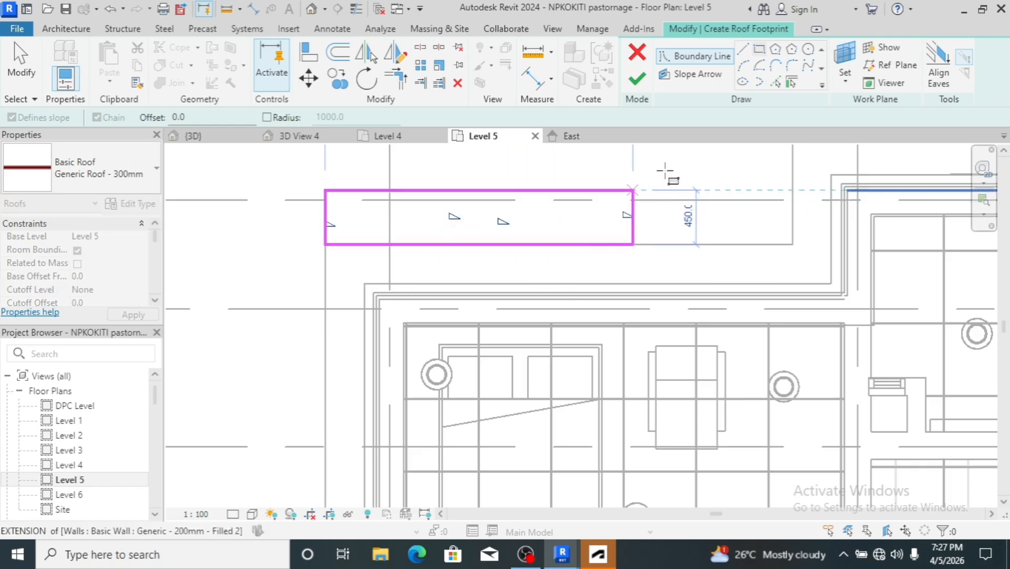
Draw straight roof boundary lines along the outer cornice edge, 3875 mm from the corner near grids A and 7, then 900 mm outward near grid B
click(746, 49)
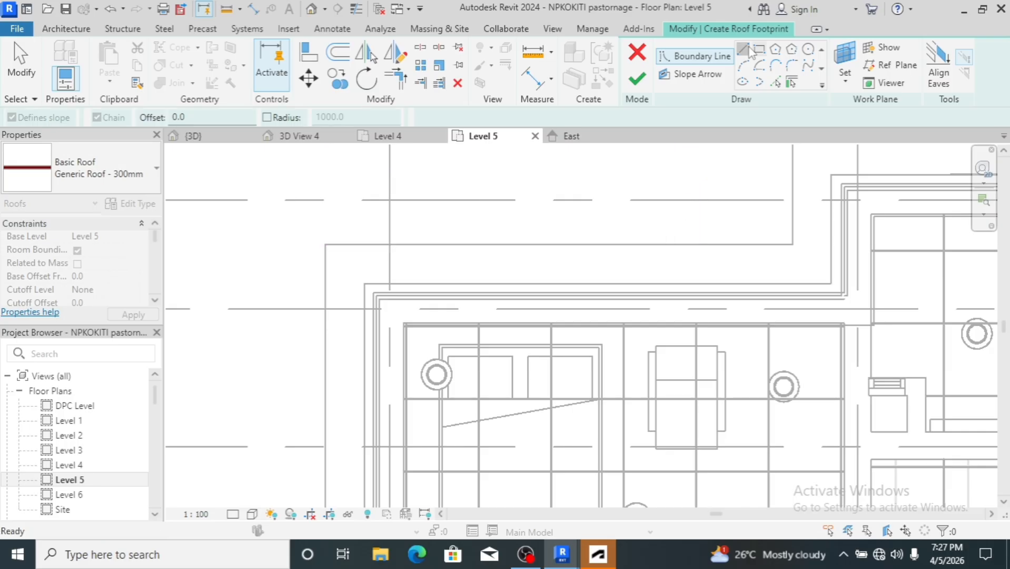
click(325, 245)
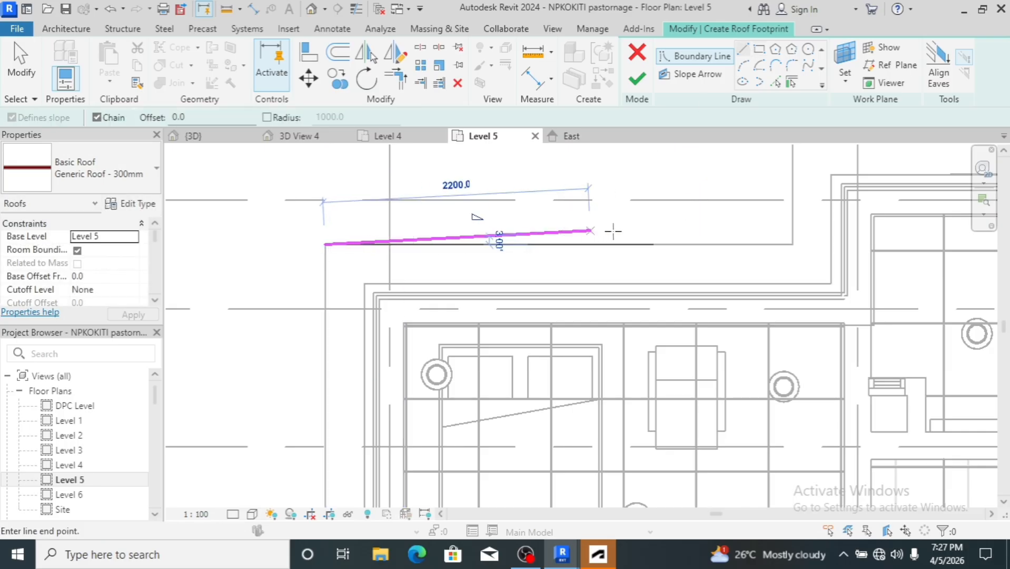
click(790, 244)
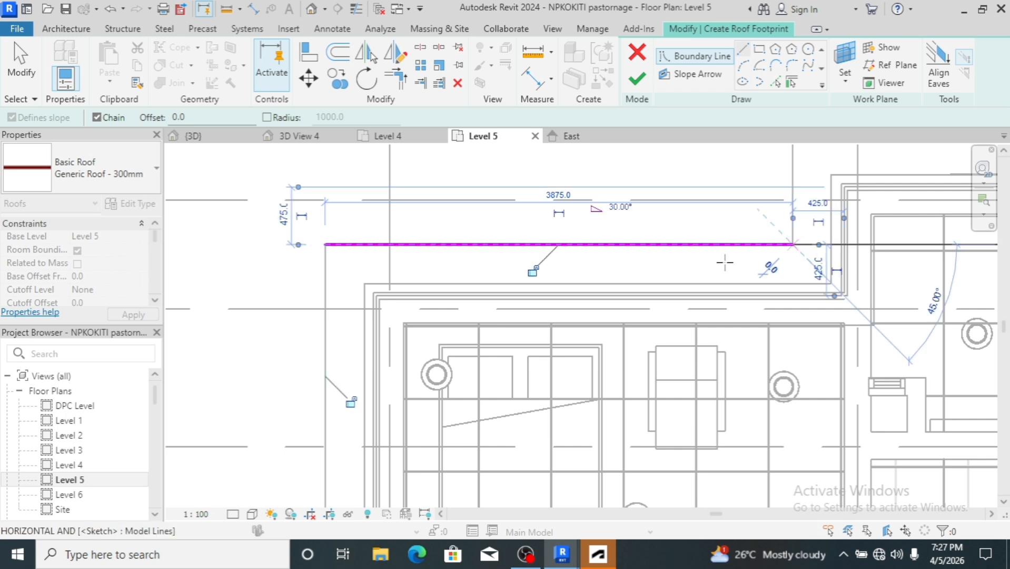
scroll(626, 283, down, 1)
scroll(625, 284, down, 1)
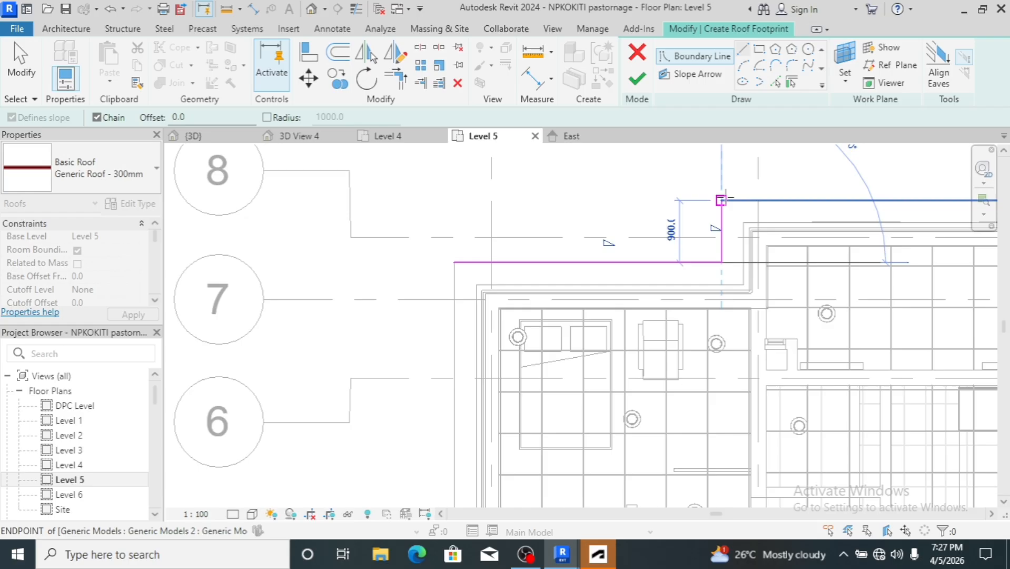
click(722, 201)
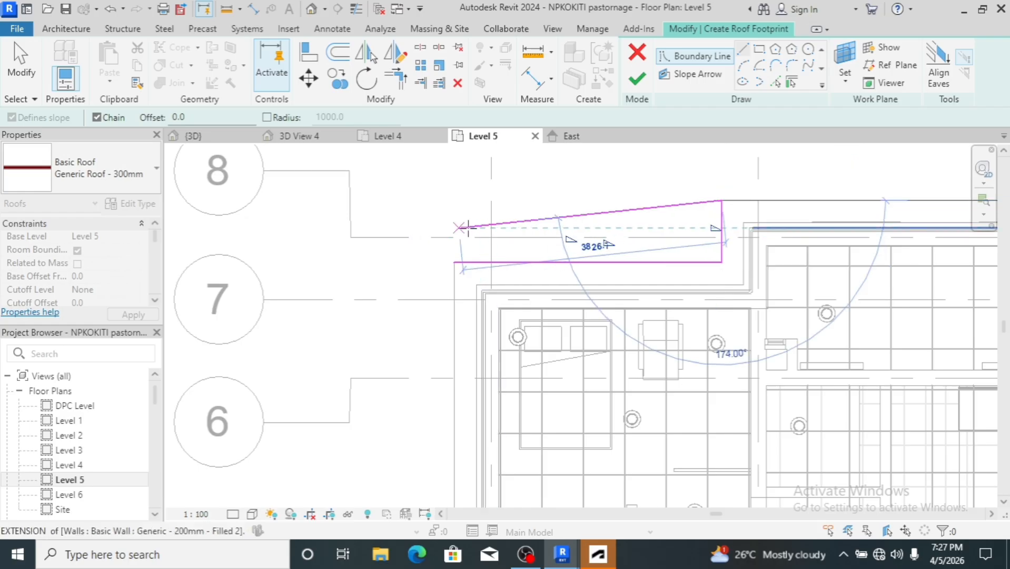
Continue the roof boundary about 6100 mm along the projection from grid B to C and around the recess, 875 mm deep and 1150 mm wide
scroll(468, 228, down, 5)
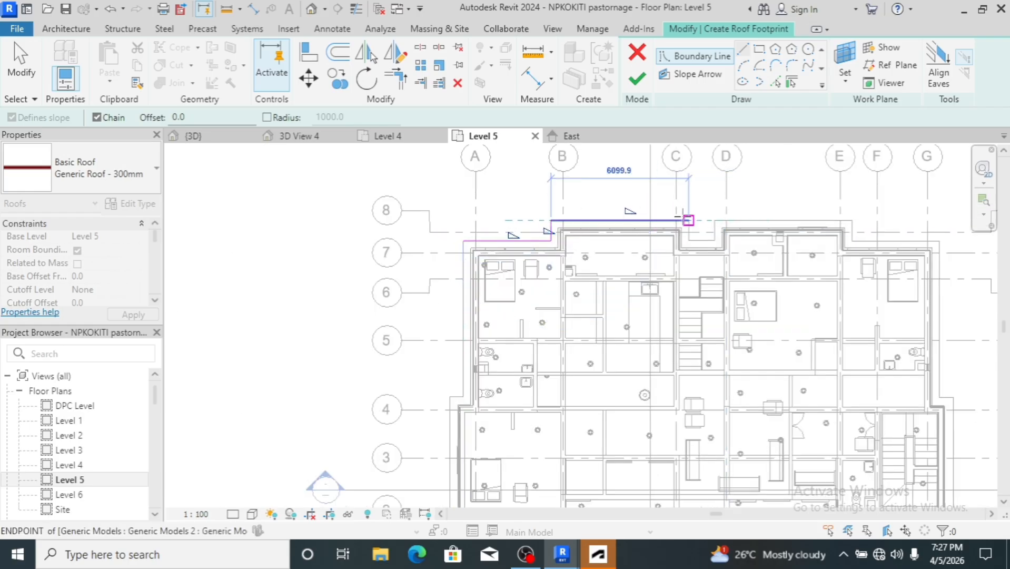
scroll(689, 220, up, 4)
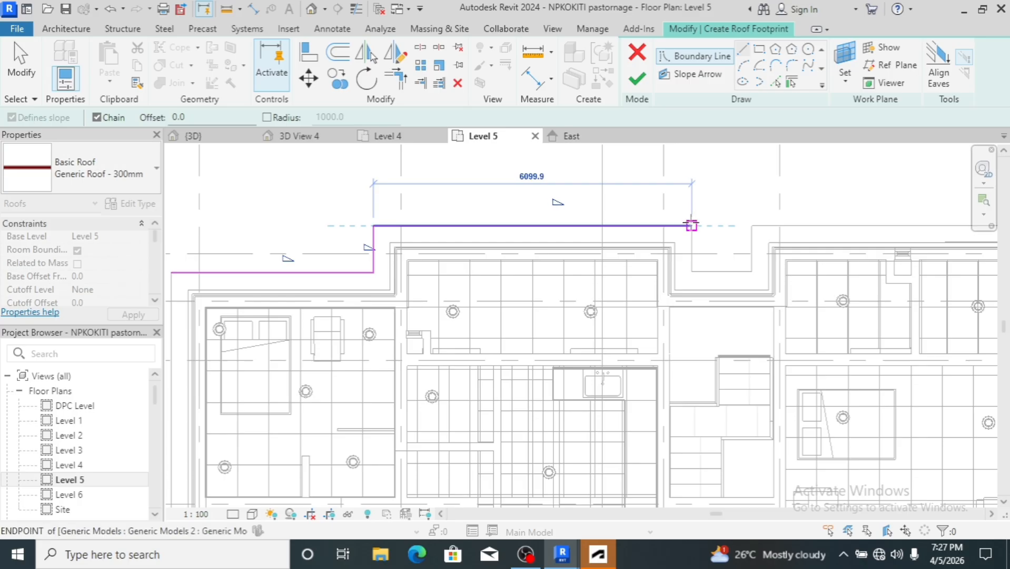
click(692, 225)
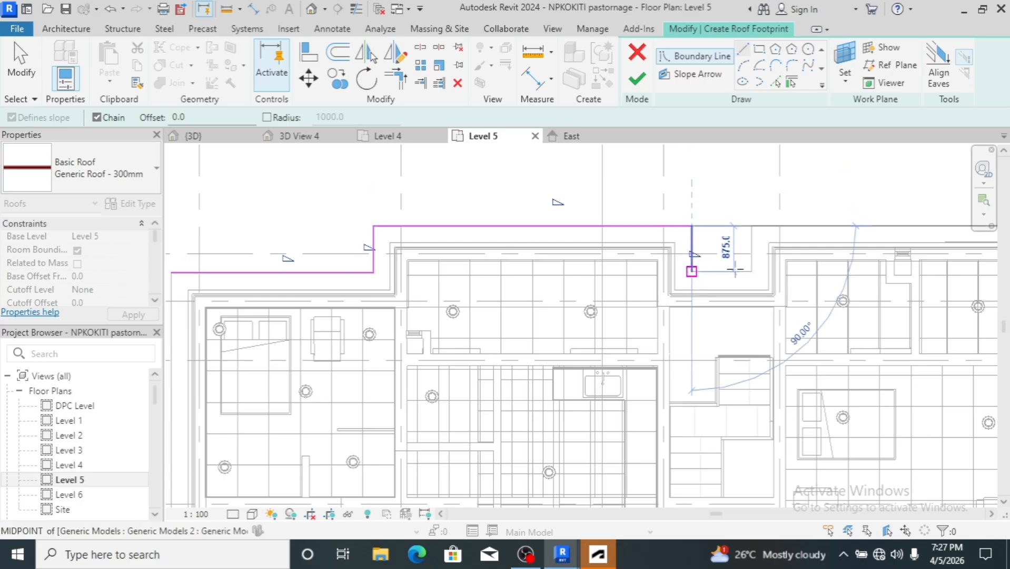
click(692, 271)
click(752, 271)
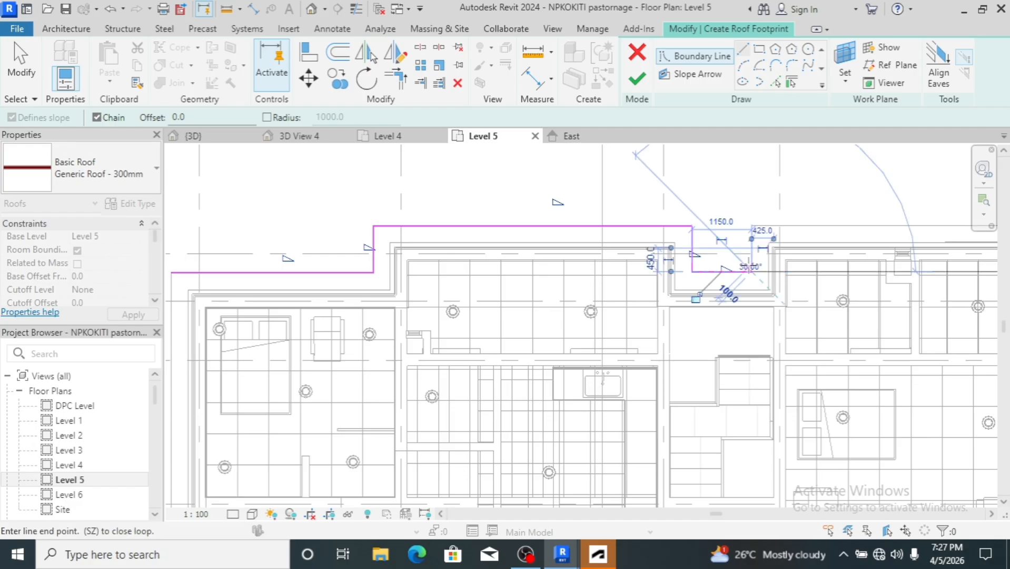
click(752, 226)
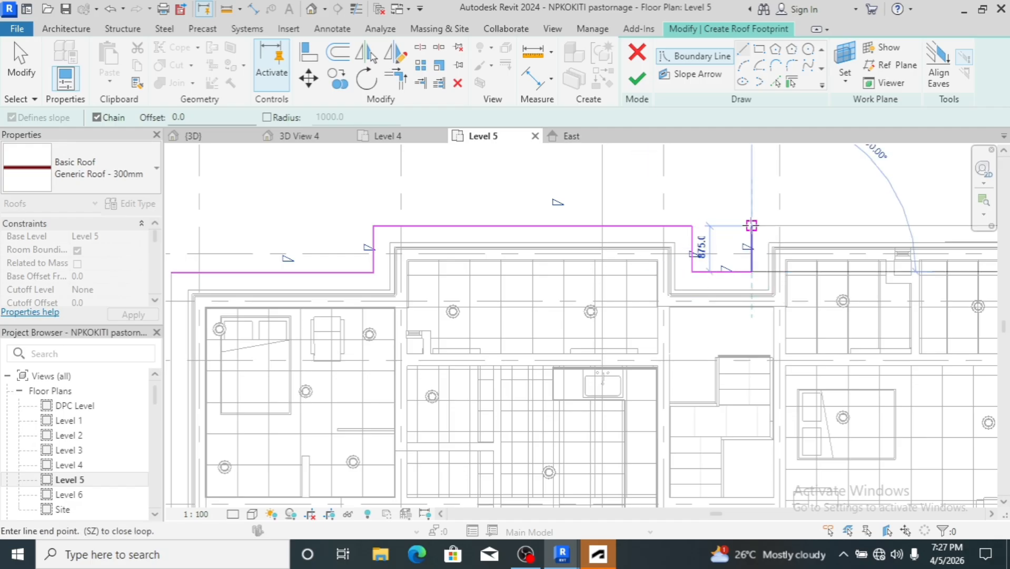
Continue the roof boundary 6100 mm along the projection from grid D to E, 900 mm back inward and 3875 mm to the corner beyond grid G
scroll(581, 212, down, 3)
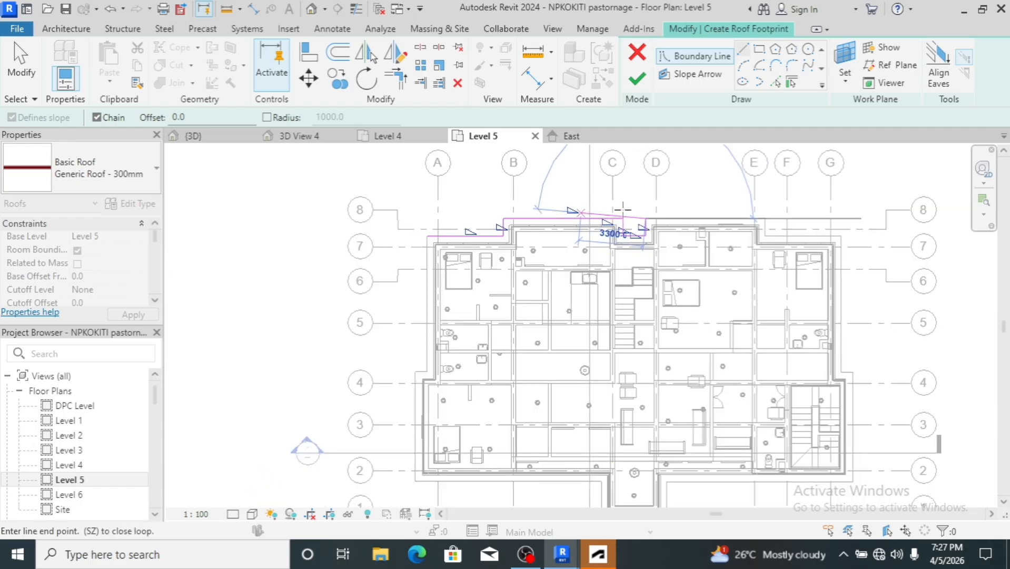
scroll(767, 218, up, 3)
scroll(767, 218, up, 5)
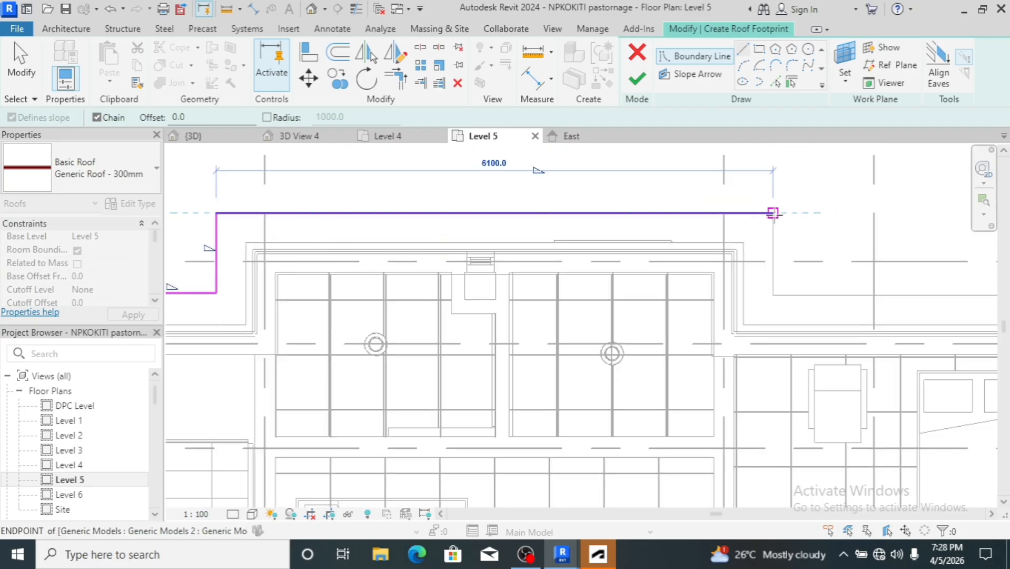
click(773, 213)
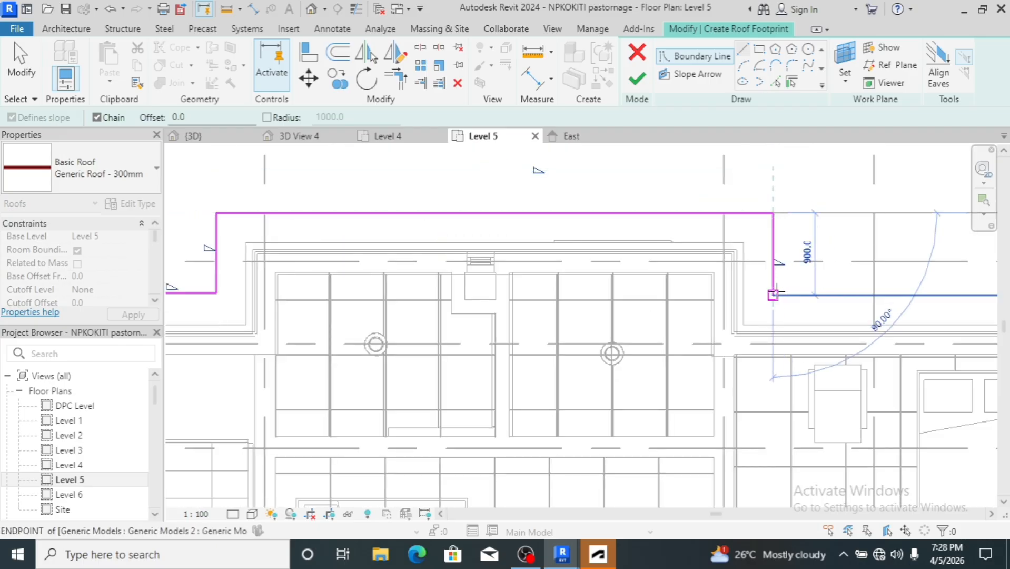
click(773, 295)
scroll(629, 288, down, 3)
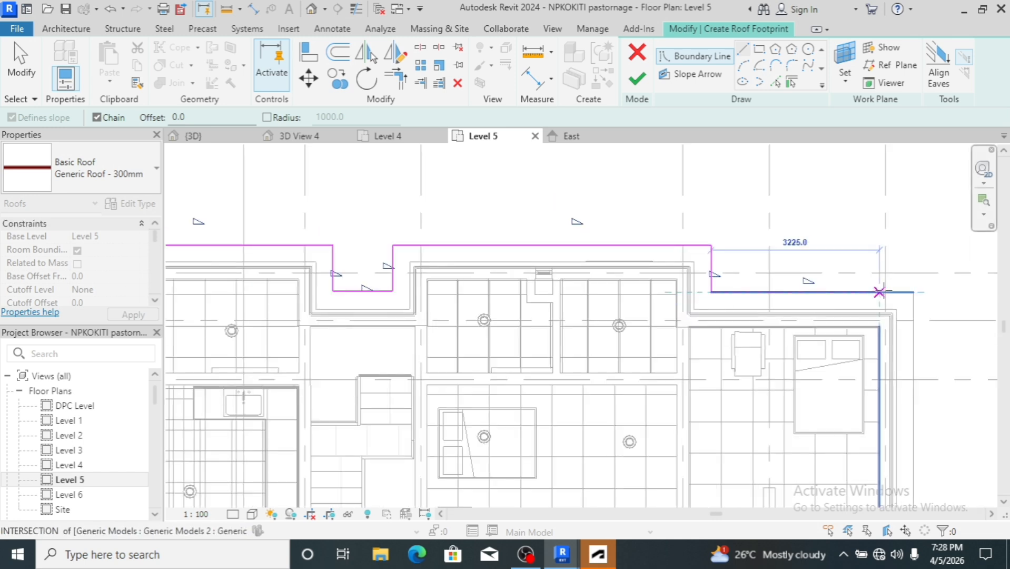
click(914, 292)
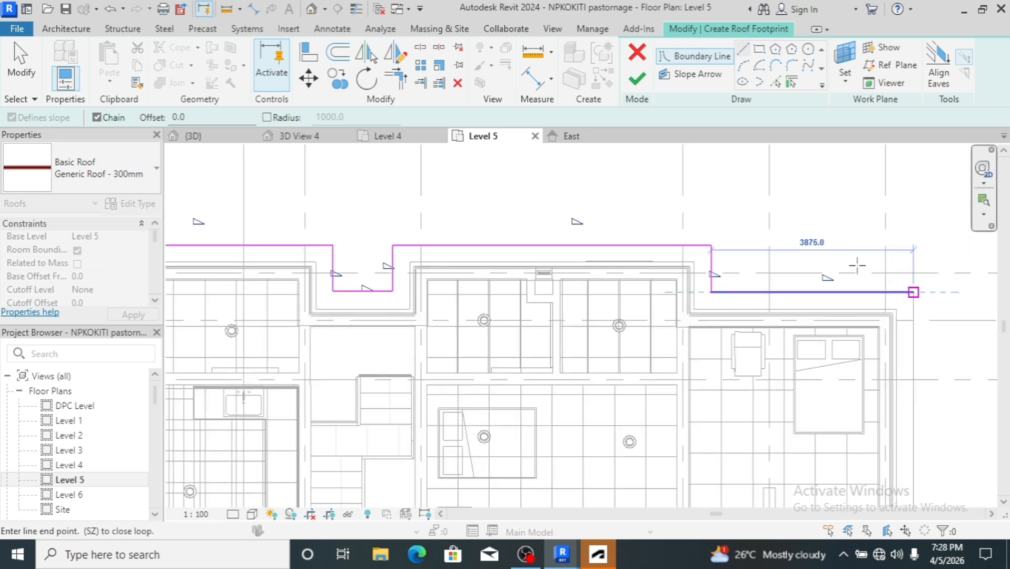
Trace the roof boundary along the grid G side to the jog near grid 4 and 605 mm outward along the cornice edge
scroll(771, 209, down, 1)
scroll(771, 209, down, 3)
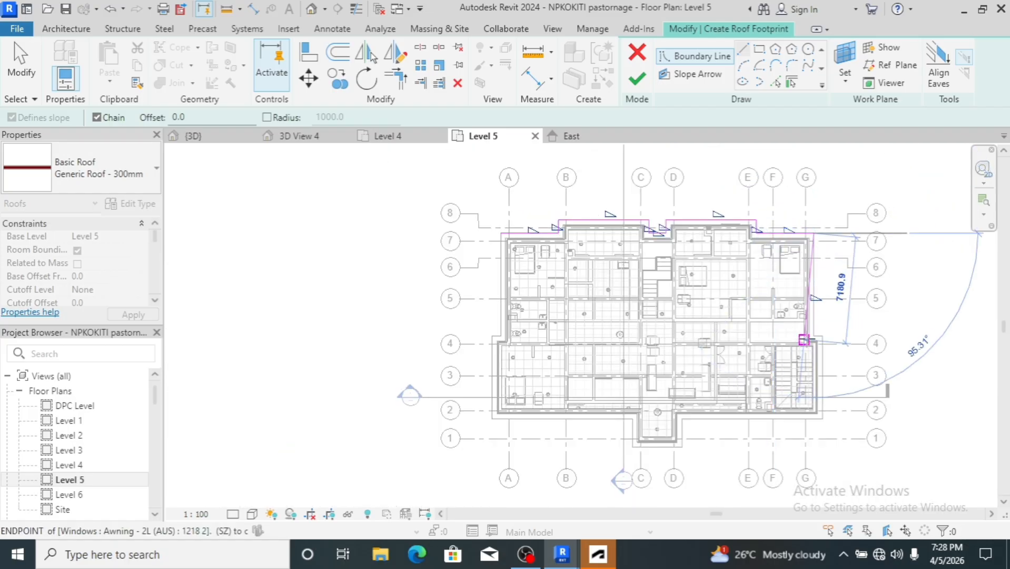
scroll(805, 340, up, 4)
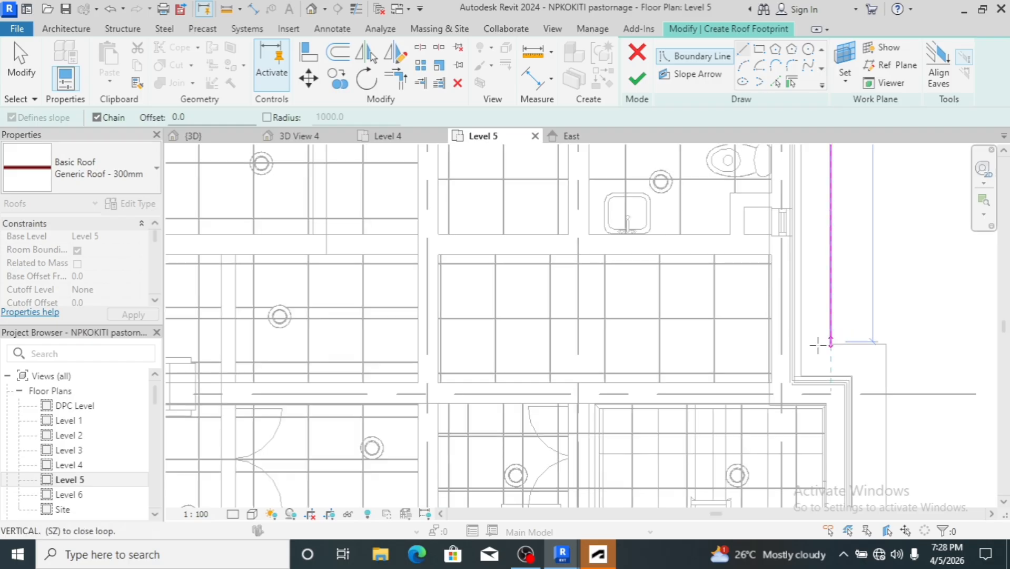
click(831, 343)
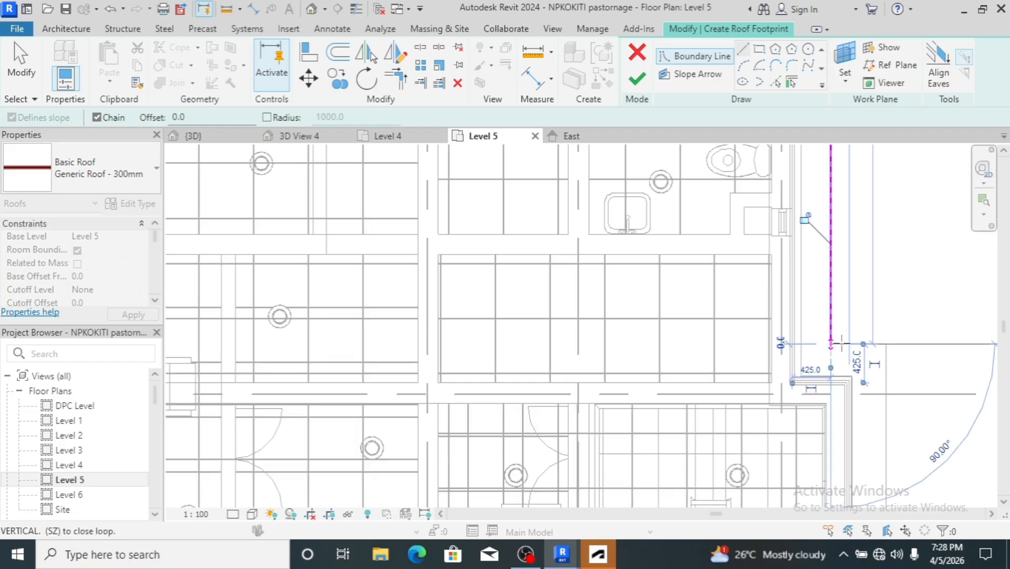
click(886, 343)
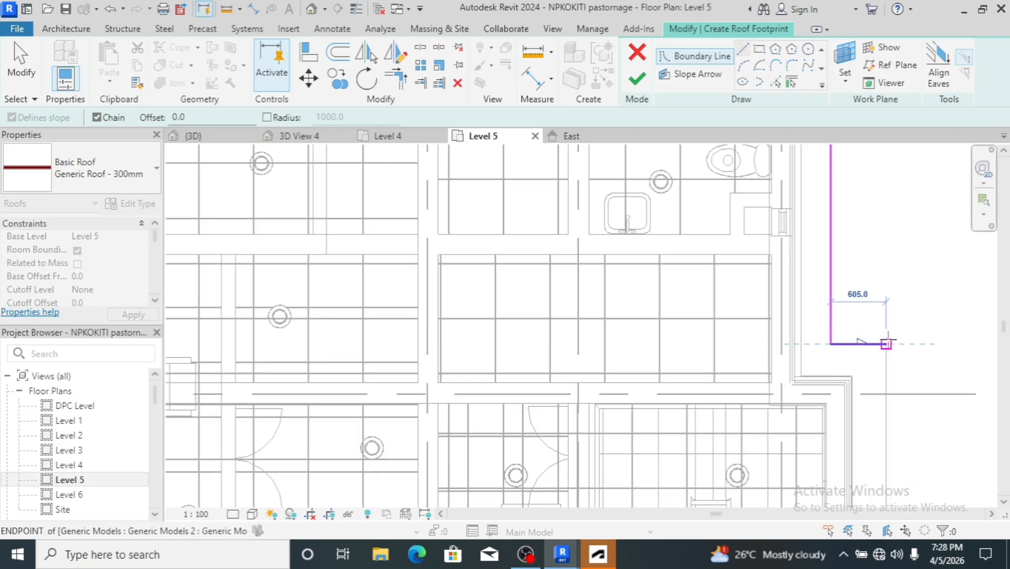
Trace the roof boundary about 5583 mm past grid 2, along the cornice edge to the porch, 1880 mm outward and across the porch's outer edge
scroll(858, 213, down, 5)
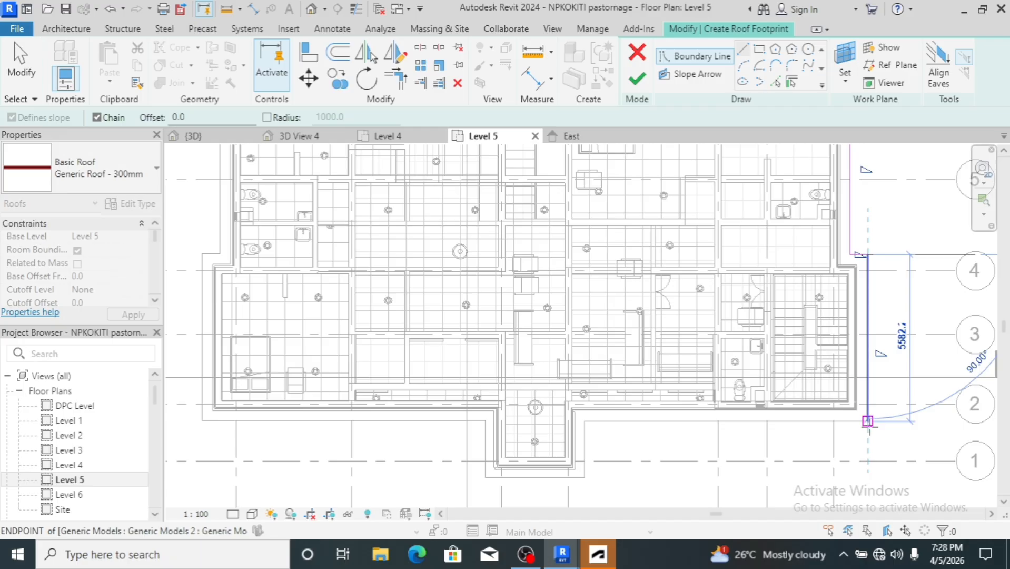
click(868, 421)
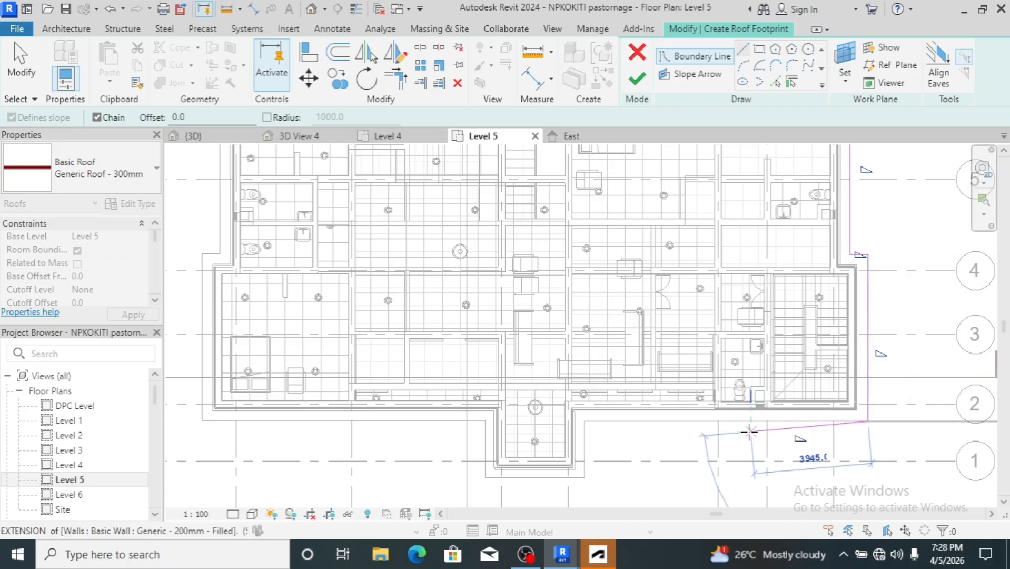
click(585, 421)
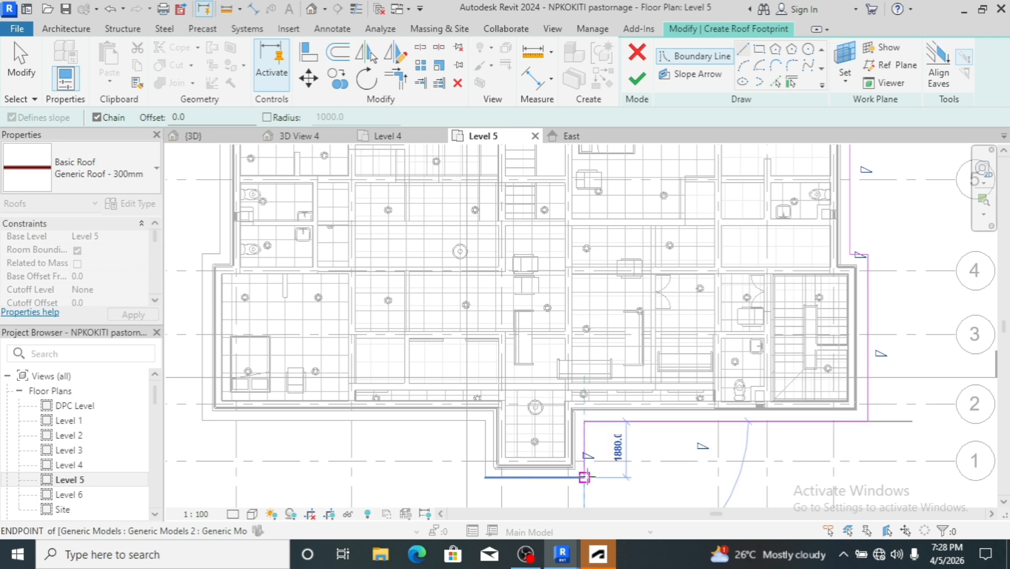
click(584, 477)
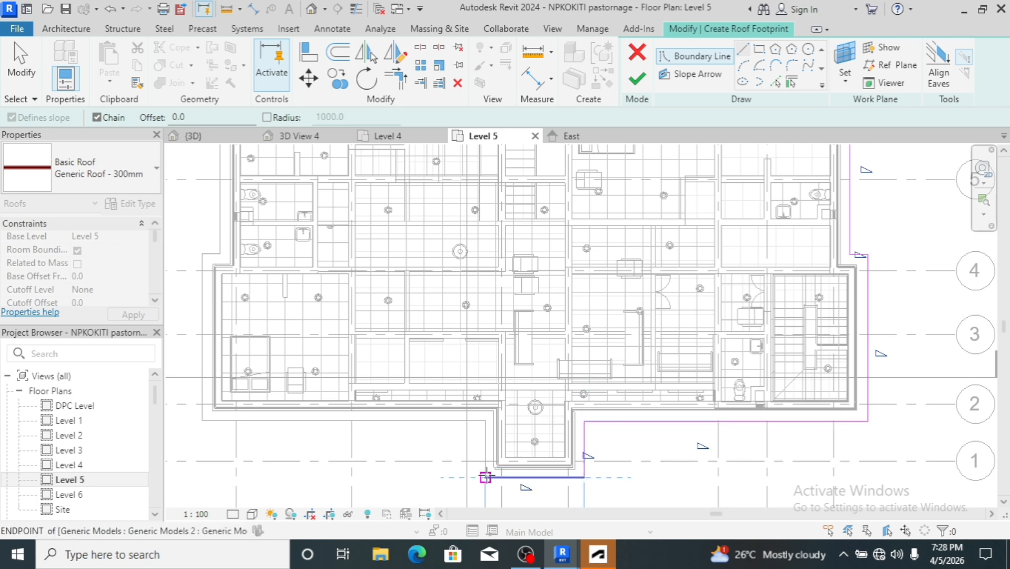
click(486, 477)
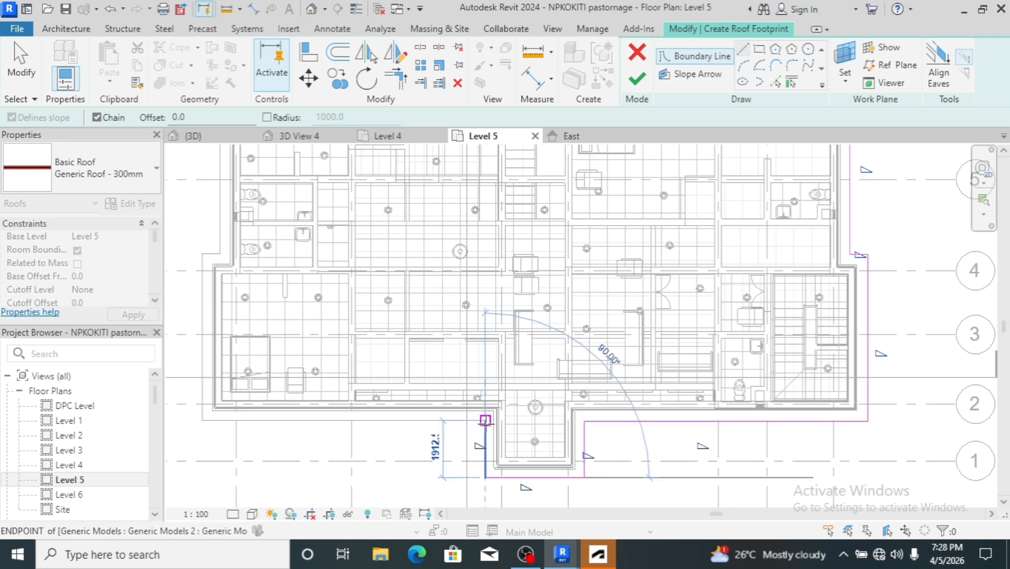
Continue the roof boundary back along the porch side, 9475 mm along the cornice to the corner beyond grid A, and up to the jog near grid 4
click(486, 420)
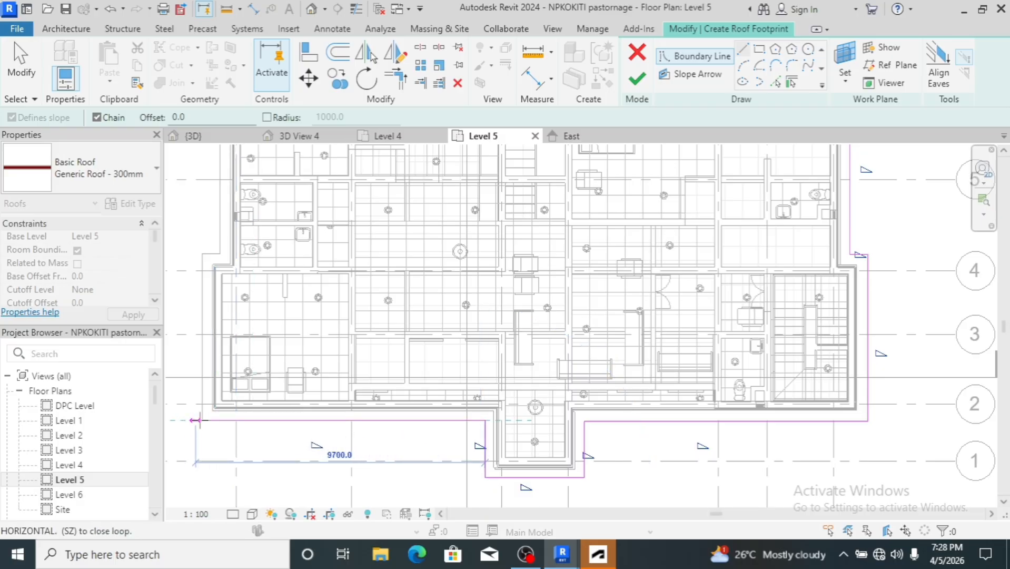
click(202, 420)
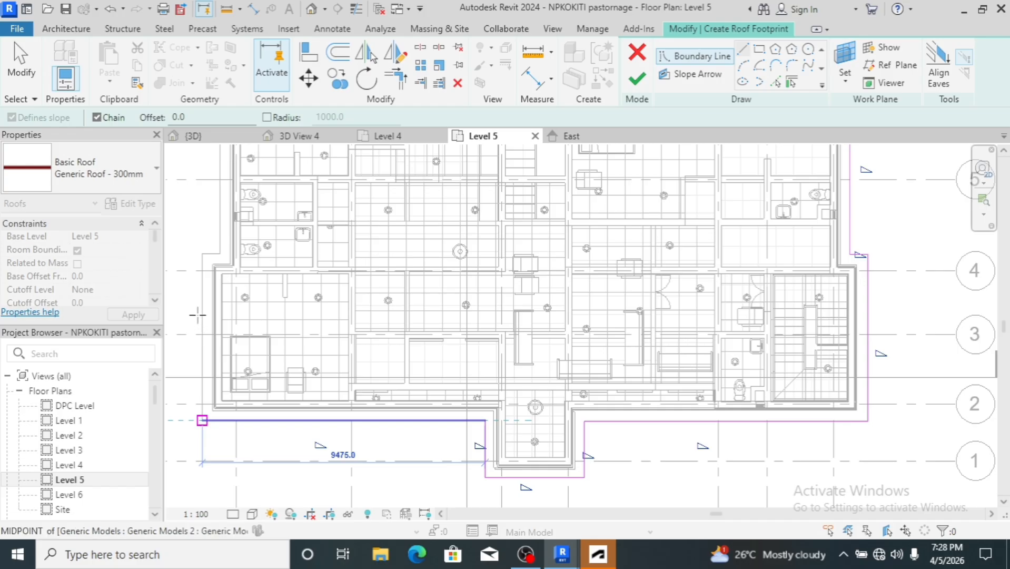
click(202, 253)
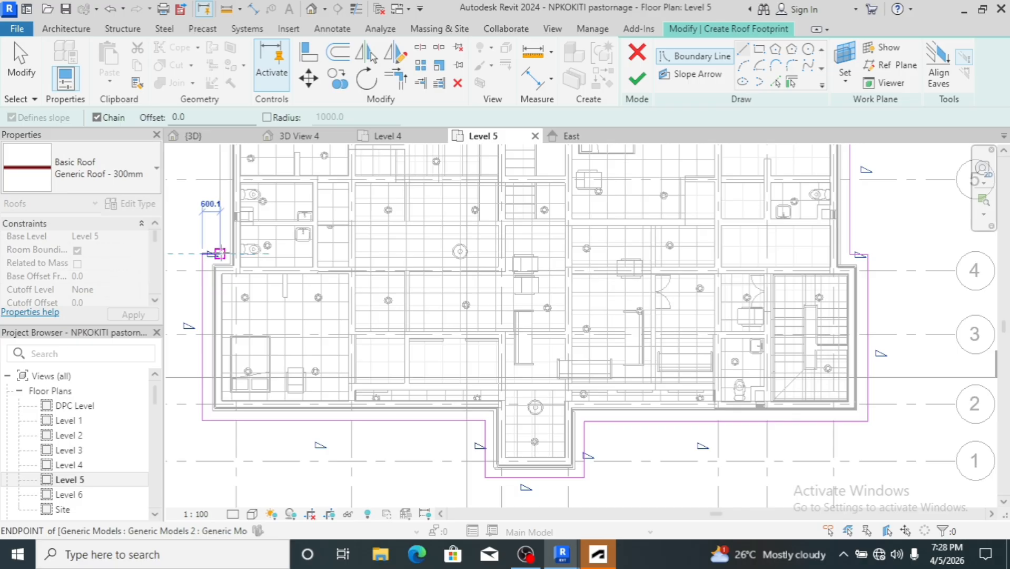
Close the roof boundary with a segment about 600 mm inward at the grid 4 jog and one along the grid A side to the starting corner
click(220, 254)
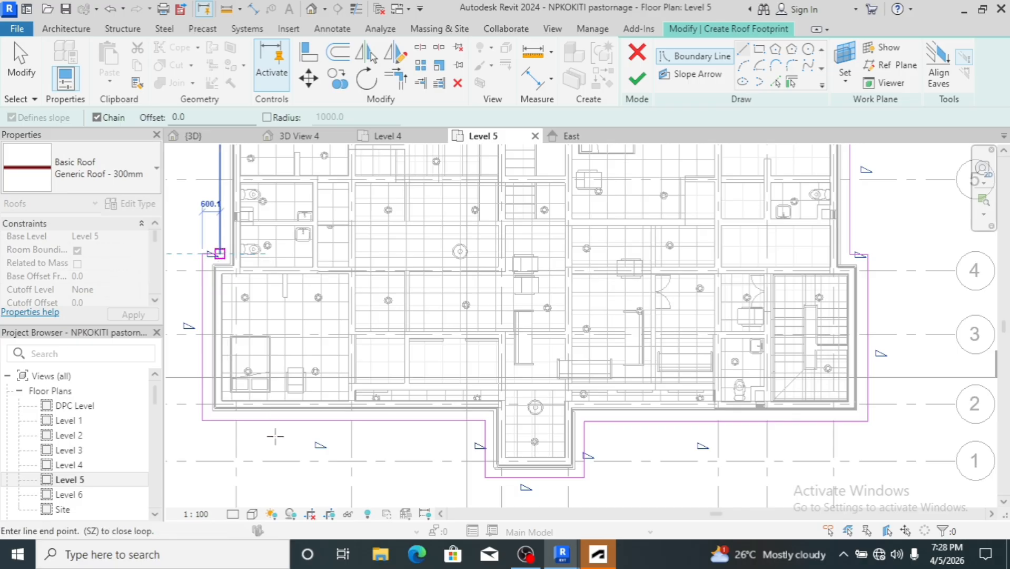
scroll(275, 436, down, 3)
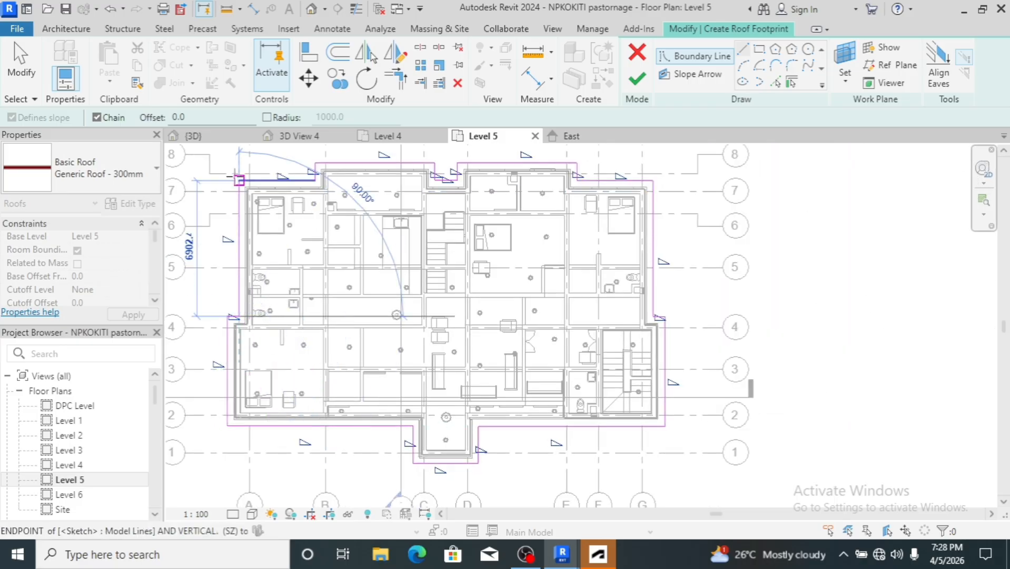
click(240, 179)
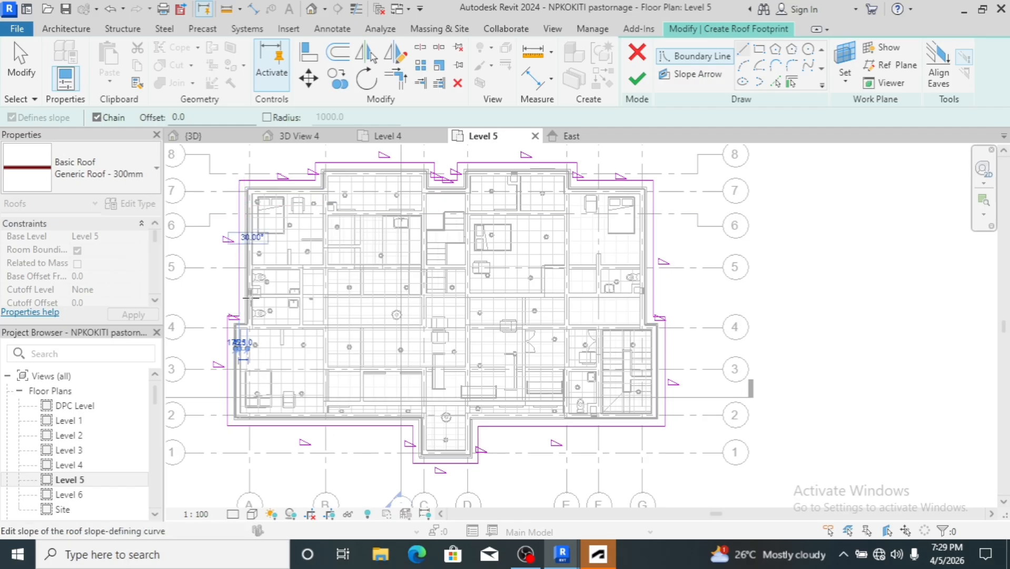
Finish the roof footprint sketch, attach the highlighted walls to the roof and deselect it
click(637, 80)
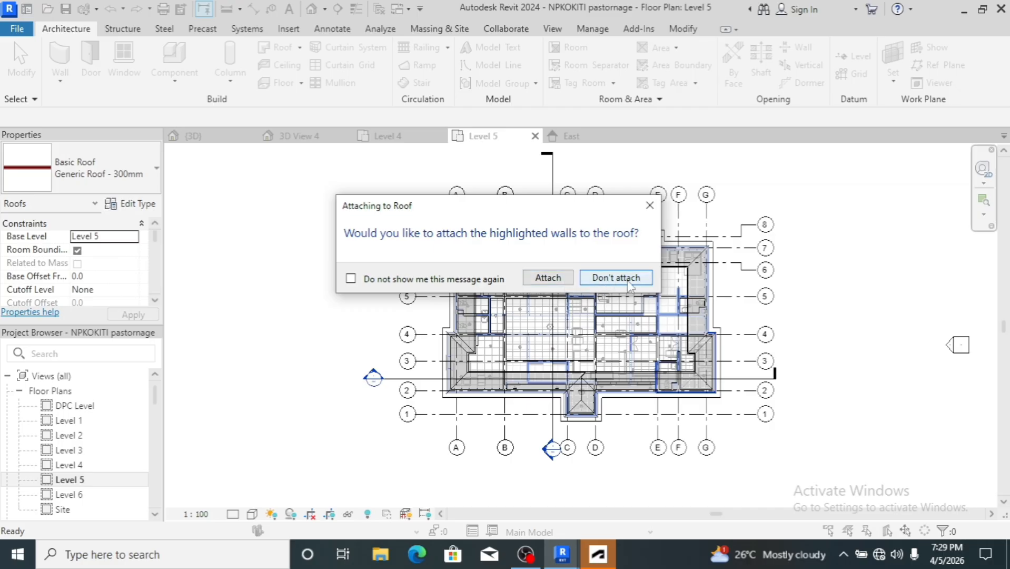
click(547, 285)
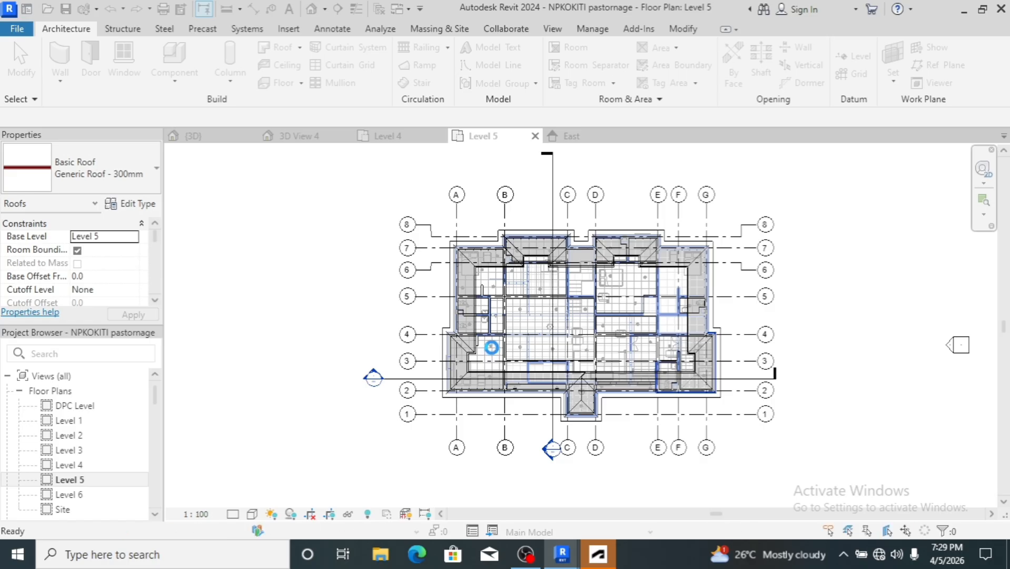
click(495, 354)
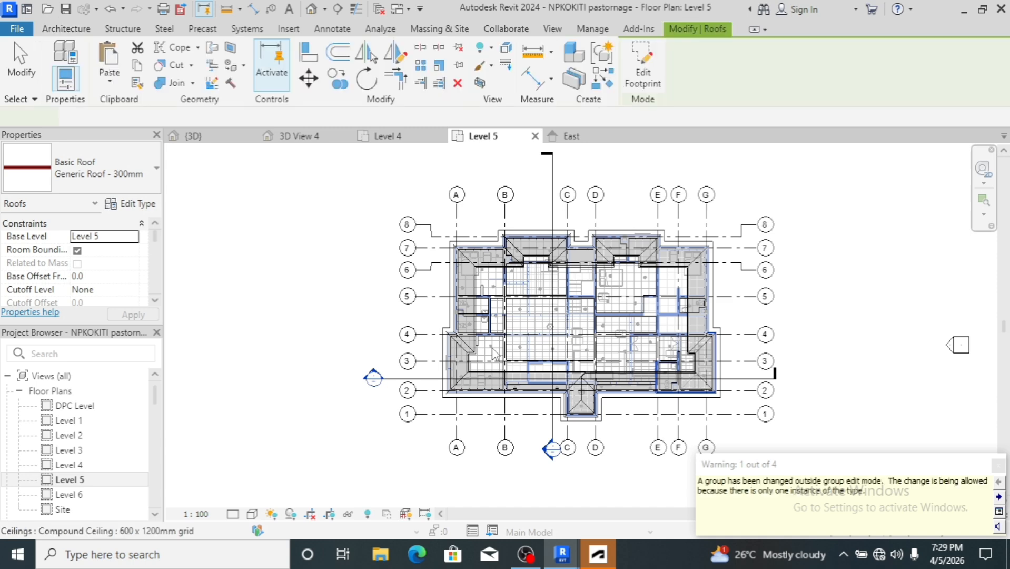
scroll(617, 268, up, 2)
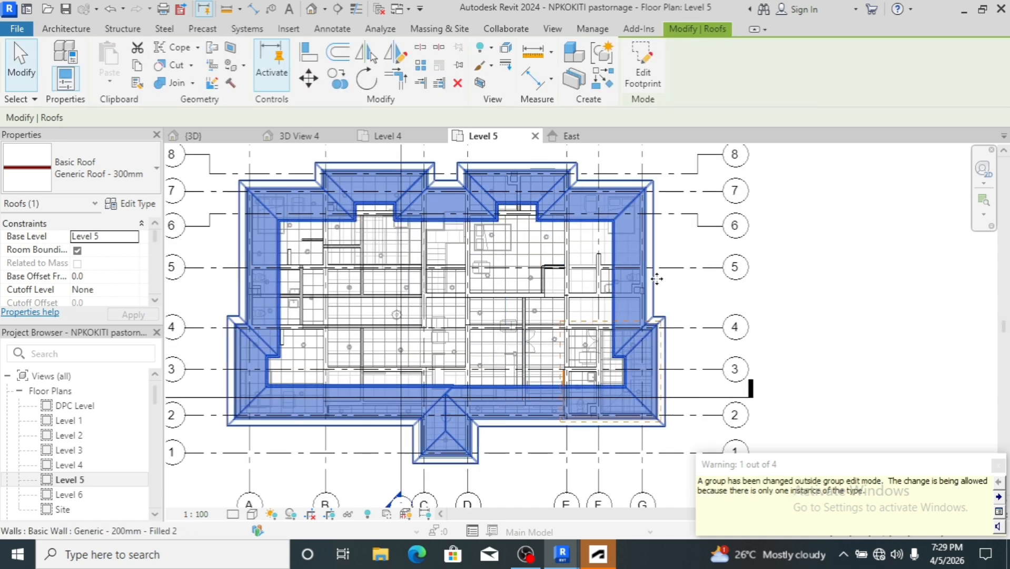
scroll(655, 275, down, 3)
click(784, 275)
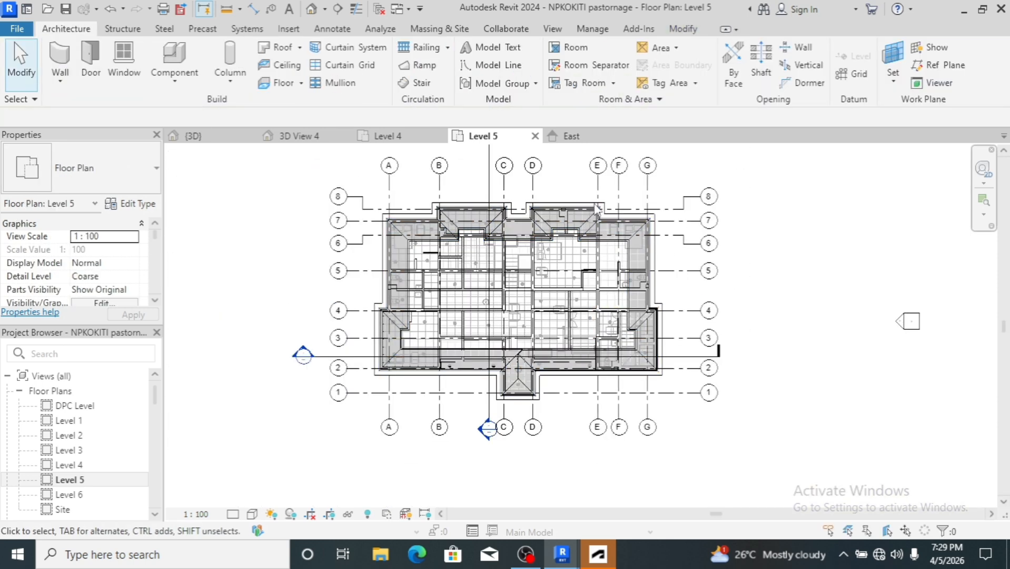
Examine the new roof in the default 3D view, then check its eaves against the cornice from the building's left side
click(311, 12)
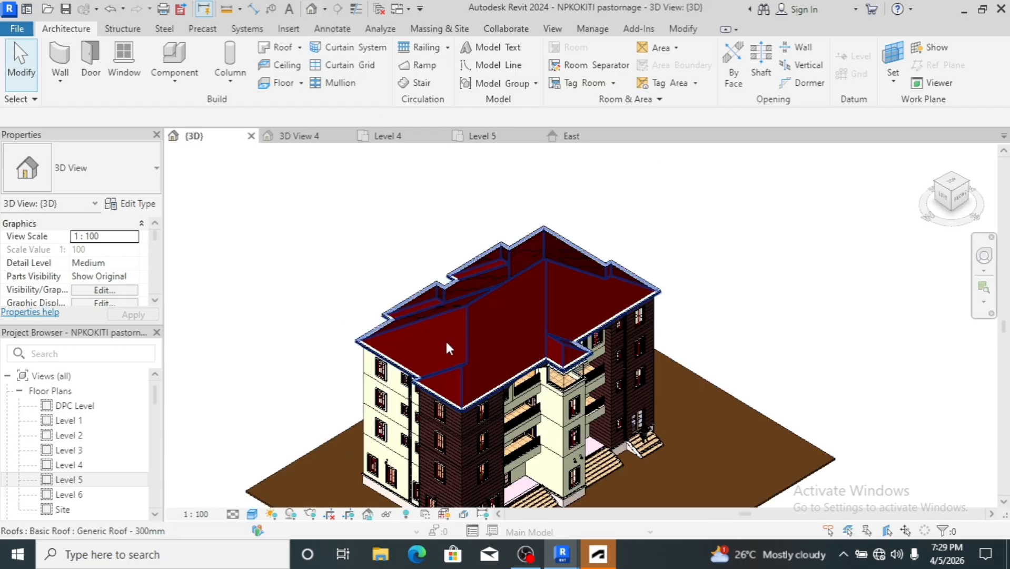
scroll(446, 345, up, 5)
scroll(520, 328, up, 4)
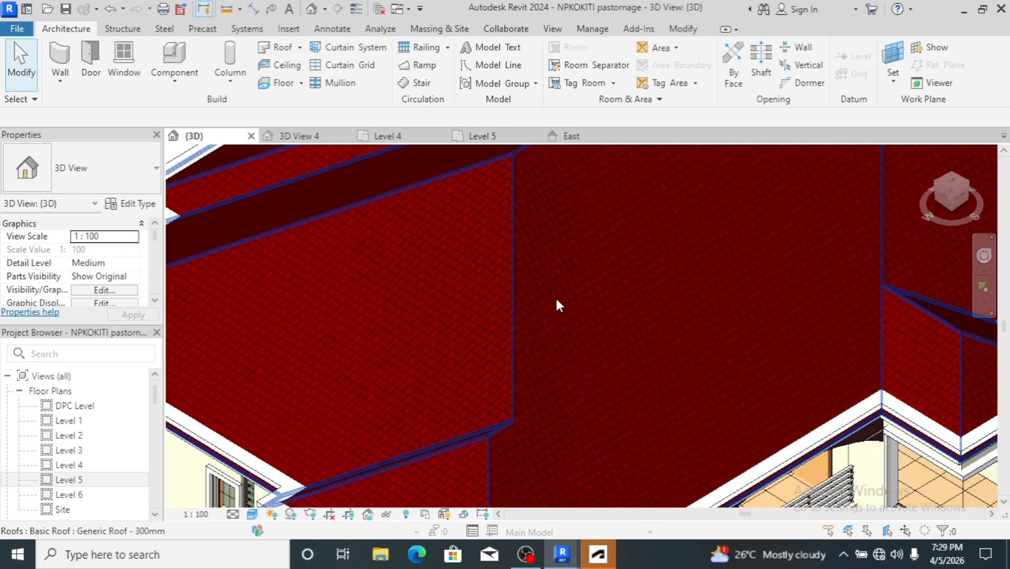
scroll(551, 283, up, 2)
scroll(550, 285, down, 6)
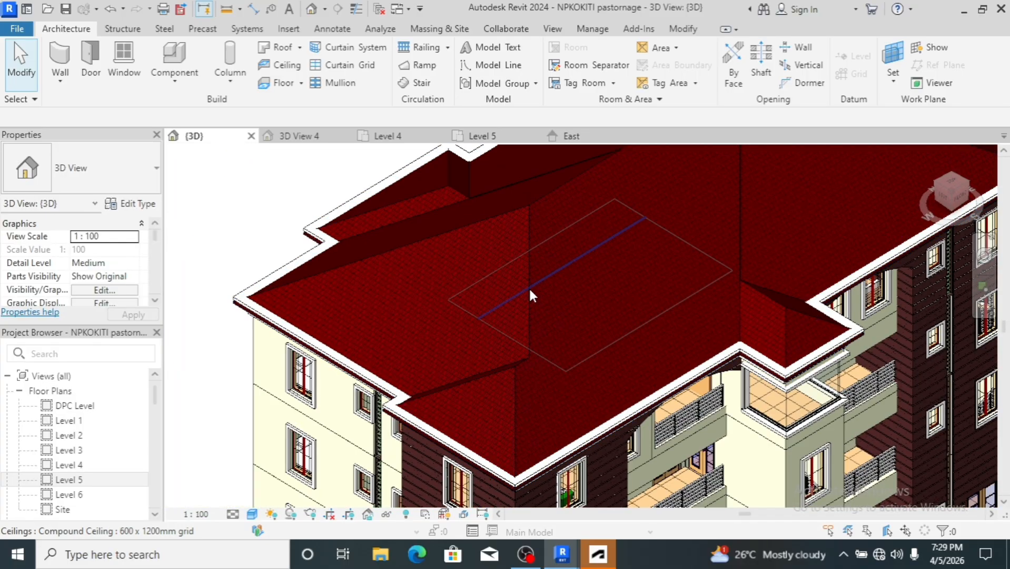
click(529, 287)
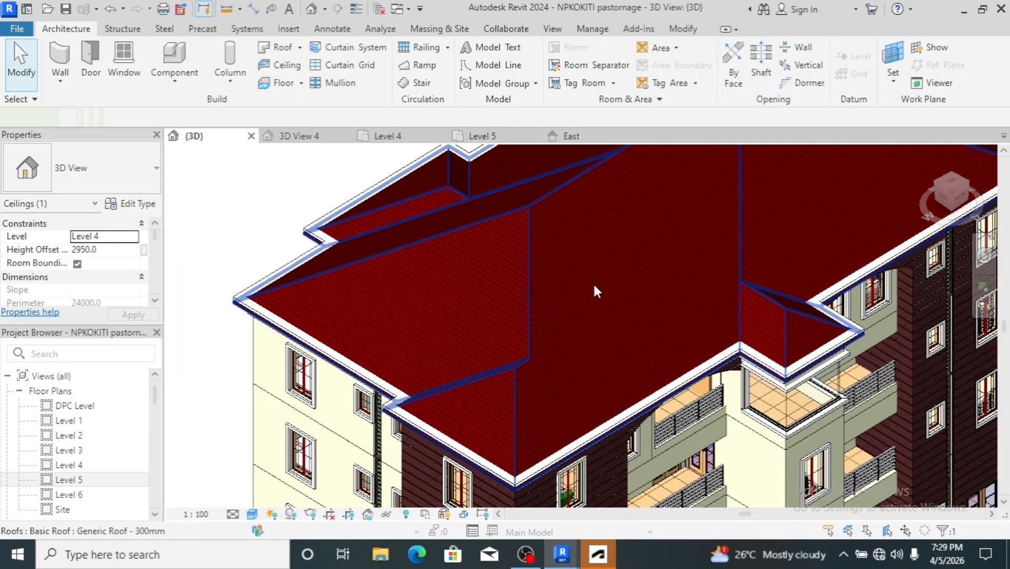
click(944, 200)
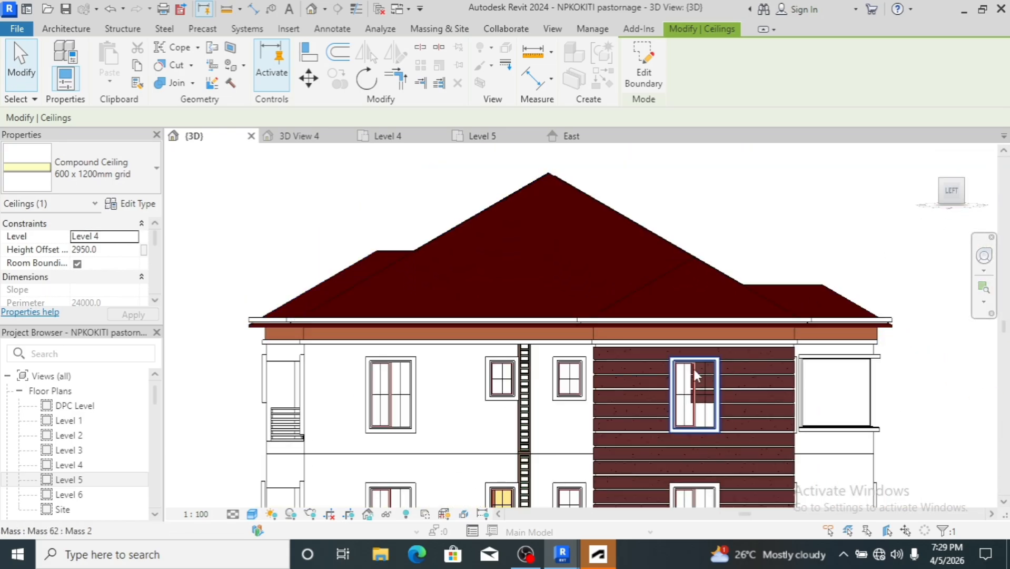
scroll(693, 375, up, 3)
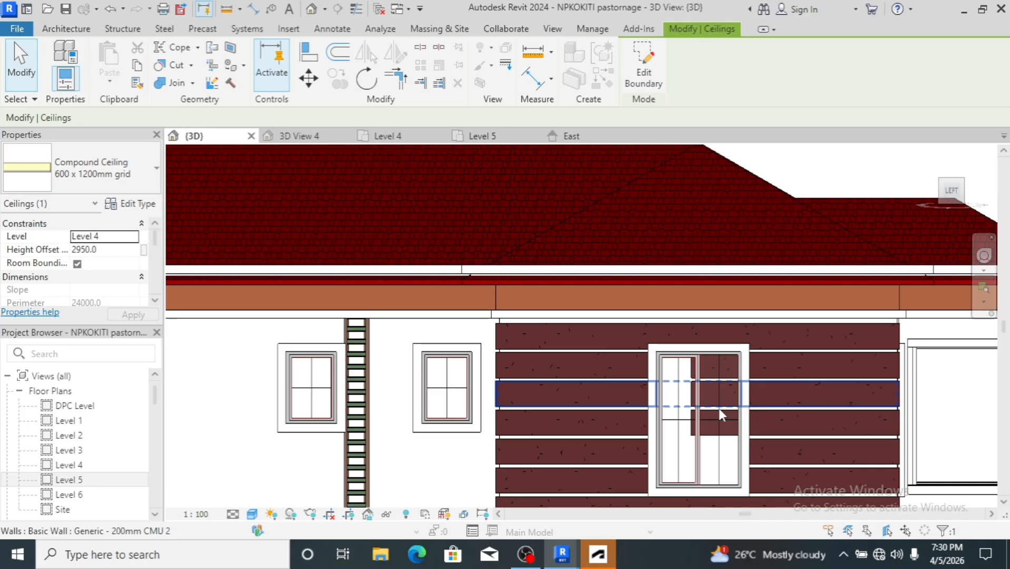
scroll(791, 268, down, 4)
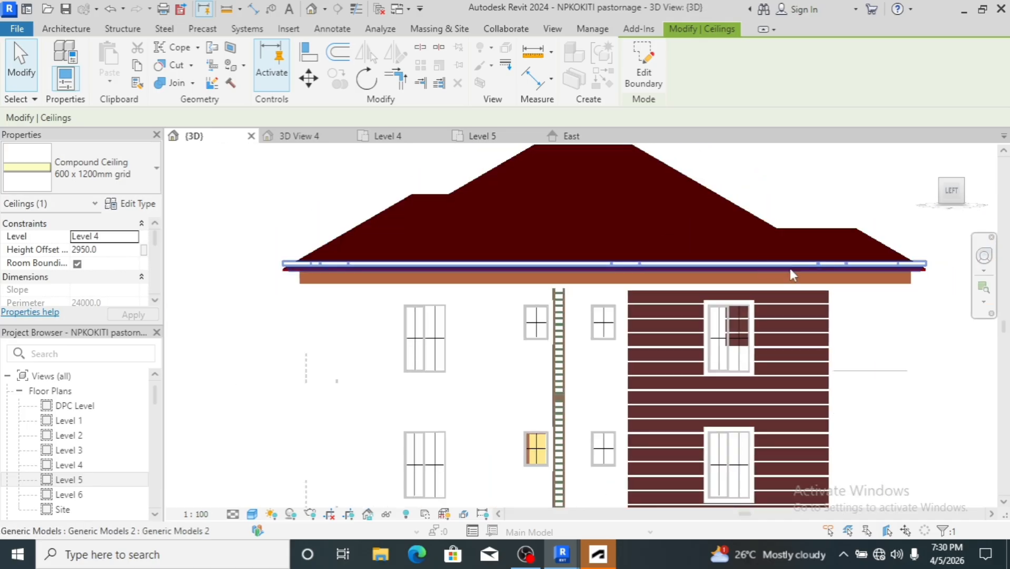
click(730, 210)
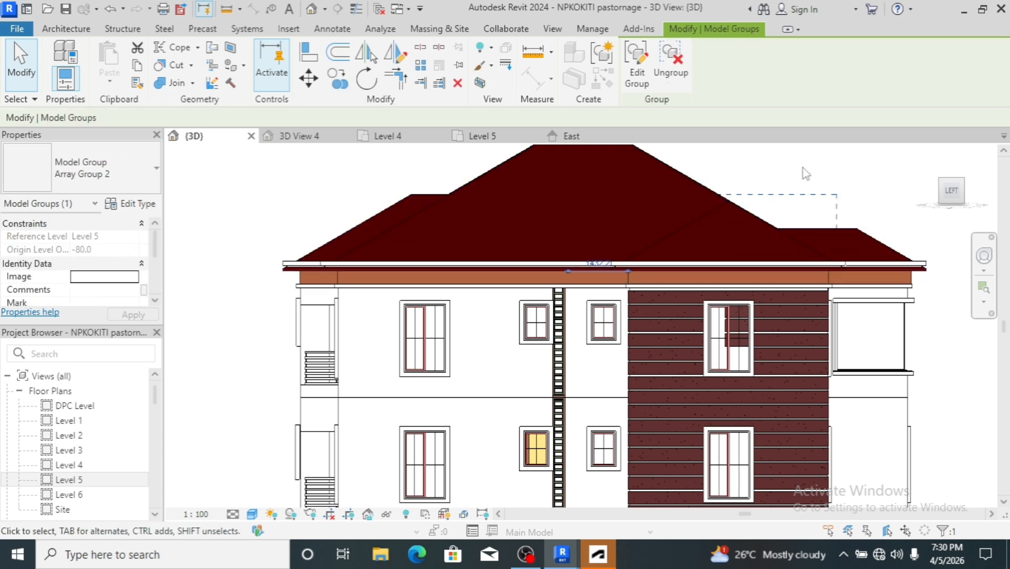
click(749, 206)
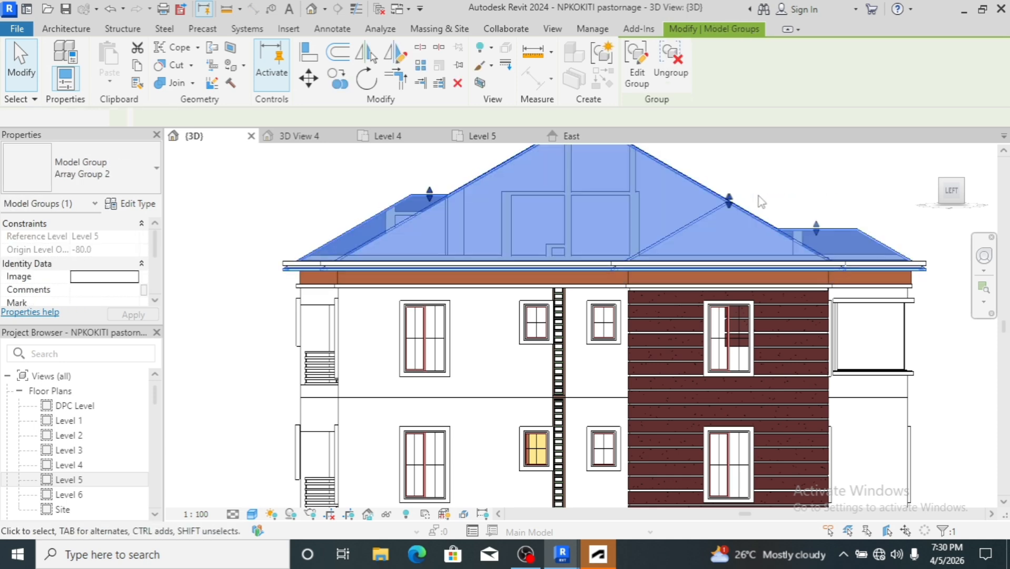
click(639, 62)
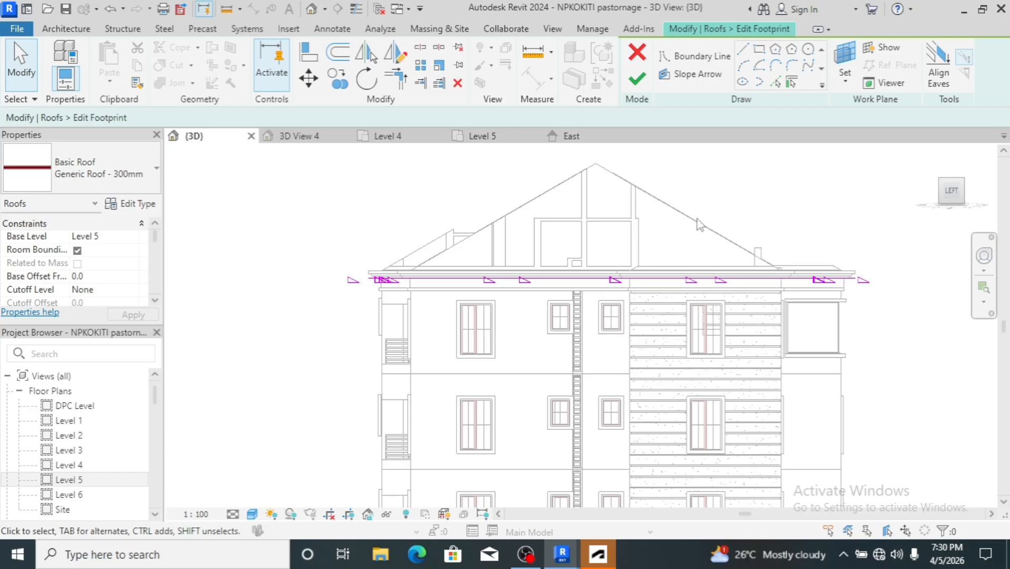
click(638, 80)
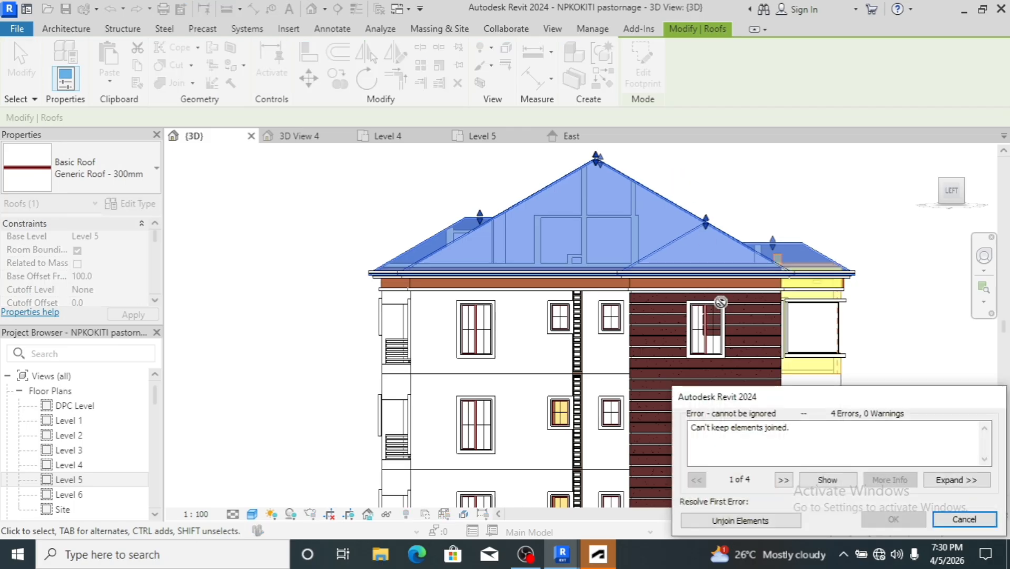
Raise the roof's base offset from Level 5 to 100 mm and on to 200 mm, unjoining the elements that cannot stay joined
click(746, 522)
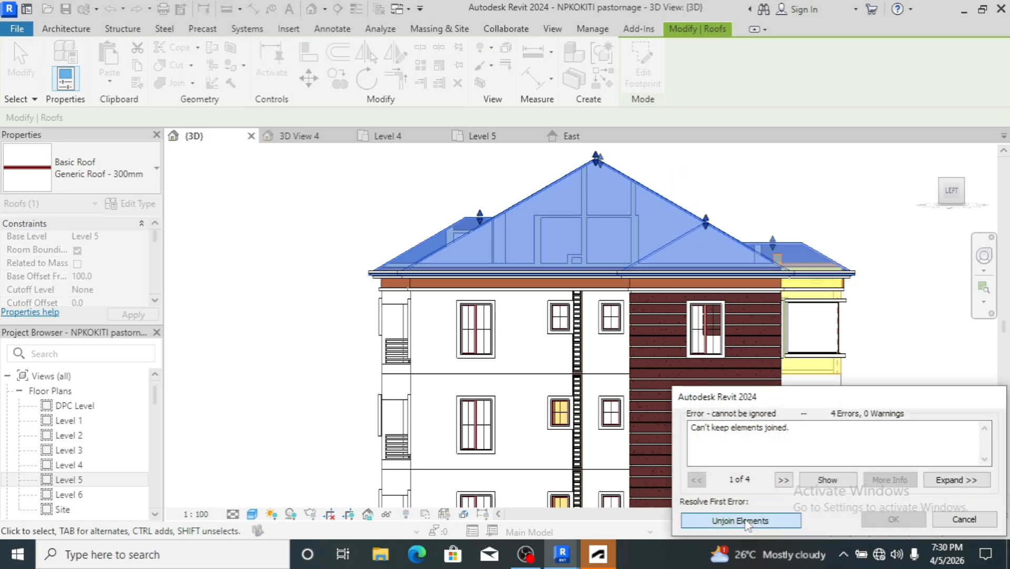
click(746, 521)
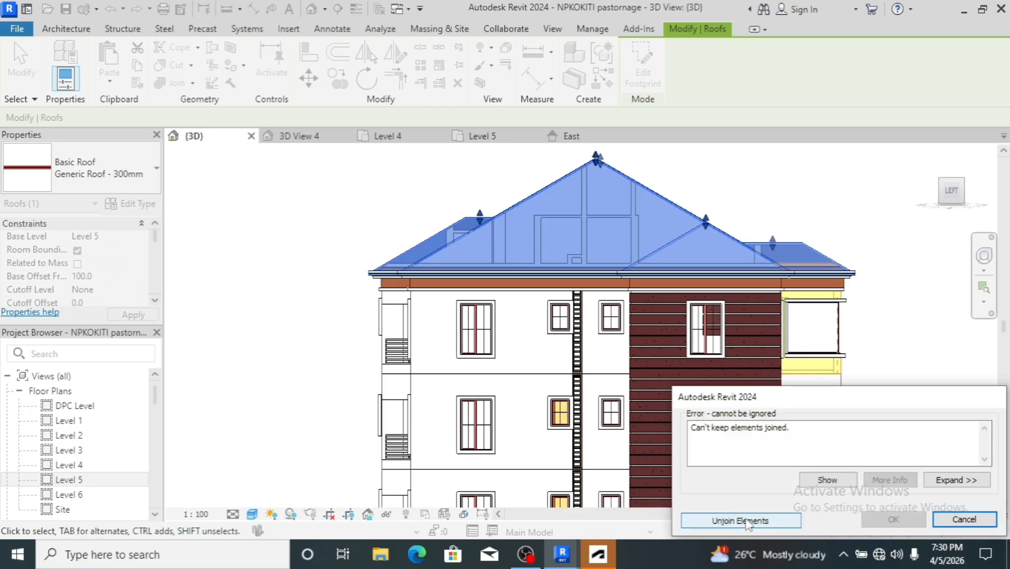
click(746, 521)
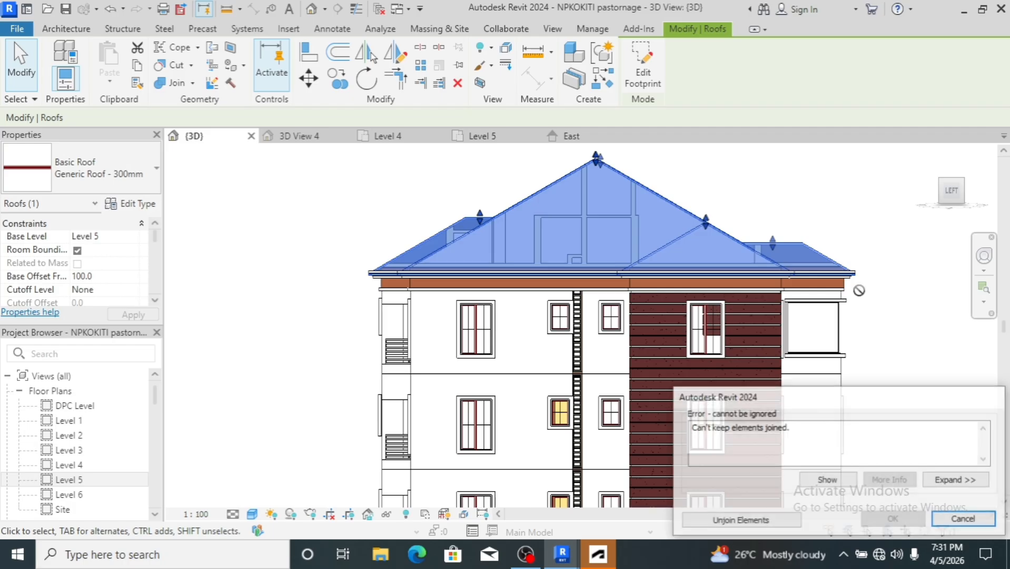
click(765, 521)
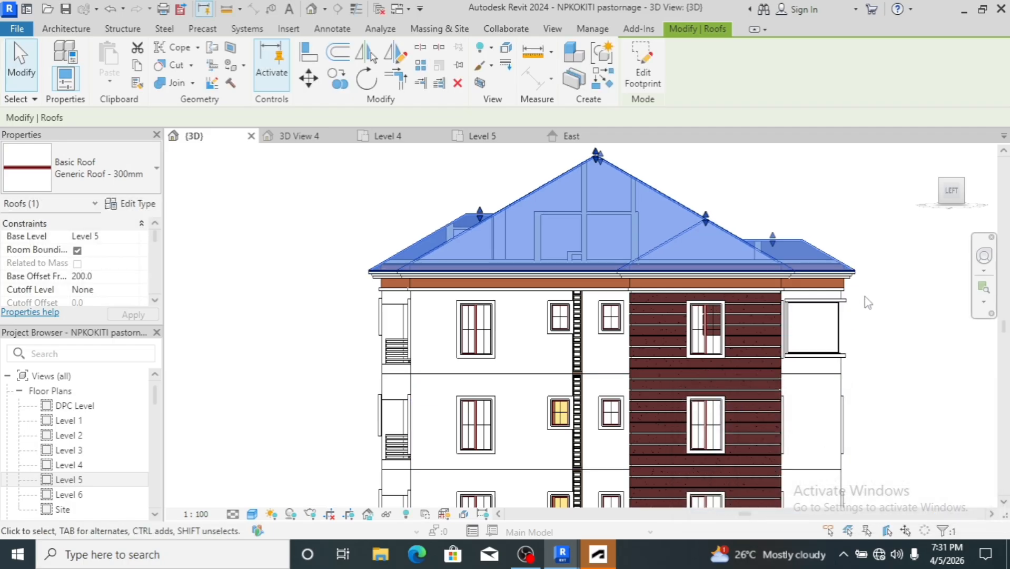
Fine-tune the roof's base offset to 220 mm against the cornice edge, unjoin the conflicting elements and deselect the roof
scroll(868, 303, up, 8)
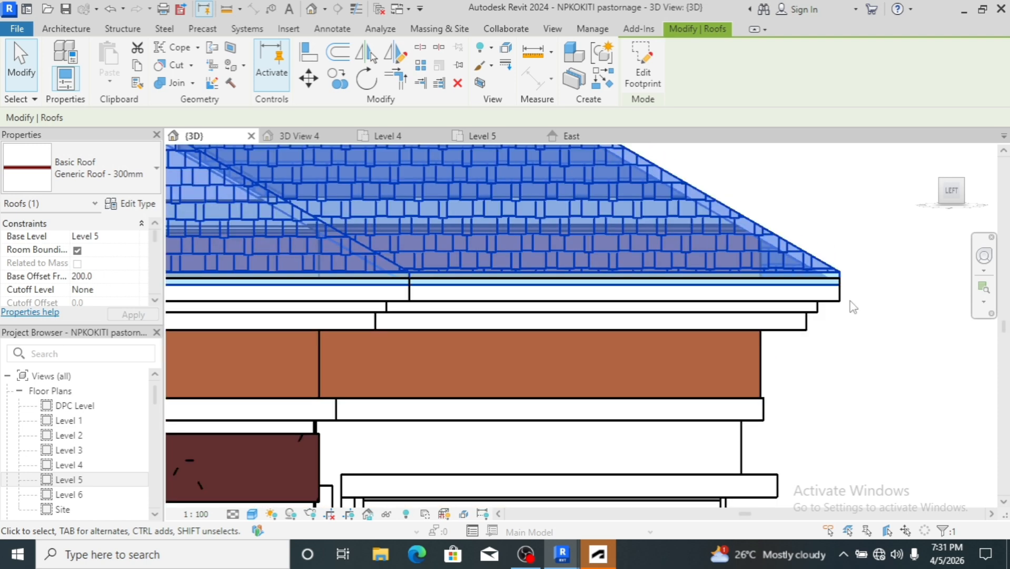
scroll(853, 305, down, 2)
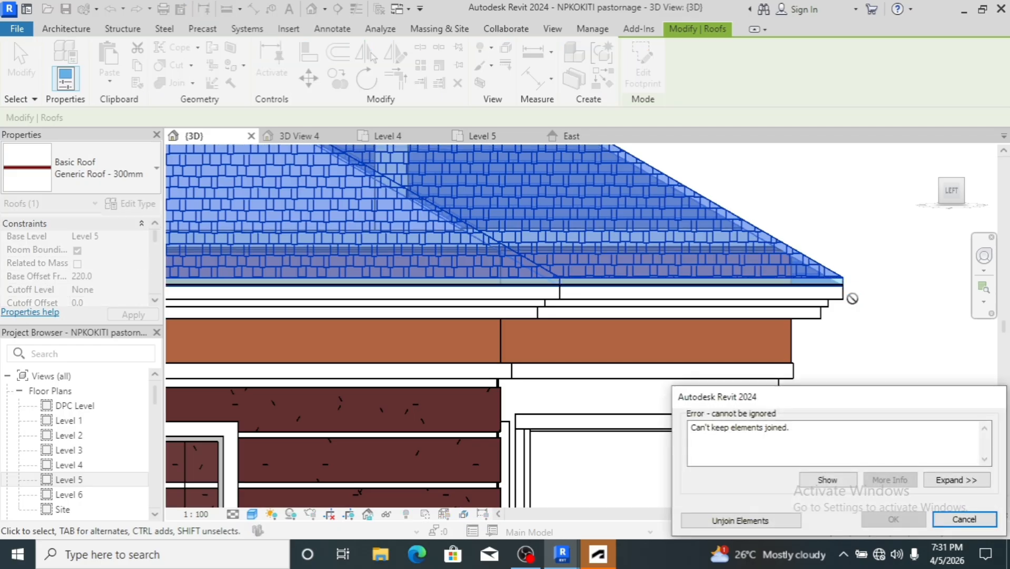
scroll(848, 290, up, 5)
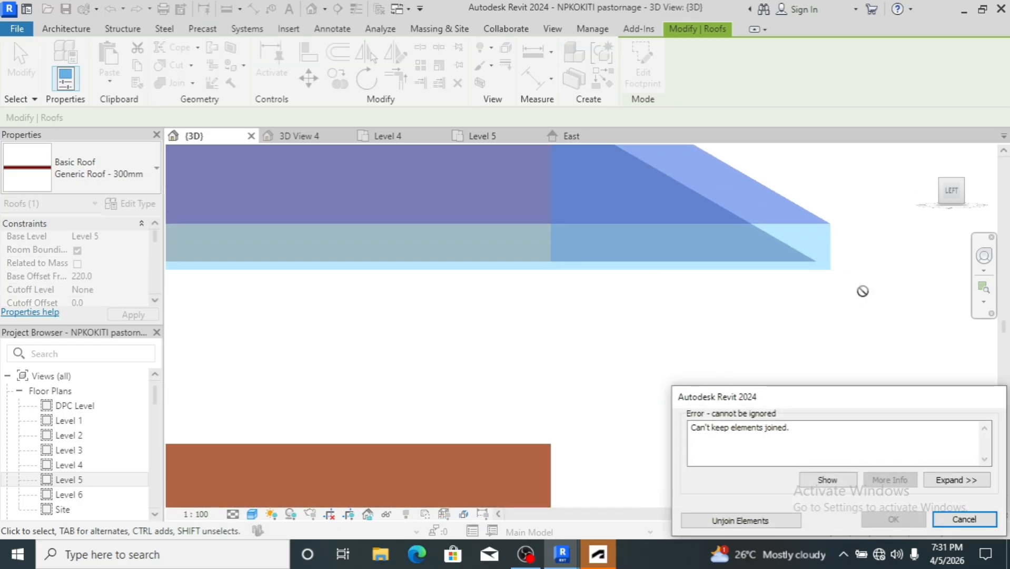
scroll(873, 285, down, 5)
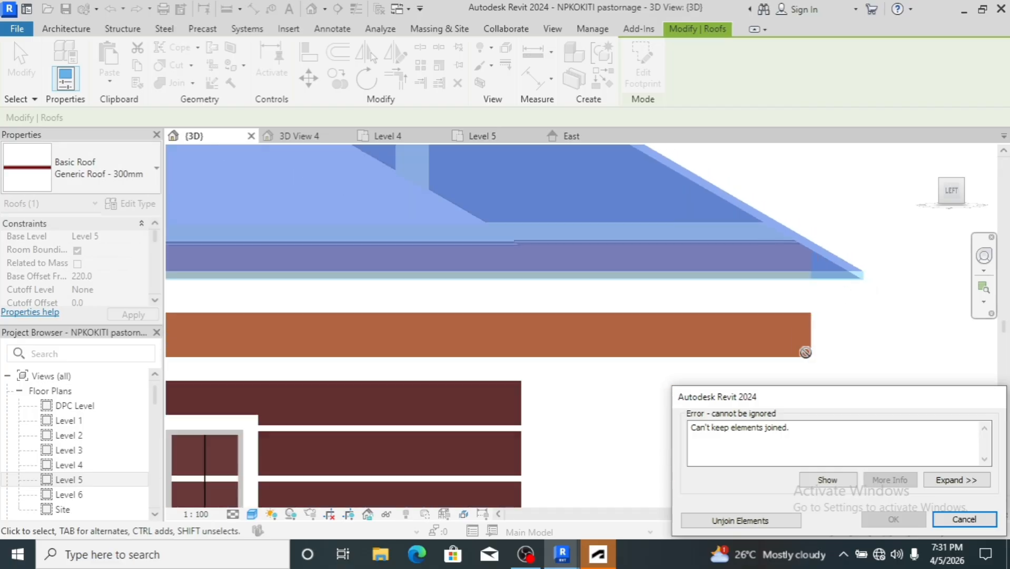
click(744, 524)
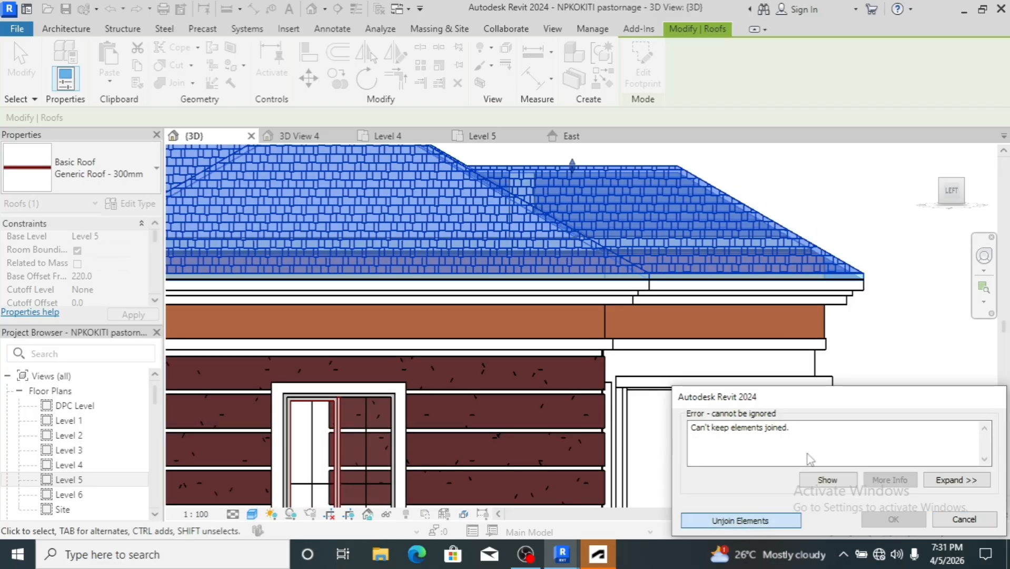
click(793, 191)
scroll(795, 194, down, 5)
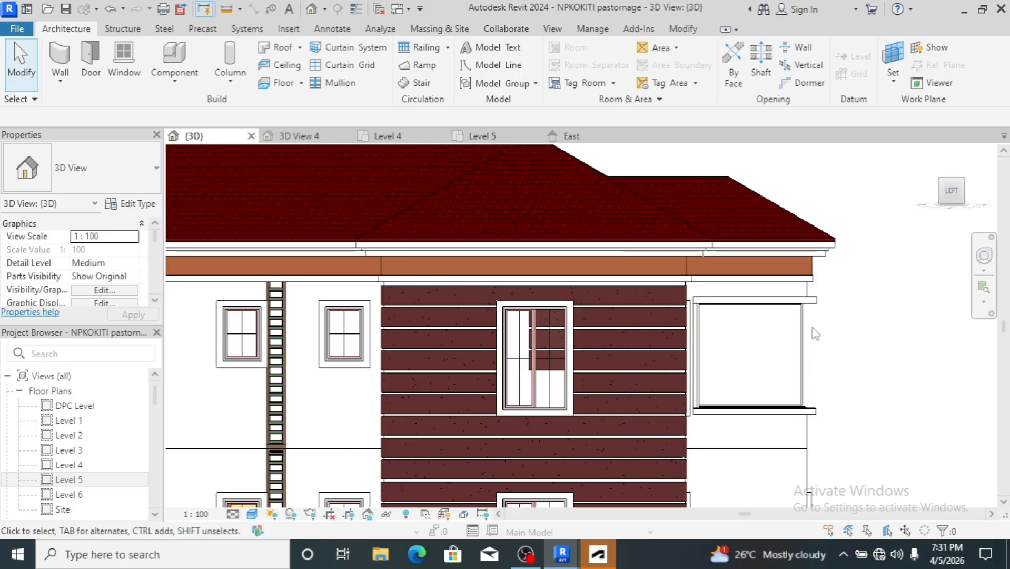
scroll(814, 331, down, 3)
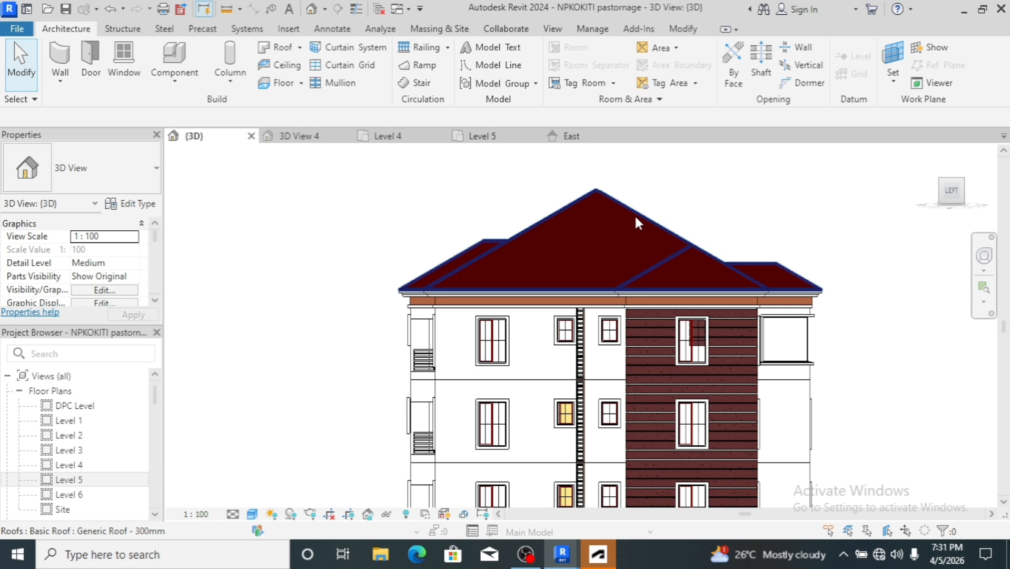
Try a steeper slope of 40° on the Level 5 roof, unjoining the elements that cannot stay joined
click(586, 226)
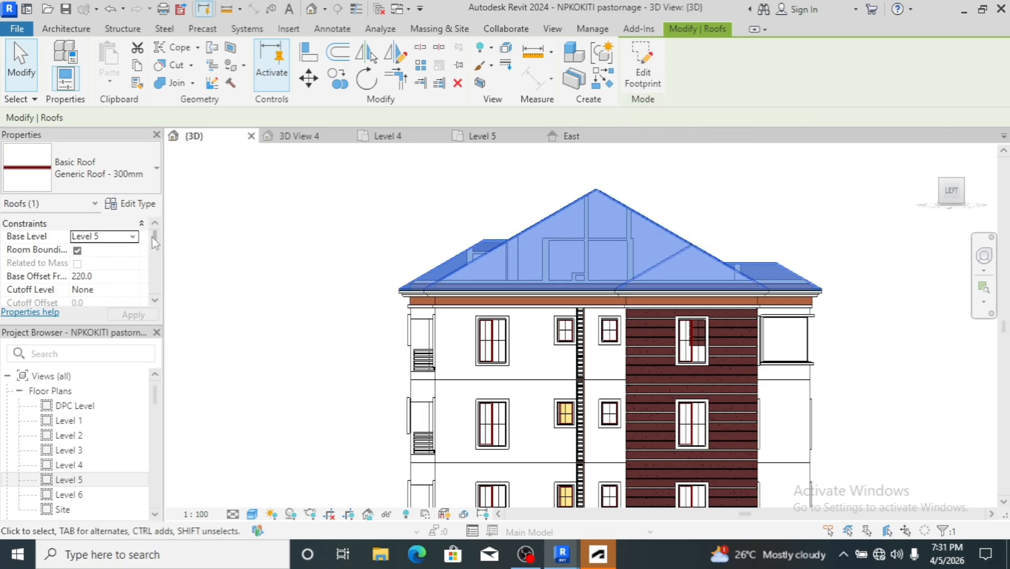
drag(152, 238, 158, 249)
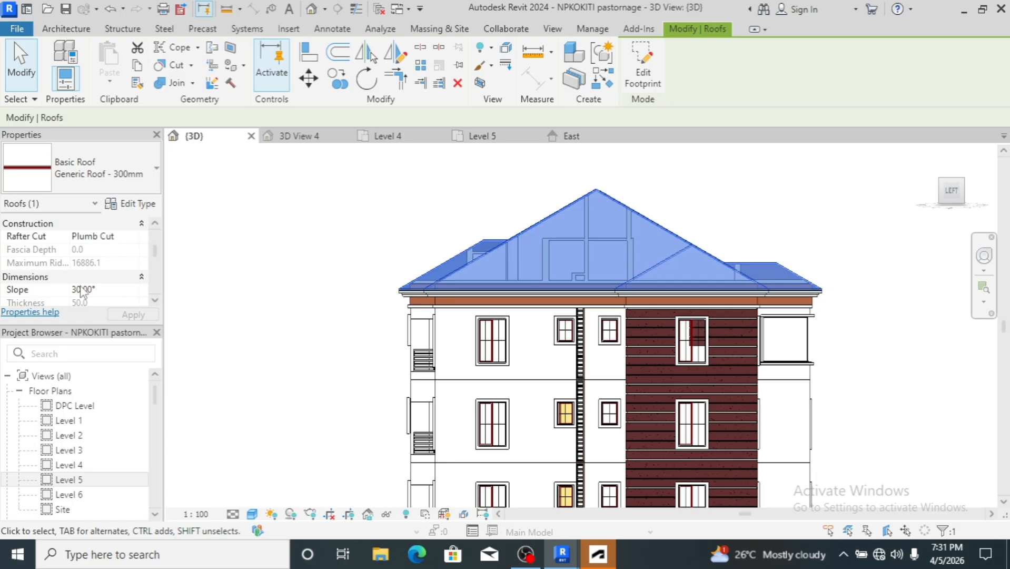
scroll(80, 293, up, 3)
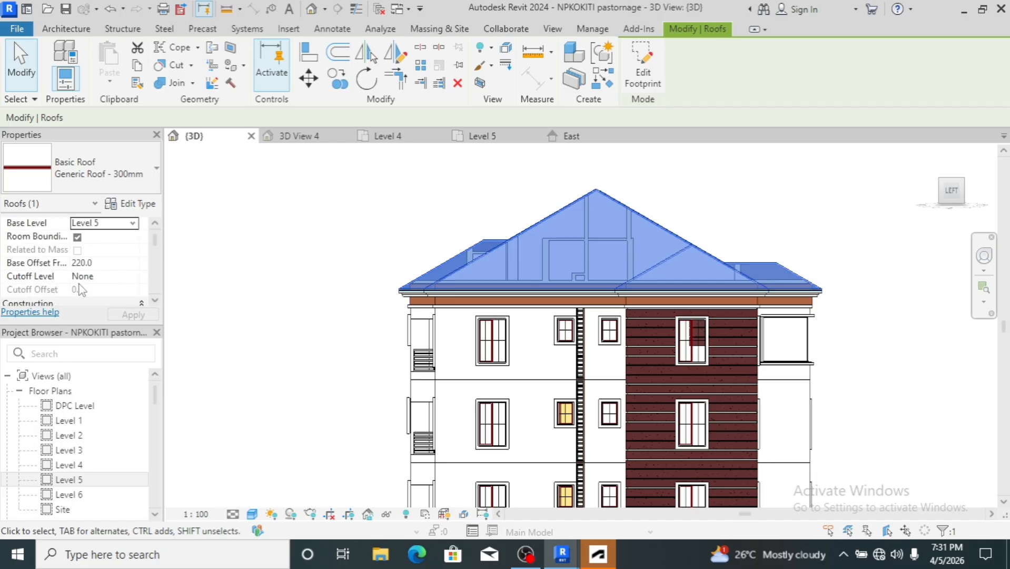
scroll(81, 285, down, 3)
scroll(86, 283, up, 3)
scroll(86, 274, down, 3)
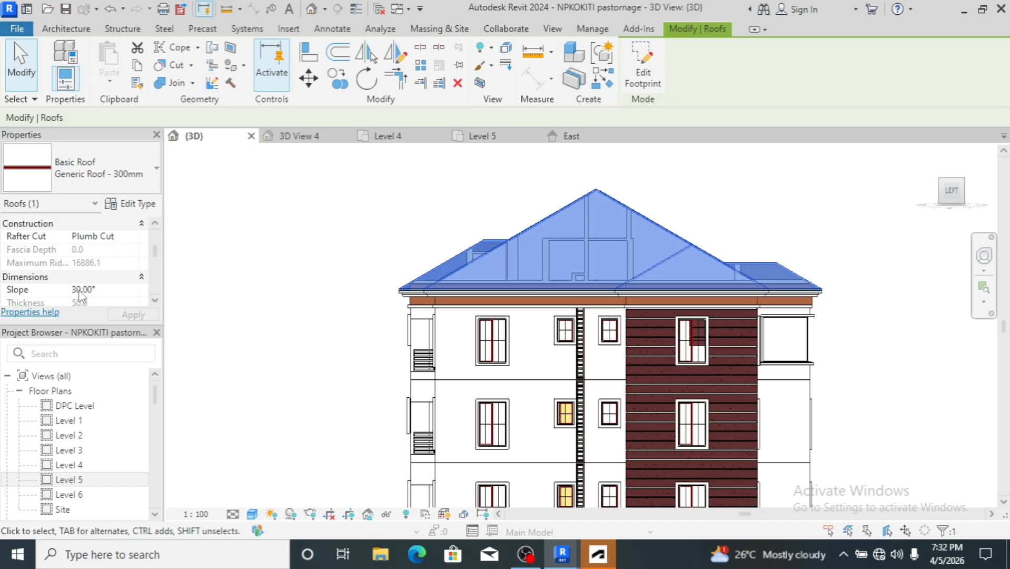
click(78, 291)
key(BackSpace)
text(4)
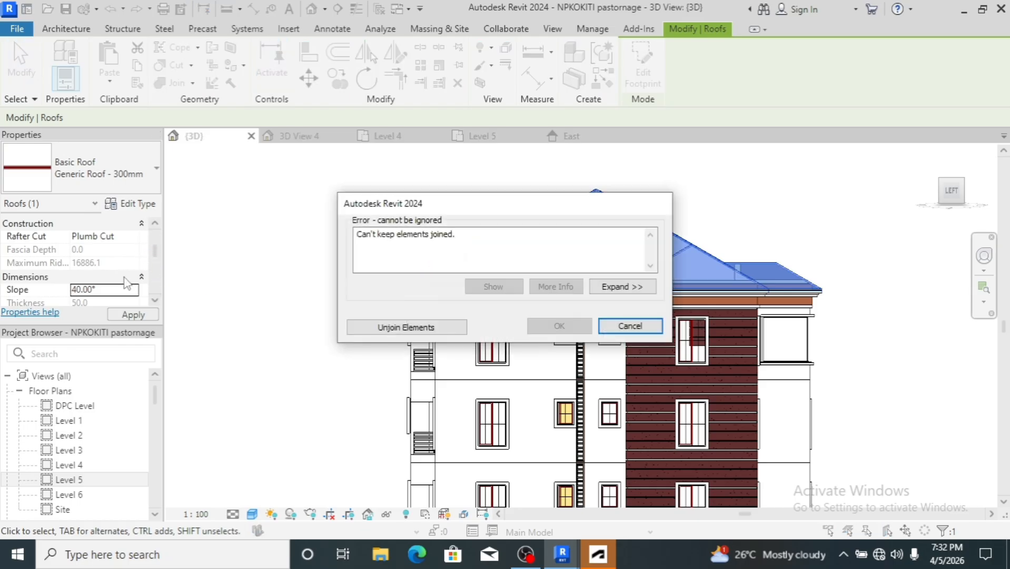
click(399, 330)
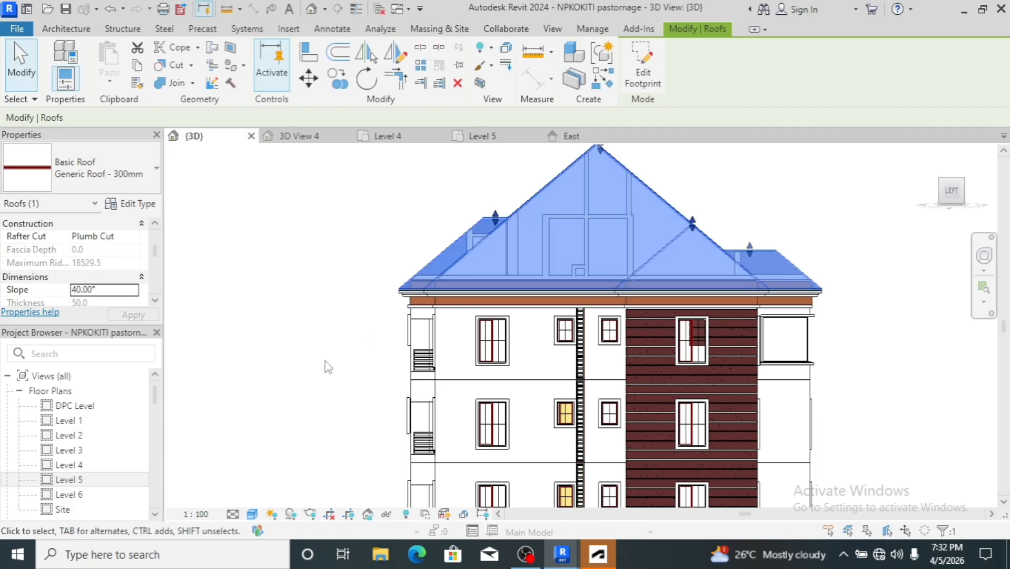
scroll(327, 365, down, 2)
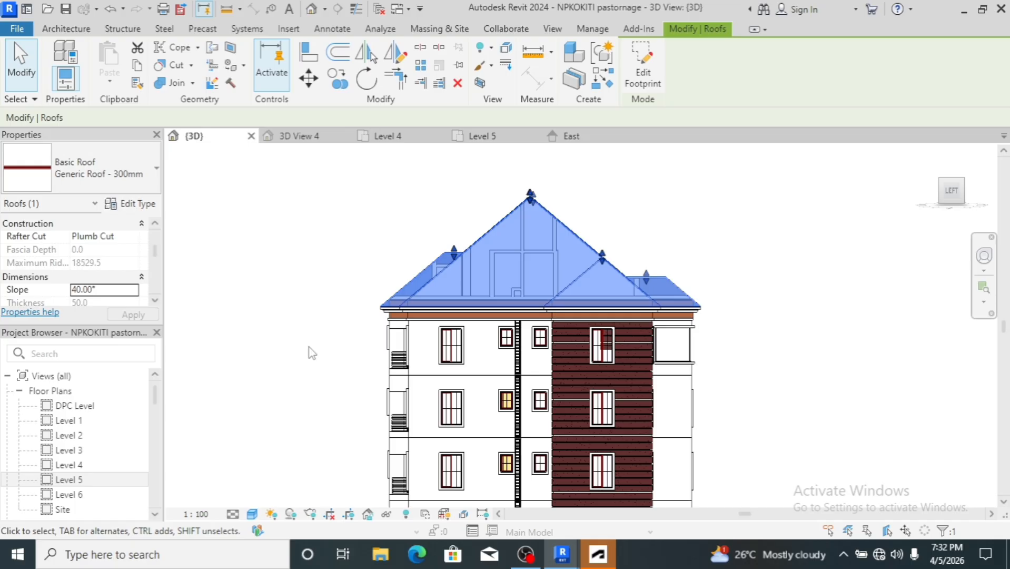
scroll(485, 228, up, 2)
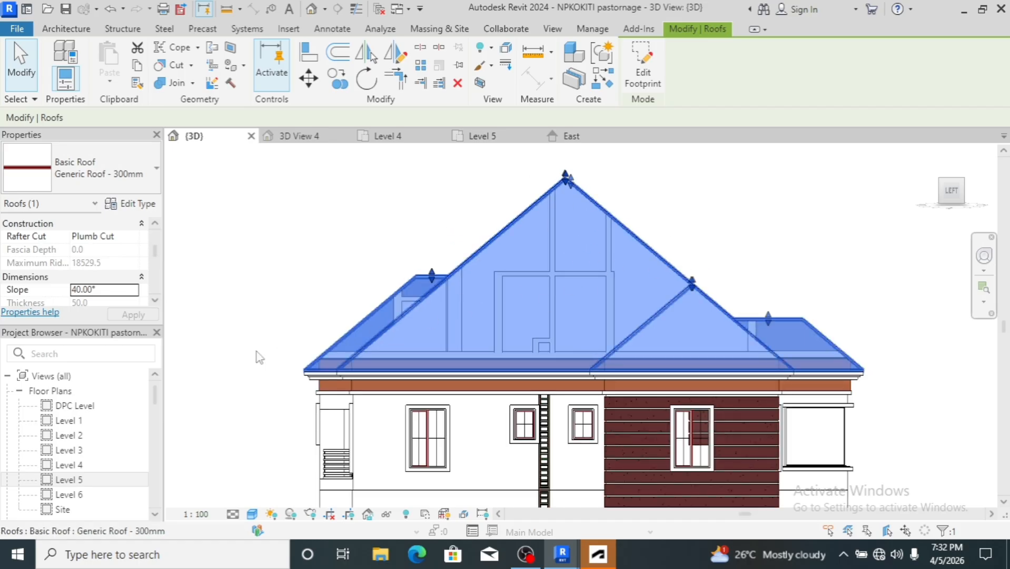
Set the roof's slope back to 30°, unjoin the conflicting elements and deselect the roof
click(76, 291)
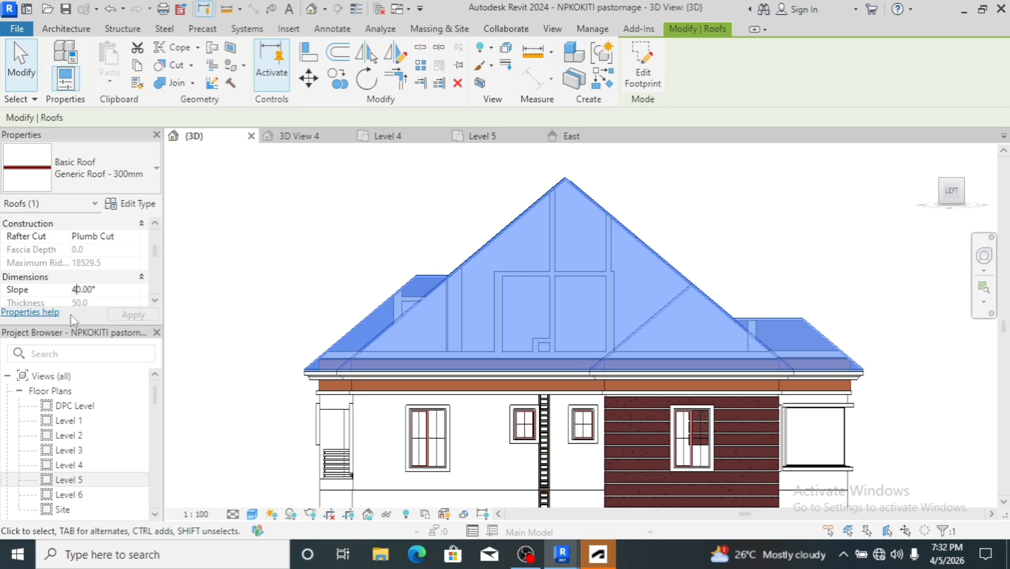
key(BackSpace)
text(3)
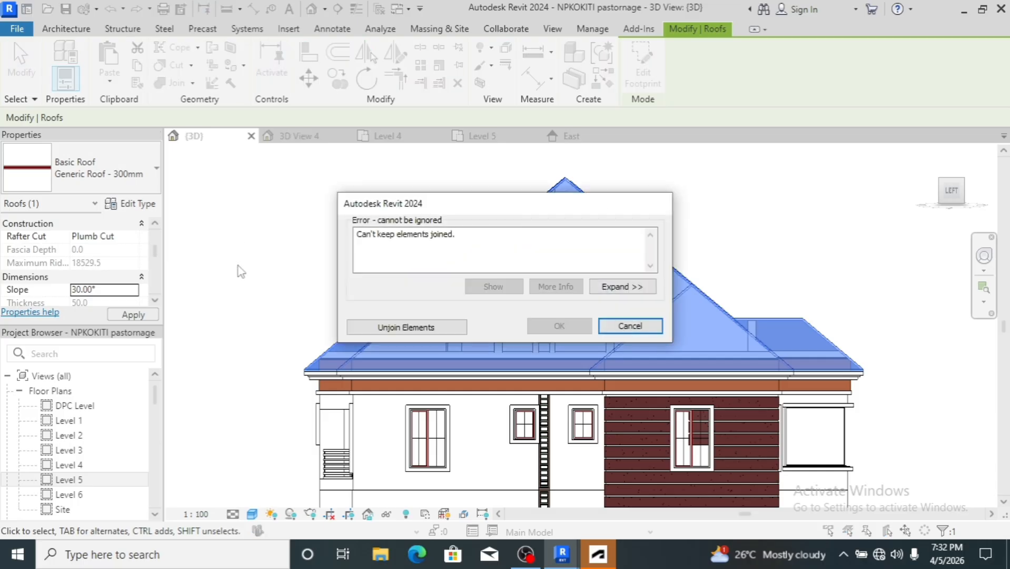
click(401, 328)
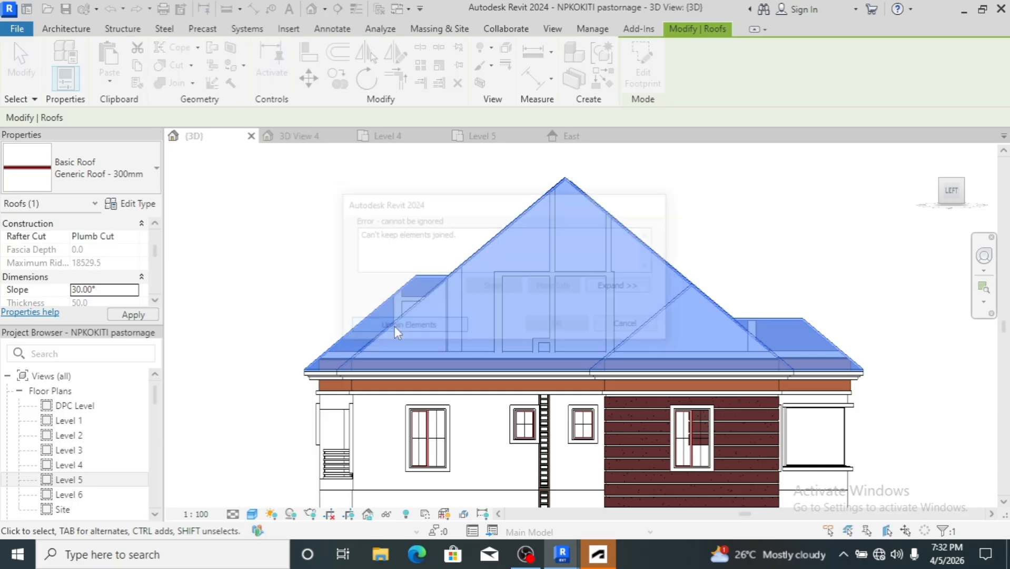
click(299, 305)
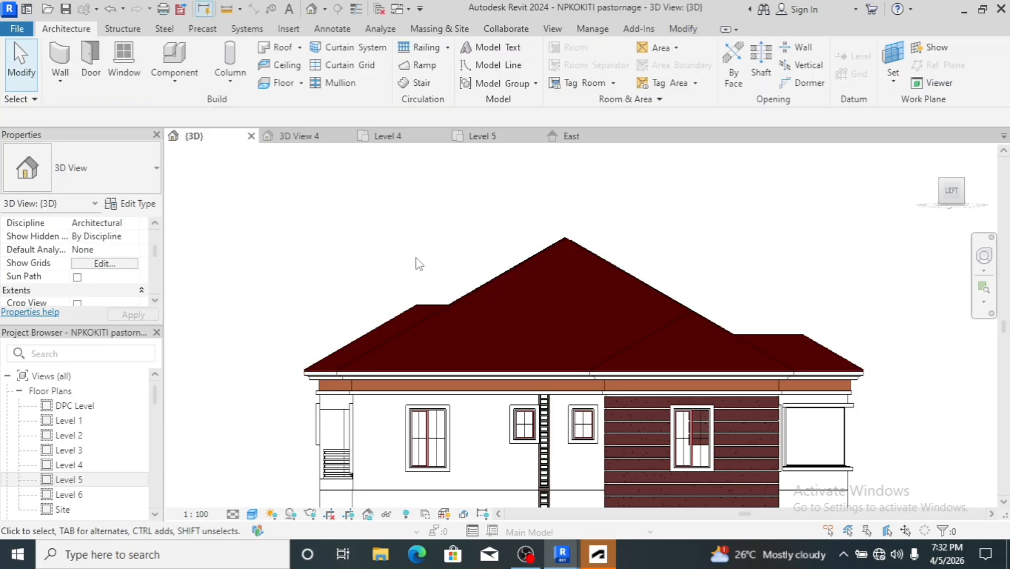
Examine the roof and the whole building exterior in 3D from the back, the left side and the entrance stairs side
scroll(419, 264, down, 2)
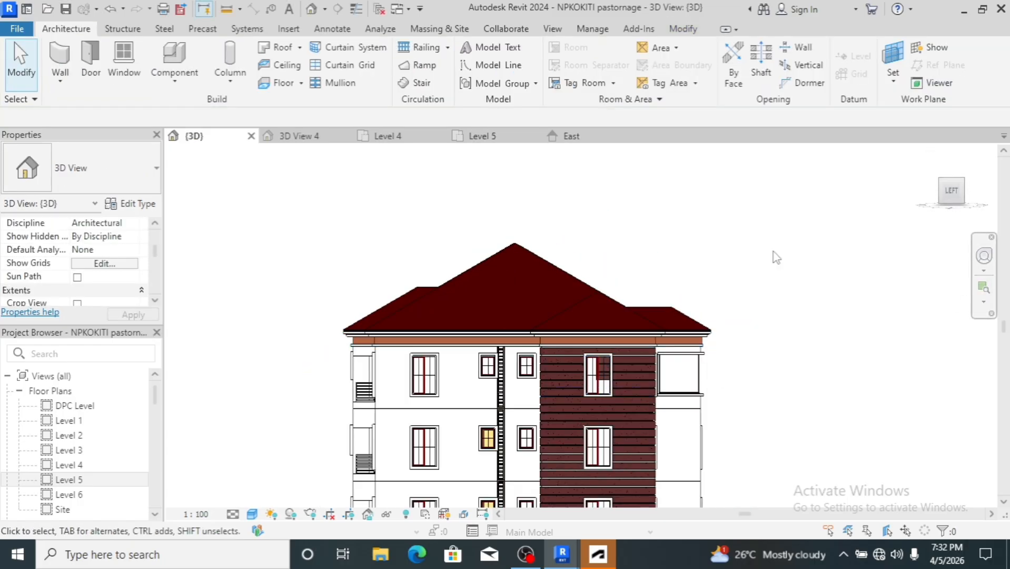
click(952, 192)
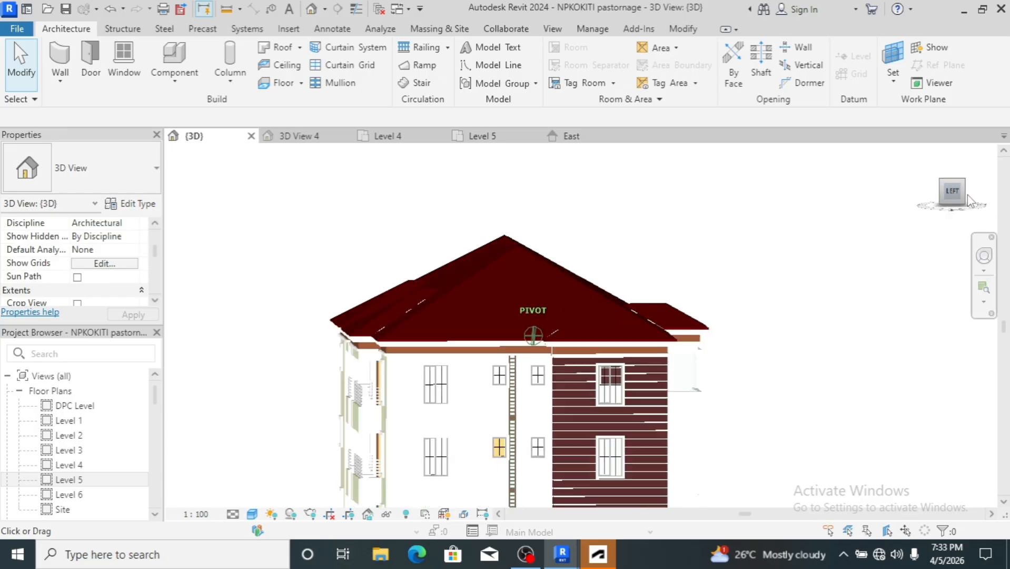
scroll(740, 231, down, 3)
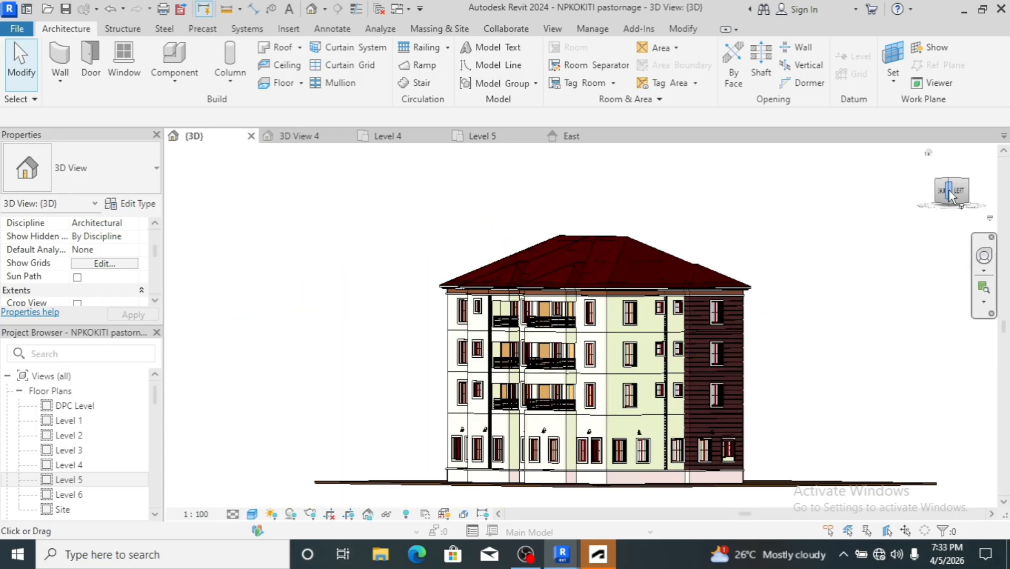
mouse_move(950, 190)
mouse_down()
mouse_move(971, 219)
mouse_move(949, 226)
mouse_up()
scroll(786, 248, down, 2)
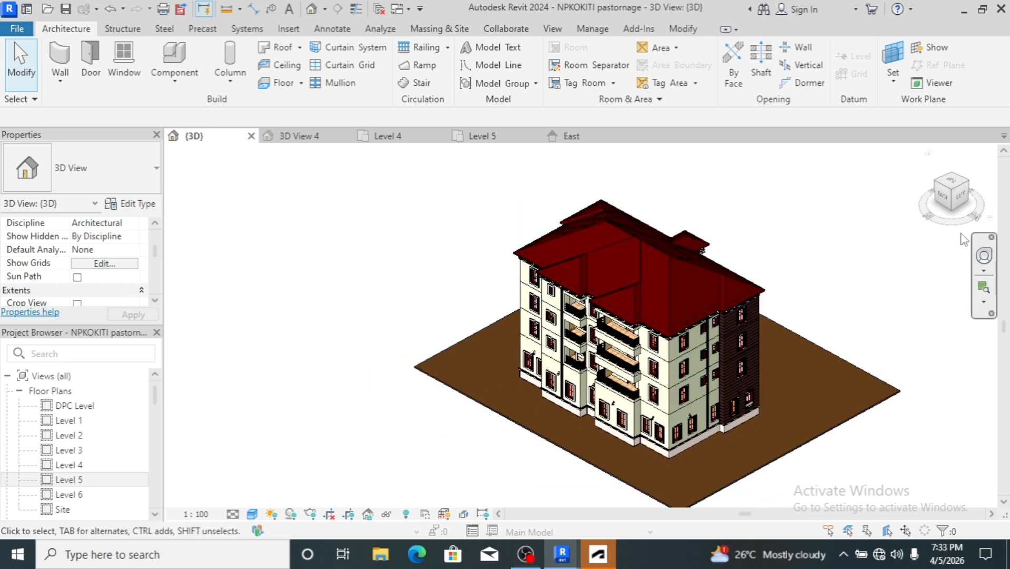
mouse_move(956, 207)
mouse_down()
mouse_move(870, 210)
mouse_move(864, 340)
mouse_up()
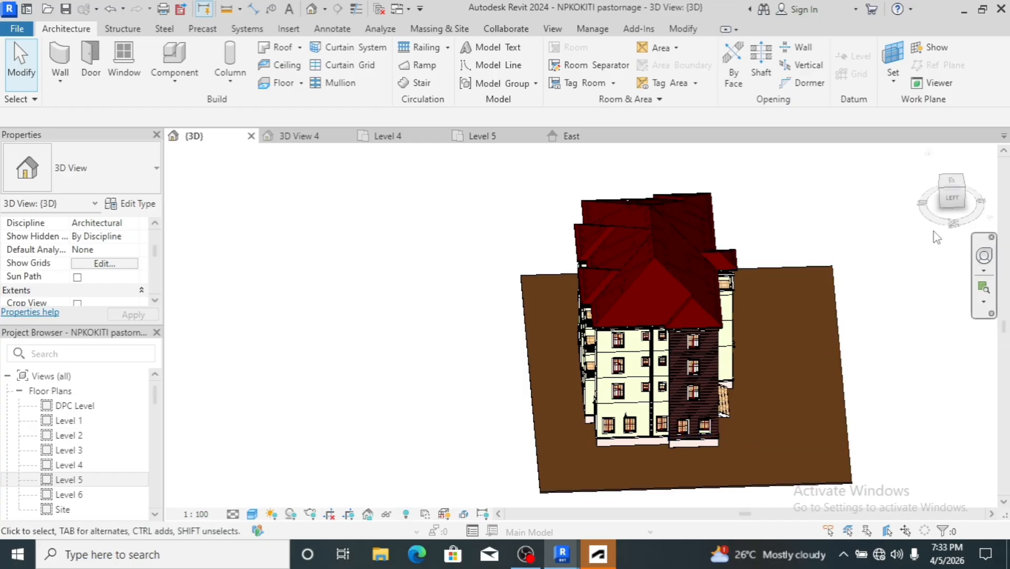
mouse_move(956, 200)
mouse_down()
mouse_move(854, 209)
mouse_move(822, 237)
mouse_up()
scroll(797, 263, down, 2)
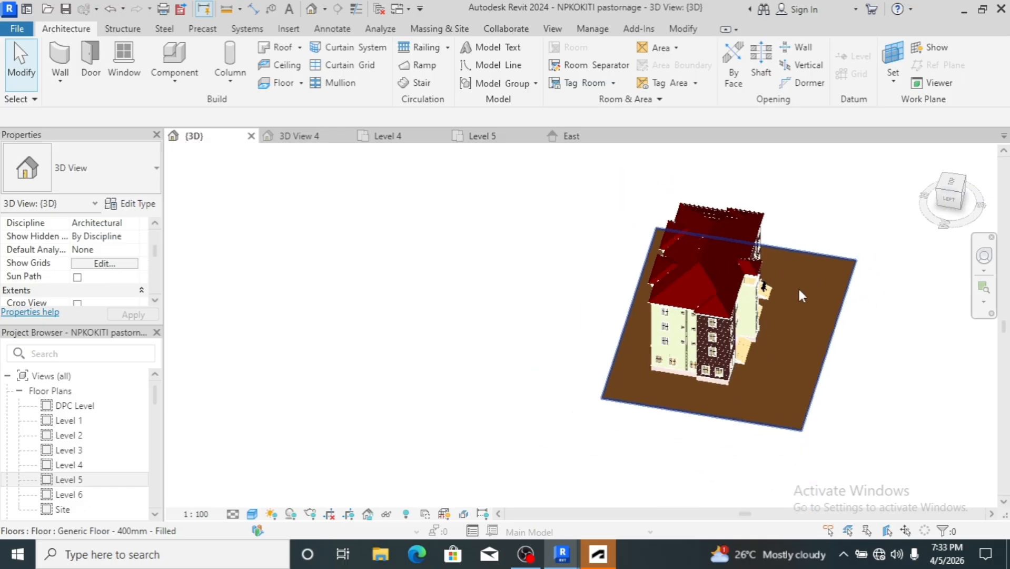
scroll(807, 332, up, 4)
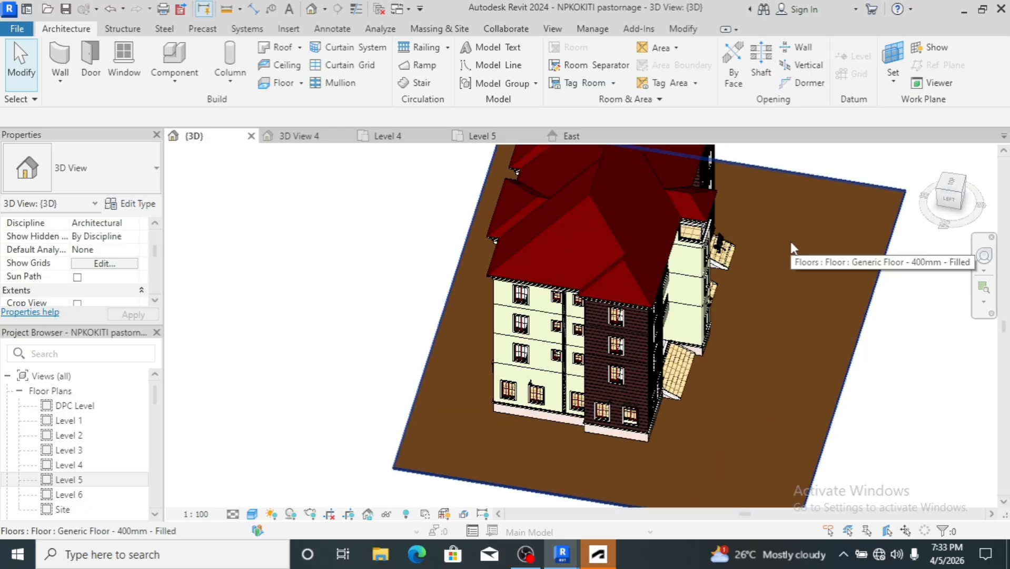
scroll(448, 363, up, 1)
scroll(447, 368, down, 5)
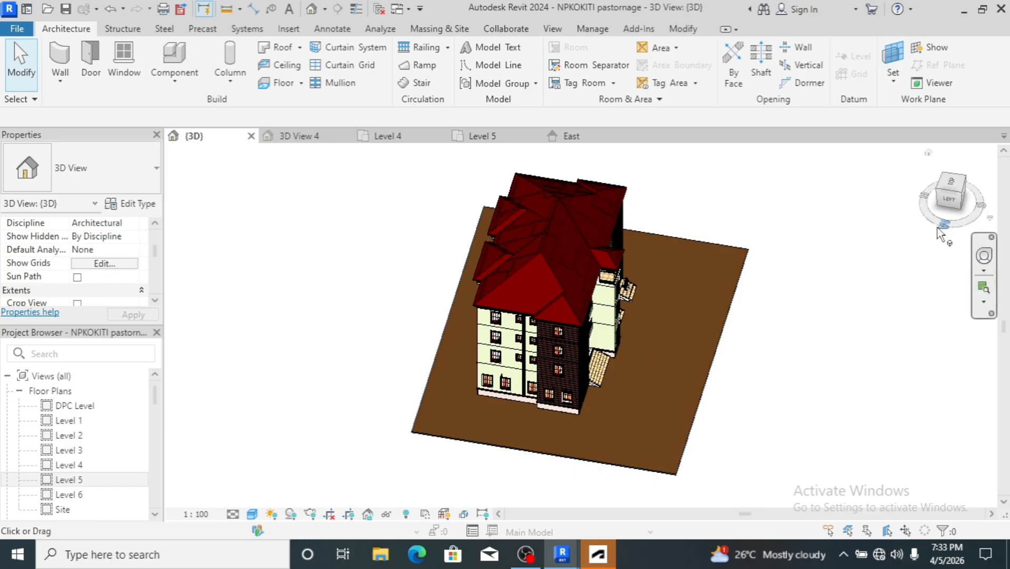
drag(952, 204, 928, 196)
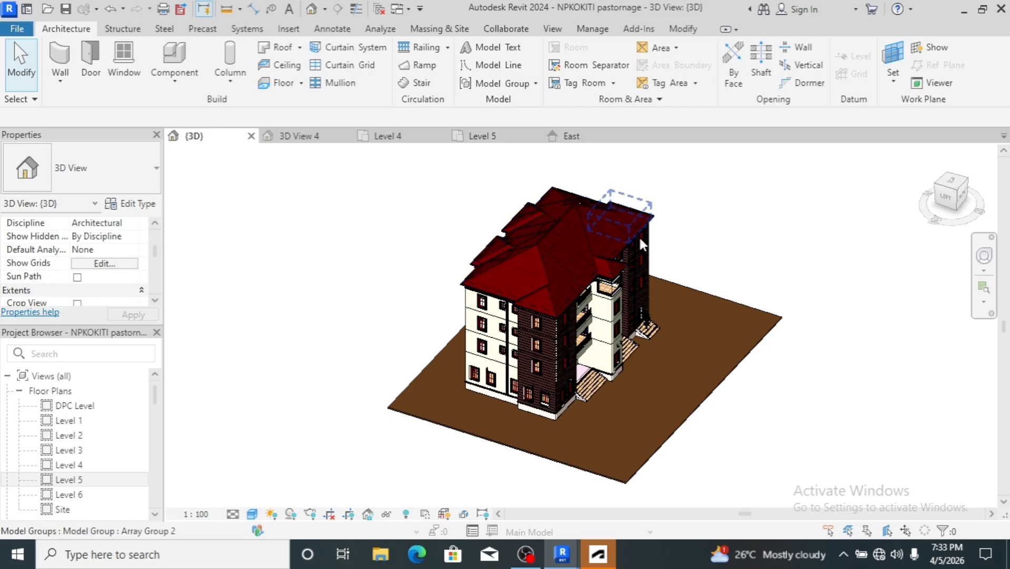
scroll(640, 238, up, 2)
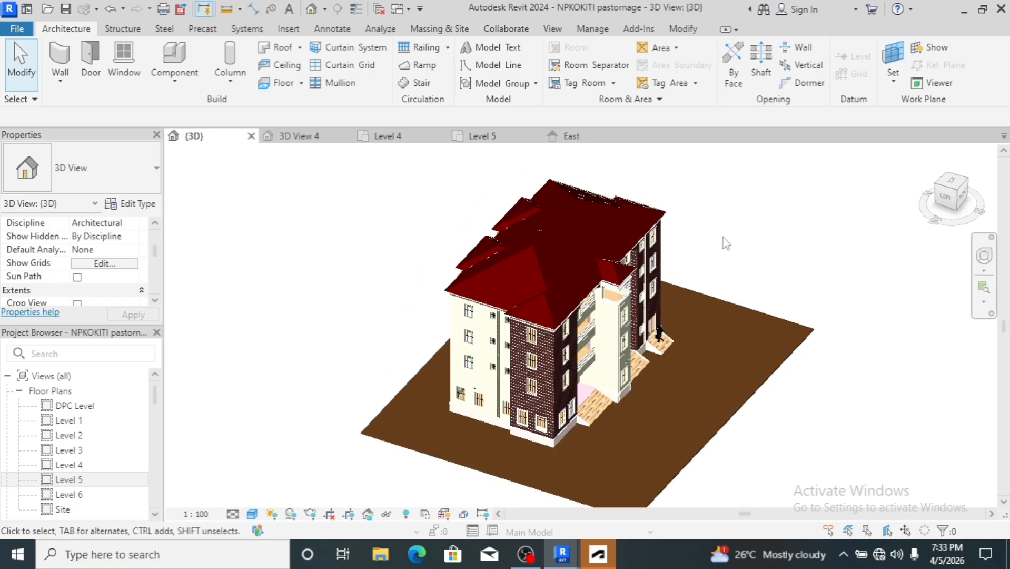
scroll(725, 242, down, 1)
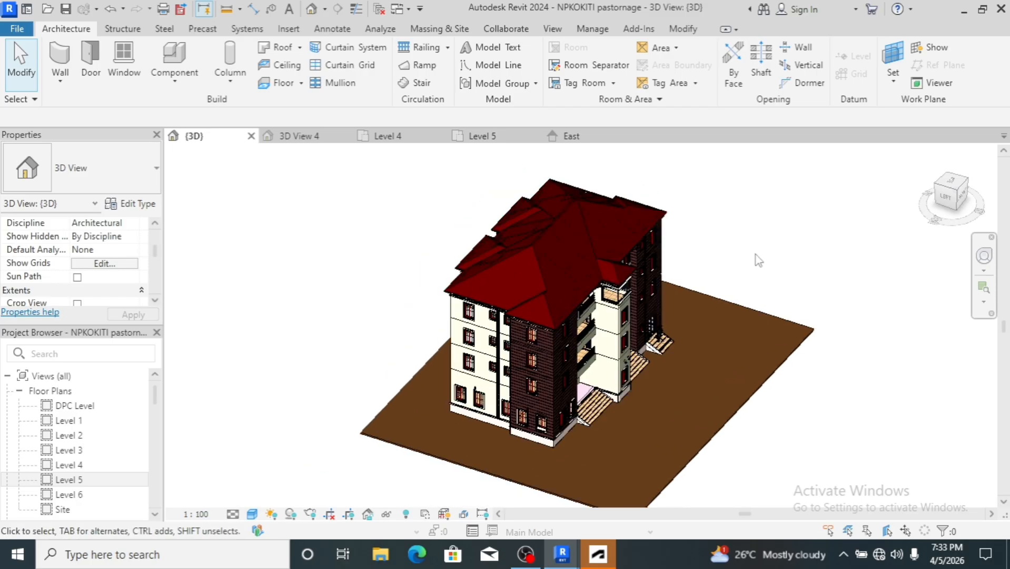